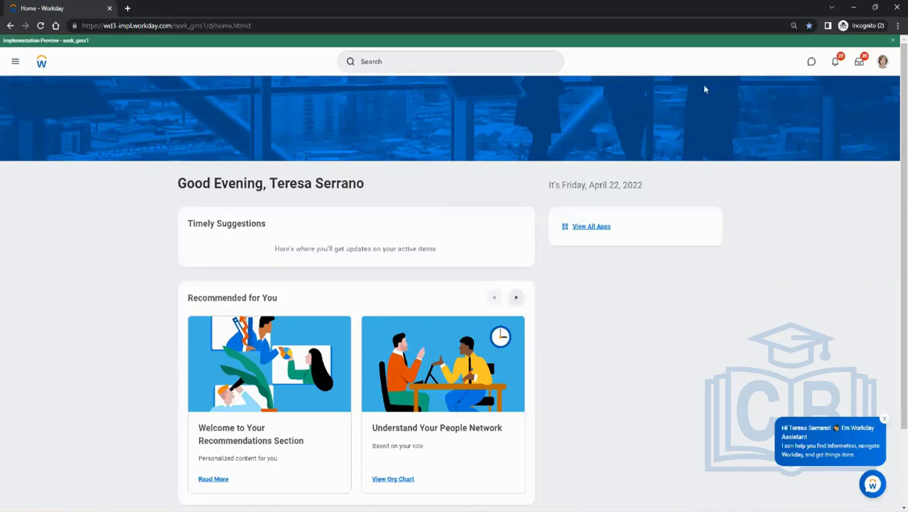
- Search Workday for 'create integ sys' and start the Create Integration System task
left_click(546, 68)
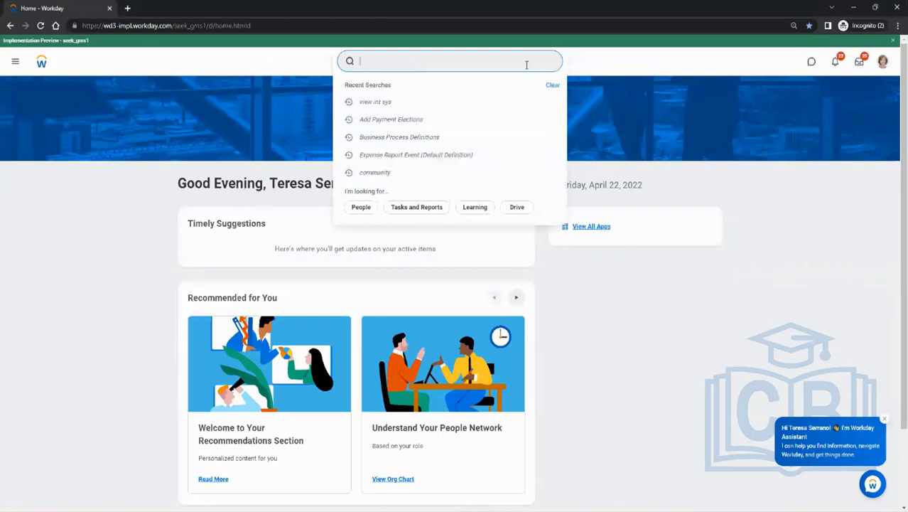
type("d")
type("reate integ sys")
key("F5")
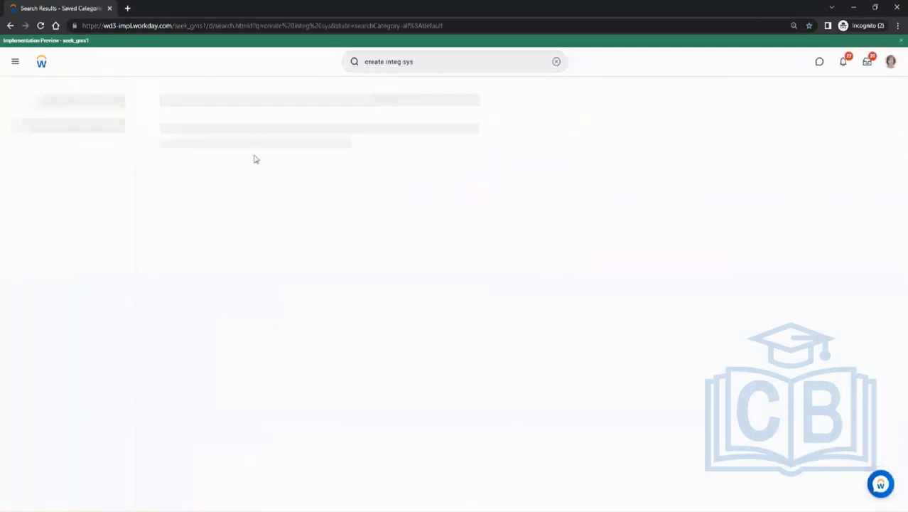
left_click(203, 121)
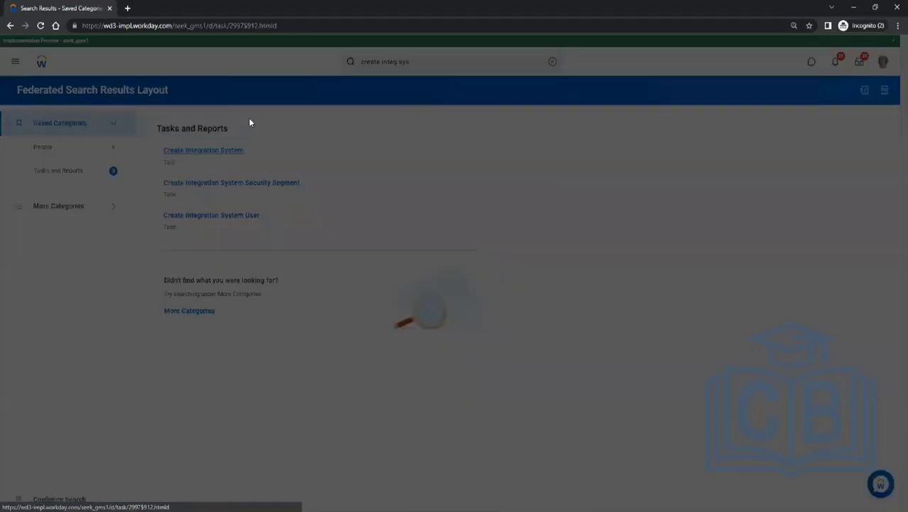
- Enter INT_Test_2 as the new integration's System Name
left_click(384, 147)
type("INT_Test")
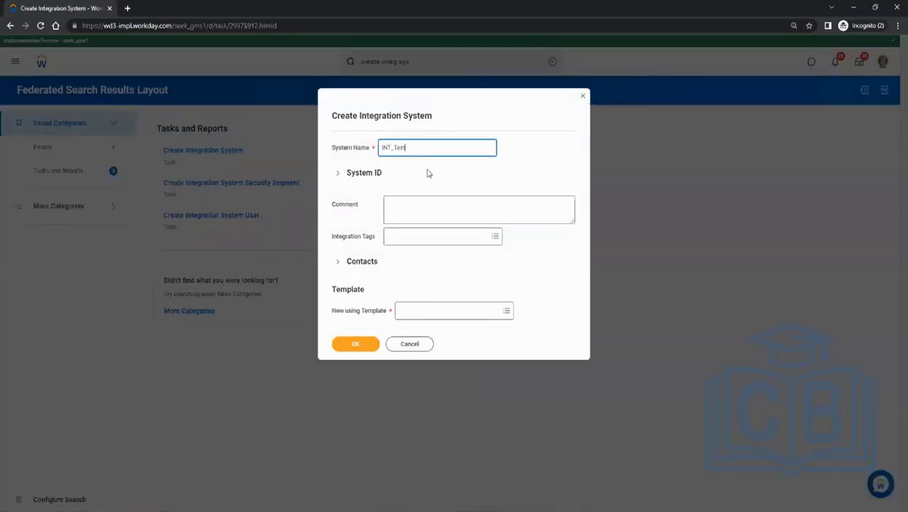
type("_2")
key("Tab")
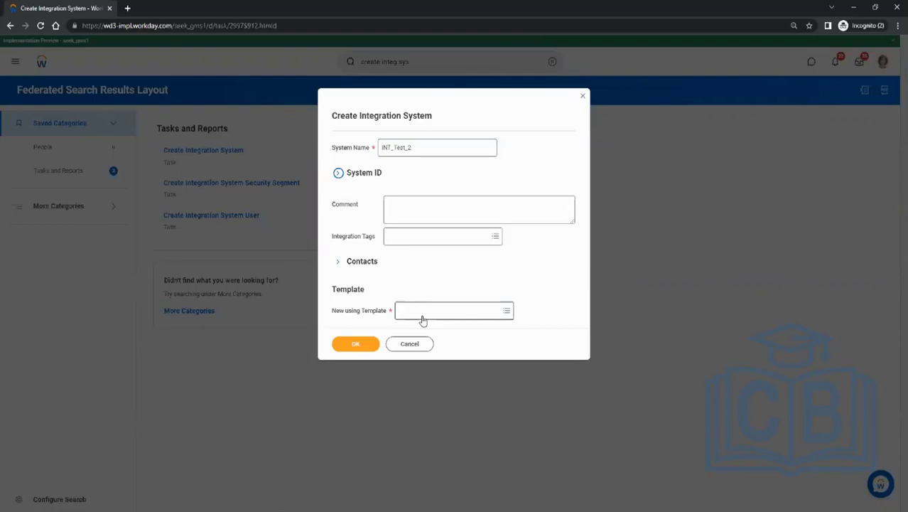
left_click(422, 313)
type("ssl")
key("ctrl+a")
key("BackSpace")
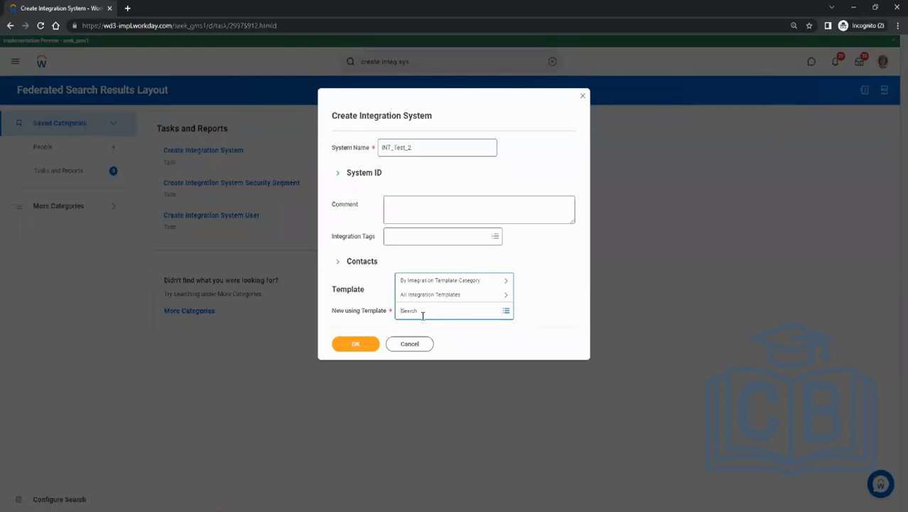
type("i")
type("d")
type("p")
key("Return")
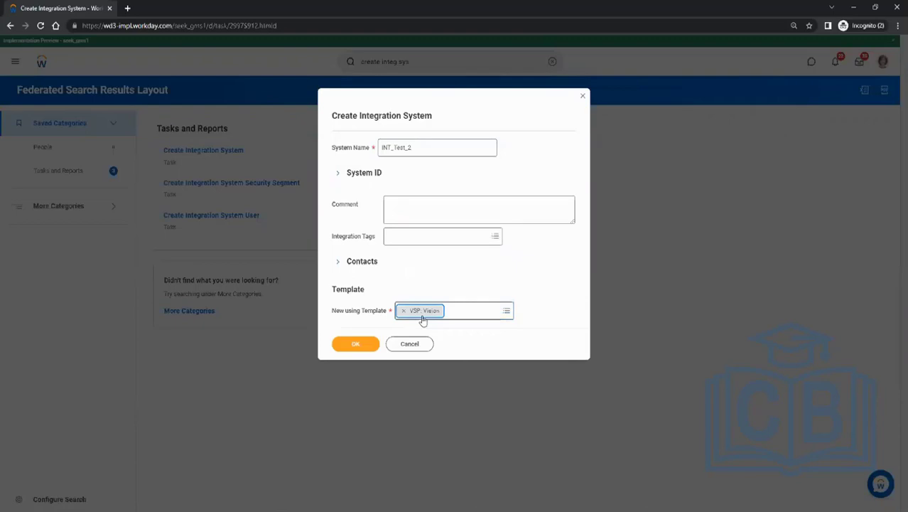
left_click(402, 311)
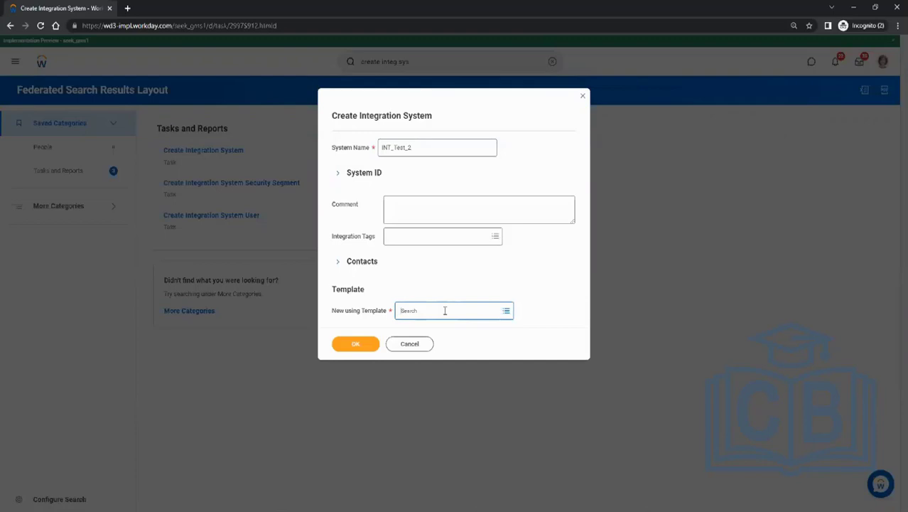
- Pick the Import Visa VCF4 File (Scrubbed) template and submit the new system
left_click(438, 310)
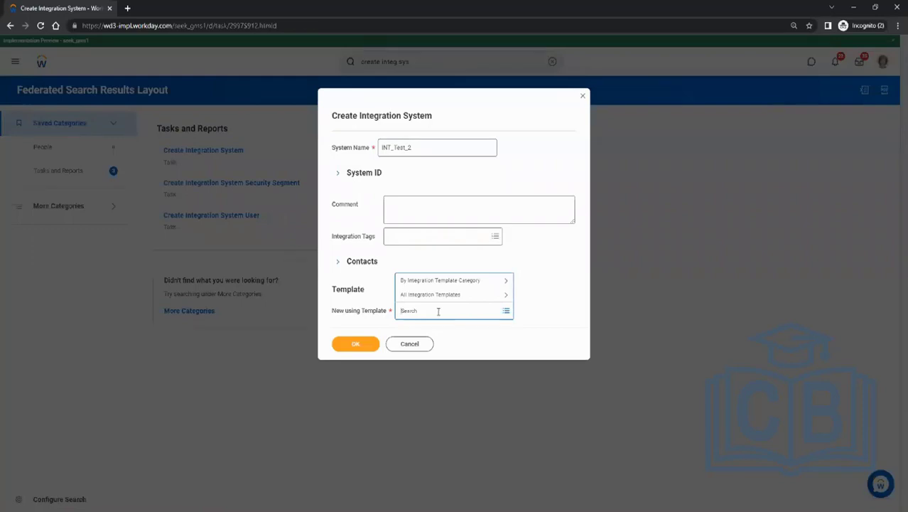
type("stu")
type("a")
key("Return")
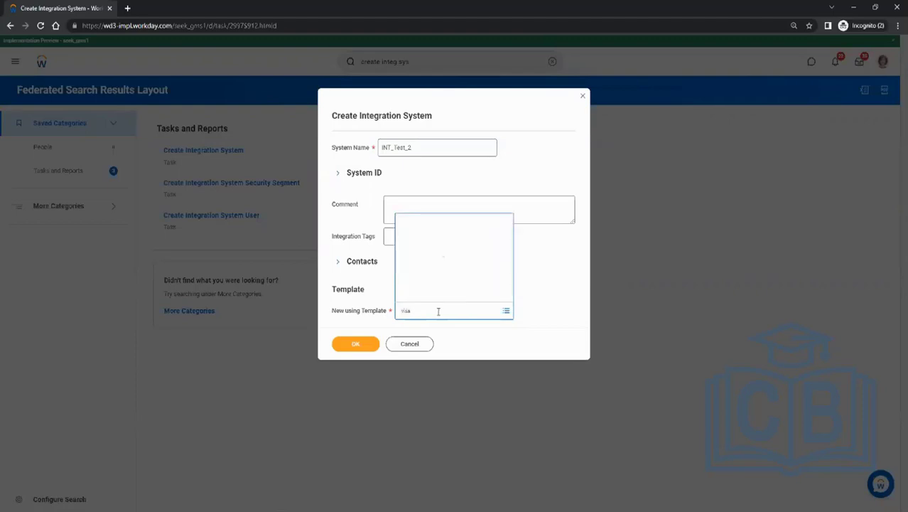
left_click(421, 278)
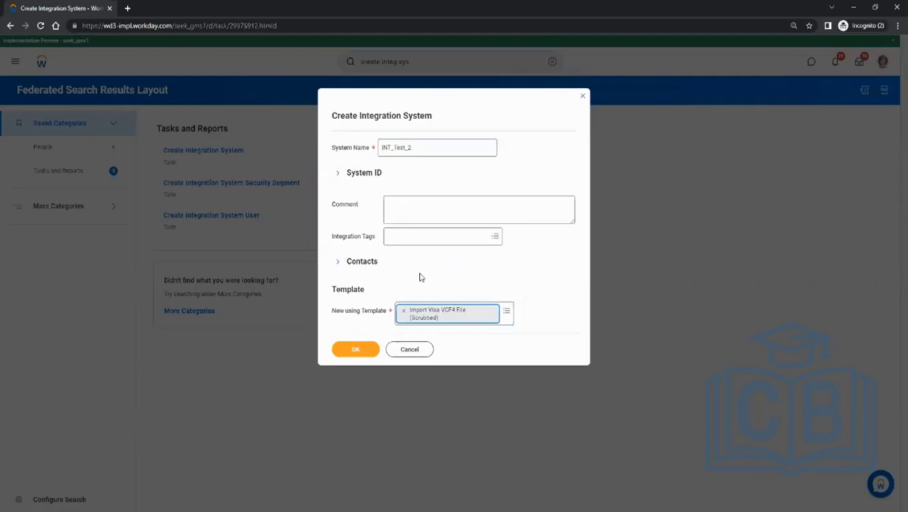
left_click(360, 352)
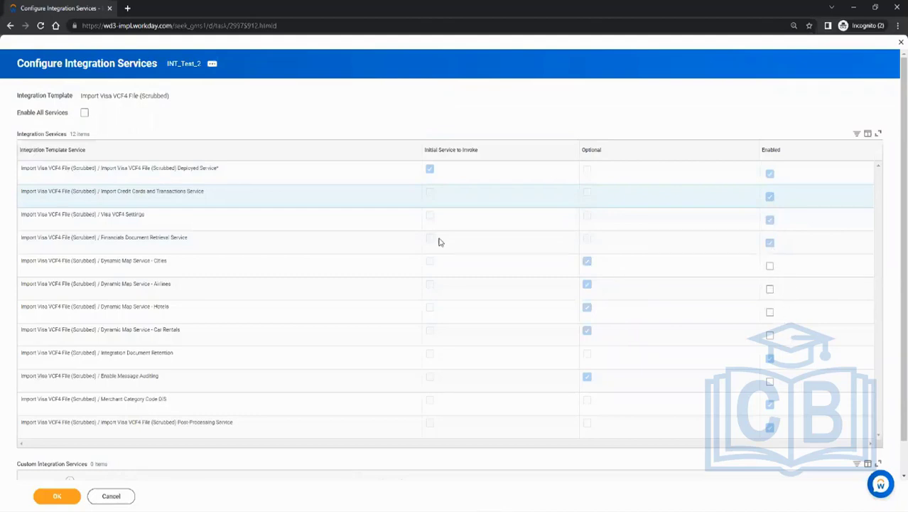
- Review the Cities, Airlines and Document Retention rows in the services list
left_click_drag(98, 260, 183, 269)
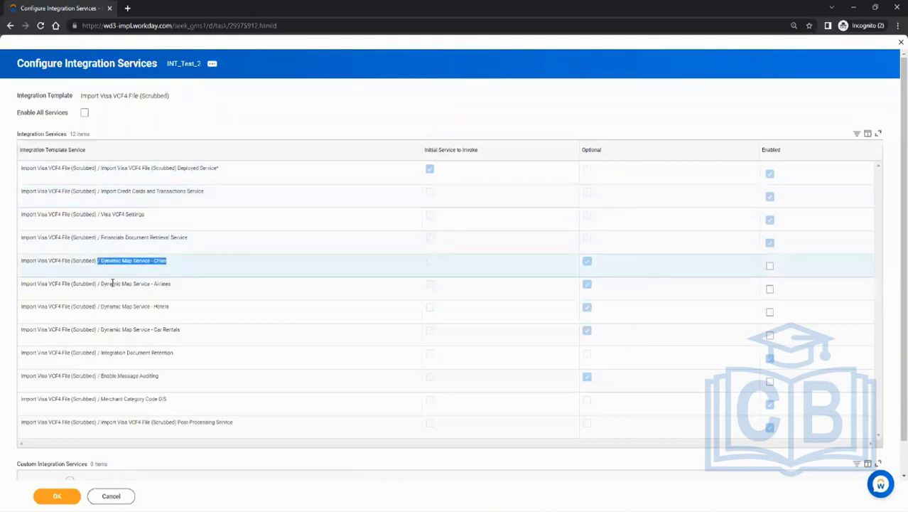
left_click_drag(114, 283, 232, 300)
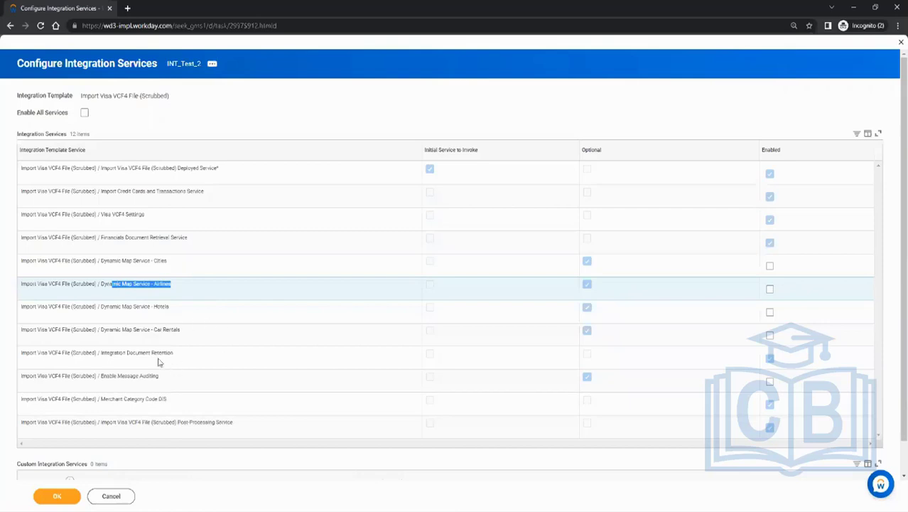
left_click(137, 353)
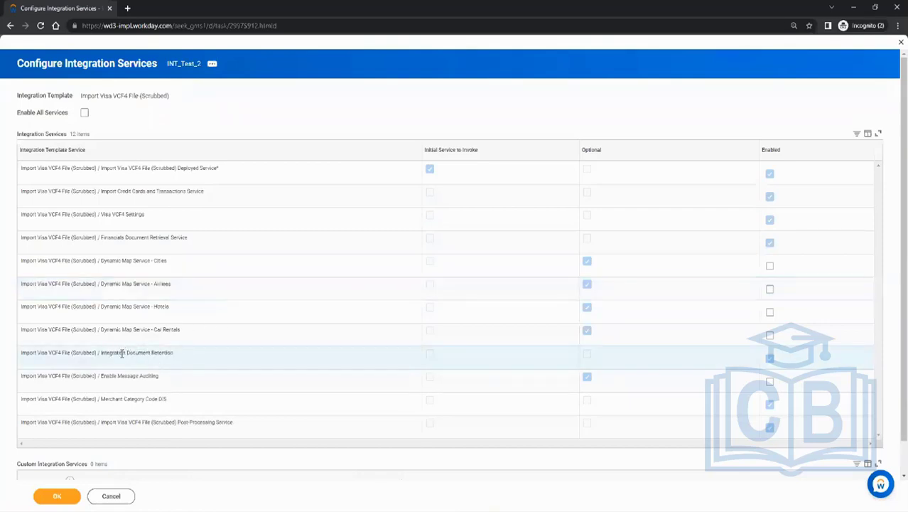
left_click_drag(129, 352, 189, 357)
- Enable the Dynamic Map Service - Car Rentals row and save the service configuration
left_click(184, 354)
left_click(135, 352)
left_click(770, 337)
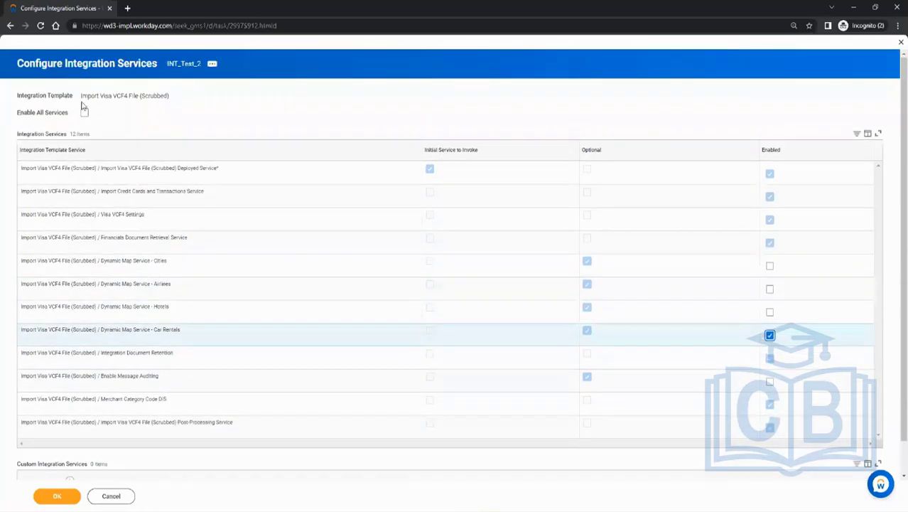
left_click(51, 498)
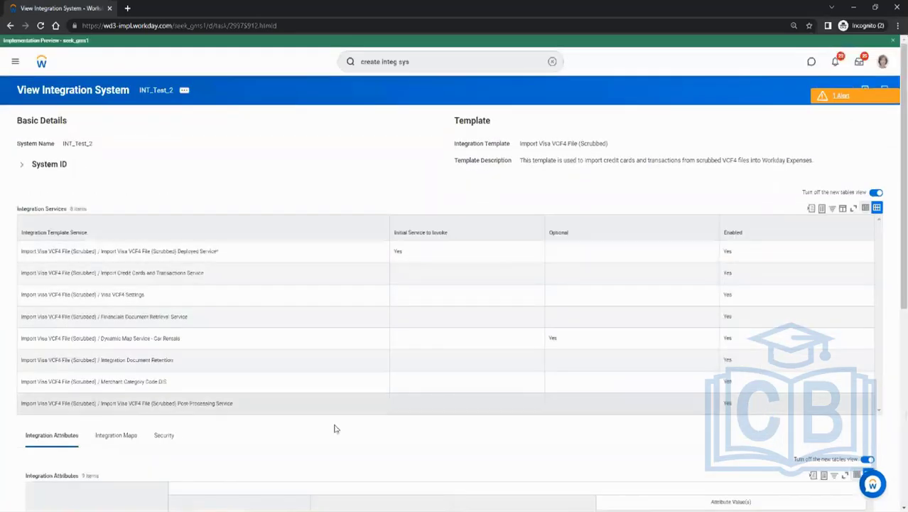
- Check the Map Transaction, Map Employee ID, Dynamic Map Type and Fuzzy Confidence Threshold attributes
scroll(294, 208, "down", 5)
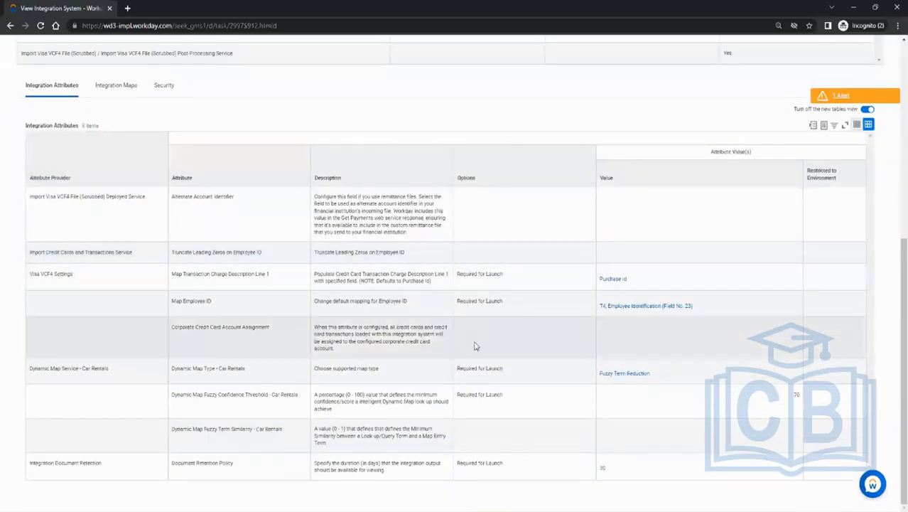
left_click_drag(459, 274, 513, 279)
left_click_drag(457, 301, 506, 302)
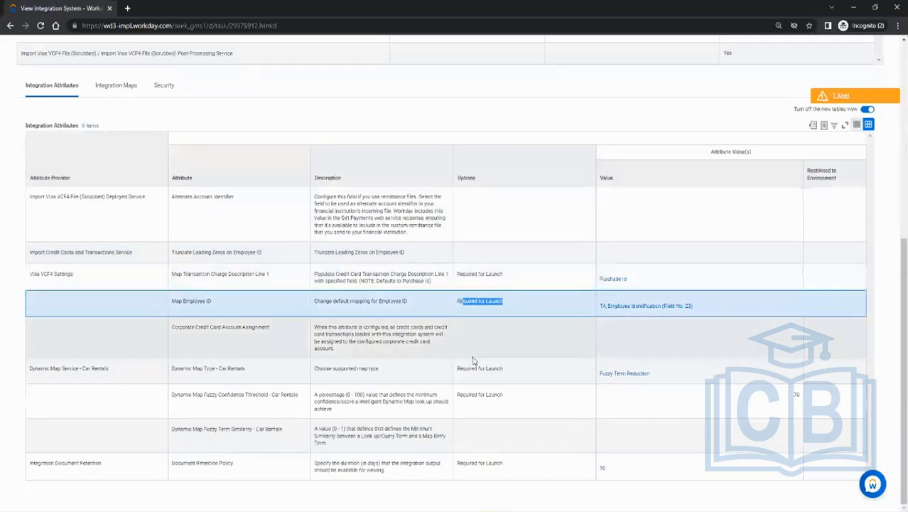
left_click_drag(459, 368, 506, 369)
left_click_drag(462, 393, 506, 396)
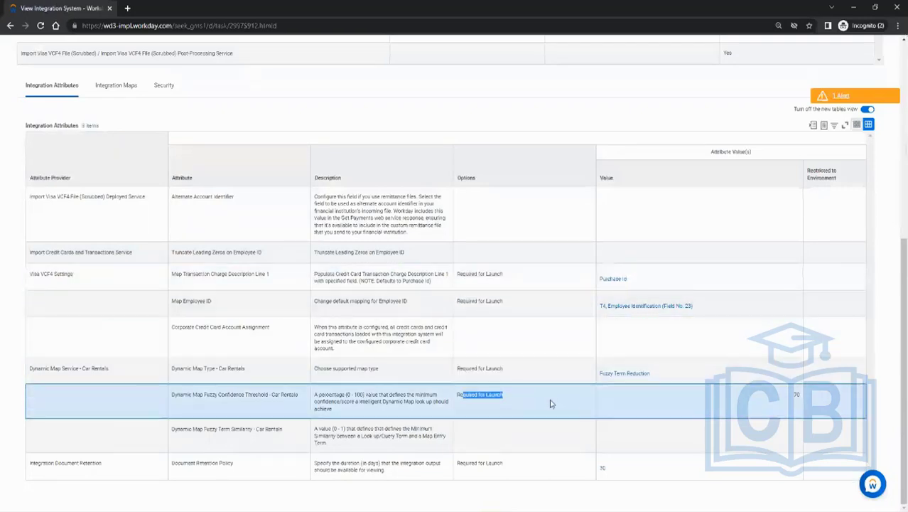
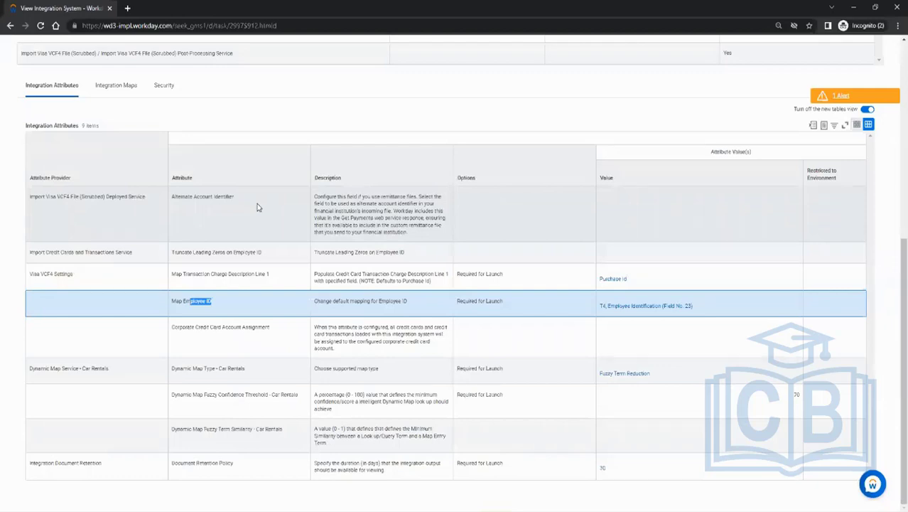
- Review INT_Test_2's integration template name and the Map Employee ID attribute description
scroll(245, 152, "up", 5)
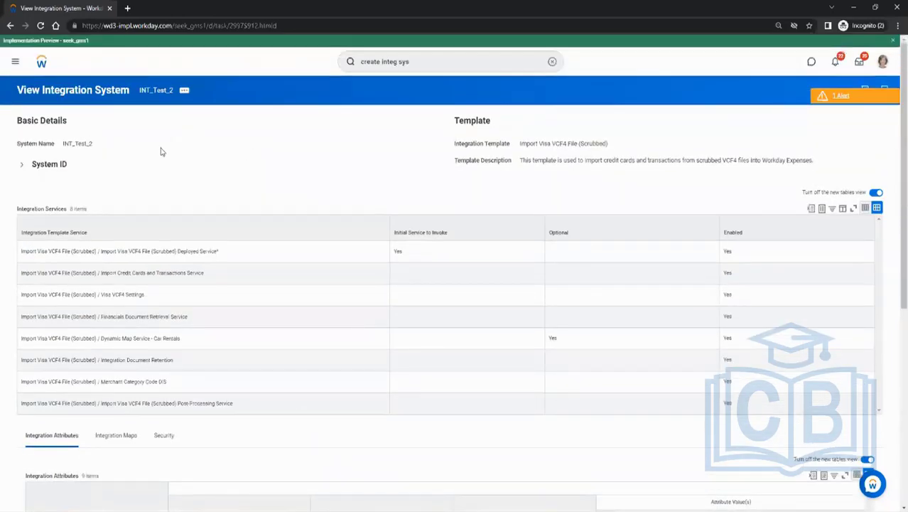
left_click_drag(529, 141, 604, 143)
left_click(581, 143)
scroll(355, 177, "down", 5)
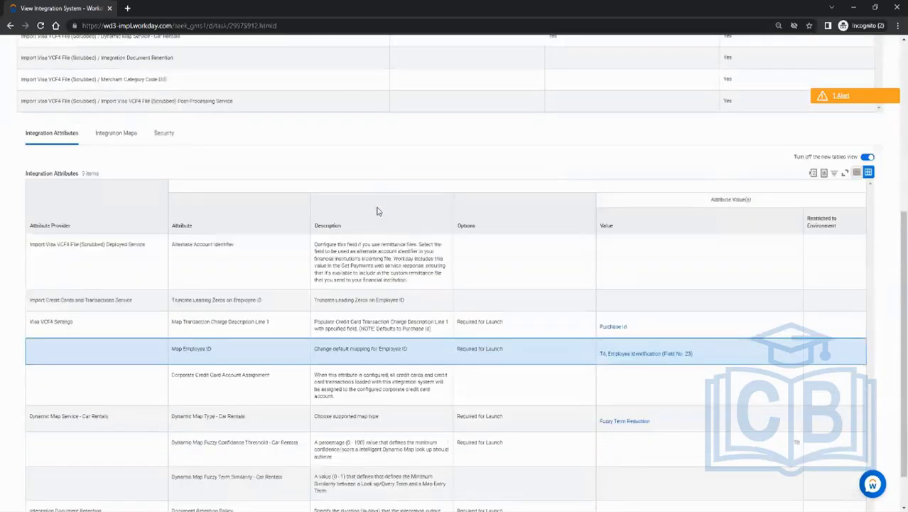
scroll(378, 211, "down", 1)
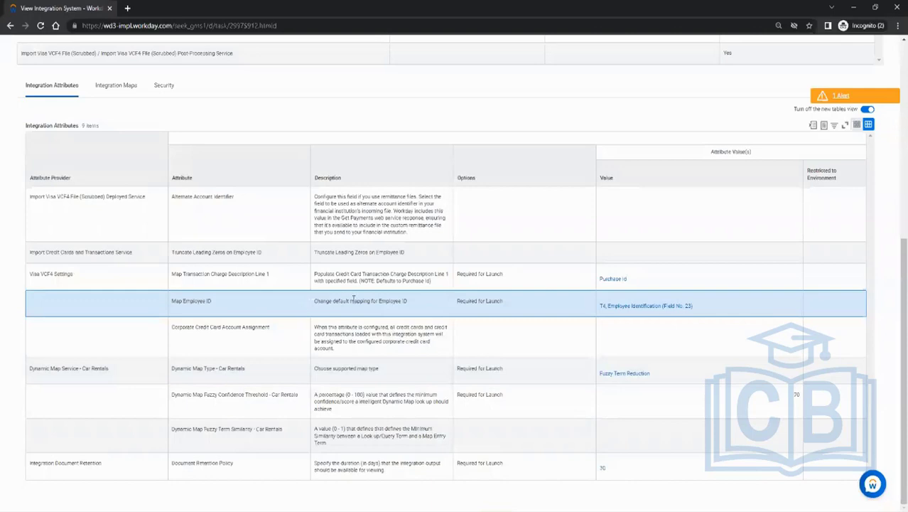
left_click_drag(328, 299, 378, 299)
left_click(405, 302)
scroll(679, 270, "up", 3)
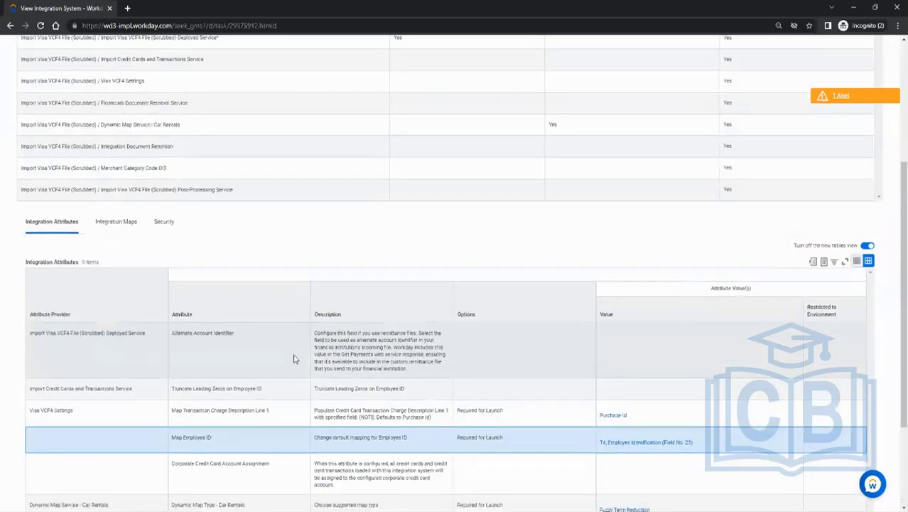
scroll(294, 359, "down", 2)
left_click_drag(188, 302, 261, 308)
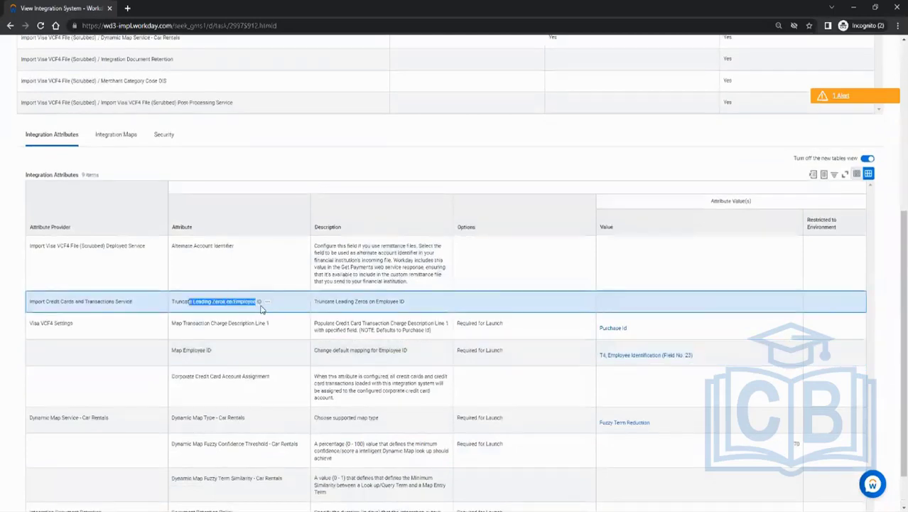
scroll(287, 380, "down", 1)
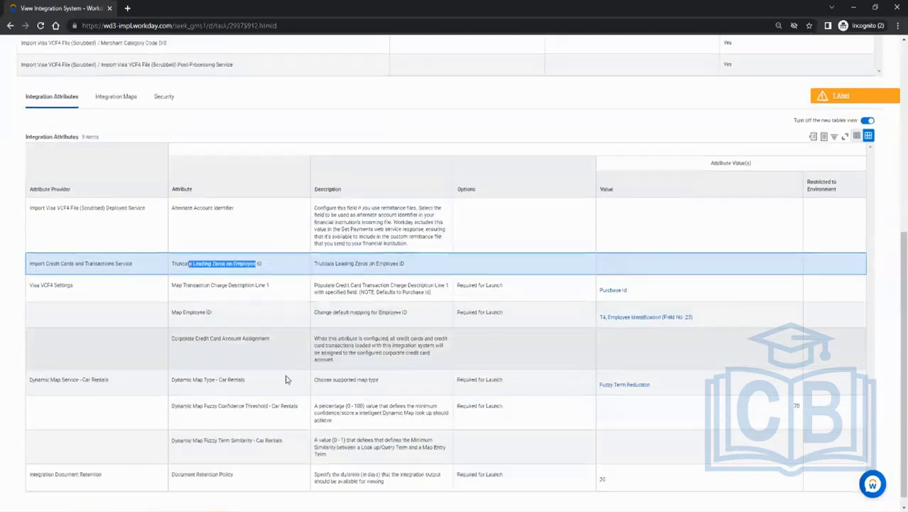
scroll(286, 379, "down", 1)
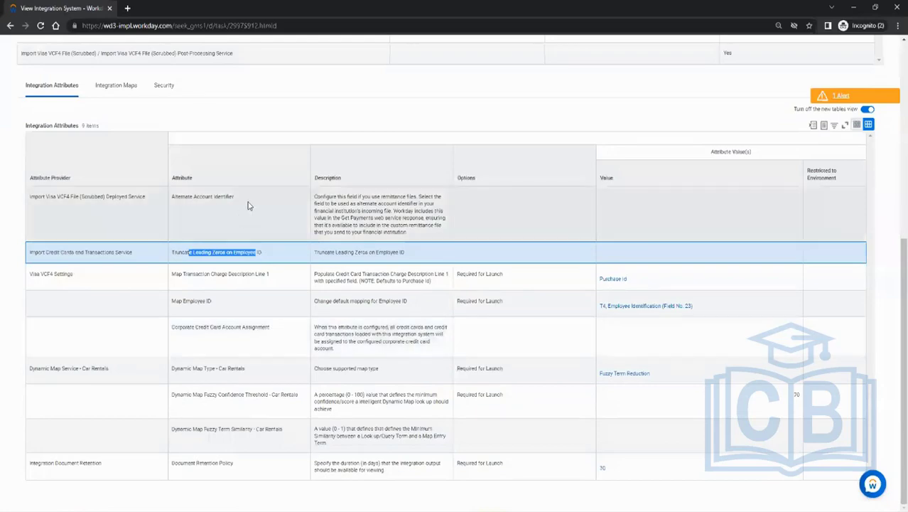
scroll(248, 205, "up", 5)
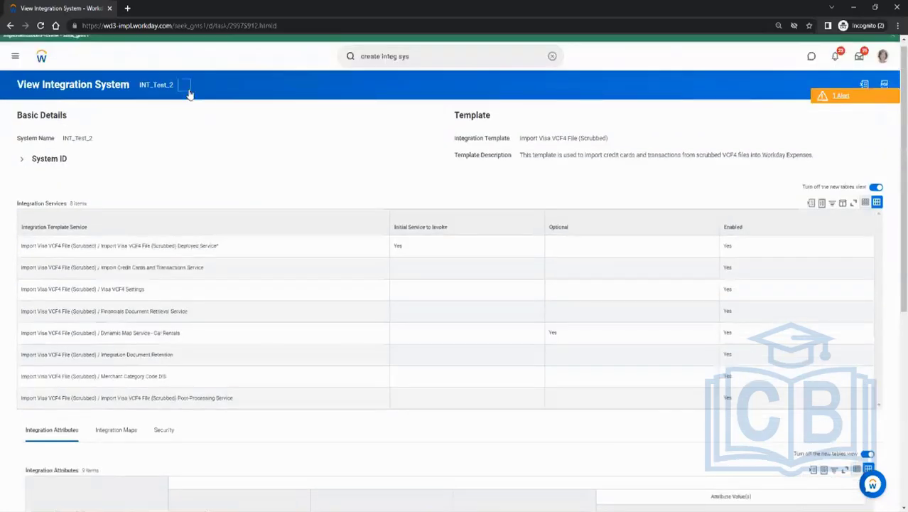
- Override Truncate Leading Zeros on Employee ID to Yes in the integration attributes and save
left_click(187, 88)
mouse_move(224, 119)
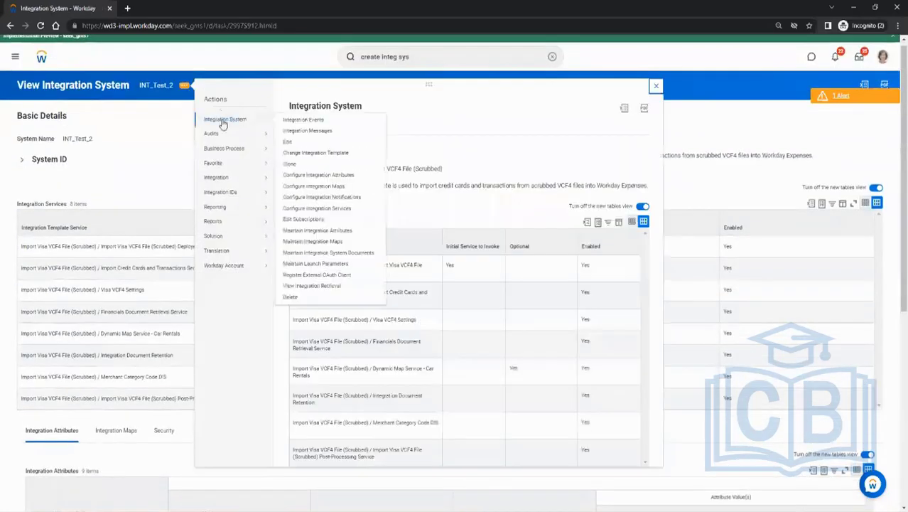
left_click(320, 175)
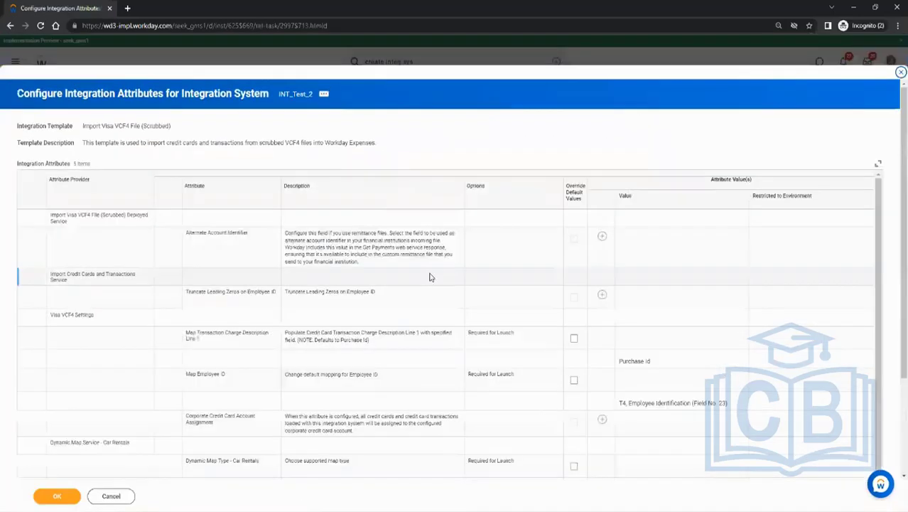
scroll(594, 286, "down", 3)
left_click(602, 153)
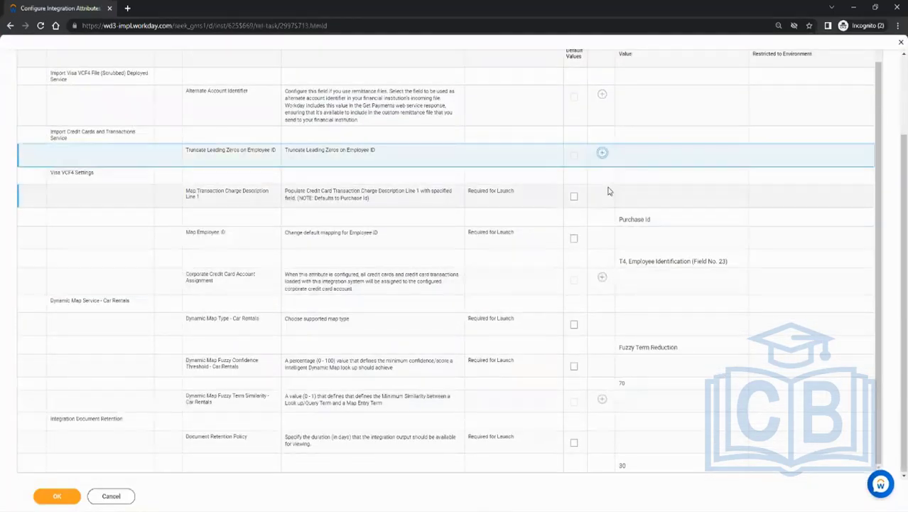
left_click(625, 179)
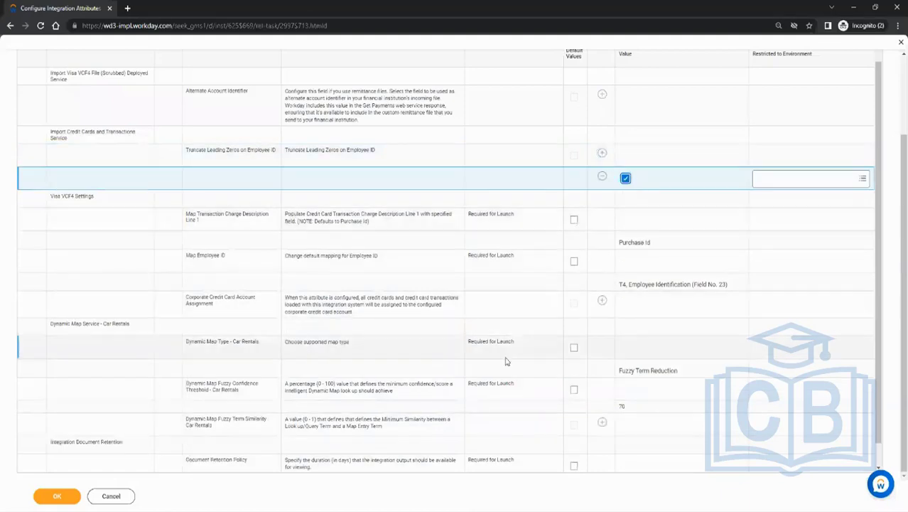
scroll(497, 380, "down", 1)
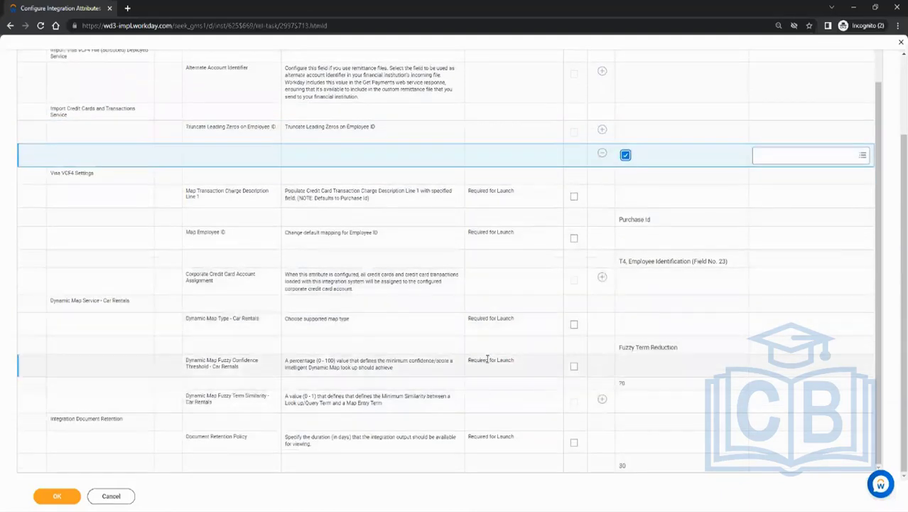
scroll(490, 341, "up", 3)
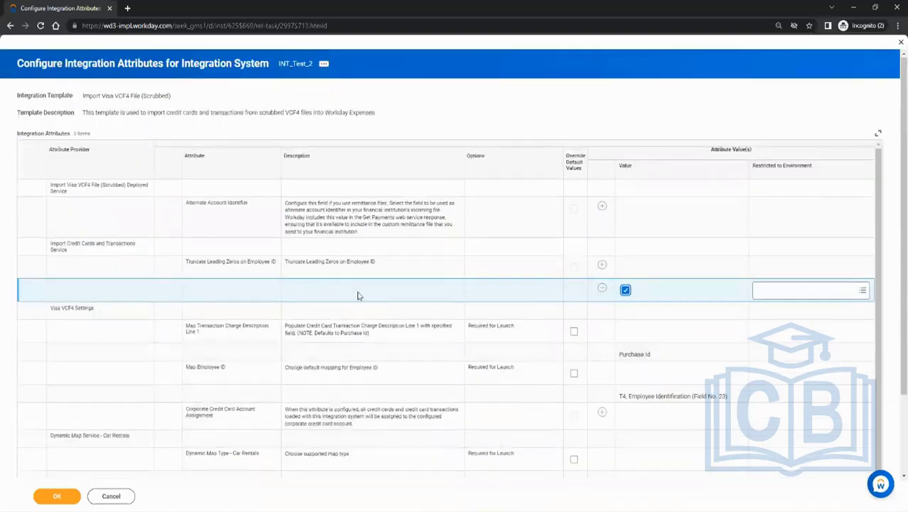
left_click(57, 496)
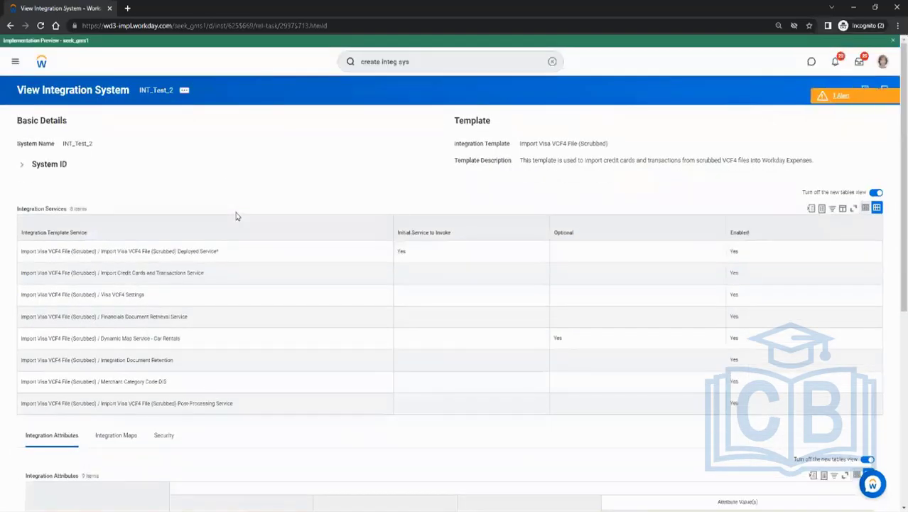
- Check that Truncate Leading Zeros on Employee ID reads Yes, then list INT_Test_2's 25 integration maps
scroll(236, 216, "down", 5)
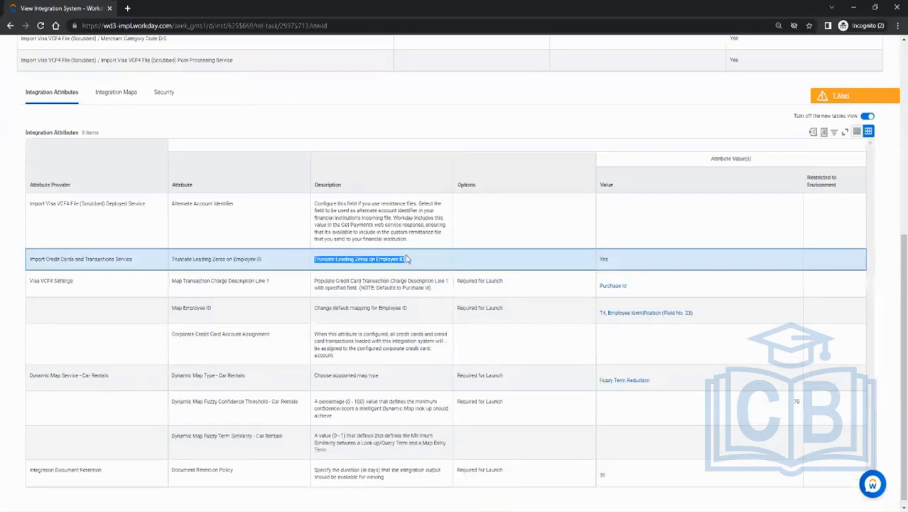
left_click_drag(315, 258, 407, 258)
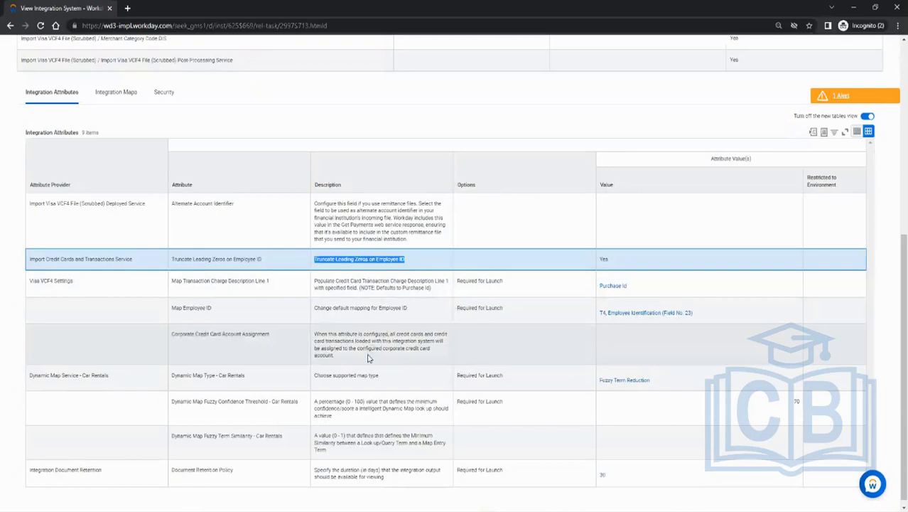
scroll(368, 358, "down", 1)
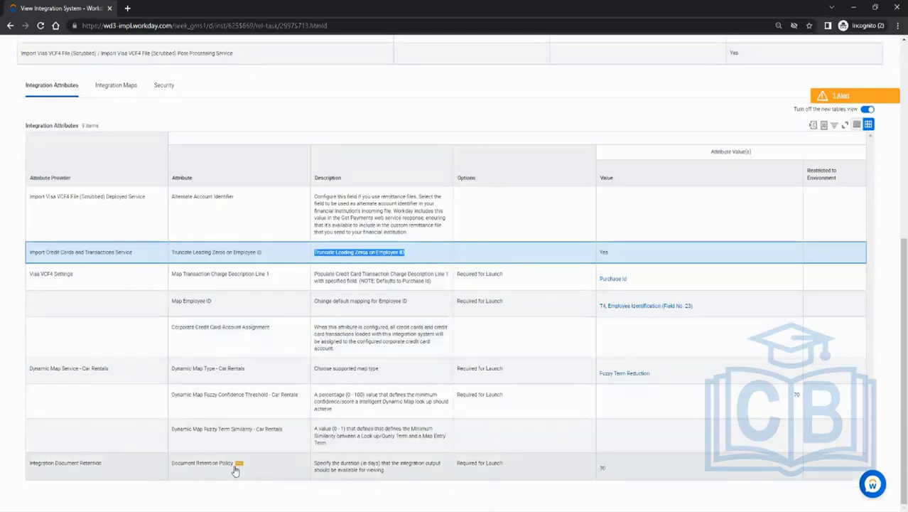
left_click(179, 463)
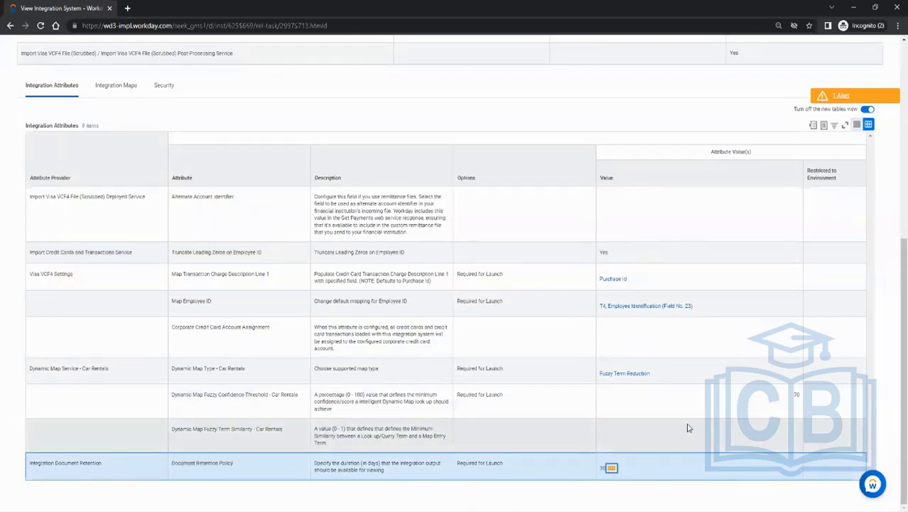
scroll(282, 261, "up", 5)
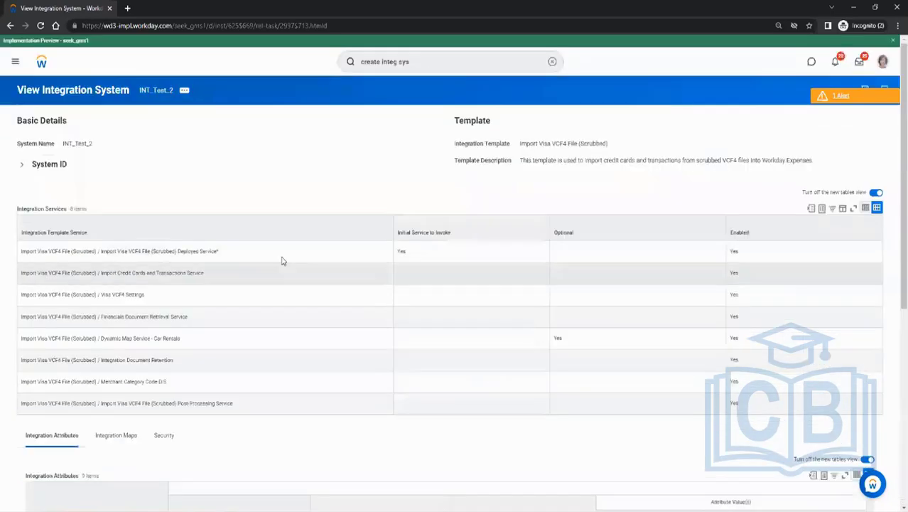
scroll(281, 261, "down", 2)
left_click(118, 288)
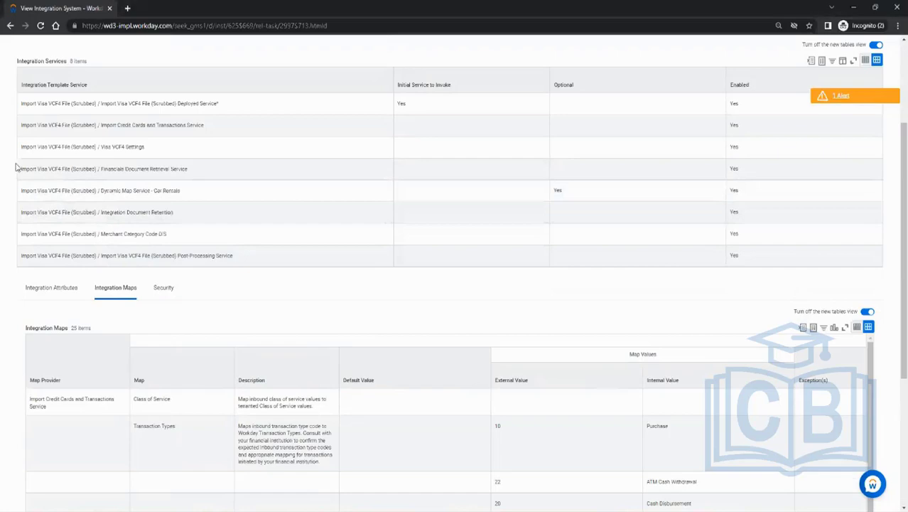
scroll(227, 266, "down", 3)
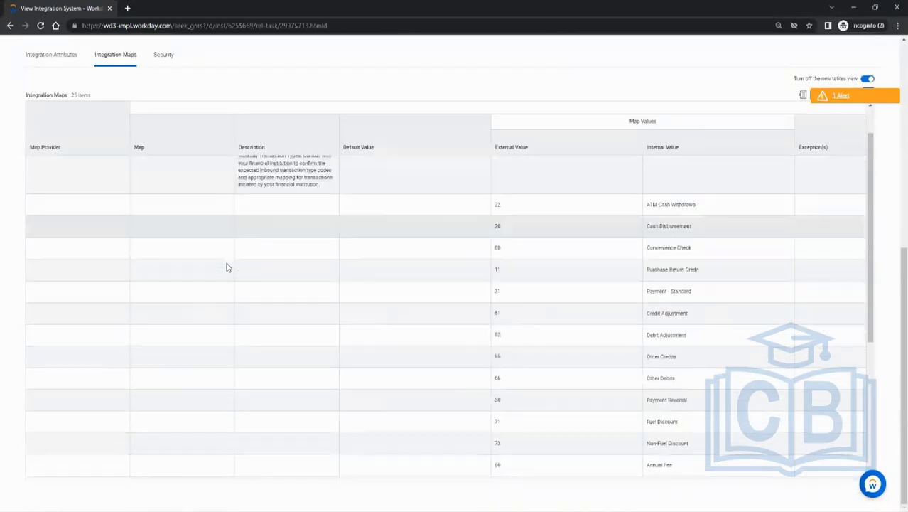
scroll(448, 267, "up", 3)
scroll(460, 229, "down", 2)
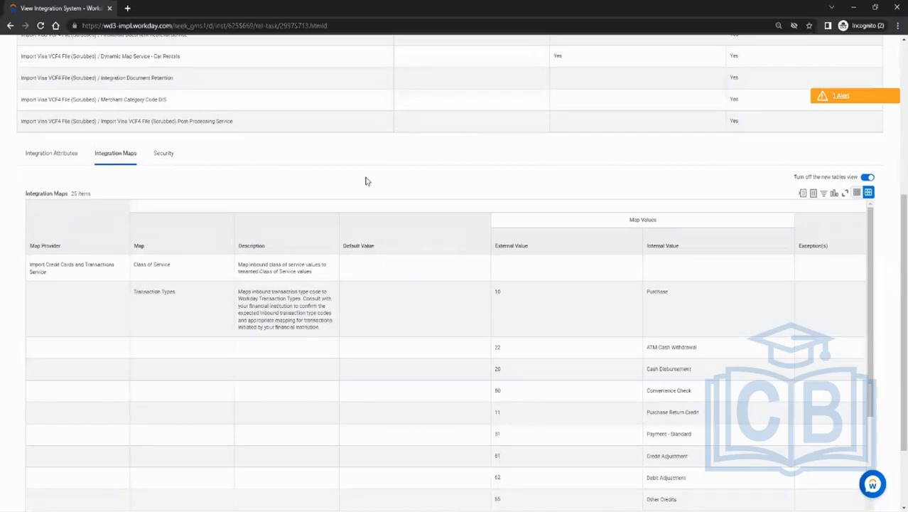
scroll(365, 181, "up", 4)
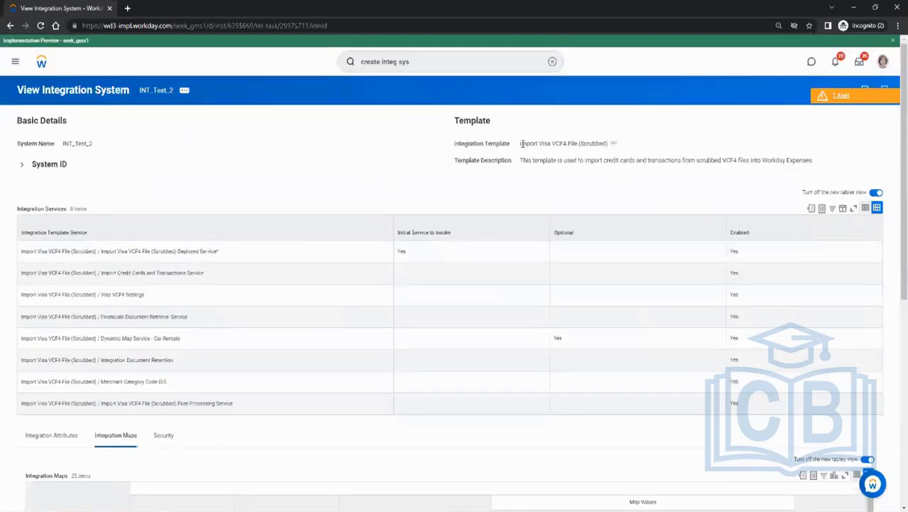
left_click_drag(522, 143, 616, 144)
left_click(289, 150)
scroll(337, 153, "down", 5)
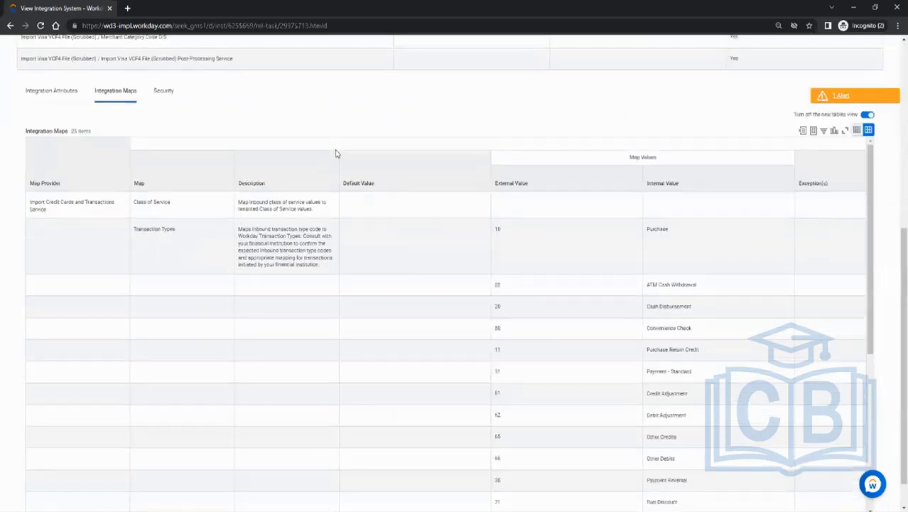
scroll(337, 153, "down", 1)
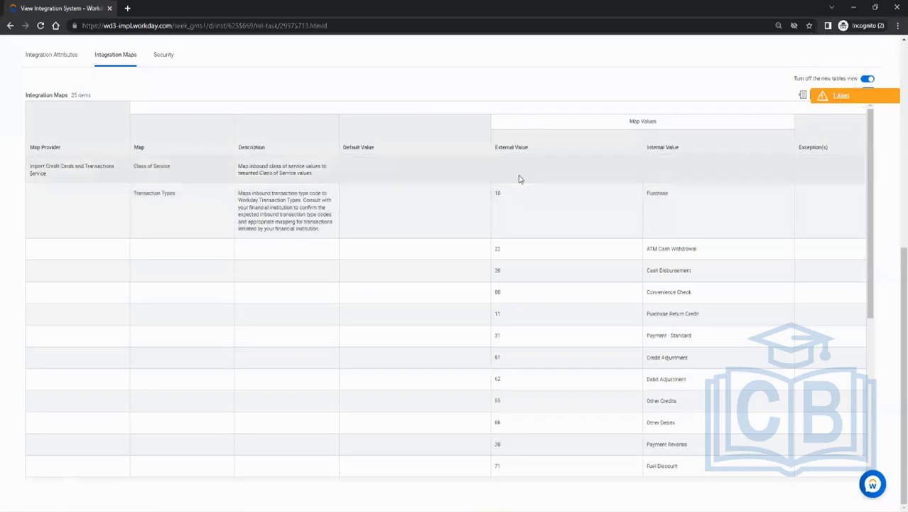
left_click_drag(134, 194, 175, 193)
double_click(497, 193)
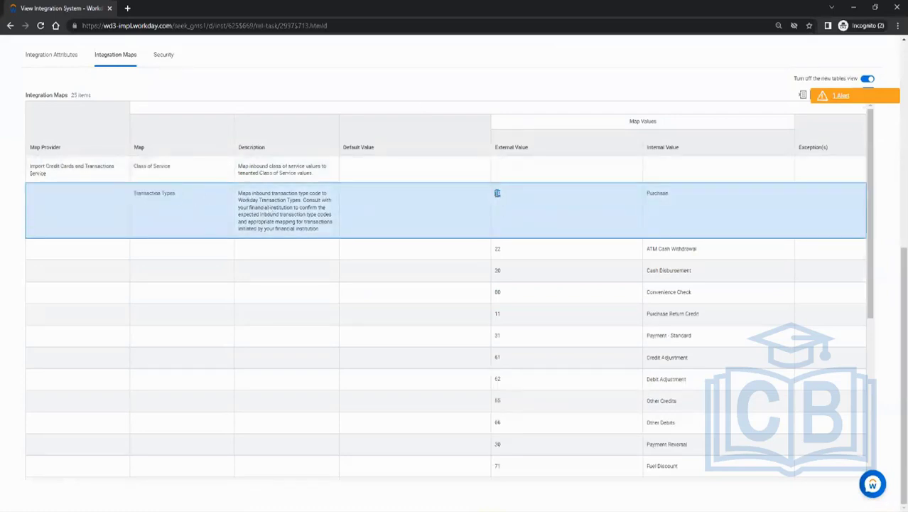
double_click(662, 193)
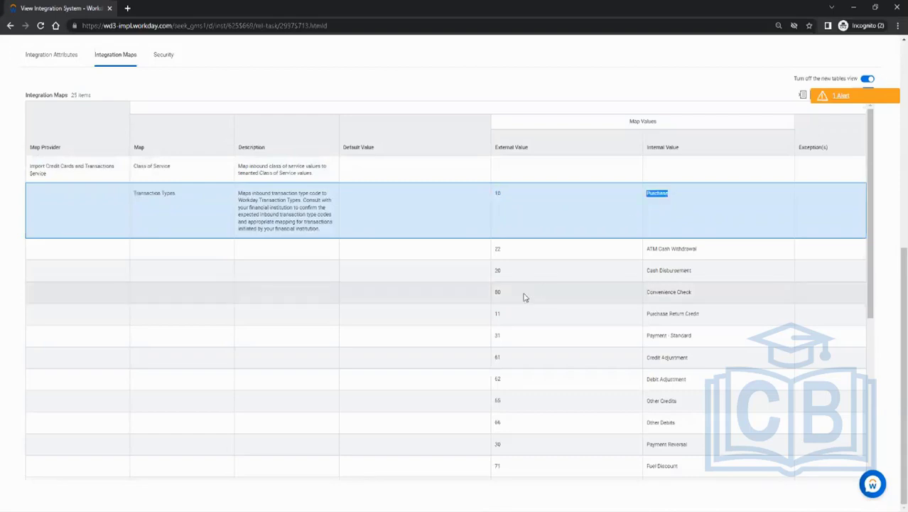
double_click(497, 248)
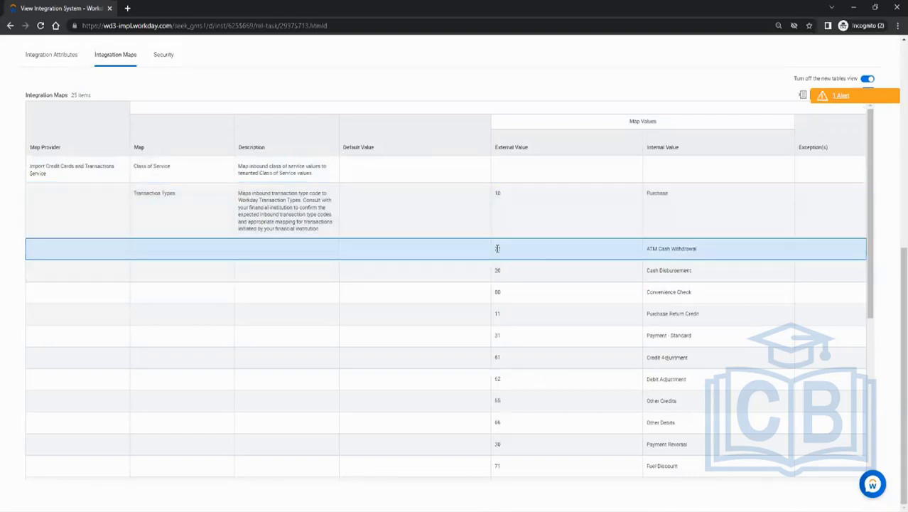
triple_click(652, 249)
left_click(562, 313)
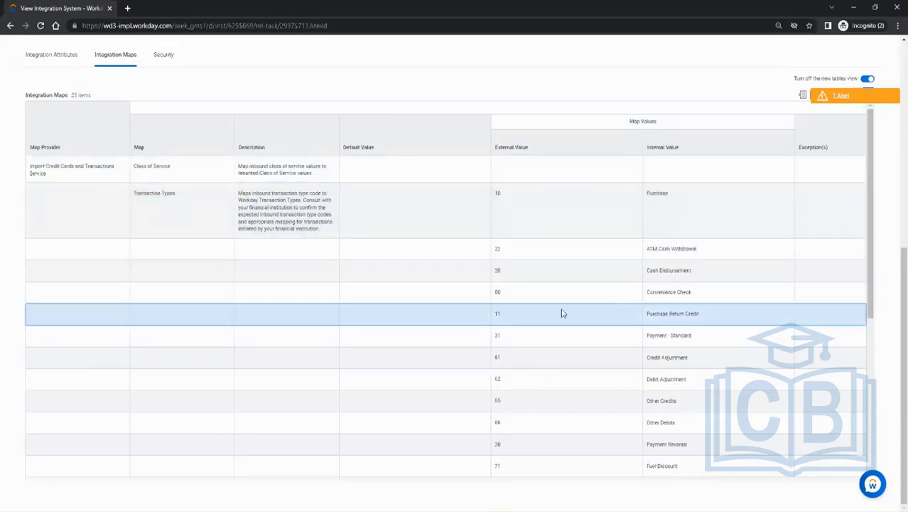
double_click(496, 292)
left_click_drag(660, 292, 691, 292)
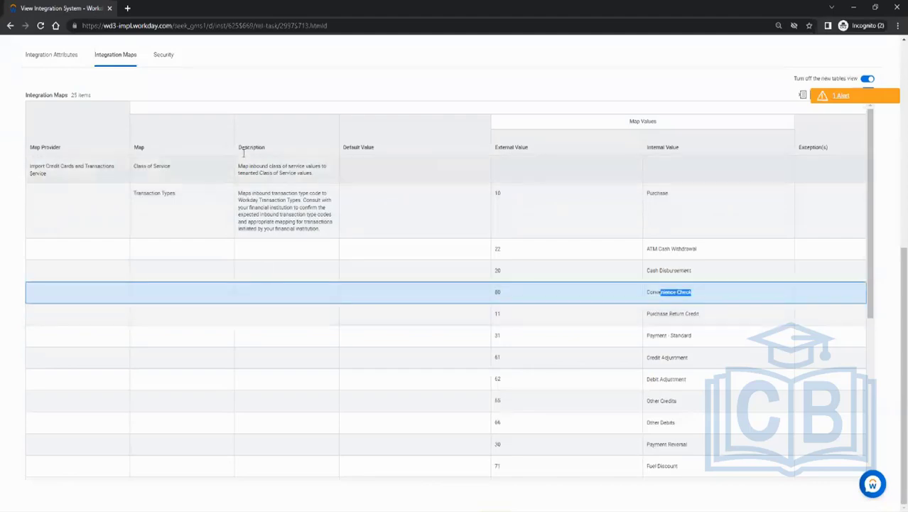
left_click(231, 104)
scroll(226, 124, "up", 5)
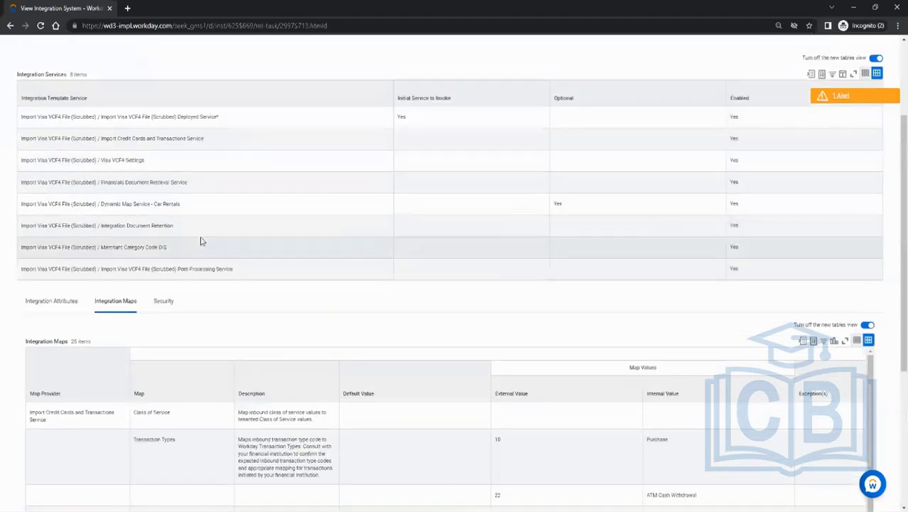
scroll(200, 178, "down", 5)
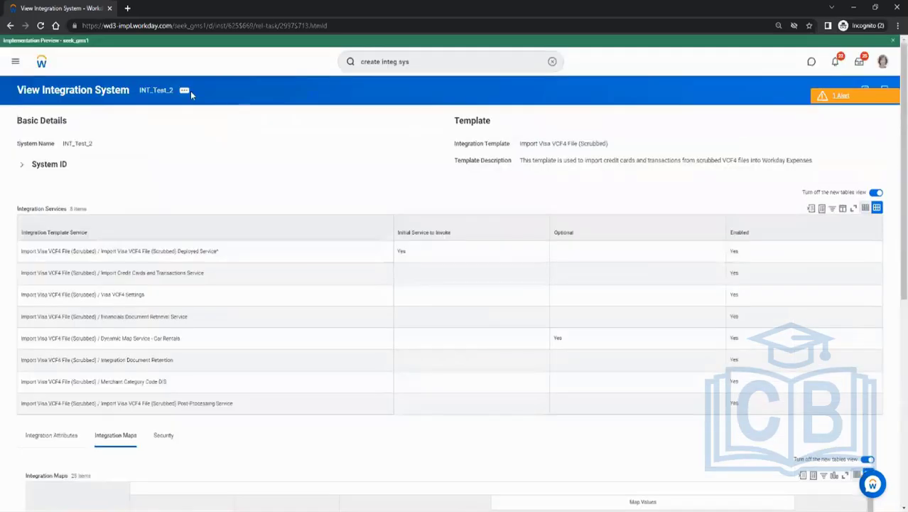
- Open INT_Test_2's integration maps for editing and look over the Convenience Check mapping choices
left_click(186, 94)
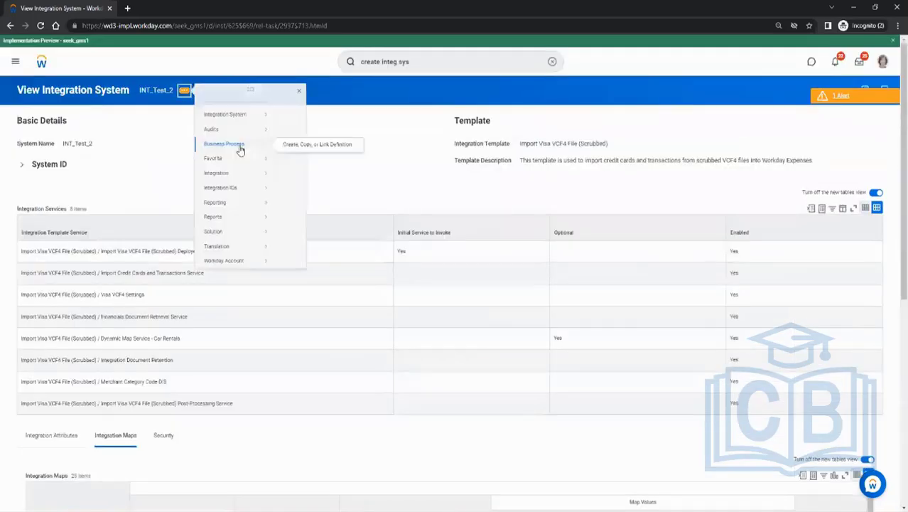
mouse_move(238, 124)
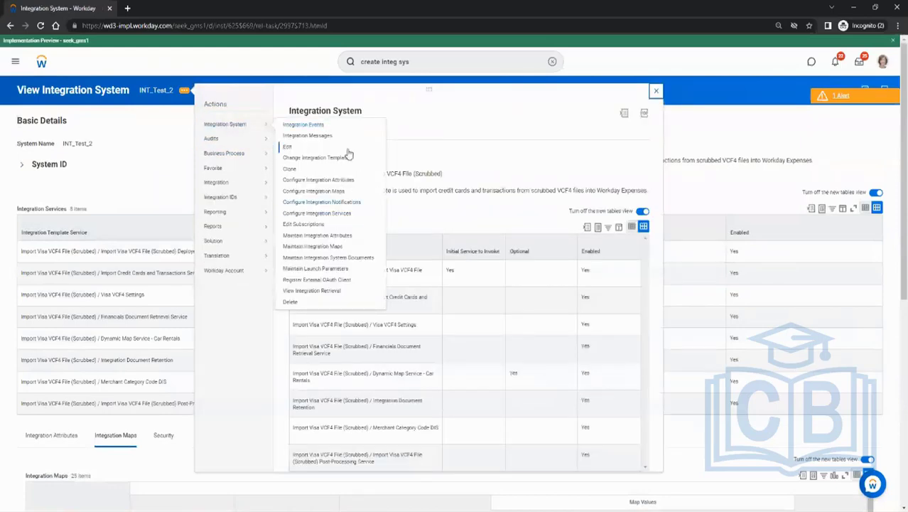
left_click(330, 192)
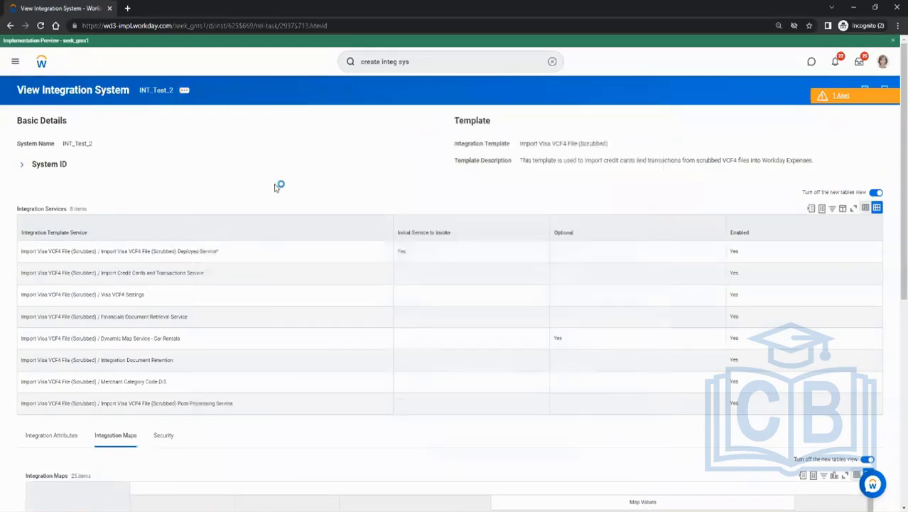
scroll(277, 188, "down", 3)
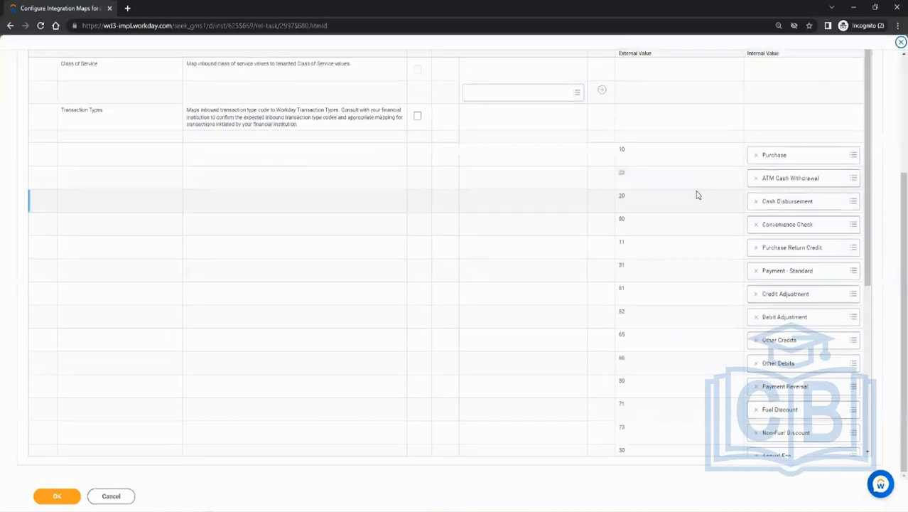
left_click(842, 226)
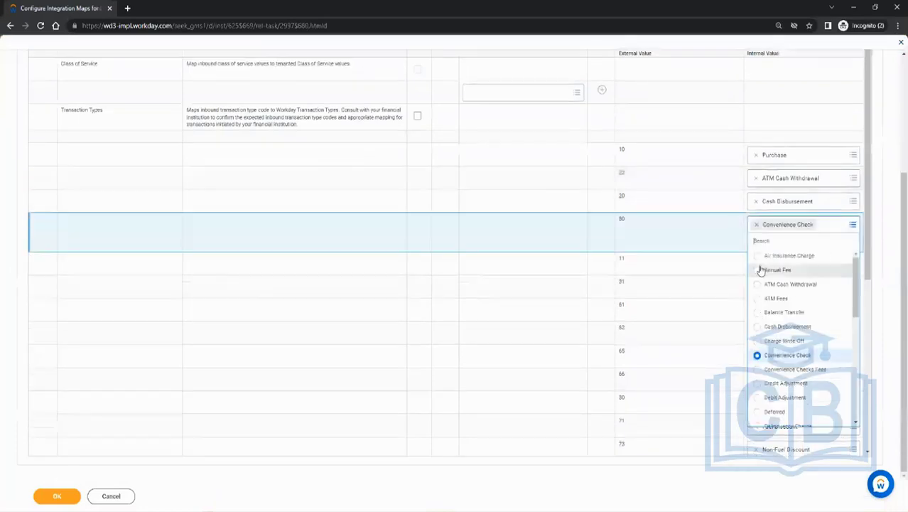
left_click(524, 298)
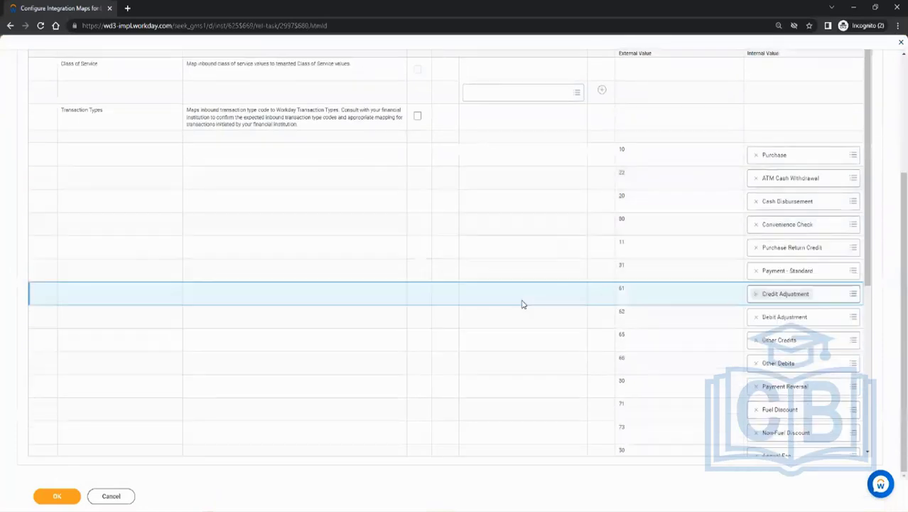
scroll(526, 306, "down", 5)
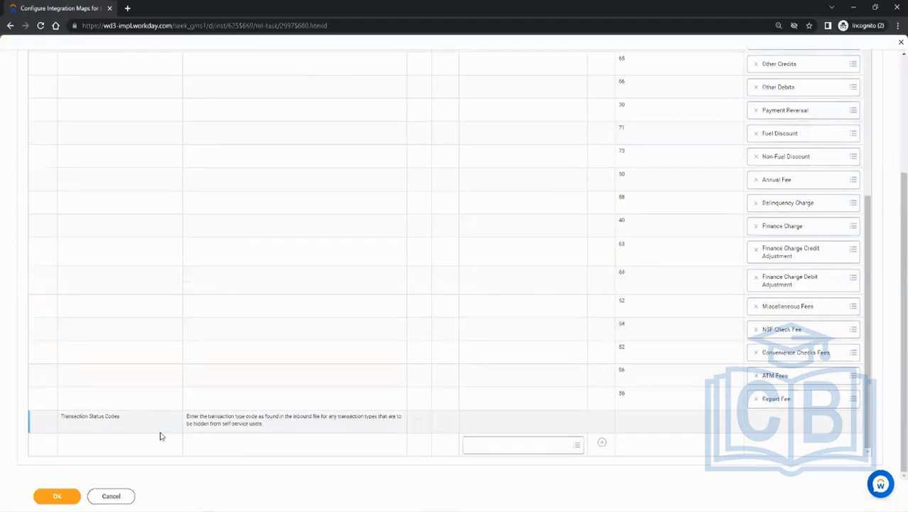
- Add a Transaction Status Codes row mapping 'test' to Do Not Show and save the maps
left_click(602, 442)
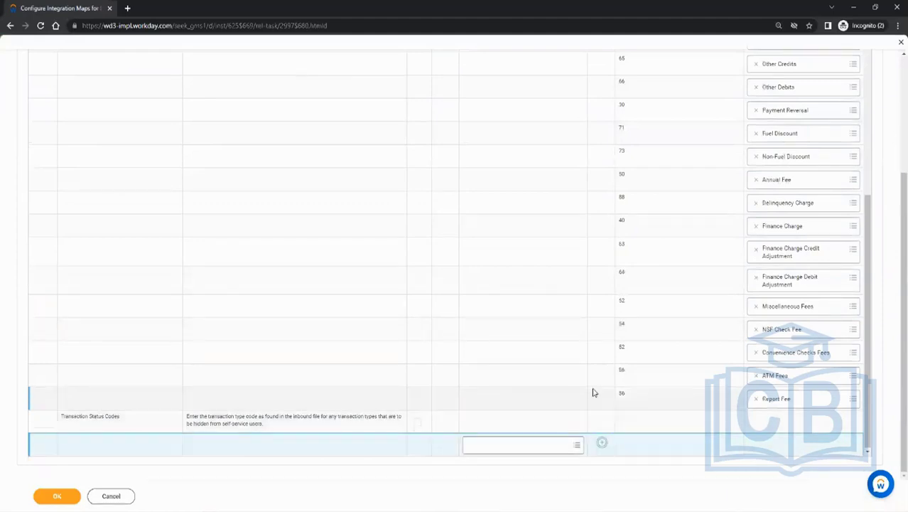
left_click(693, 451)
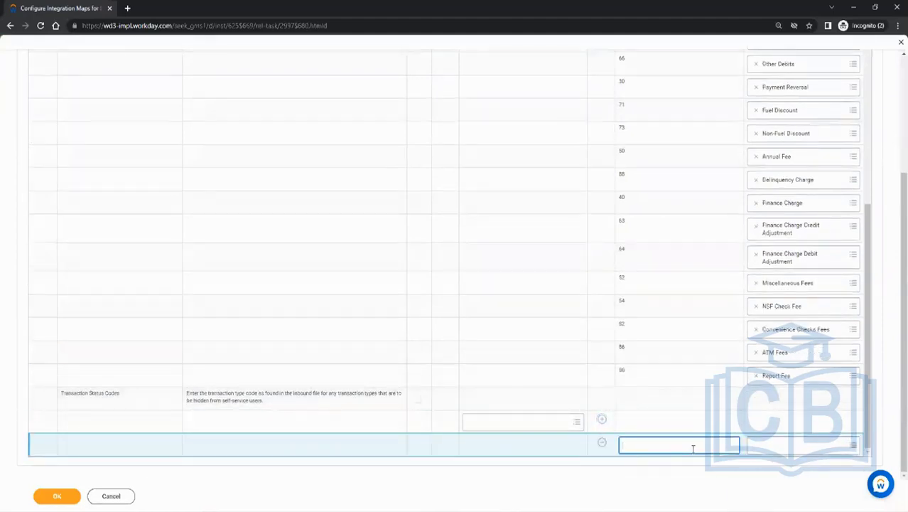
type("test")
left_click(793, 443)
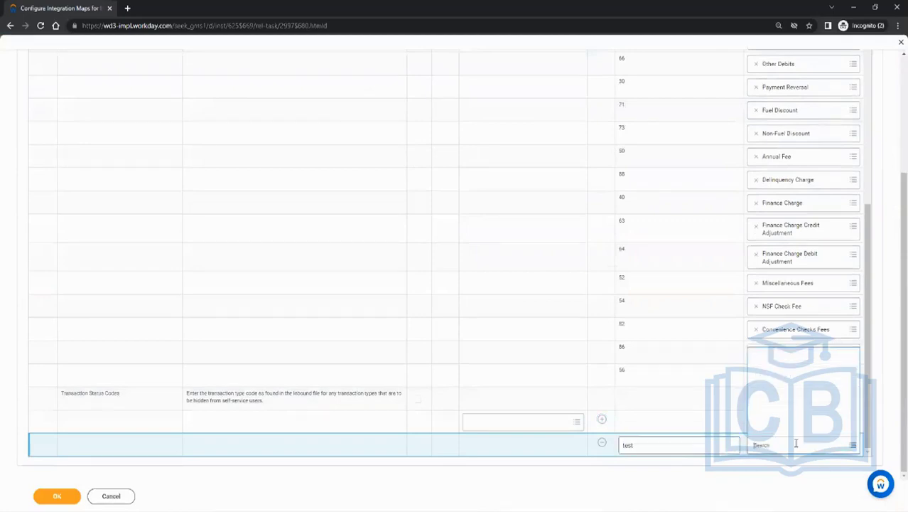
left_click(780, 429)
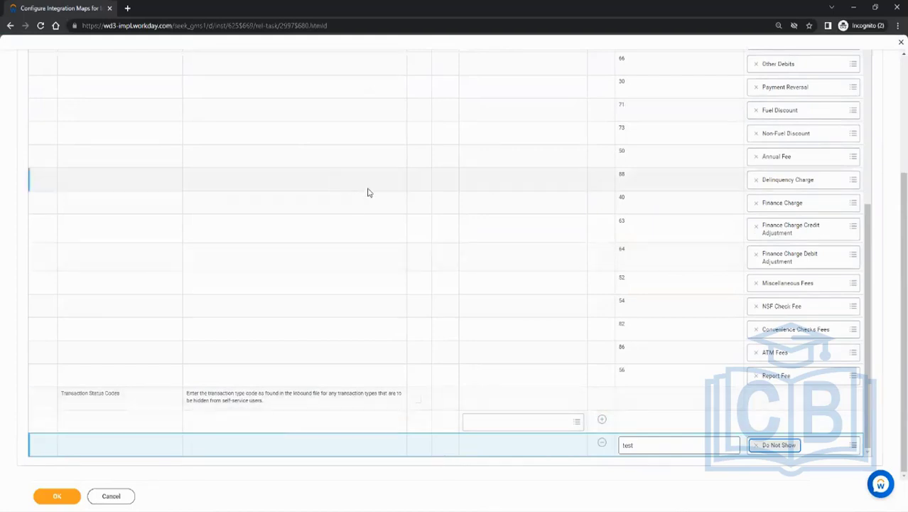
scroll(367, 192, "up", 5)
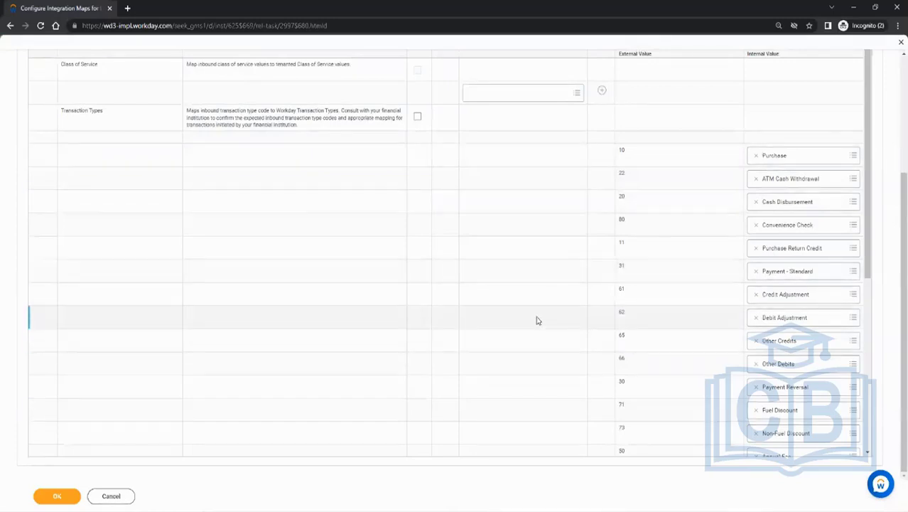
scroll(536, 321, "up", 3)
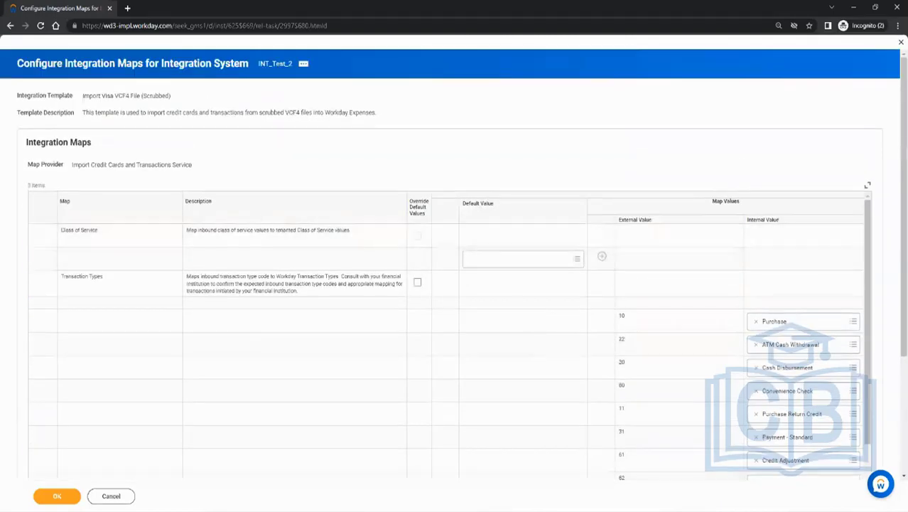
left_click(57, 495)
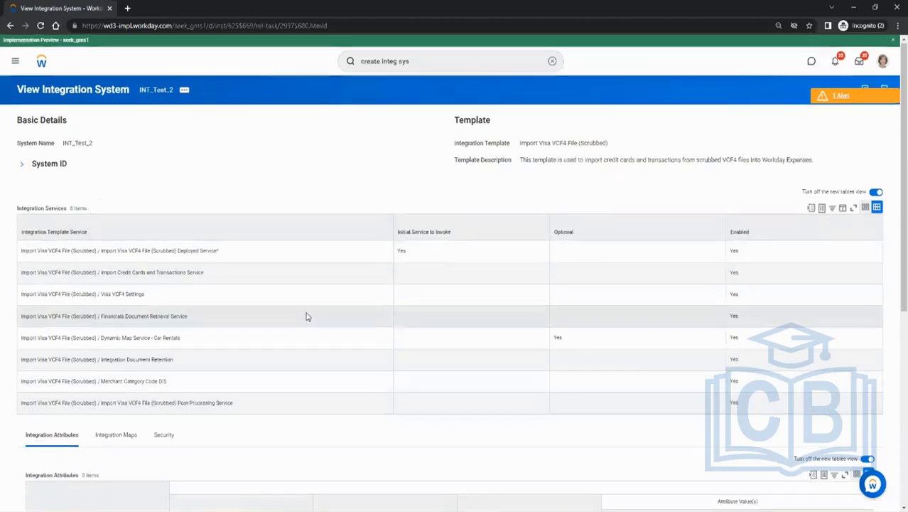
- Scroll INT_Test_2's overview to review its 9 integration attributes, including Truncate Leading Zeros set to Yes
scroll(273, 323, "down", 5)
scroll(297, 225, "up", 5)
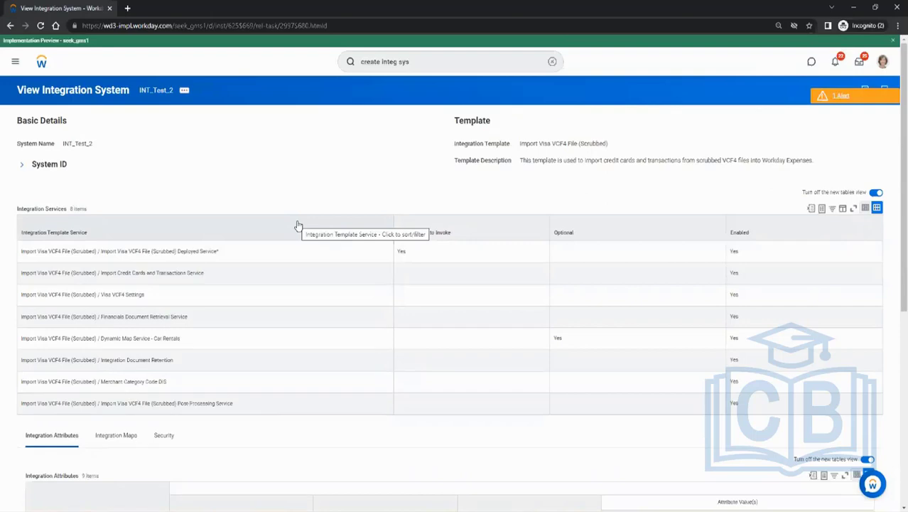
scroll(357, 241, "down", 5)
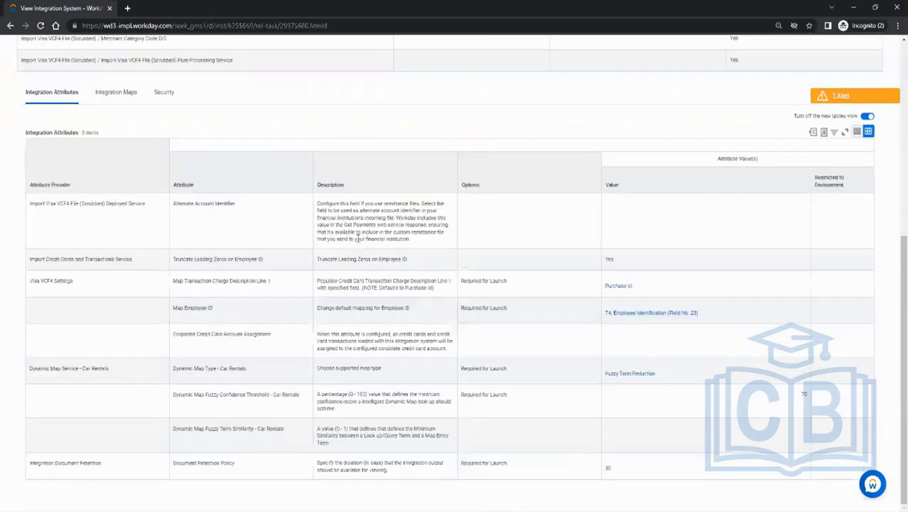
mouse_move(243, 208)
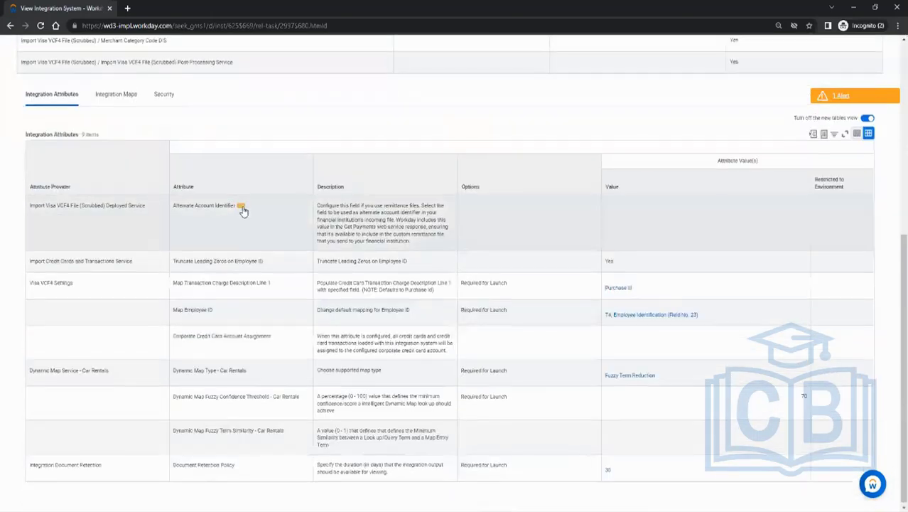
scroll(243, 211, "up", 5)
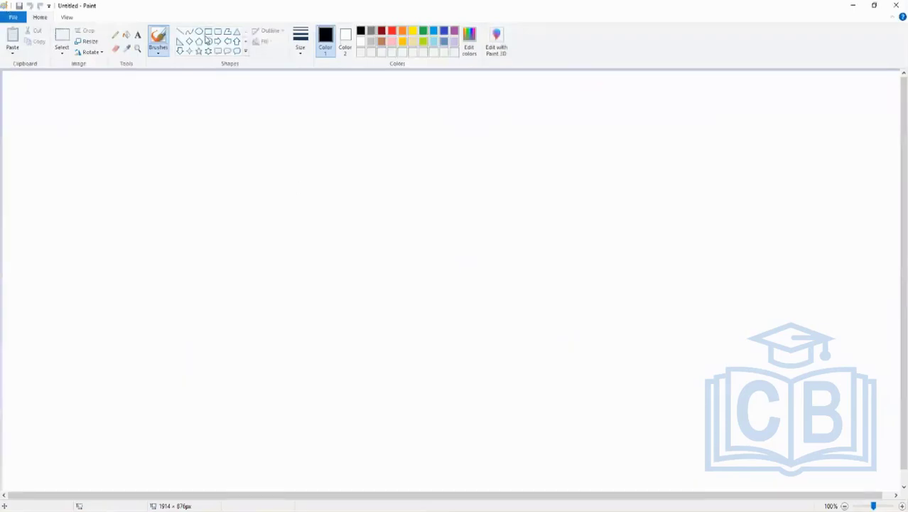
- Add the heading 'Business Process' near the top of the Paint canvas
left_click(138, 34)
left_click(150, 91)
type("B")
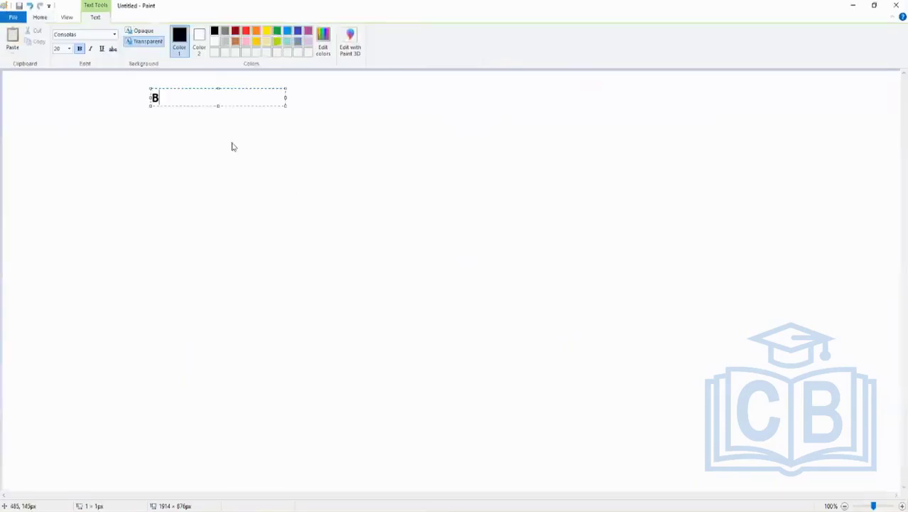
type("usiness Proc")
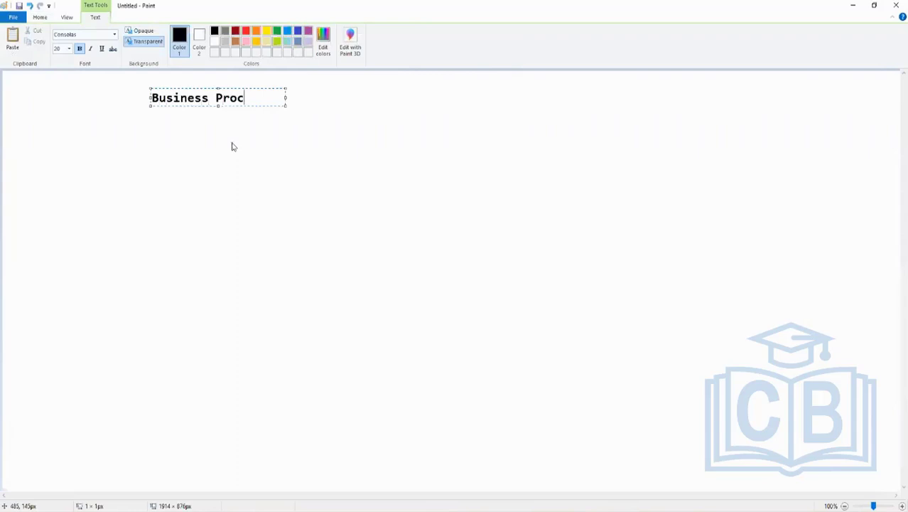
type("ess")
left_click(204, 147)
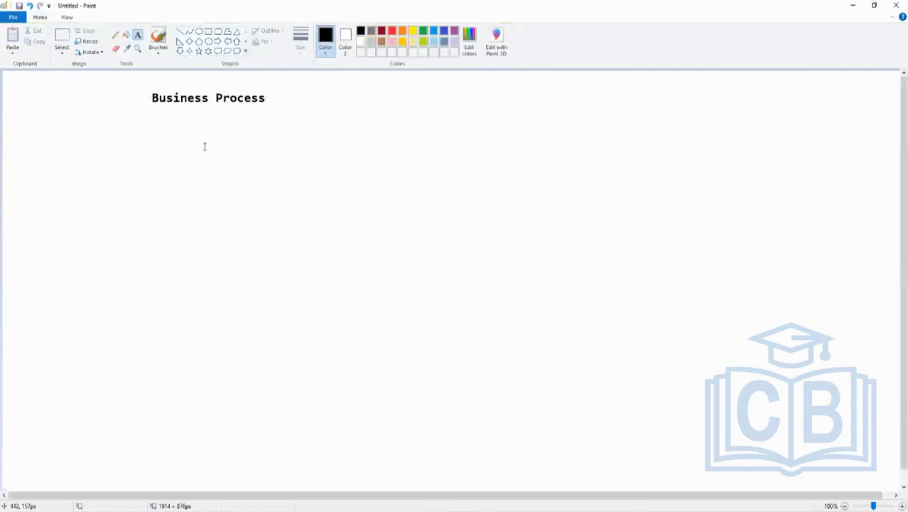
- Write 'Any transaction you do in workday, it triggers a business process' on one line below the heading
left_click(81, 123)
type("A")
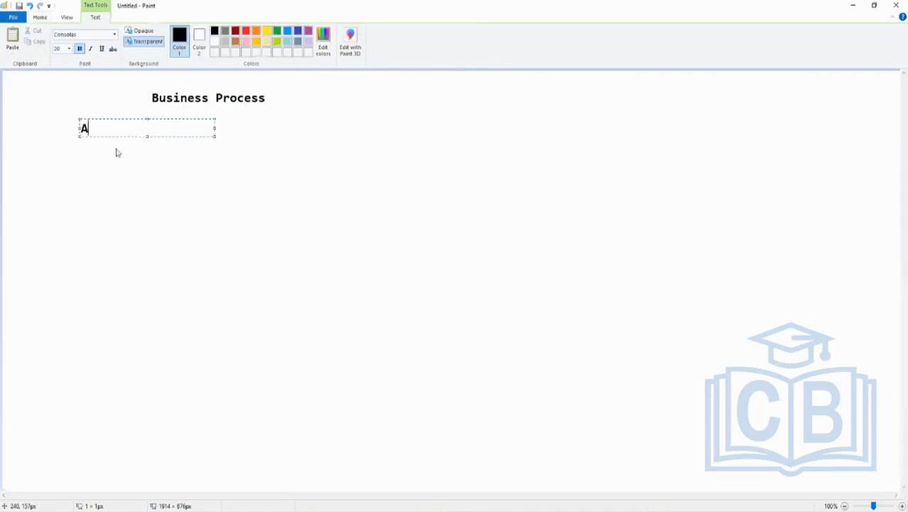
type("ny transac")
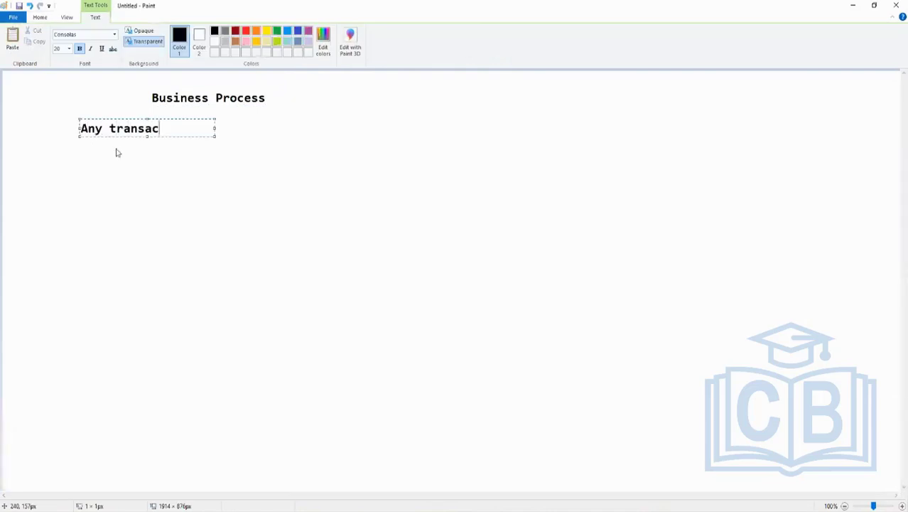
type("tion you do in workday")
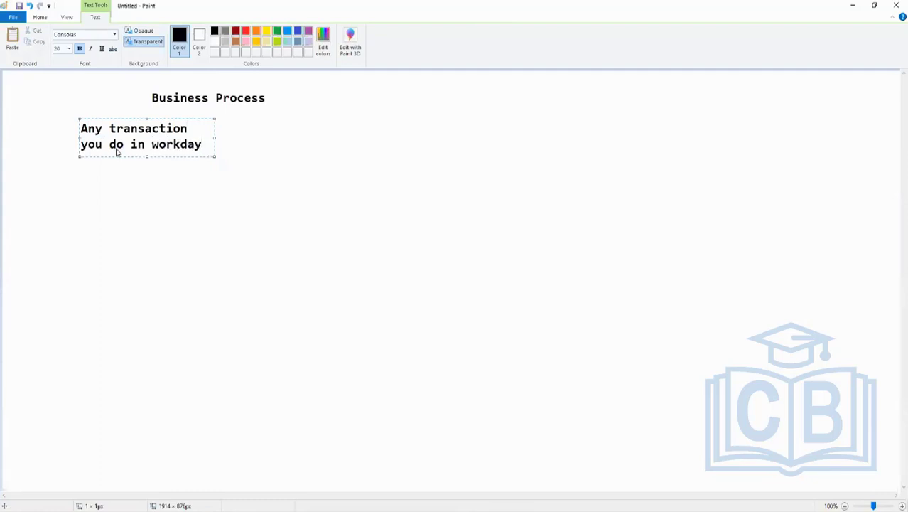
type(", it r")
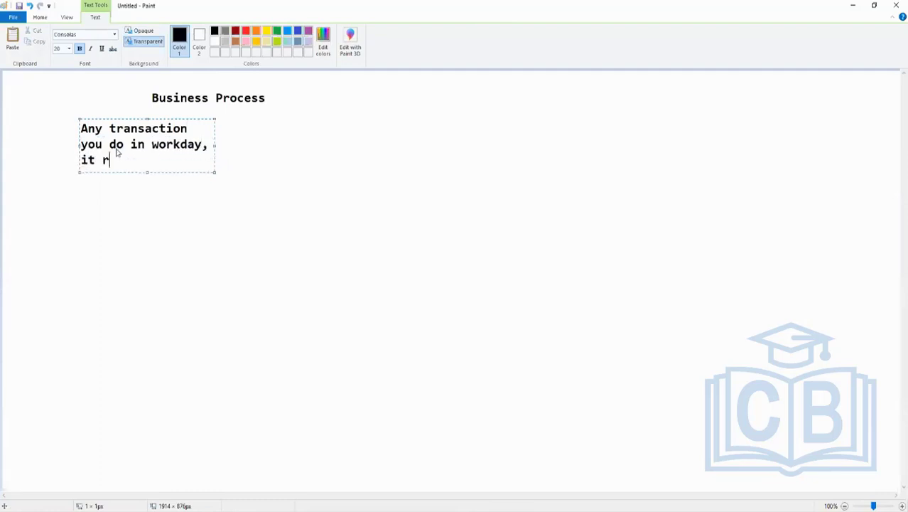
type("triggeres")
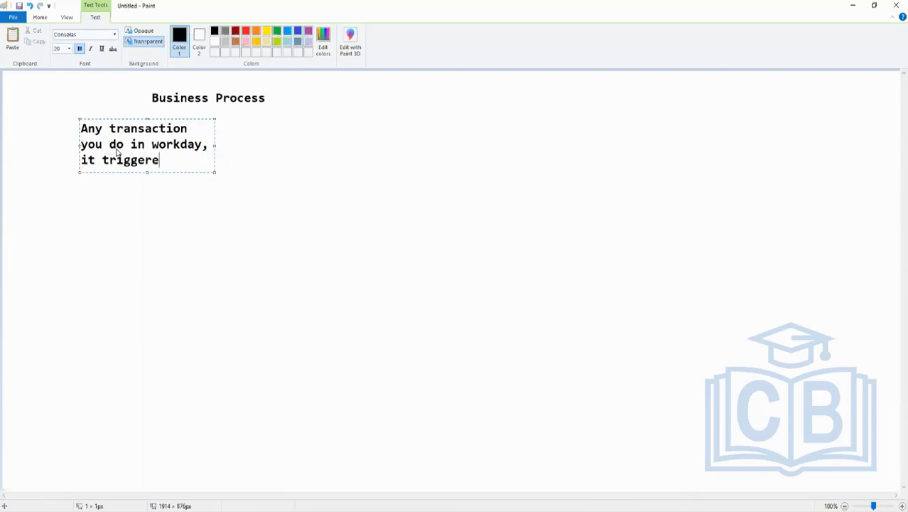
key("BackSpace")
key("BackSpace")
key("BackSpace")
key("BackSpace")
key("BackSpace")
key("BackSpace")
type("ers a business ")
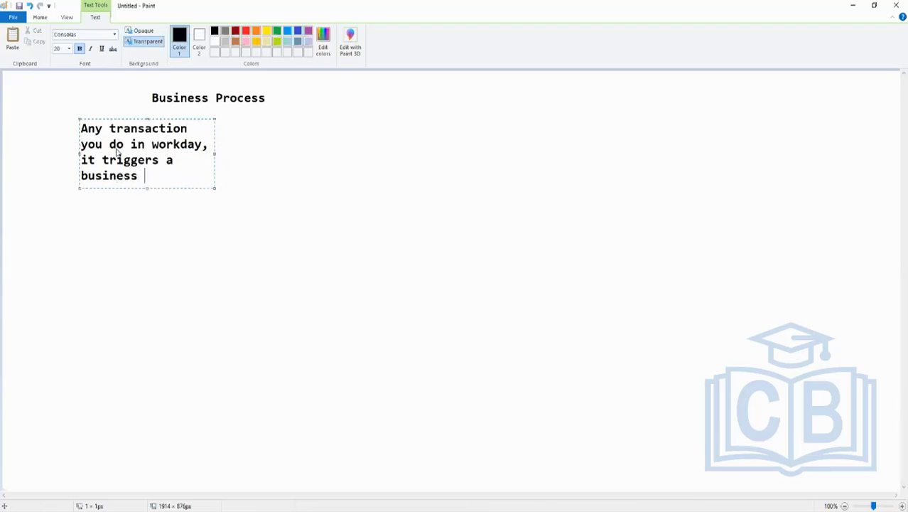
type("process")
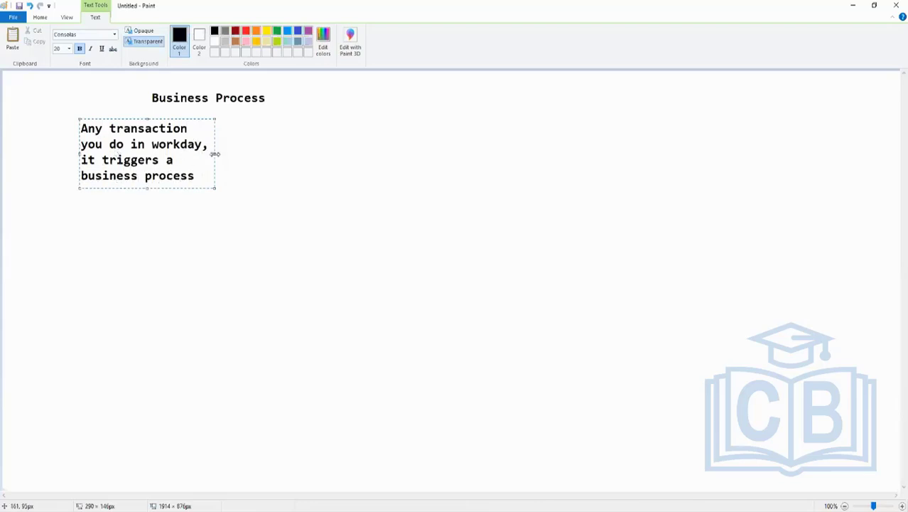
left_click_drag(214, 153, 667, 162)
left_click(354, 219)
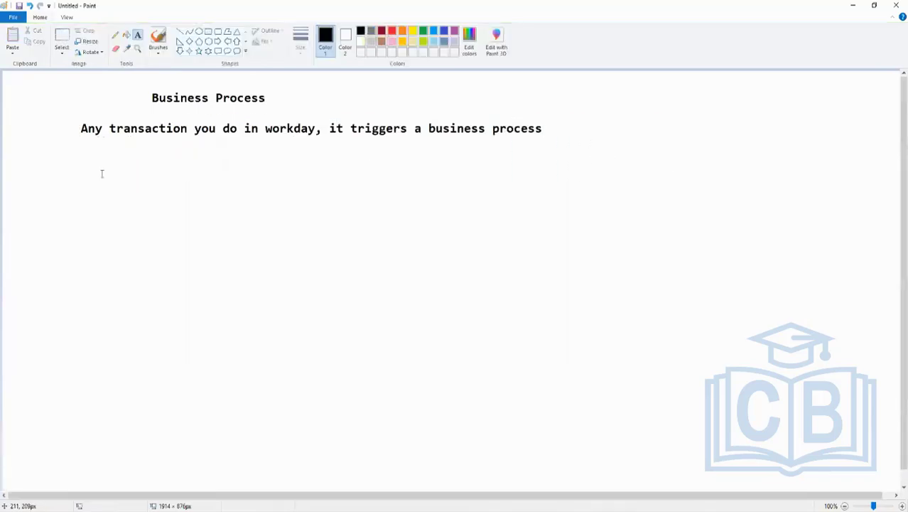
left_click(101, 167)
- Start a transaction list in a large text box with Hire, Terminate and Change Job
left_click_drag(237, 180, 586, 292)
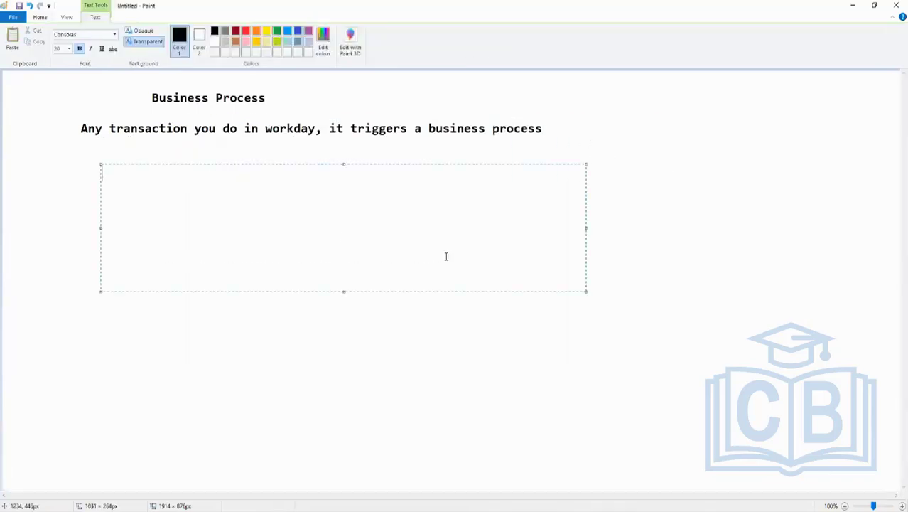
type("Hire")
key("Return")
type("Terminate")
key("Return")
type("Chnge")
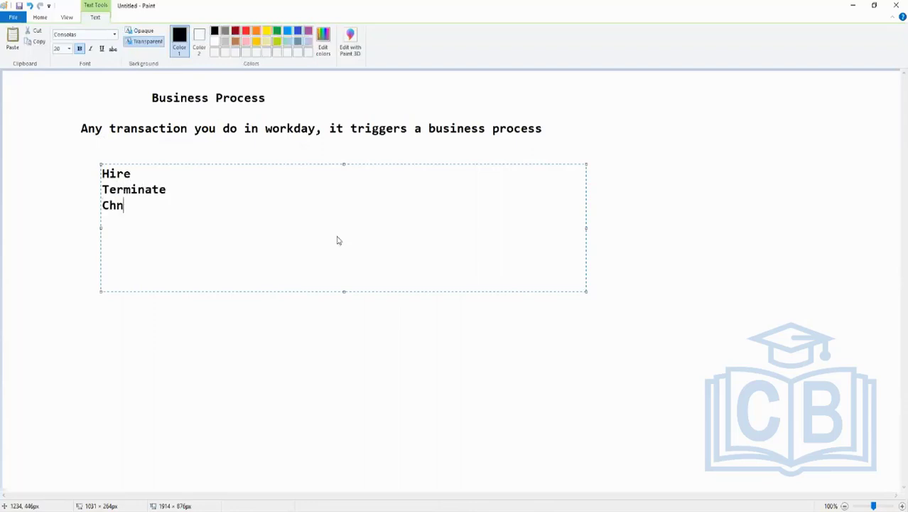
key("BackSpace")
key("BackSpace")
key("BackSpace")
type("an")
key("BackSpace")
type("nge")
key("BackSpace")
type("Ch")
key("BackSpace")
key("BackSpace")
type("Job")
key("Return")
- Extend the list with Change Compensation, supplier, journal and customer invoice items, and create a workday account
type("Change ")
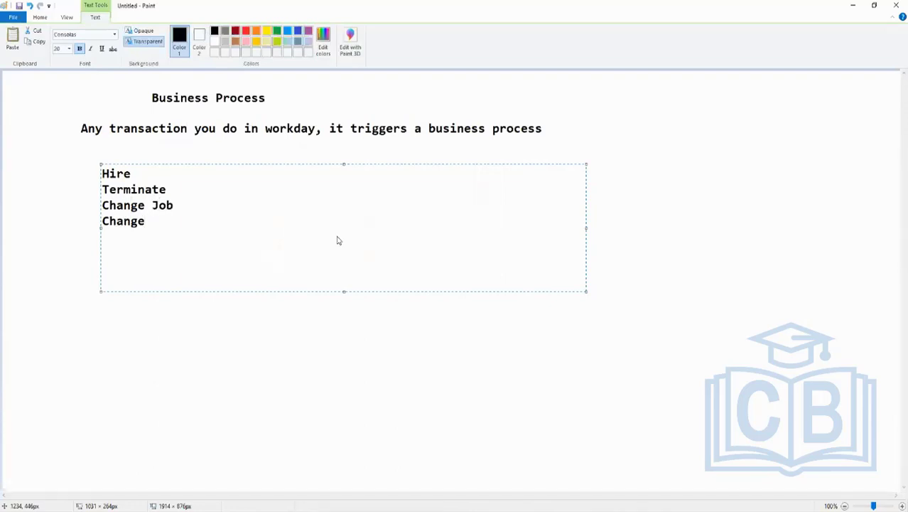
type("Compensation  ")
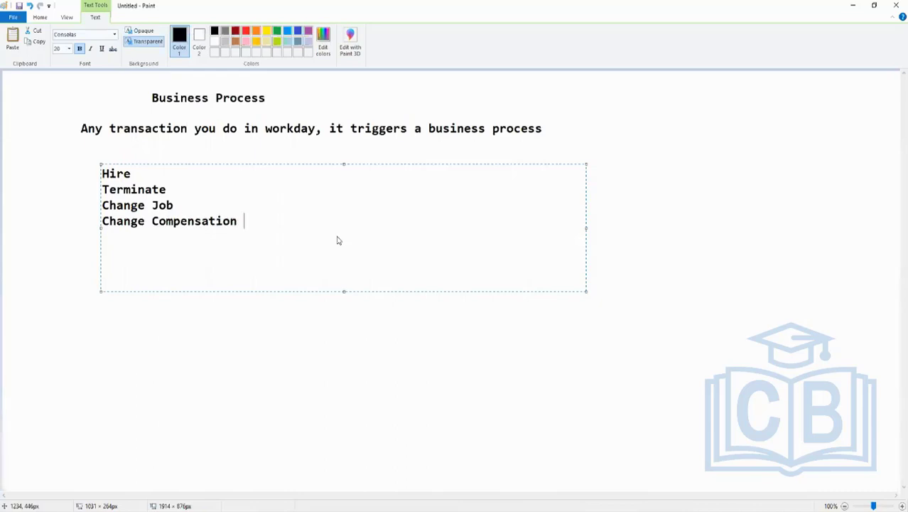
type("Create Supplier INvoice")
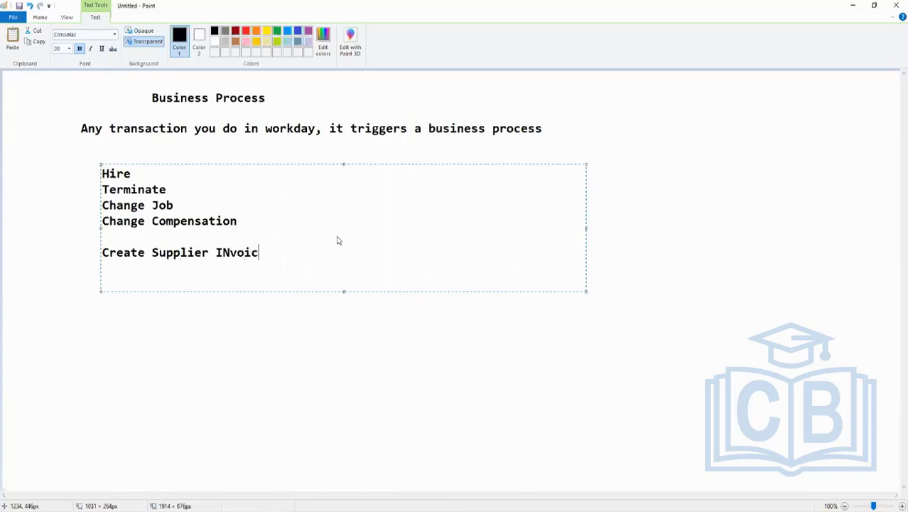
key("Return")
type("Create a supplier ")
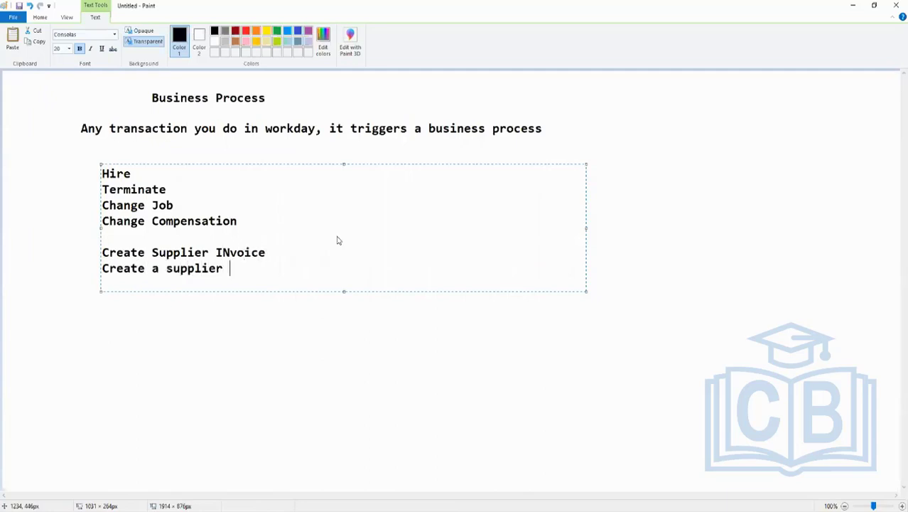
type("Create a joun")
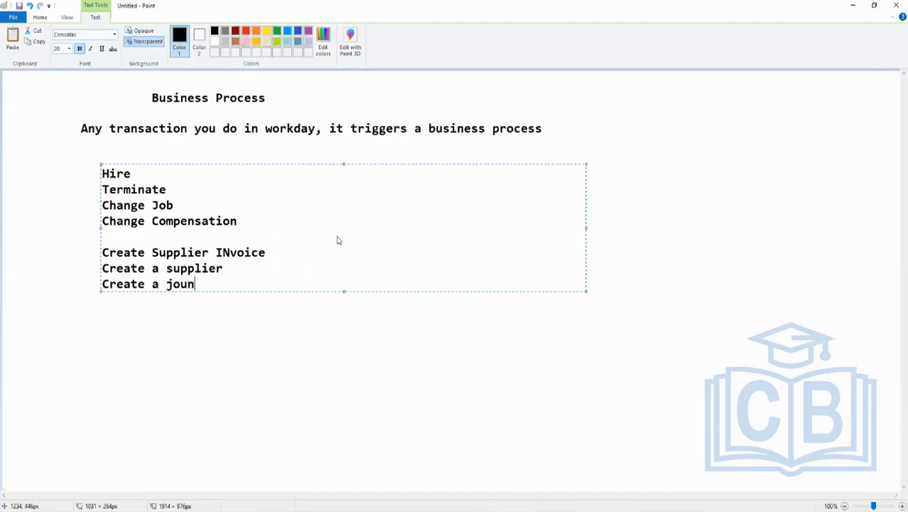
type("l")
key("BackSpace")
type("al")
key("Return")
type("create")
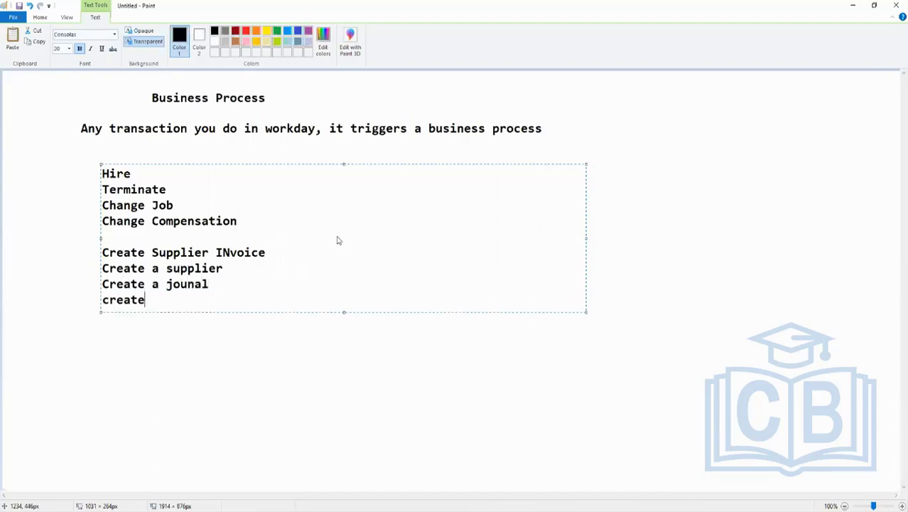
type(" a customer invoice")
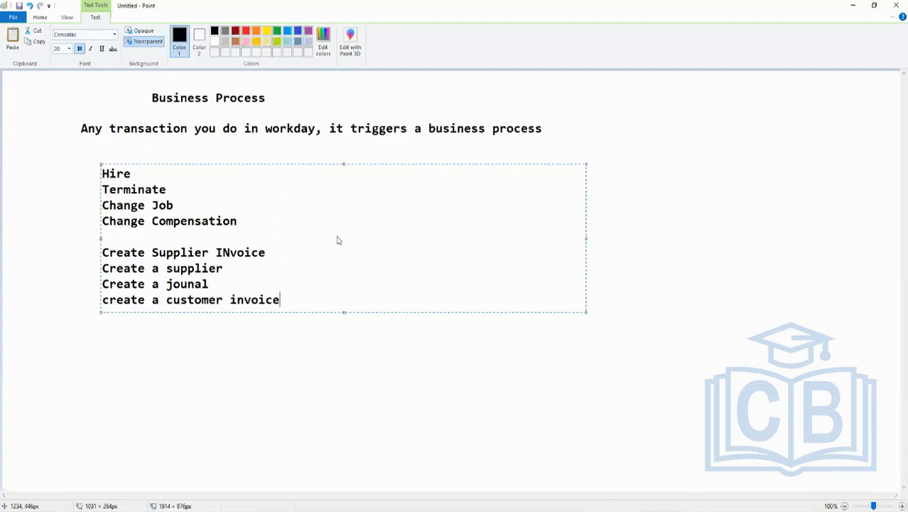
key("Return")
key("Return")
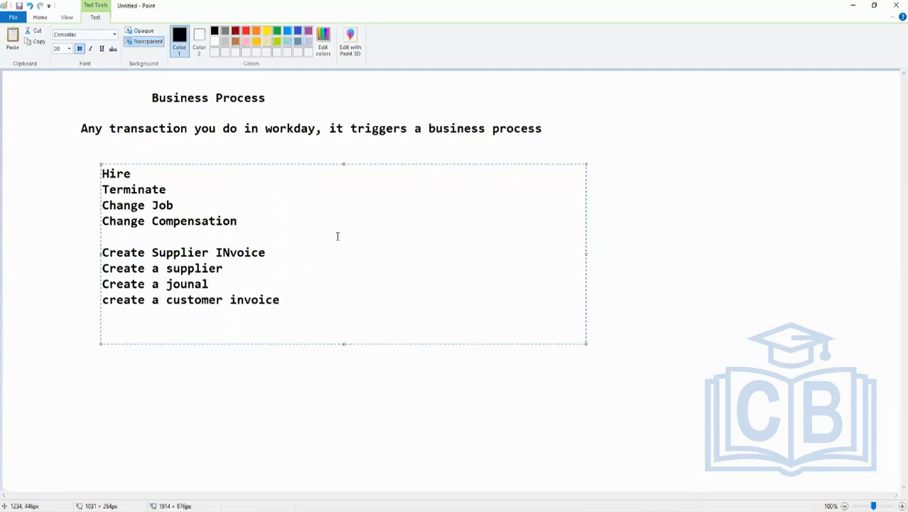
type("create a worksay")
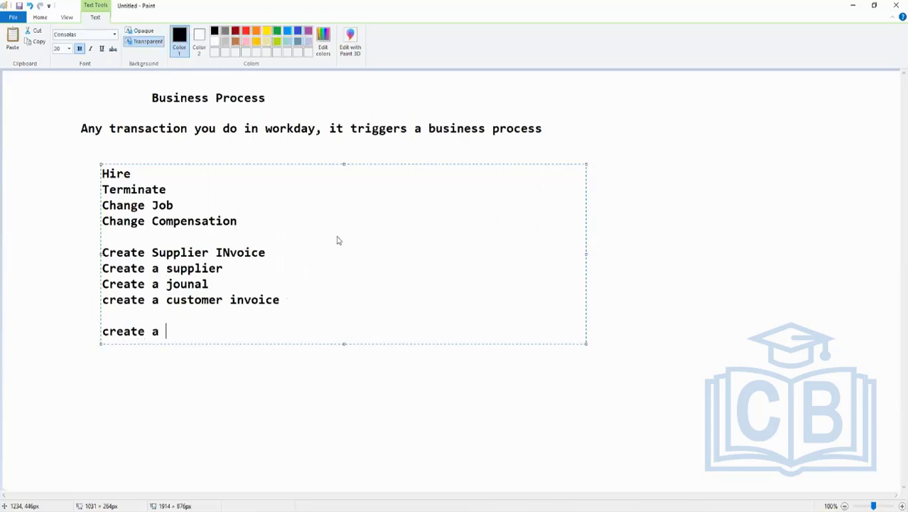
key("BackSpace")
key("BackSpace")
key("BackSpace")
key("BackSpace")
type("day account")
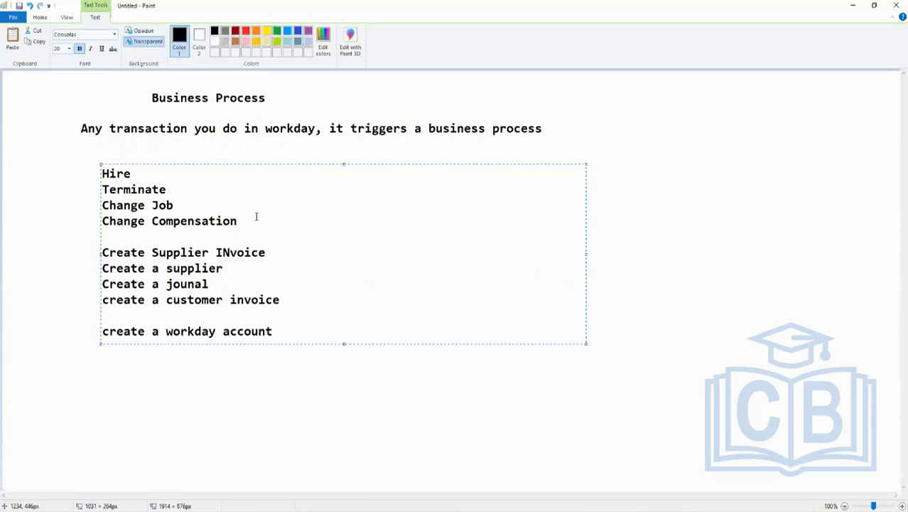
key("Up")
key("Up")
key("Up")
key("Up")
key("Up")
key("Up")
key("Up")
key("Up")
key("Up")
key("Up")
left_click(457, 166)
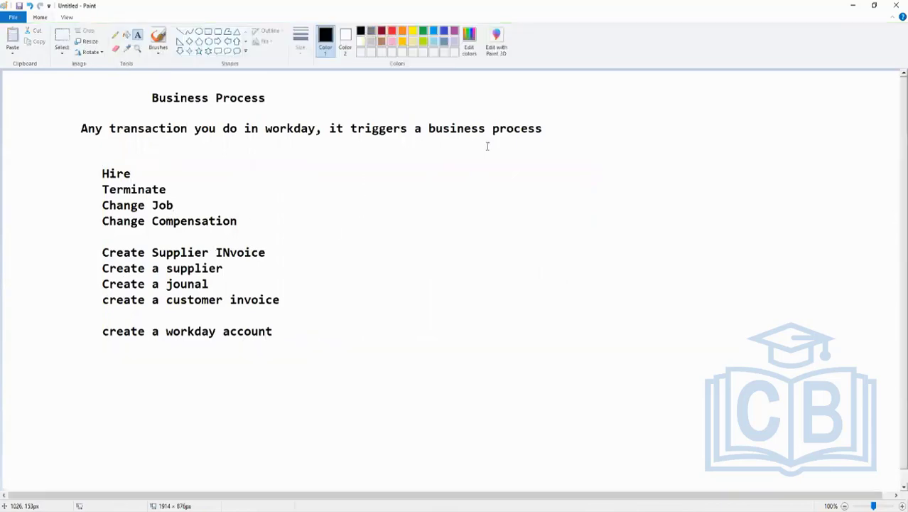
- Type 'BP: its a series of steps which gets executed in the defined order' beside the list
left_click(412, 167)
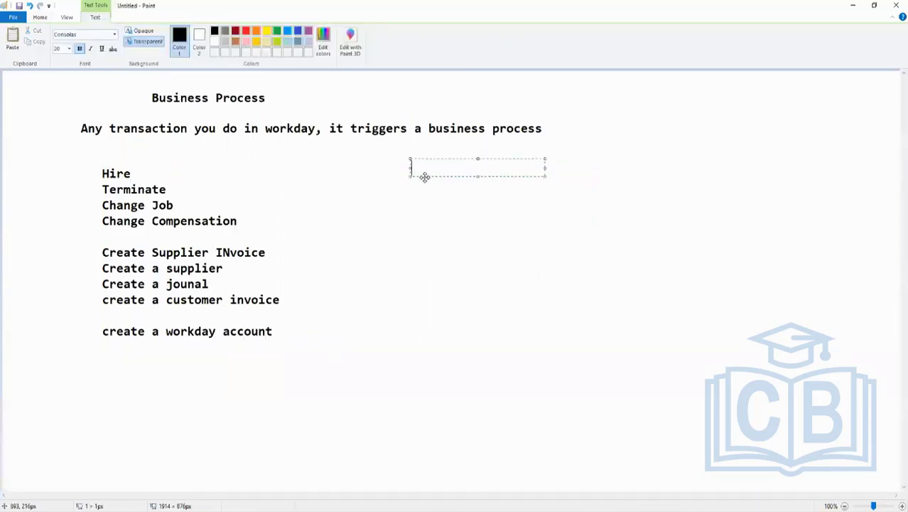
type("bp")
key("BackSpace")
key("BackSpace")
type("BP: its a set")
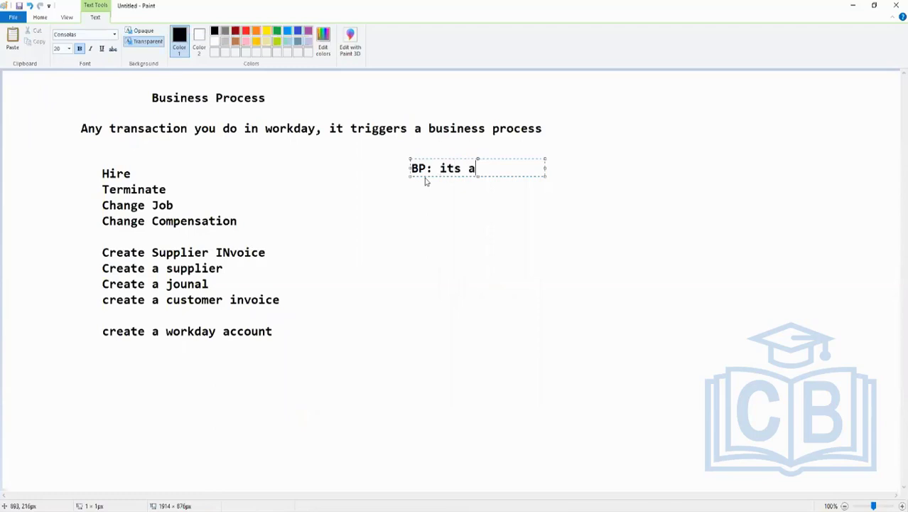
key("BackSpace")
key("BackSpace")
key("BackSpace")
type("eries of ste")
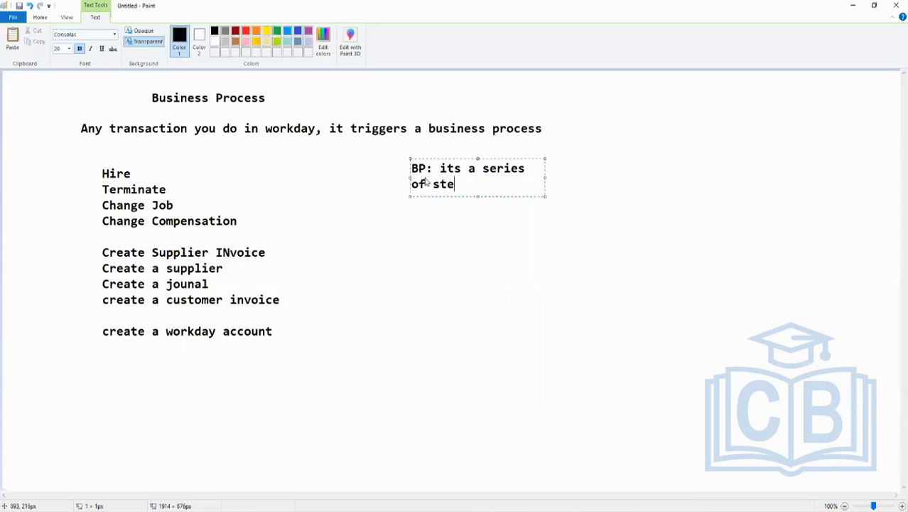
type("ps which gets ")
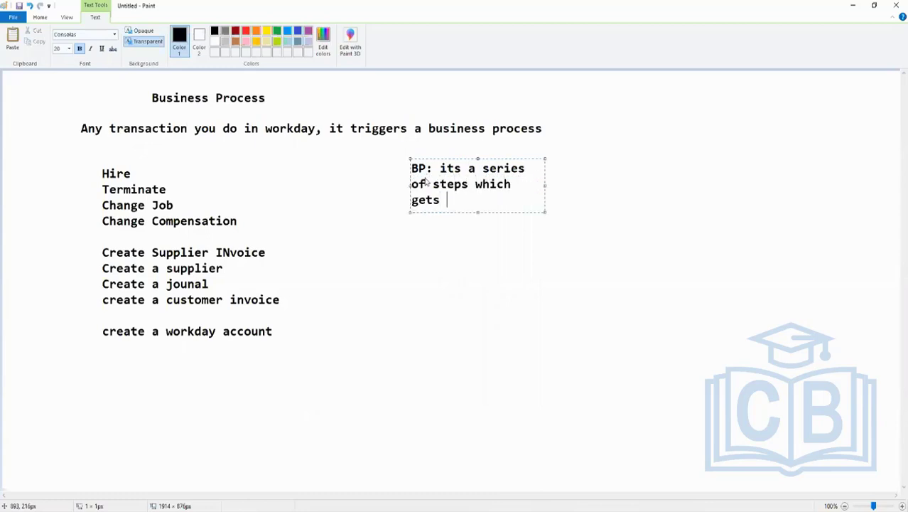
type("ececuted sequ")
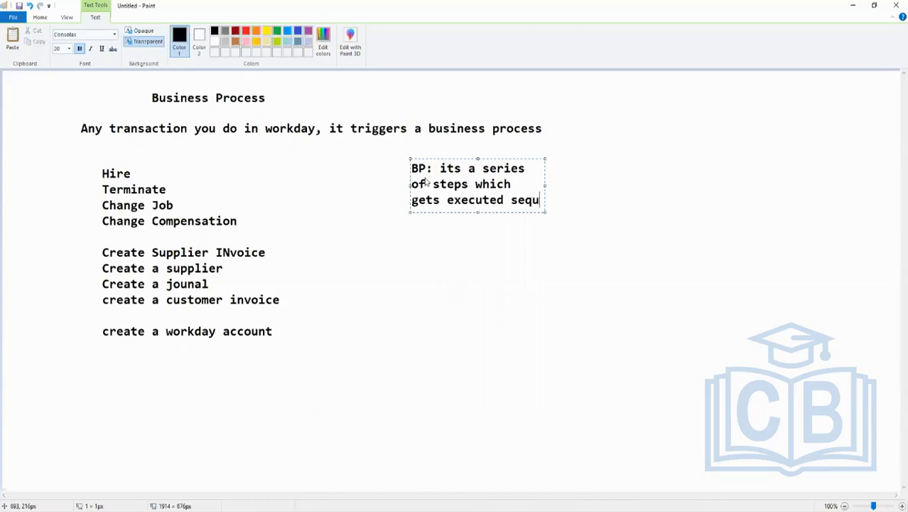
key("BackSpace")
key("BackSpace")
key("BackSpace")
key("BackSpace")
type("in the def")
type("ined order")
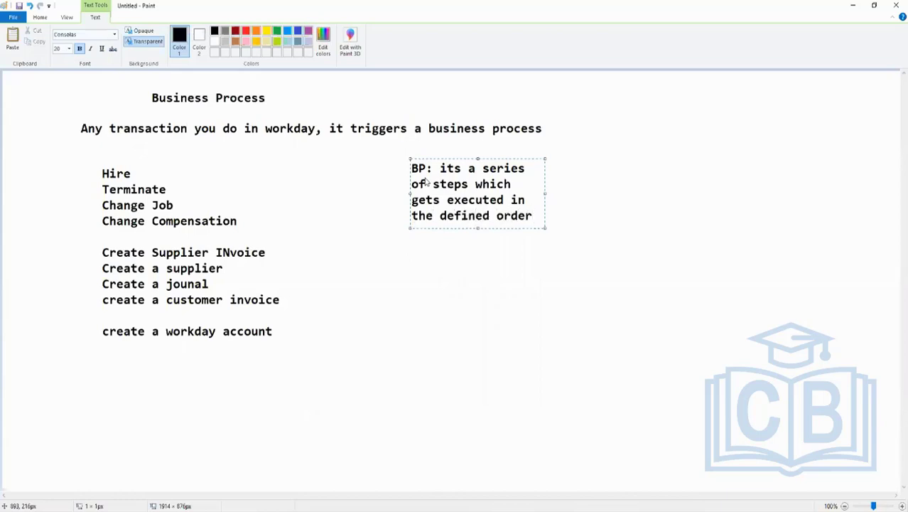
- Widen the BP definition box to fit two lines and commit it to the canvas
left_click_drag(545, 194, 719, 204)
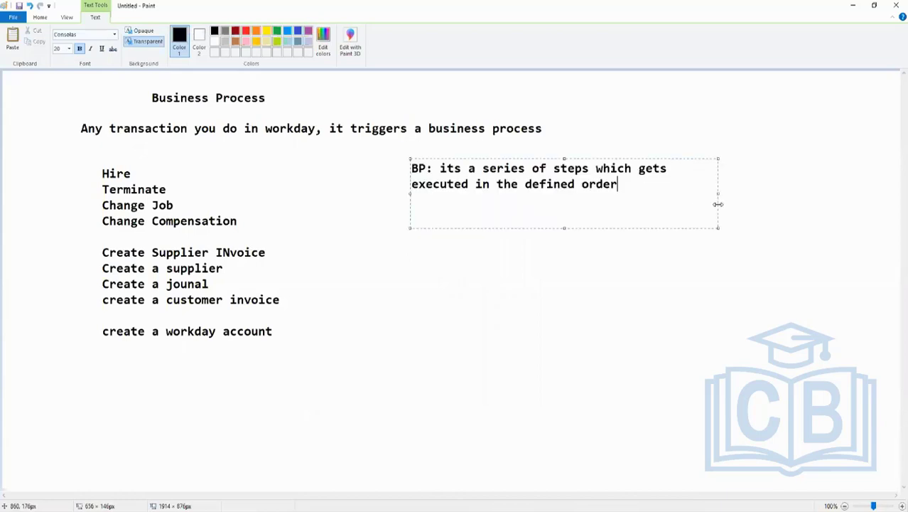
left_click(551, 205)
left_click_drag(426, 168, 389, 165)
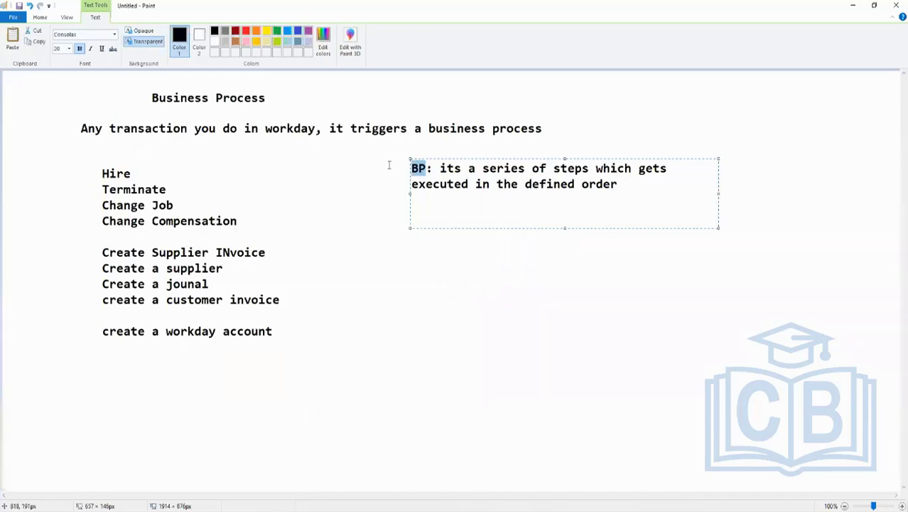
left_click(472, 169)
left_click(363, 369)
mouse_move(178, 458)
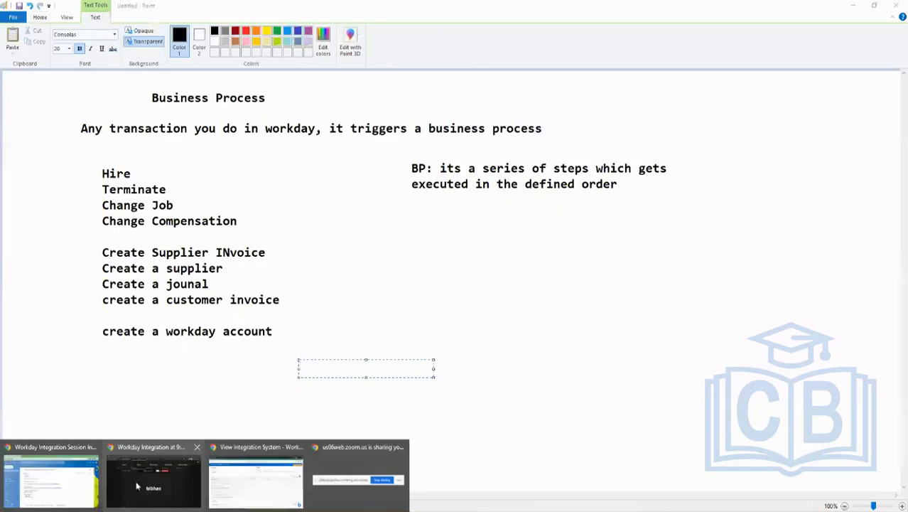
- Search Workday for bp:hire and open the Hire (Default Definition) business process
left_click(262, 482)
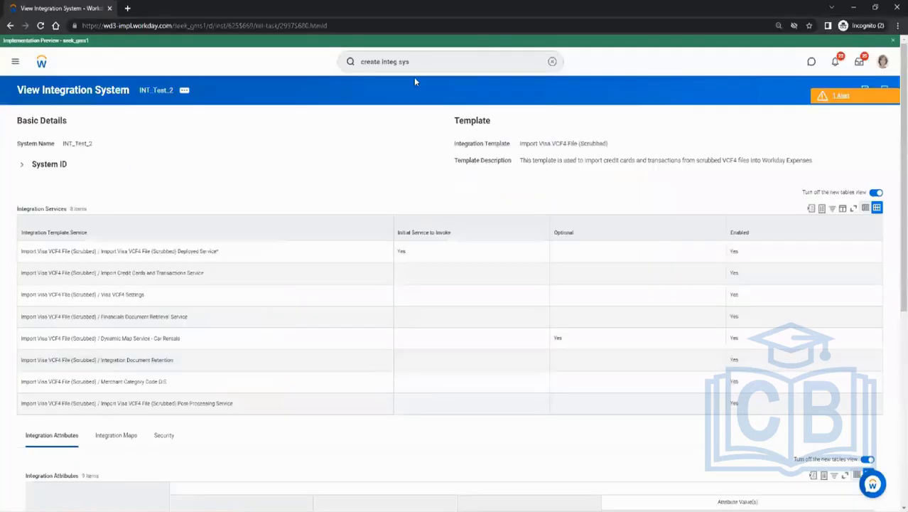
left_click(432, 61)
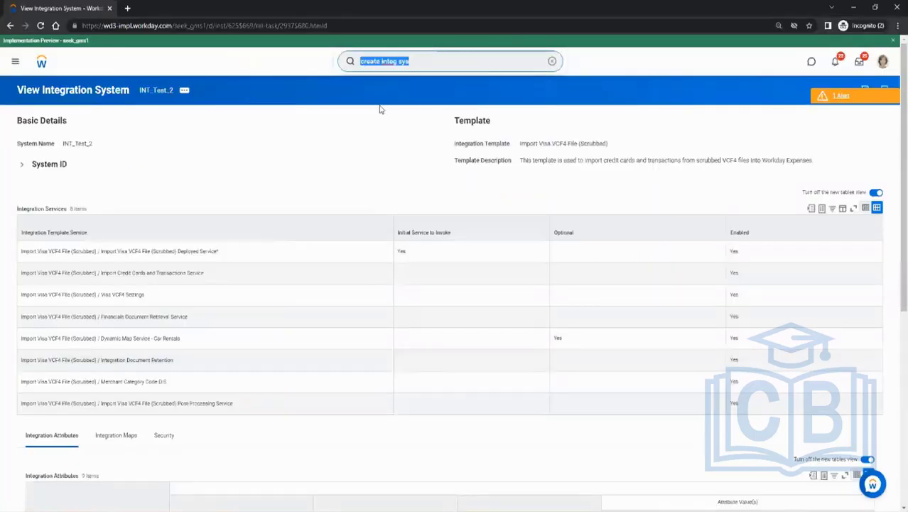
type("bp")
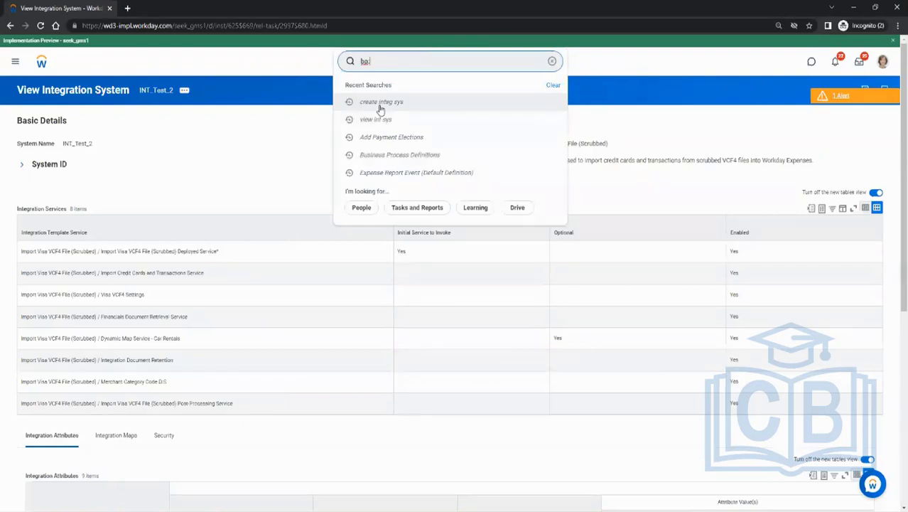
type(":hire")
key("Return")
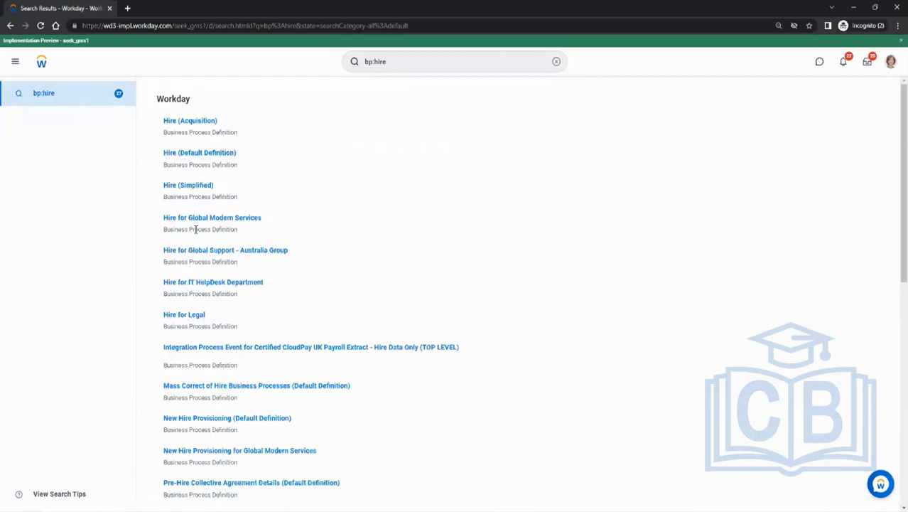
left_click(190, 152)
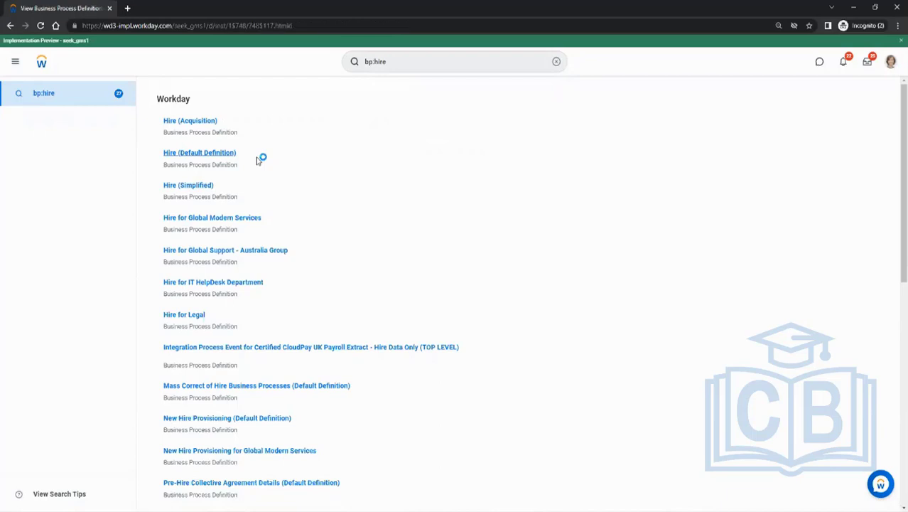
scroll(249, 159, "down", 1)
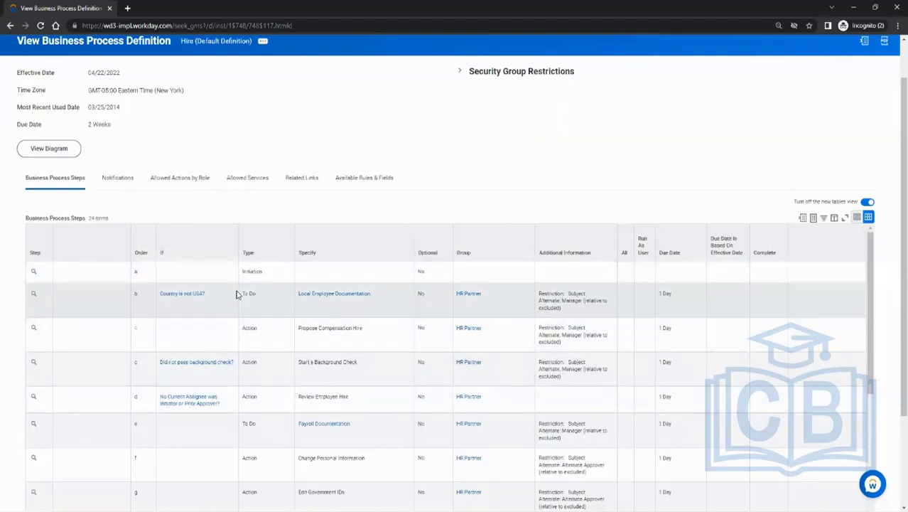
double_click(251, 272)
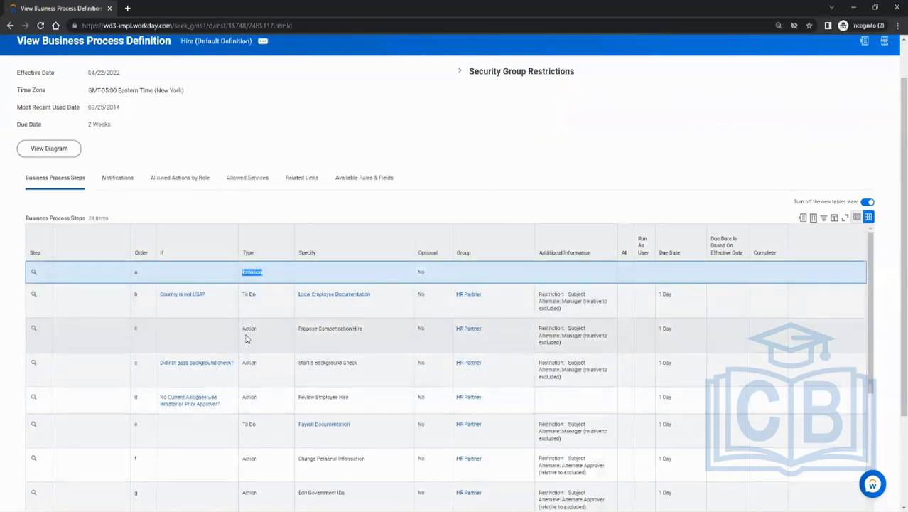
double_click(248, 329)
scroll(260, 360, "down", 5)
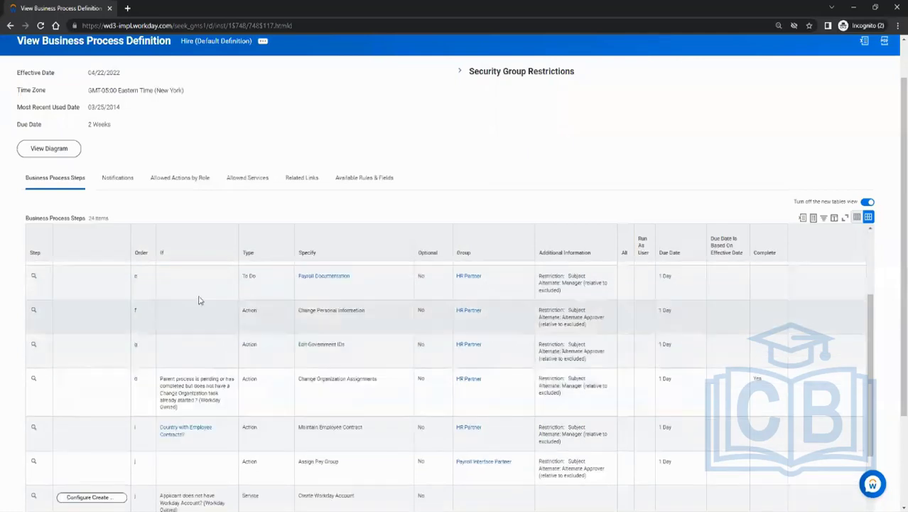
scroll(260, 360, "down", 5)
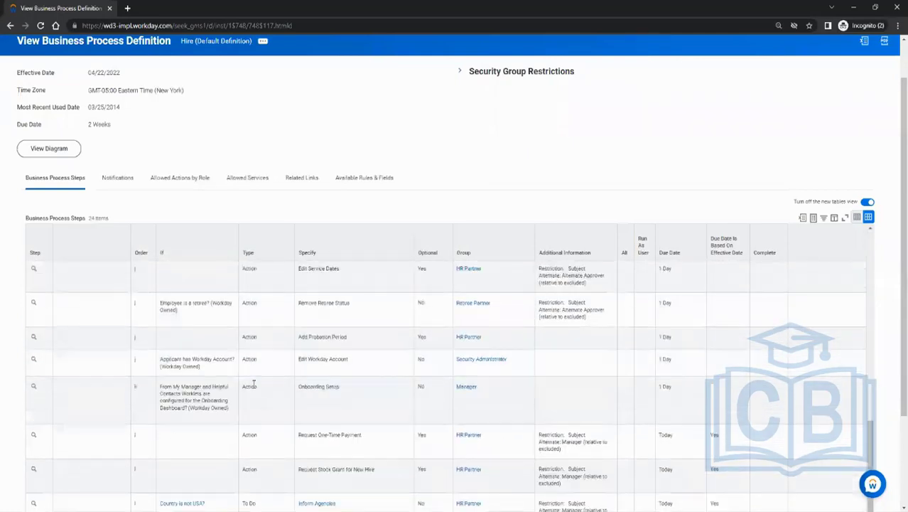
scroll(260, 379, "down", 3)
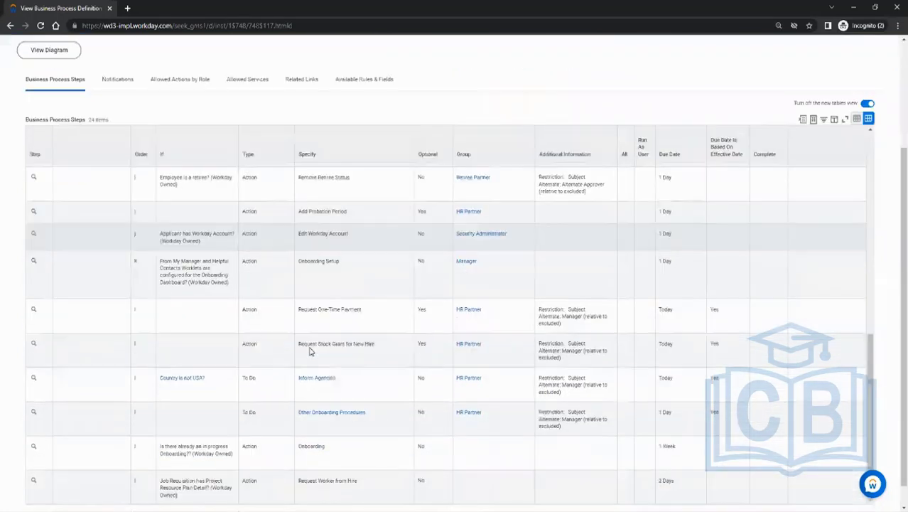
scroll(331, 304, "up", 12)
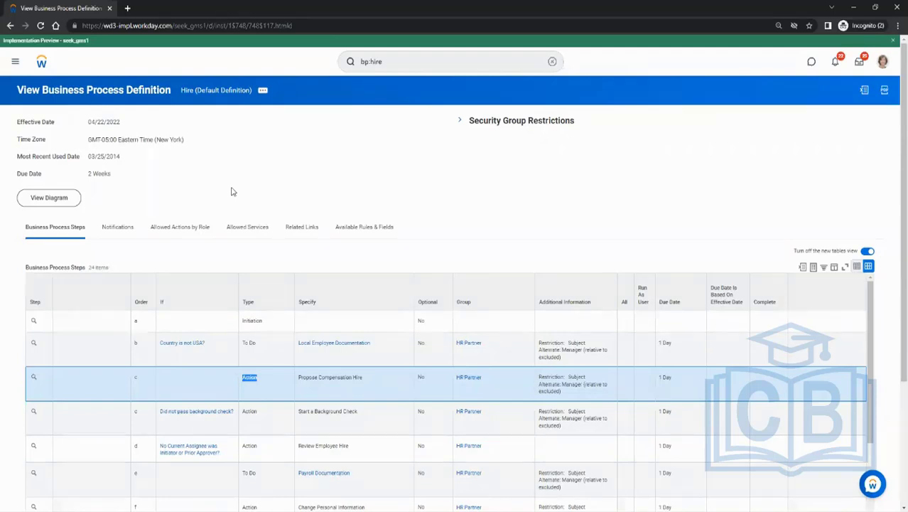
scroll(292, 156, "down", 2)
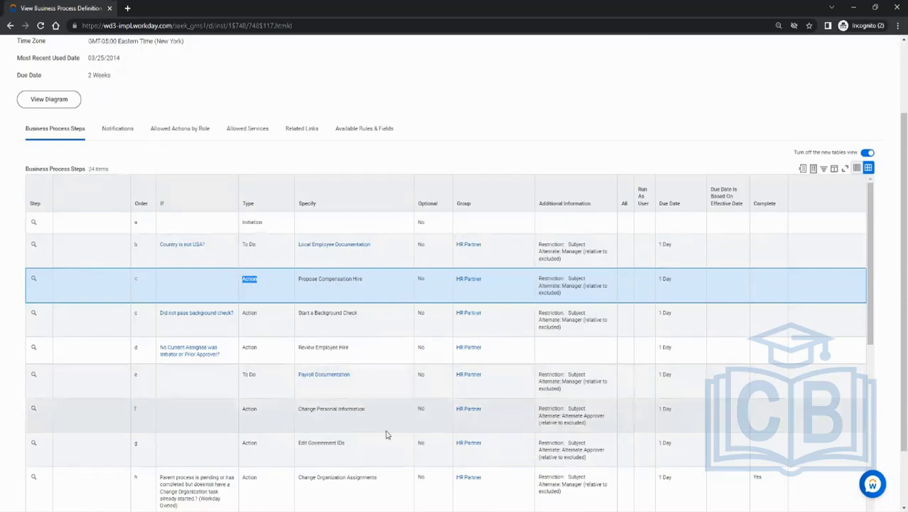
scroll(355, 412, "down", 3)
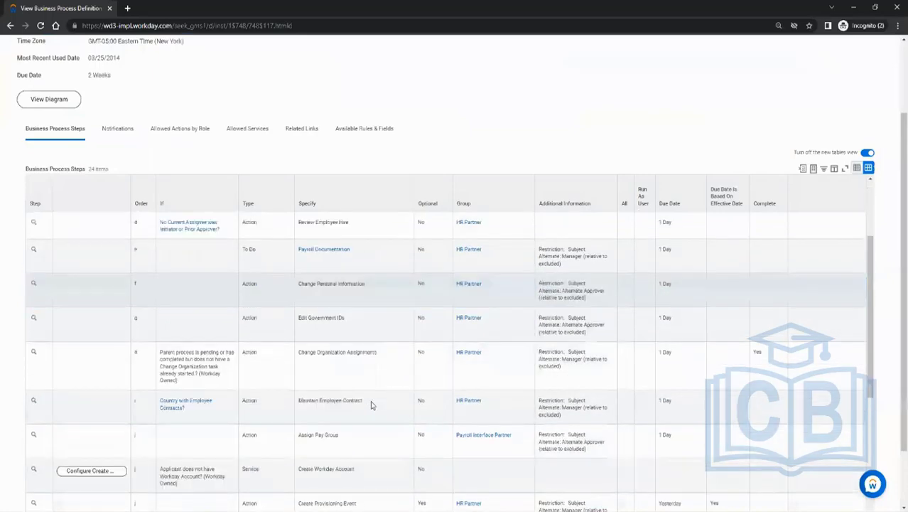
scroll(324, 325, "down", 4)
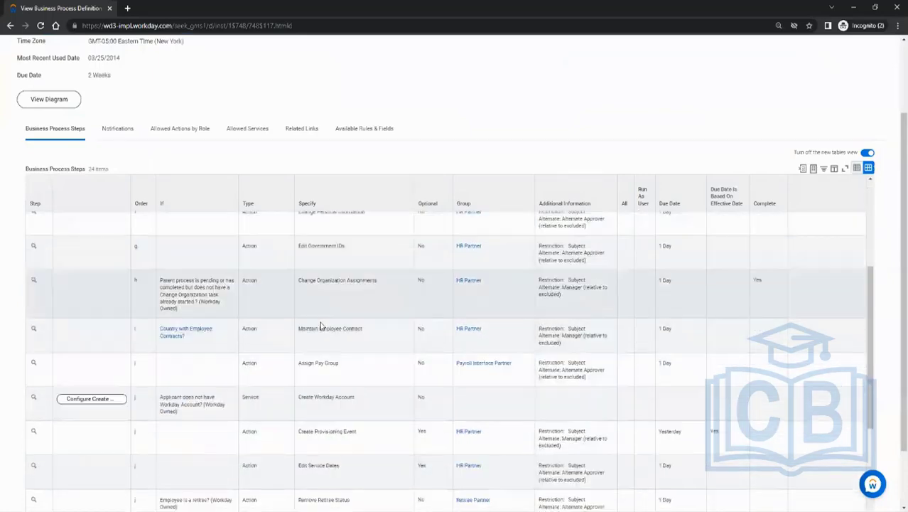
scroll(239, 90, "up", 2)
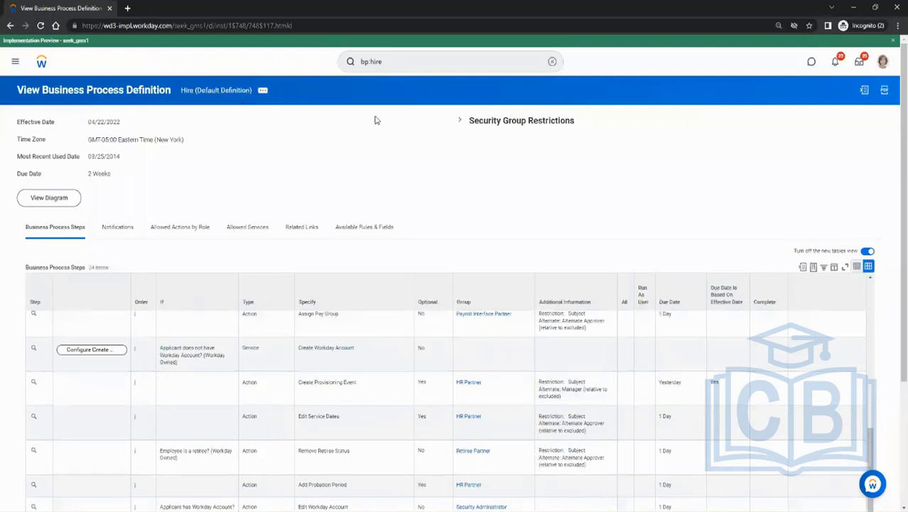
- Write the note 'We create bp for integrations and add steps as per our need' on one line
key("alt+Tab")
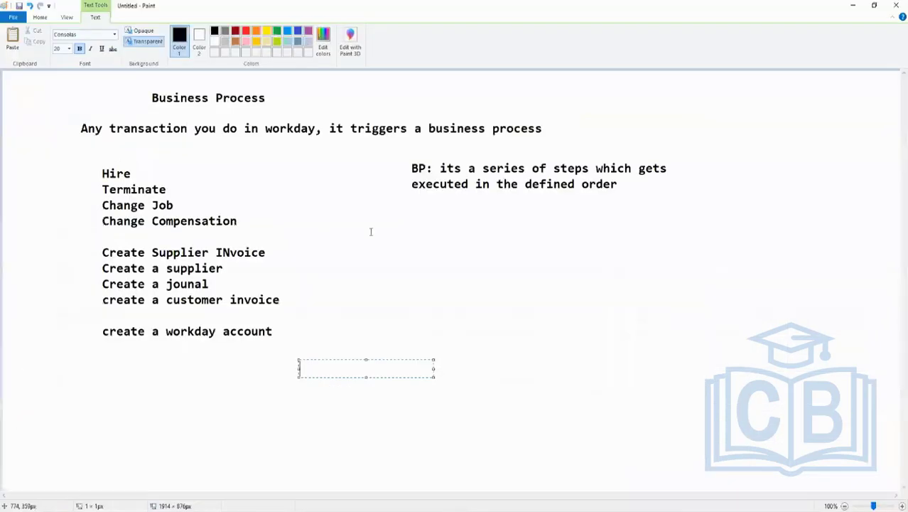
left_click(388, 236)
type("We ")
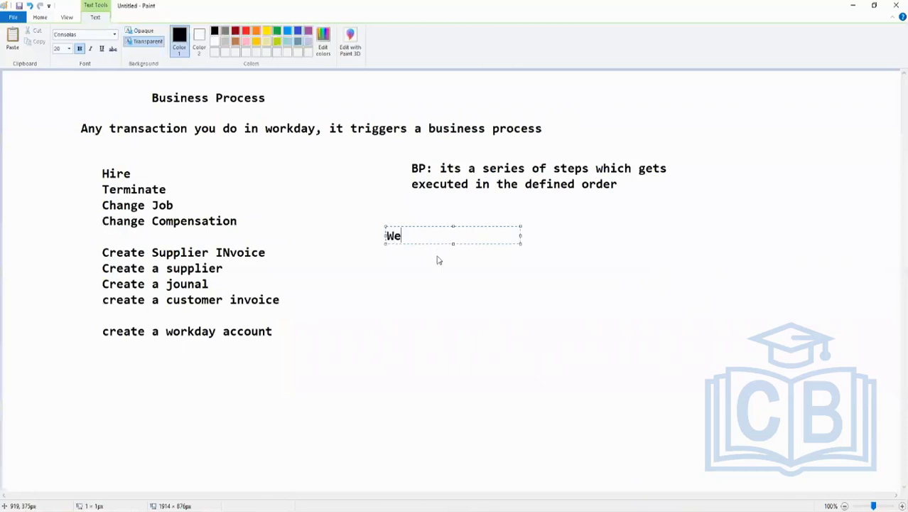
type("care")
key("BackSpace")
key("BackSpace")
key("BackSpace")
type("reate bp for int")
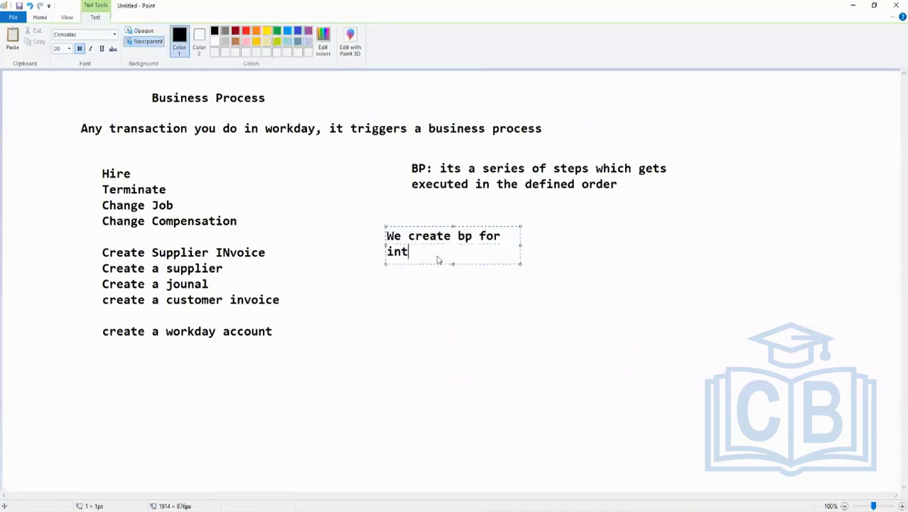
type("egration s and ")
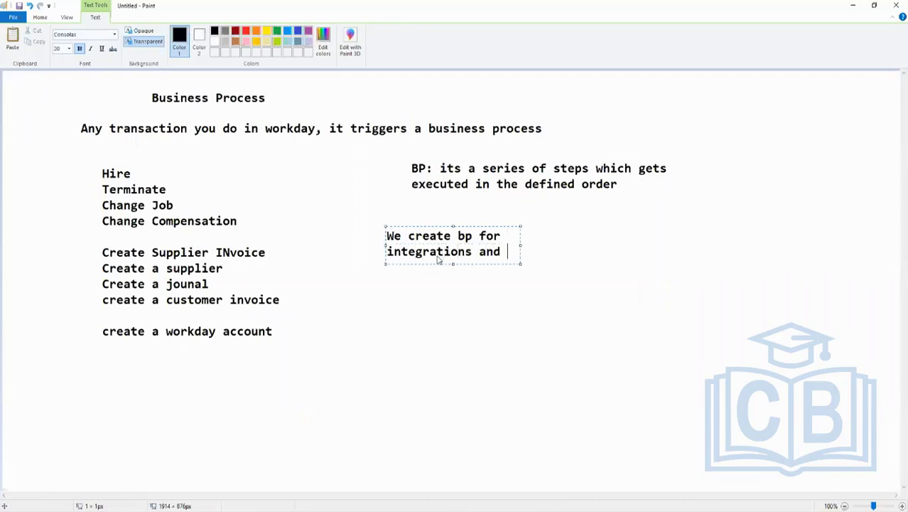
type("add steps as")
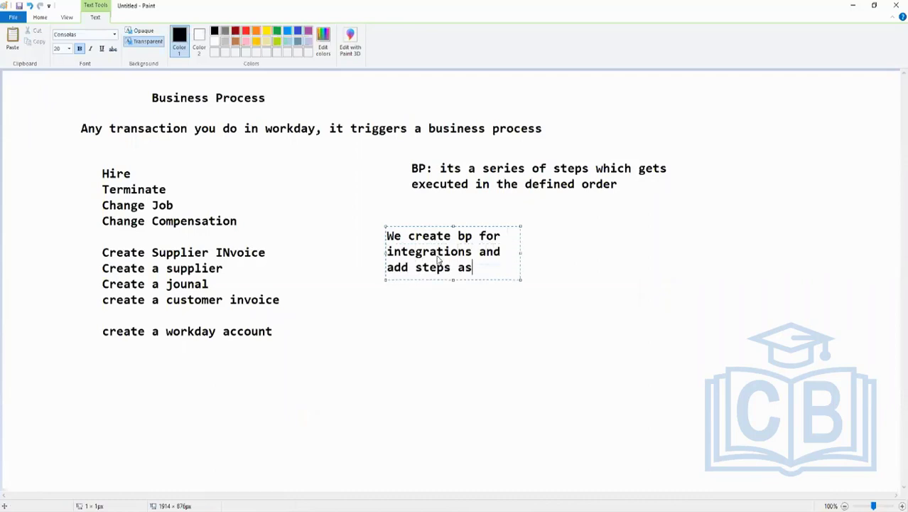
type(" per our need")
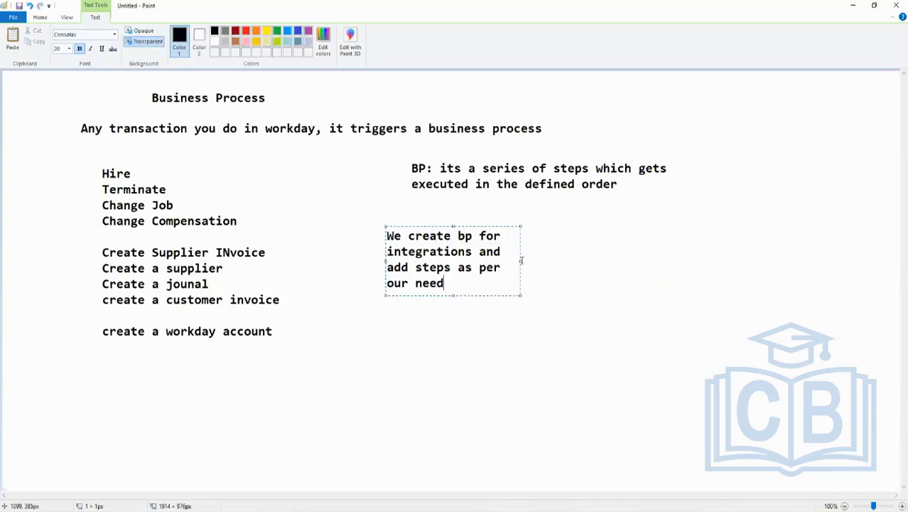
left_click(519, 263)
left_click_drag(521, 261, 860, 261)
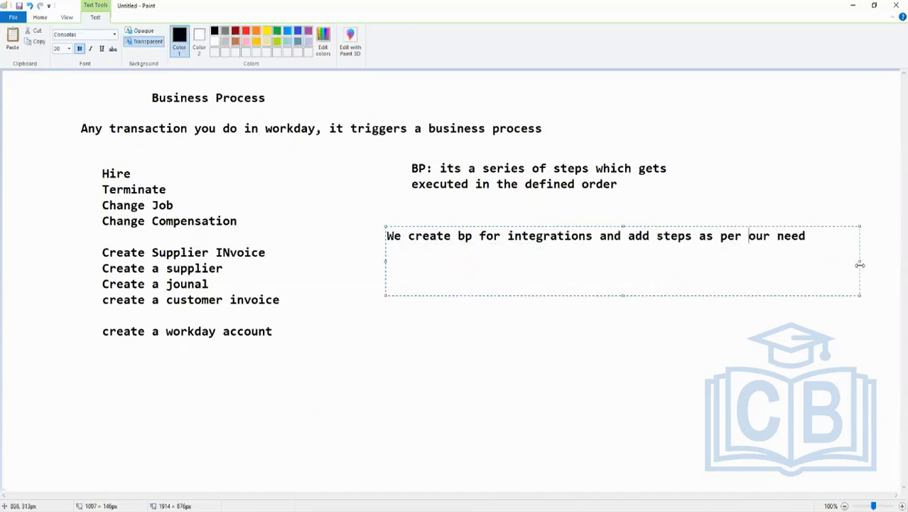
- List Document Retrieval, Document Delivery and Calling another integration beneath the note
left_click(830, 233)
key("Return")
key("Return")
type("Document Ret")
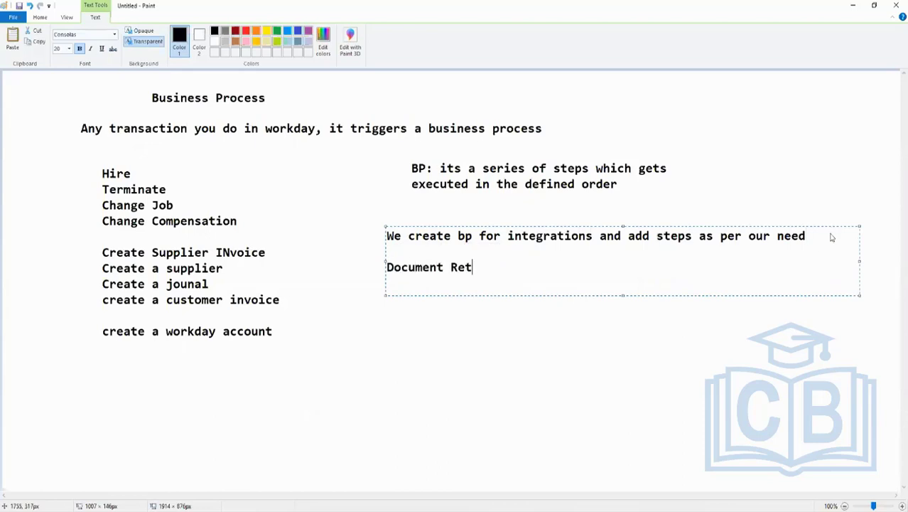
type("rieval")
key("Return")
type("Do")
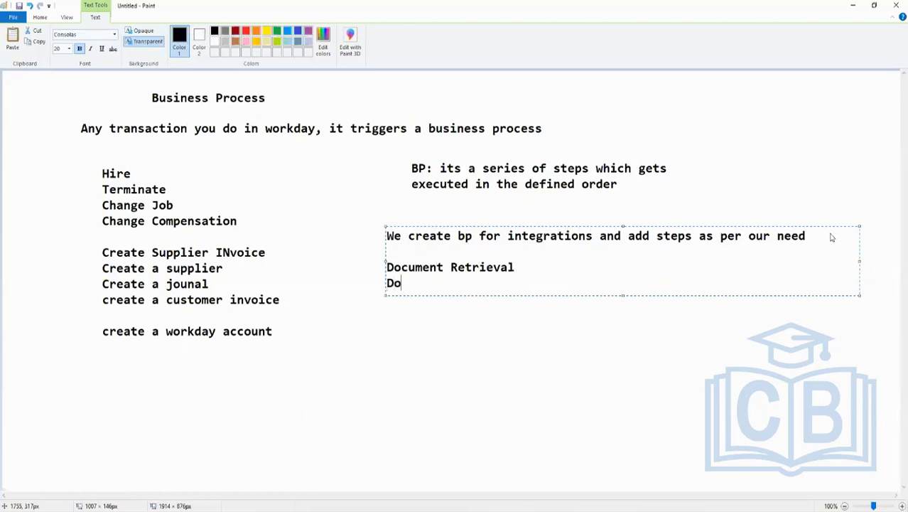
type("cument Delive")
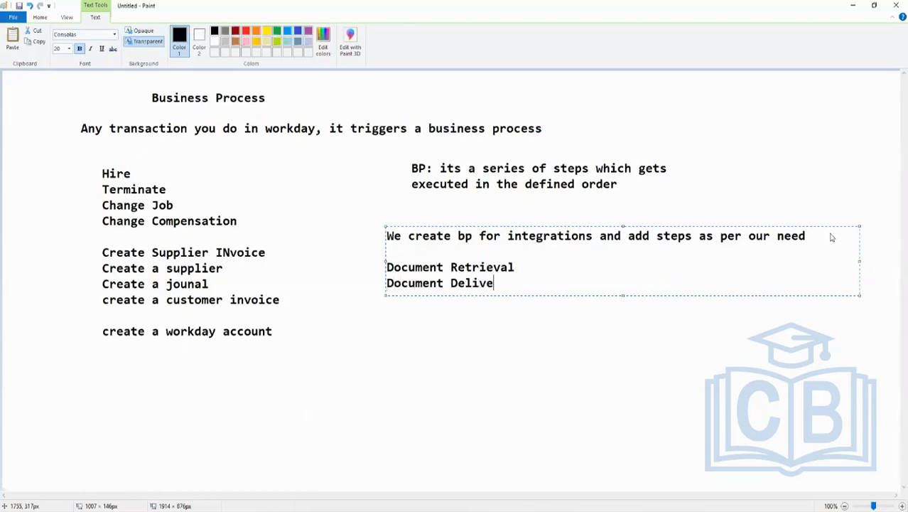
type("ry")
key("Return")
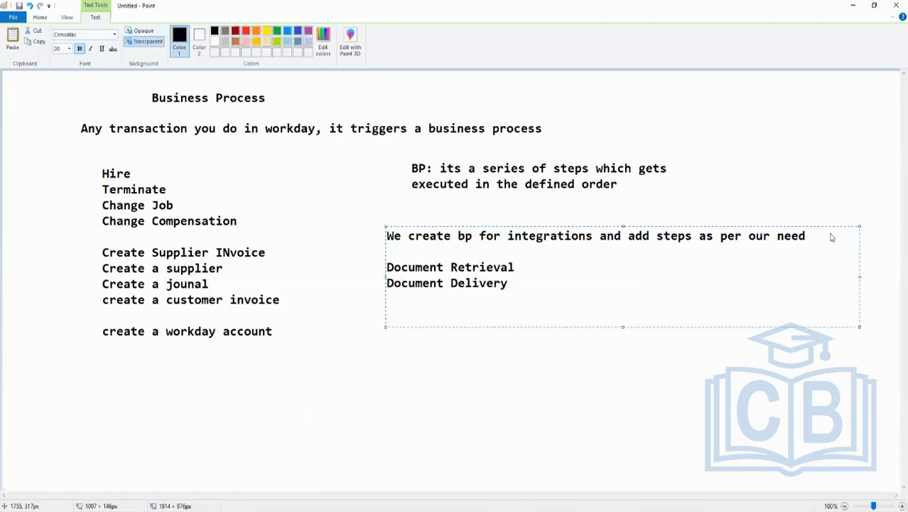
type("Calling another integration")
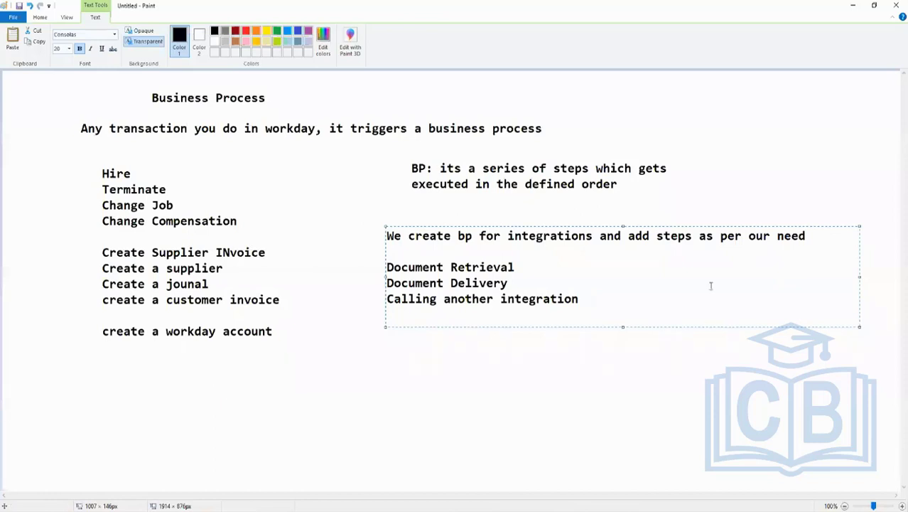
- Mark Document Retrieval and Document Delivery with red boxes and strokes
left_click(626, 217)
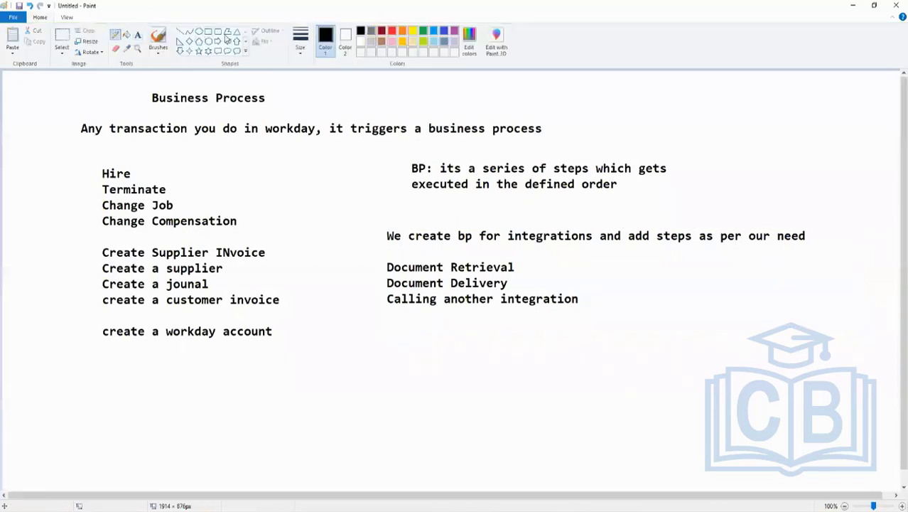
left_click(392, 30)
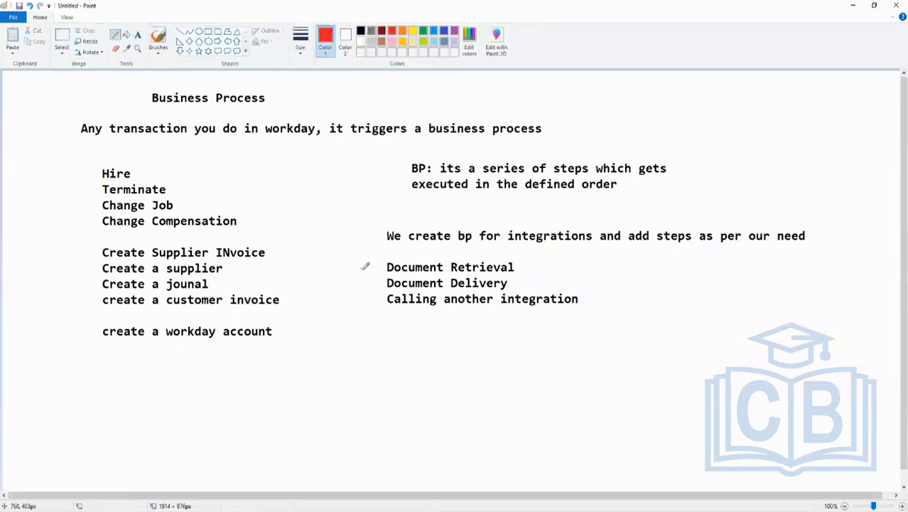
left_click_drag(361, 269, 418, 256)
mouse_move(363, 269)
left_mouse_down()
mouse_move(369, 277)
mouse_move(446, 259)
left_mouse_up()
mouse_move(450, 257)
left_mouse_down()
mouse_move(517, 255)
mouse_move(522, 267)
mouse_move(426, 275)
mouse_move(378, 265)
mouse_move(377, 256)
mouse_move(454, 256)
left_mouse_up()
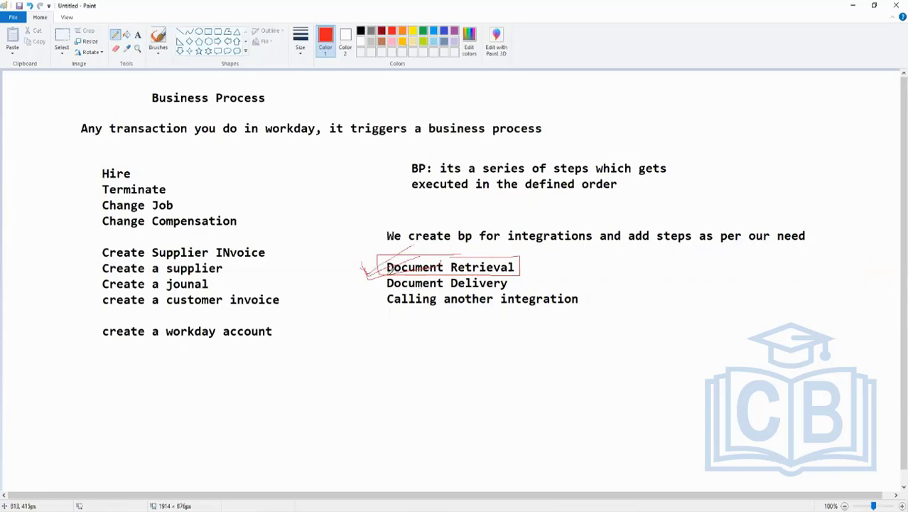
mouse_move(382, 269)
left_mouse_down()
mouse_move(383, 292)
mouse_move(466, 293)
mouse_move(516, 269)
mouse_move(380, 273)
left_mouse_up()
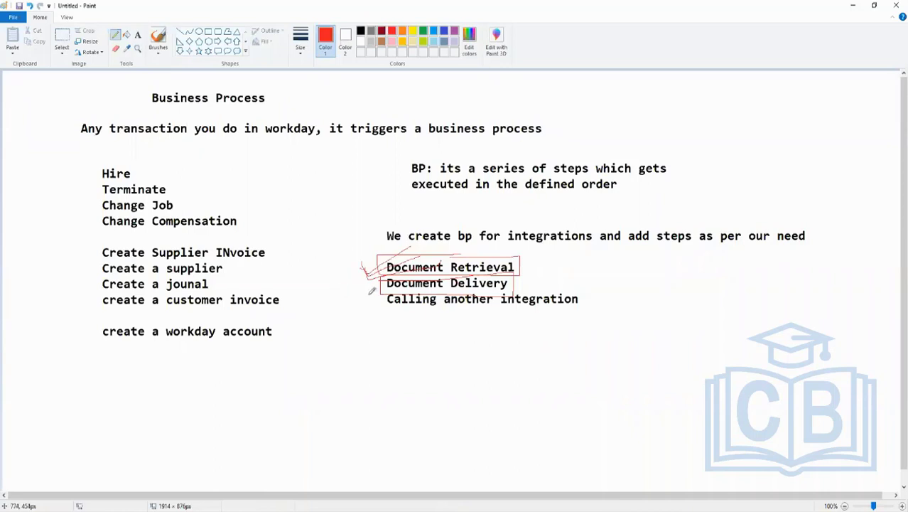
left_click_drag(370, 296, 378, 285)
mouse_move(512, 288)
left_mouse_down()
mouse_move(601, 284)
mouse_move(595, 292)
mouse_move(525, 267)
mouse_move(540, 272)
left_mouse_up()
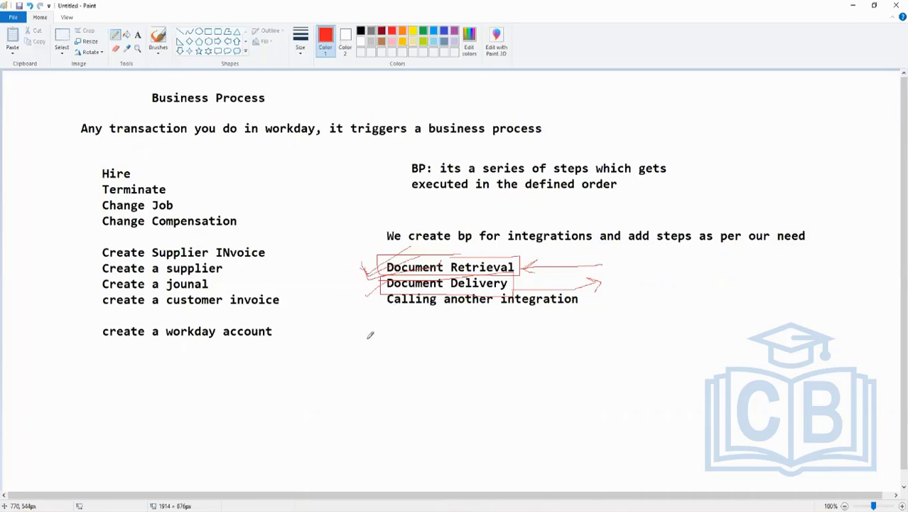
- Underline Calling another integration and circle bp in red, then return to the Workday Hire process
mouse_move(384, 317)
left_mouse_down()
mouse_move(591, 310)
mouse_move(587, 282)
mouse_move(433, 282)
left_mouse_up()
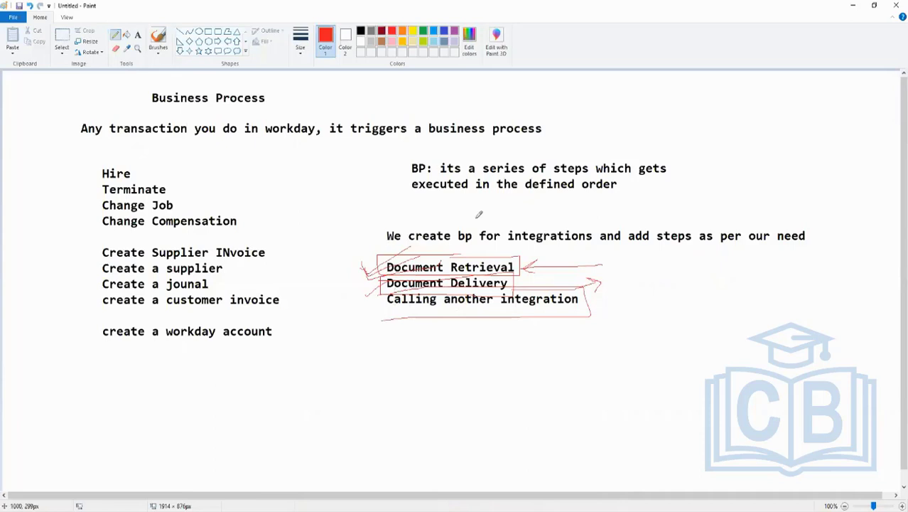
mouse_move(474, 218)
left_mouse_down()
mouse_move(454, 242)
mouse_move(456, 220)
mouse_move(476, 207)
left_mouse_up()
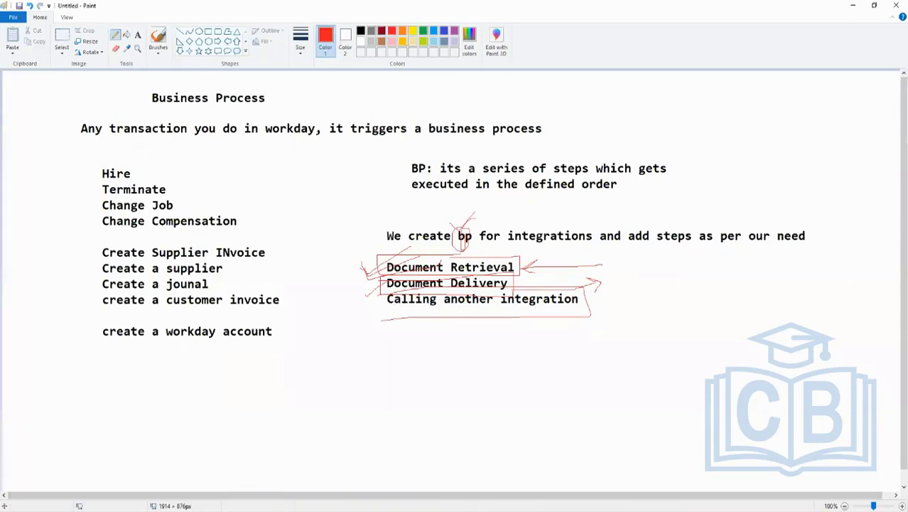
left_click(205, 511)
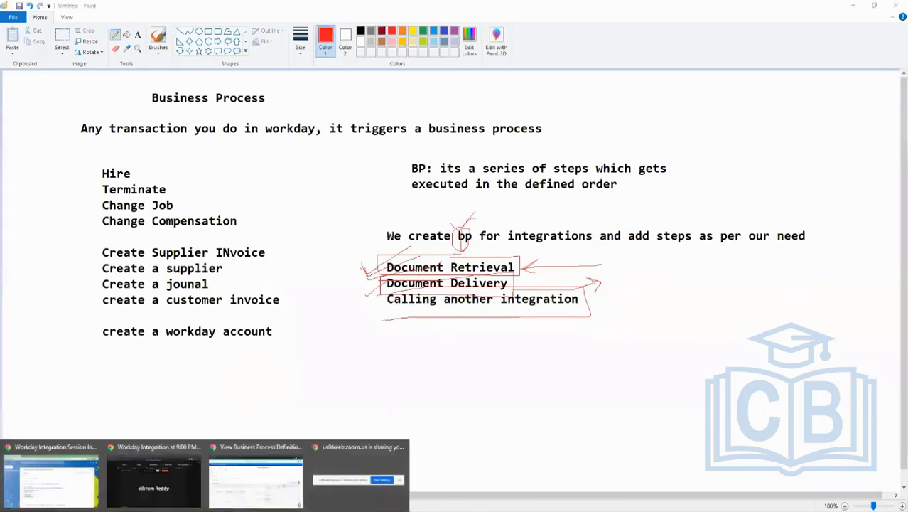
left_click(234, 484)
- Search intsys:int_Test, open INT_Test_2, and bring up its Business Process related actions
left_click(397, 63)
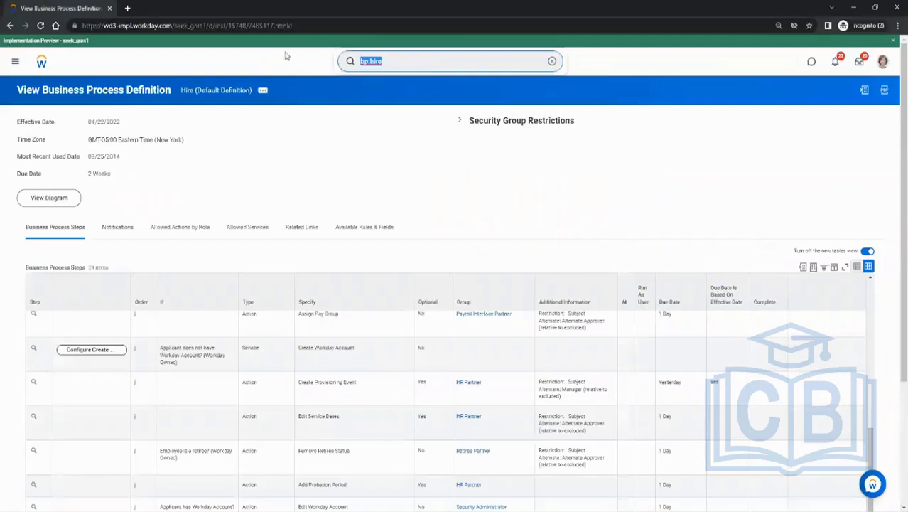
type("intsys")
key("Return")
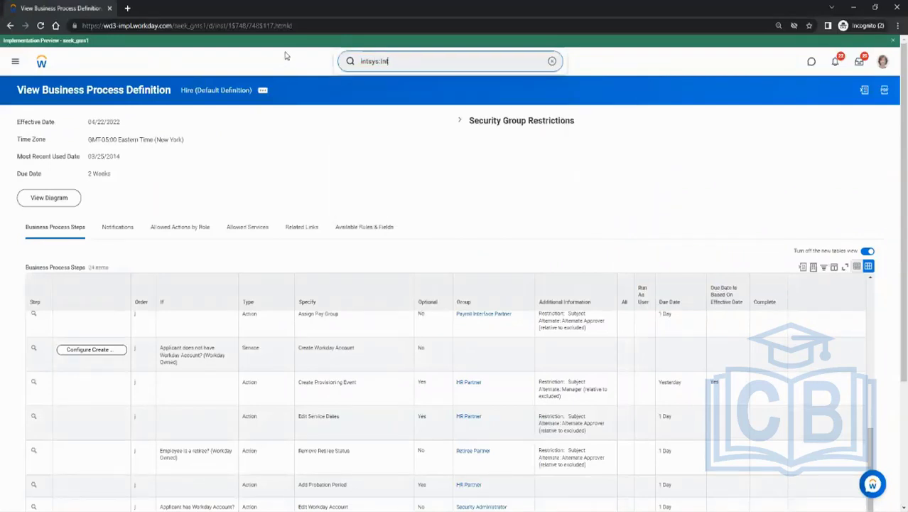
type(":int_Test_2")
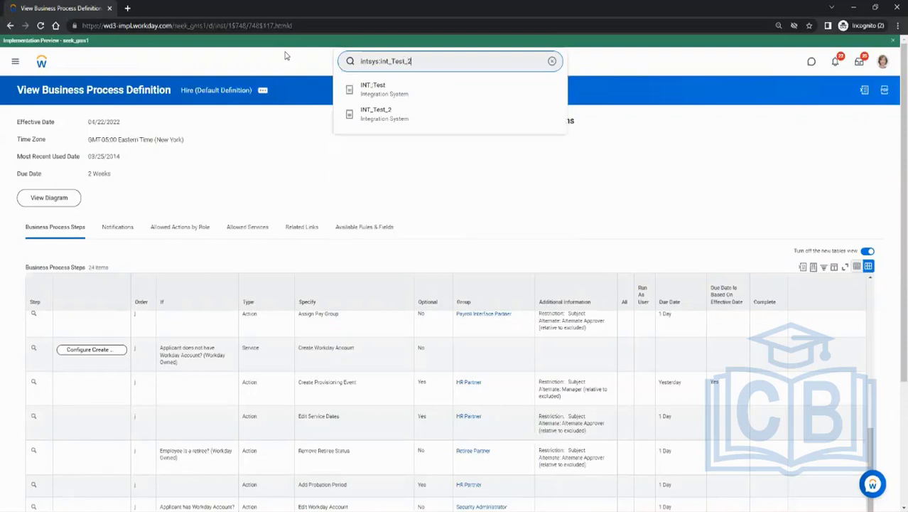
key("Return")
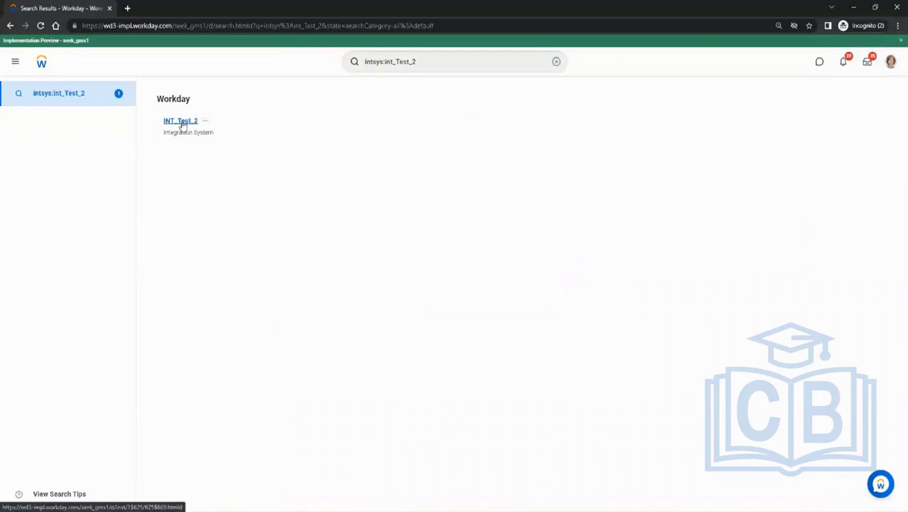
left_click(180, 121)
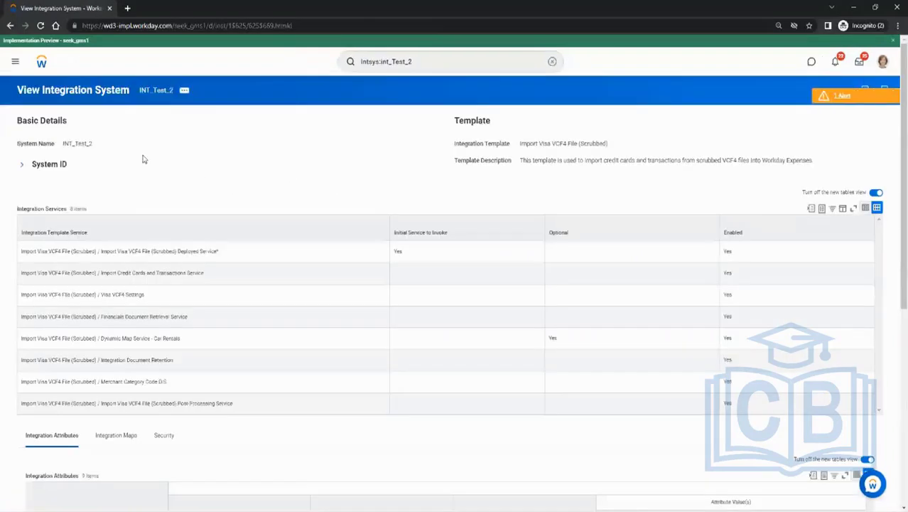
left_click(185, 97)
mouse_move(234, 156)
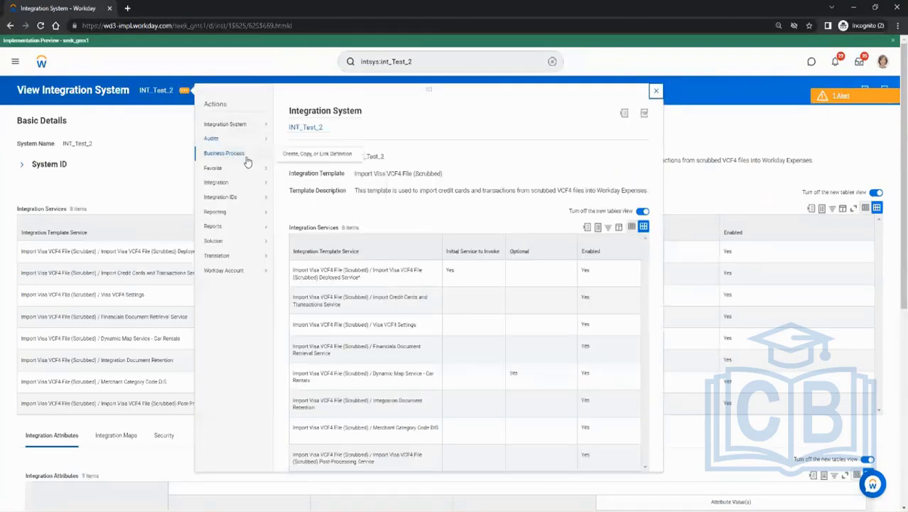
- Create a new definition with None of the above, keeping the default Initiation and Fire Integration steps
left_click(303, 157)
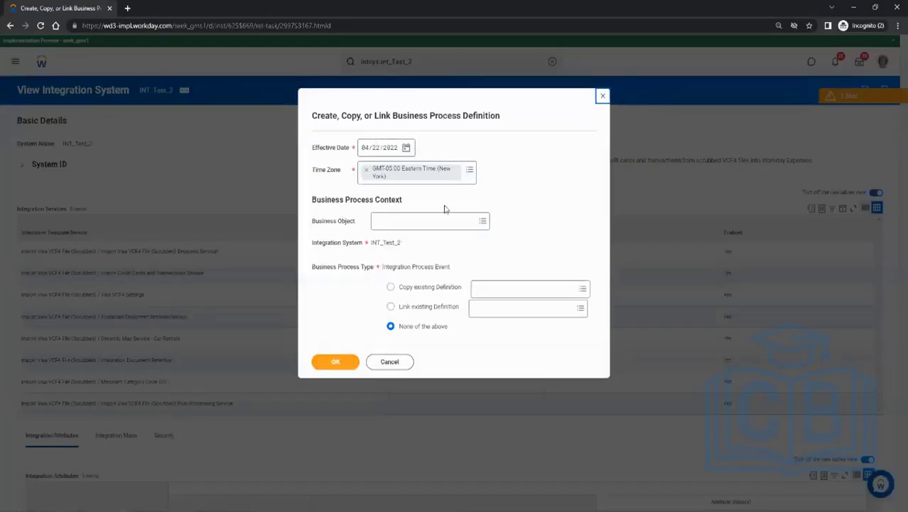
left_click(338, 361)
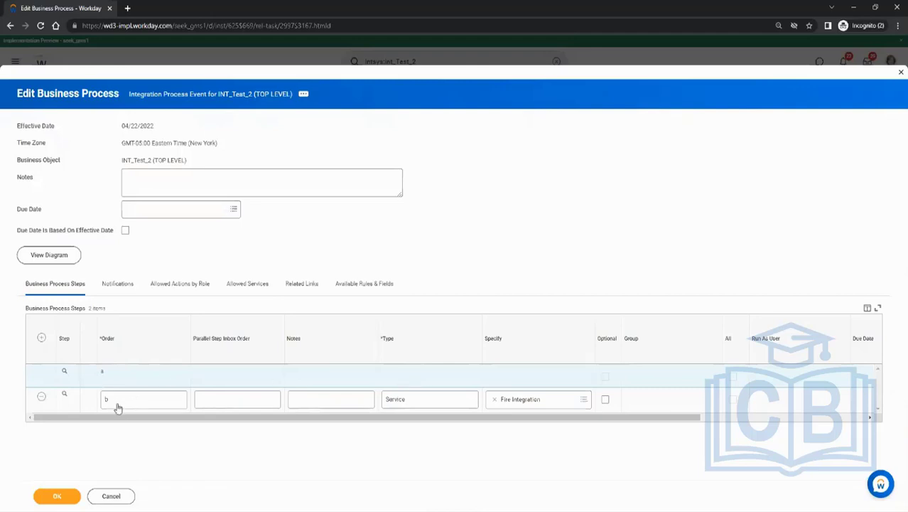
left_click(76, 497)
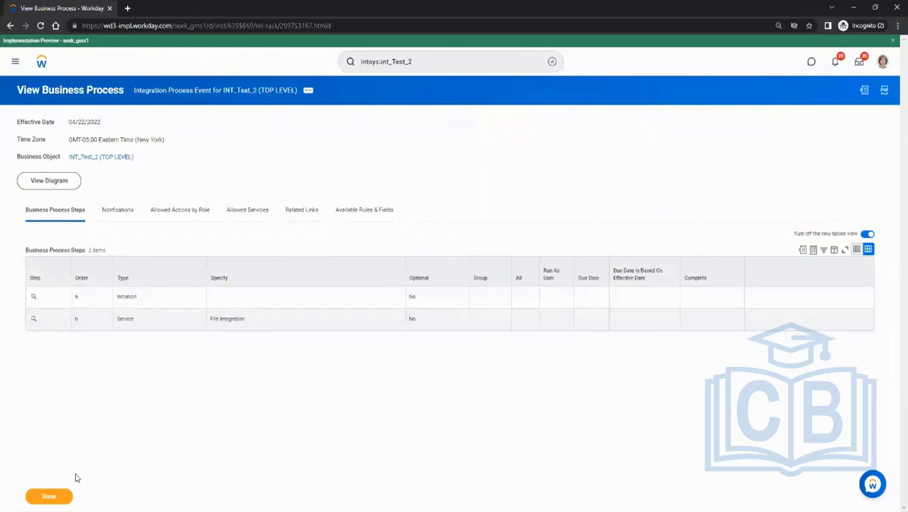
left_click(51, 495)
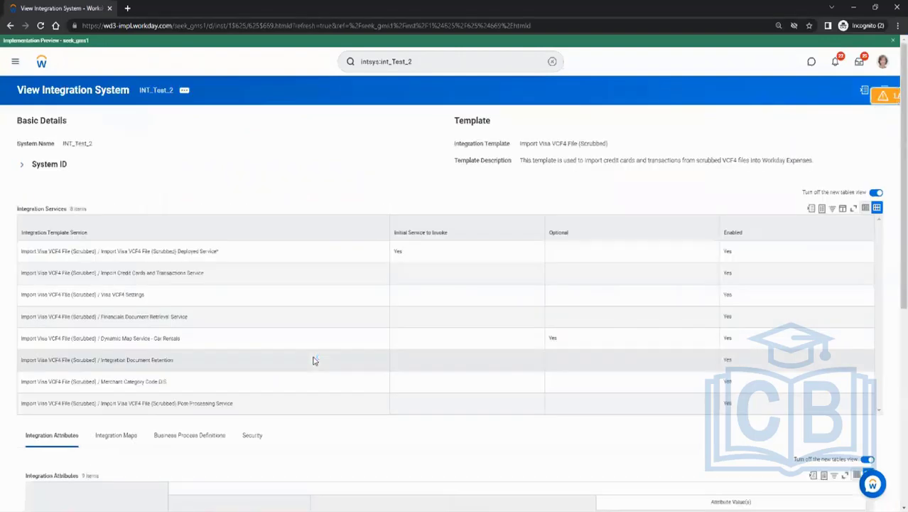
- Open the Integration Process Event for INT_Test_2 link from the Business Process Definitions tab
scroll(297, 278, "down", 3)
left_click(192, 289)
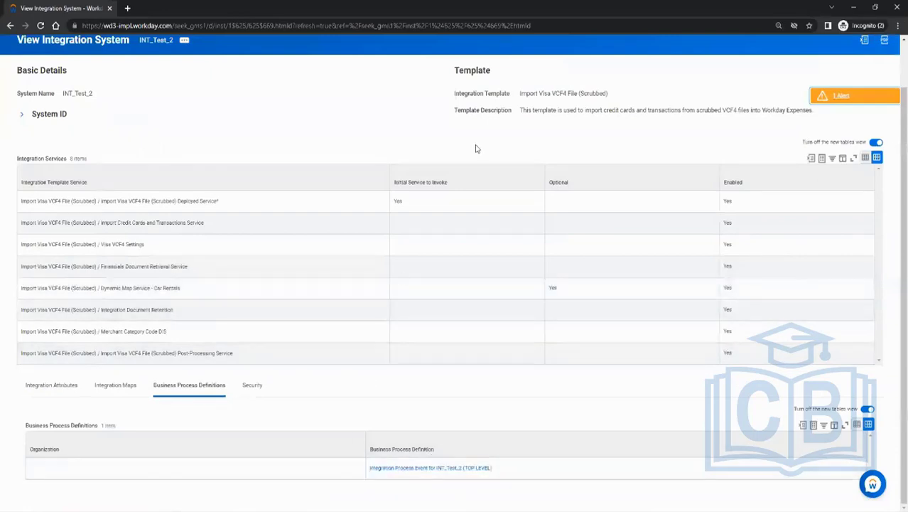
triple_click(526, 92)
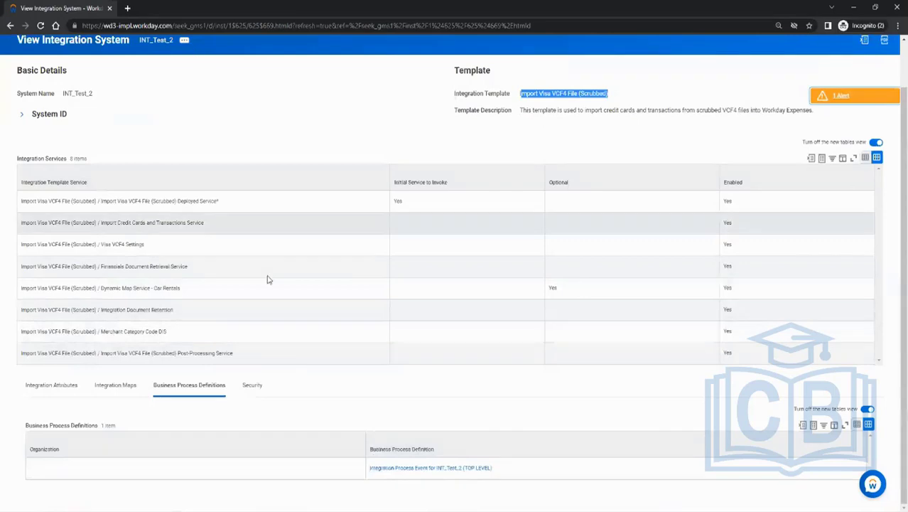
left_click(441, 468)
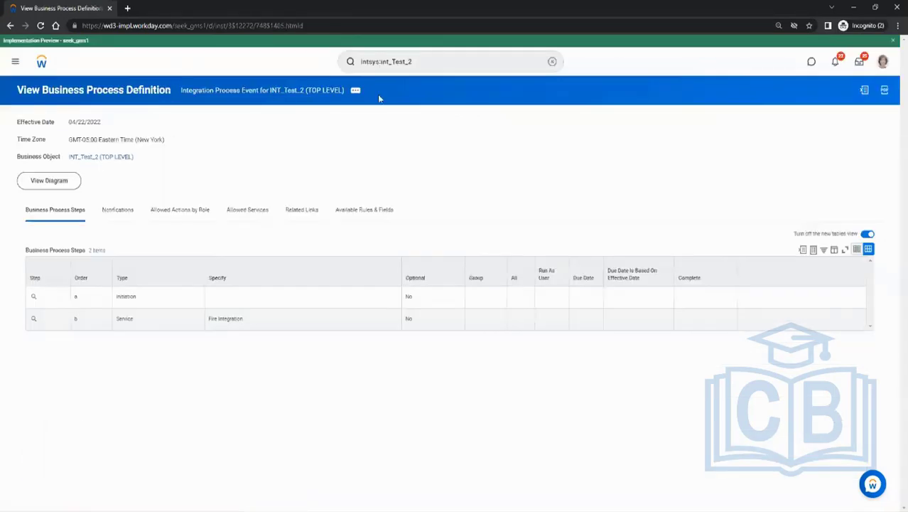
- Search INT_Test_2 again, open it, and show its Business Process Definitions list
left_click(420, 62)
key("Return")
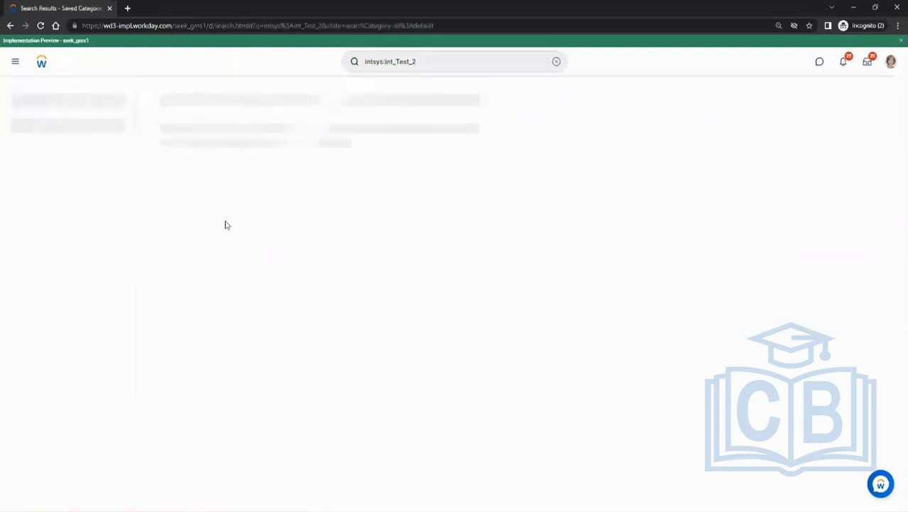
left_click(181, 121)
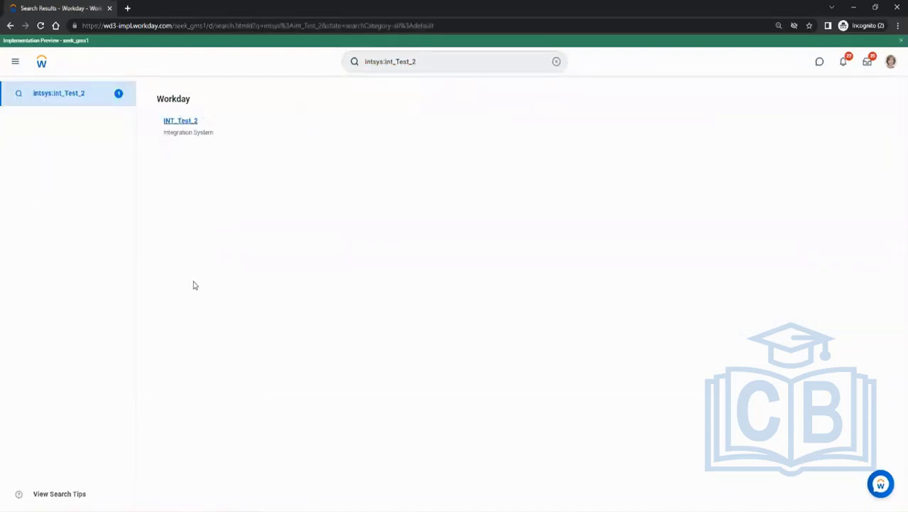
left_click(189, 436)
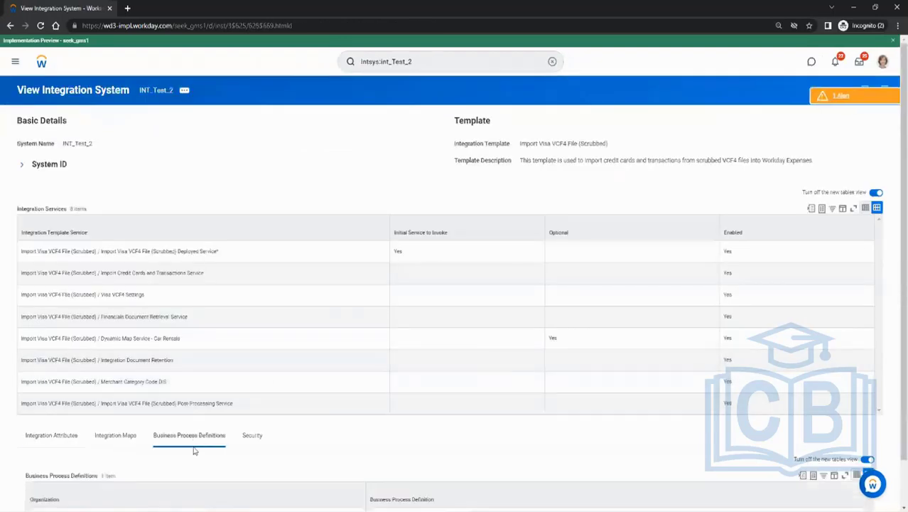
scroll(222, 402, "down", 1)
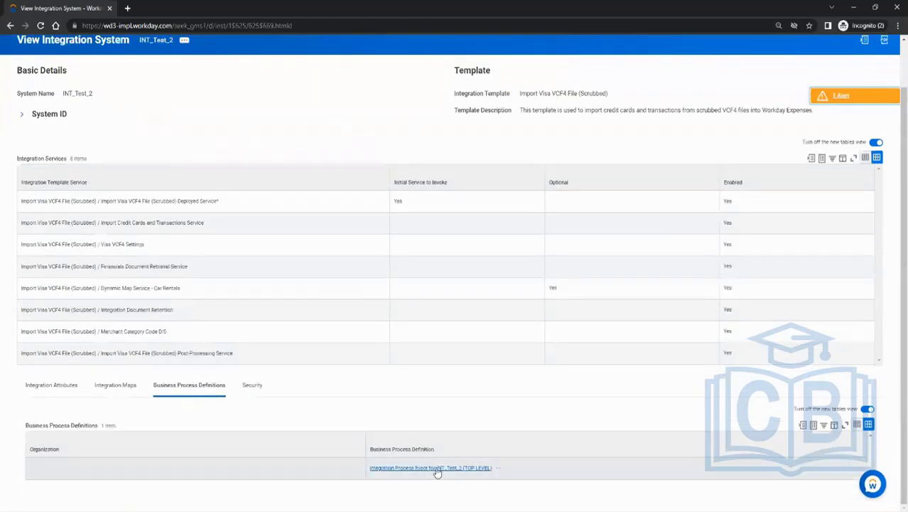
scroll(225, 116, "up", 1)
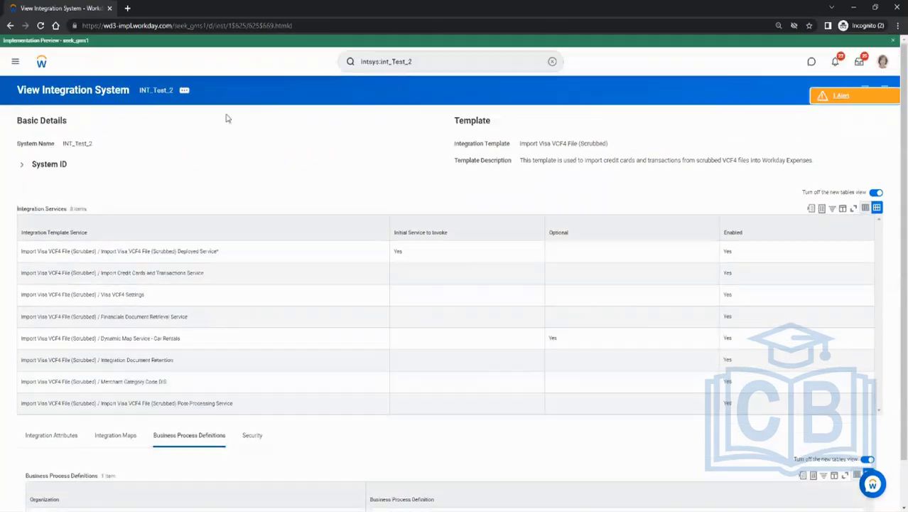
- Open the Integration Process Event definition and bring up its related actions
left_click(182, 93)
mouse_move(259, 140)
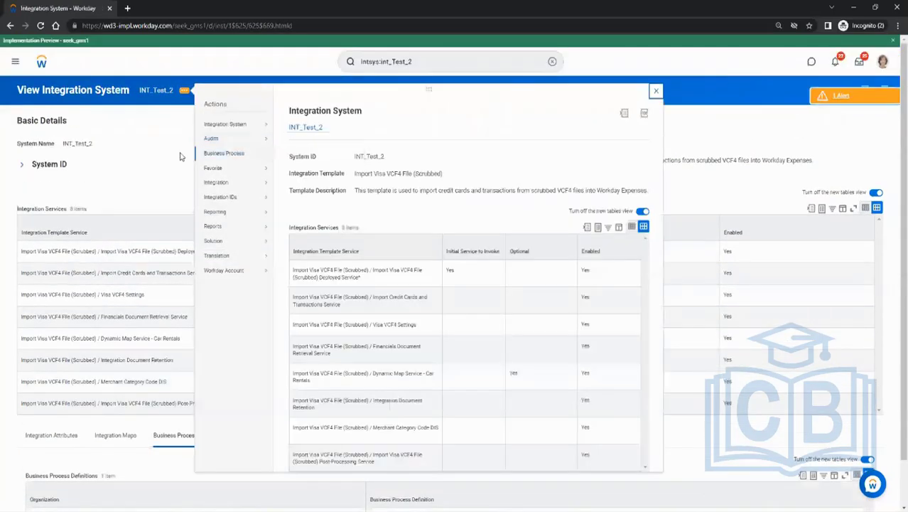
left_click(119, 178)
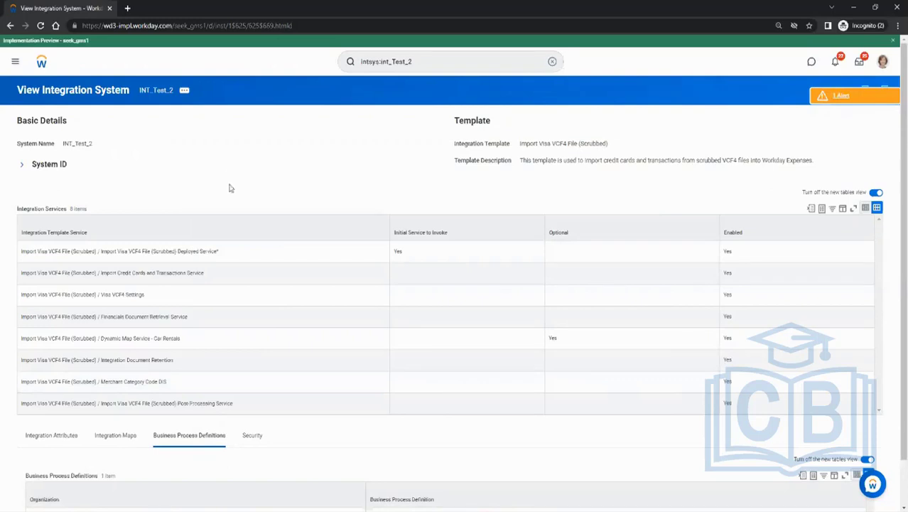
scroll(235, 185, "down", 1)
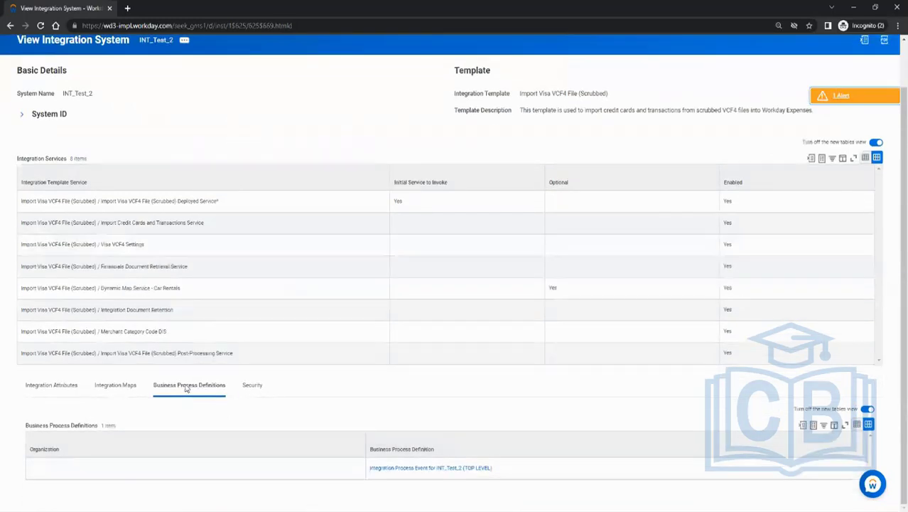
left_click(409, 469)
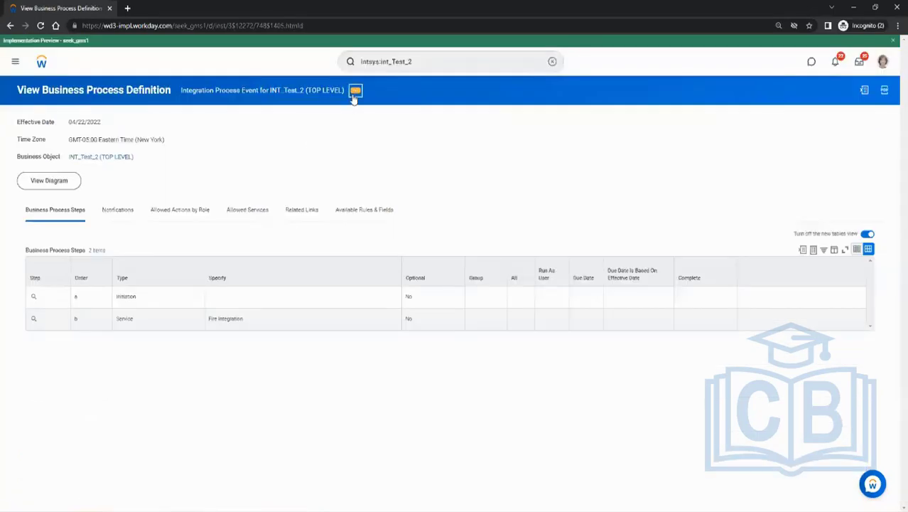
left_click(354, 91)
- Edit the definition at the current effective date and add a new step row
mouse_move(398, 140)
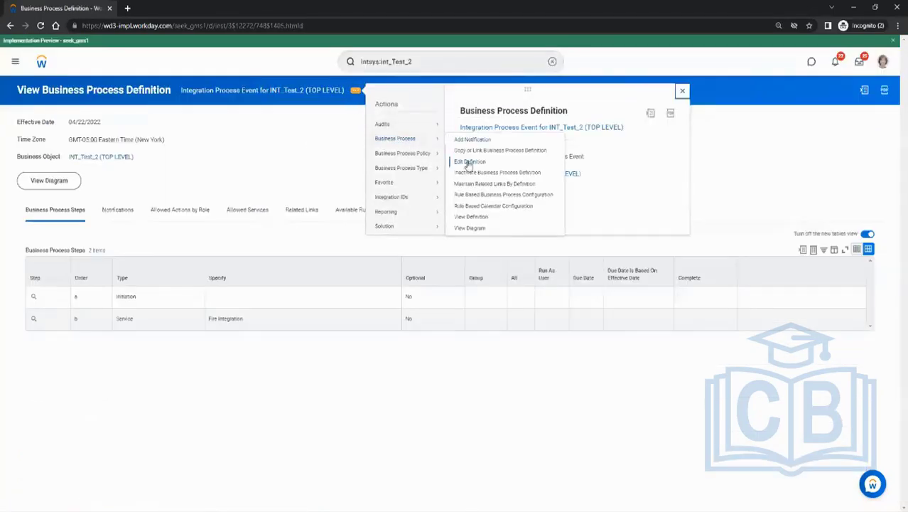
left_click(463, 164)
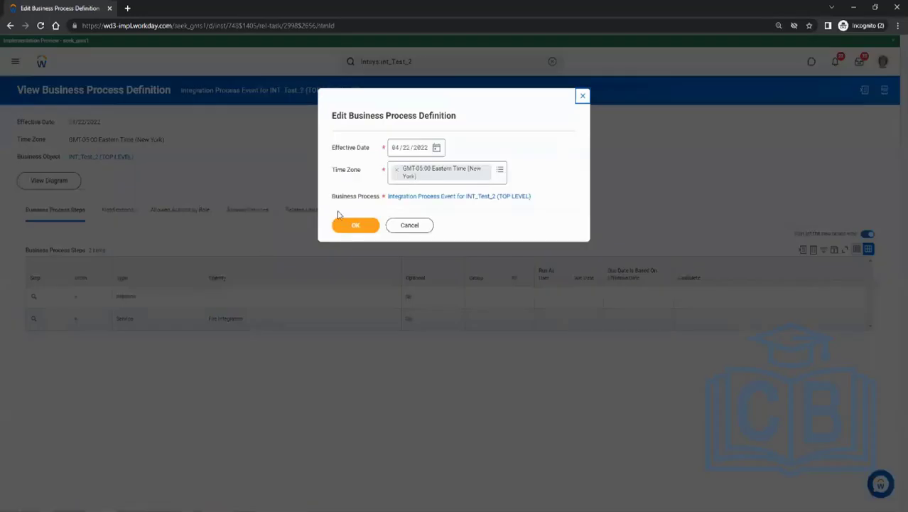
left_click(354, 225)
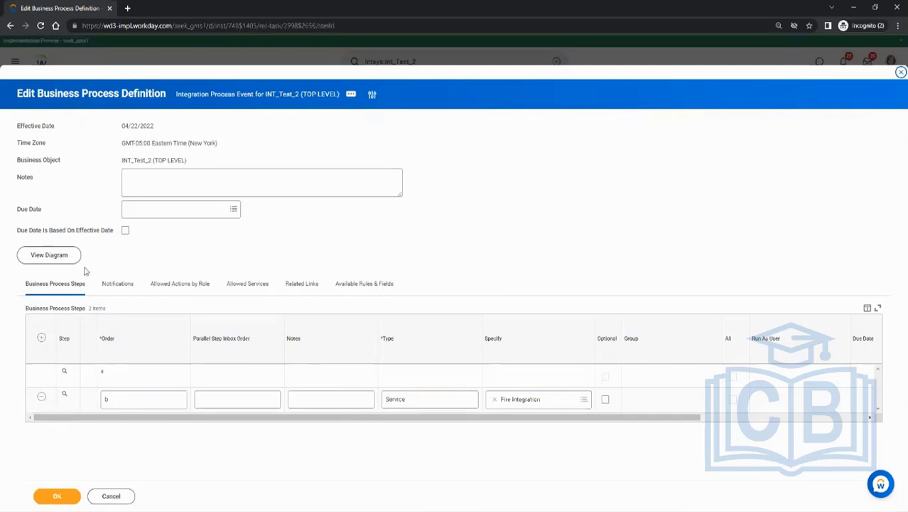
left_click(42, 338)
- Make step b a Document Retrieval Service, renumber Fire Integration to c, and save
left_click(133, 377)
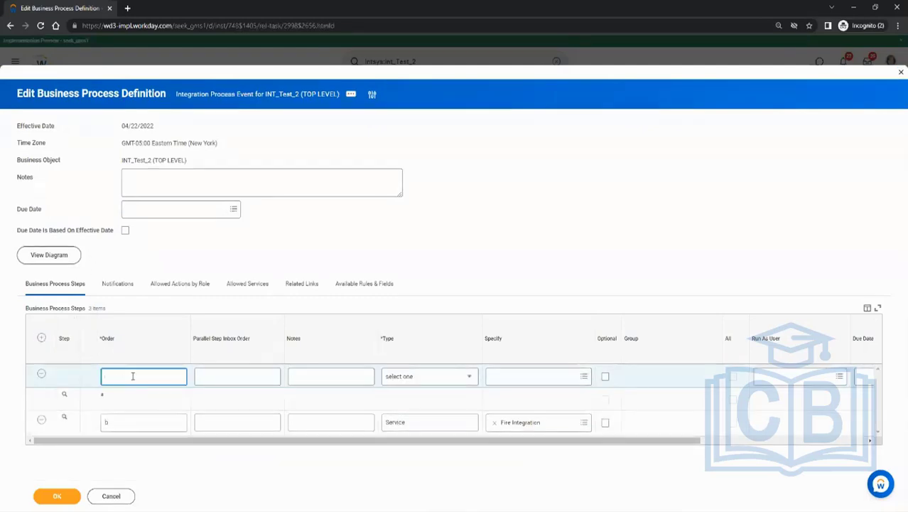
left_click(137, 423)
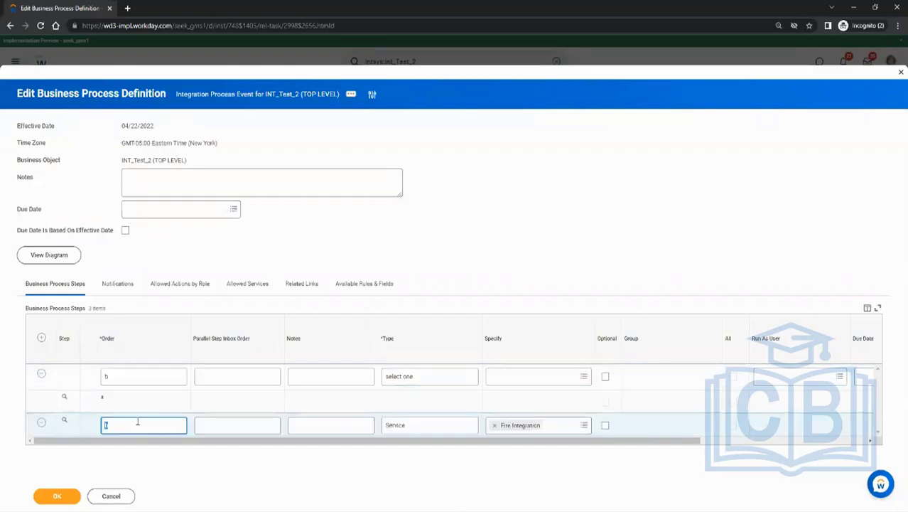
left_click(409, 379)
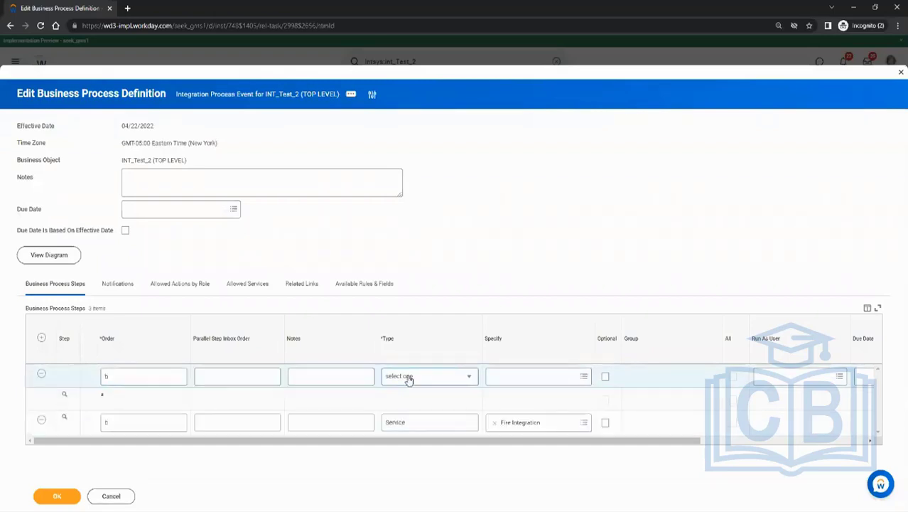
left_click(416, 378)
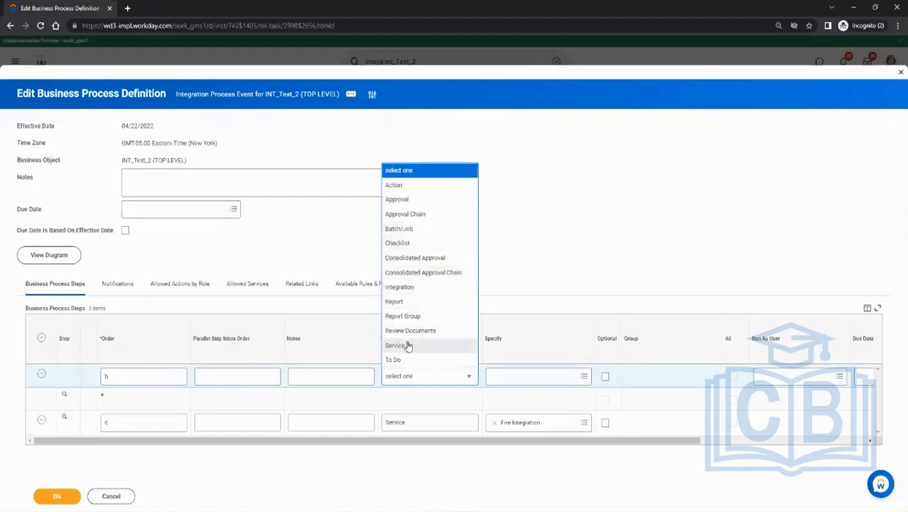
left_click(407, 346)
left_click(523, 382)
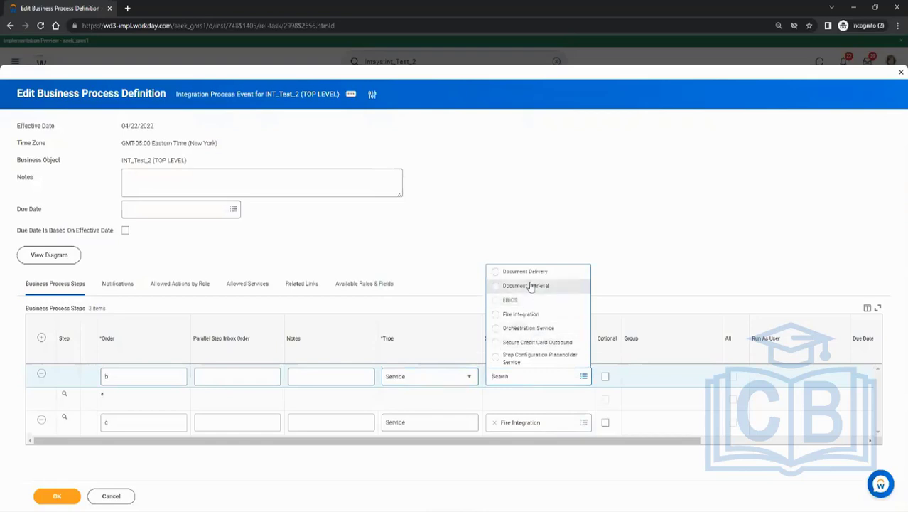
left_click(510, 286)
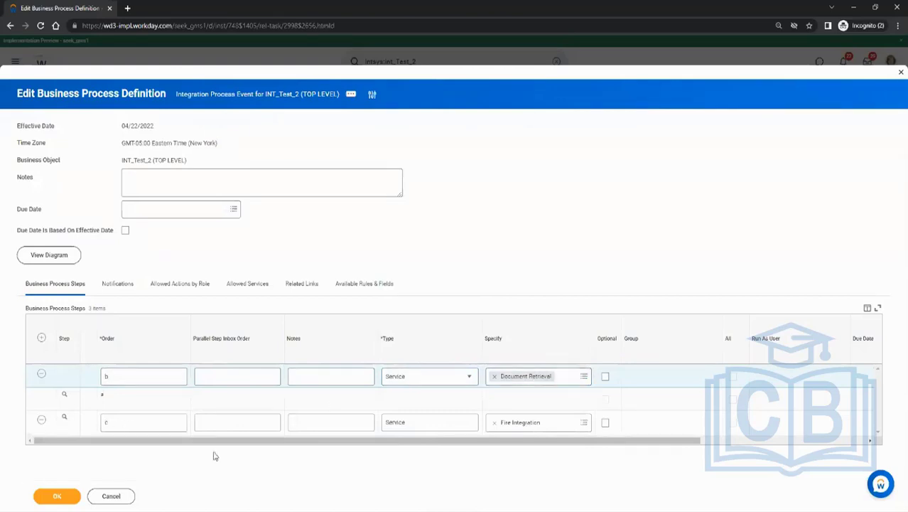
left_click(56, 496)
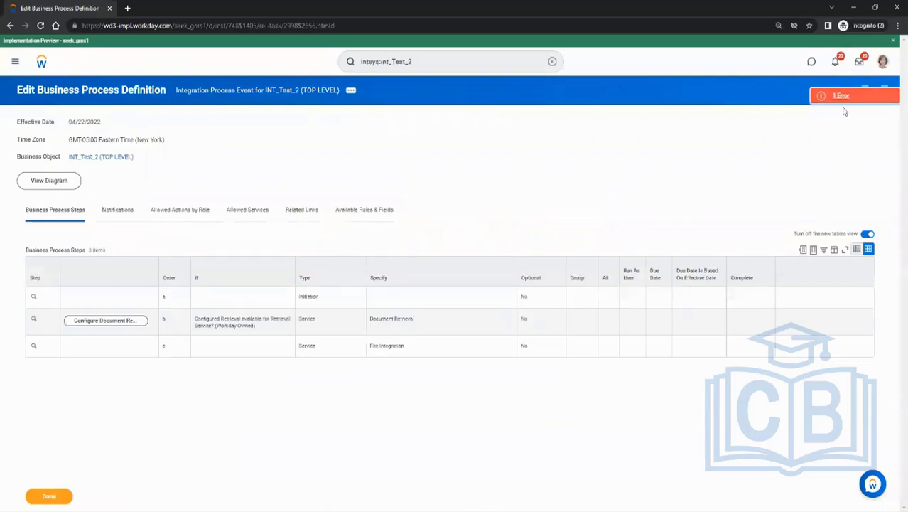
- Review the 1 Error banner about Document Retrieval, then close it
left_click(842, 97)
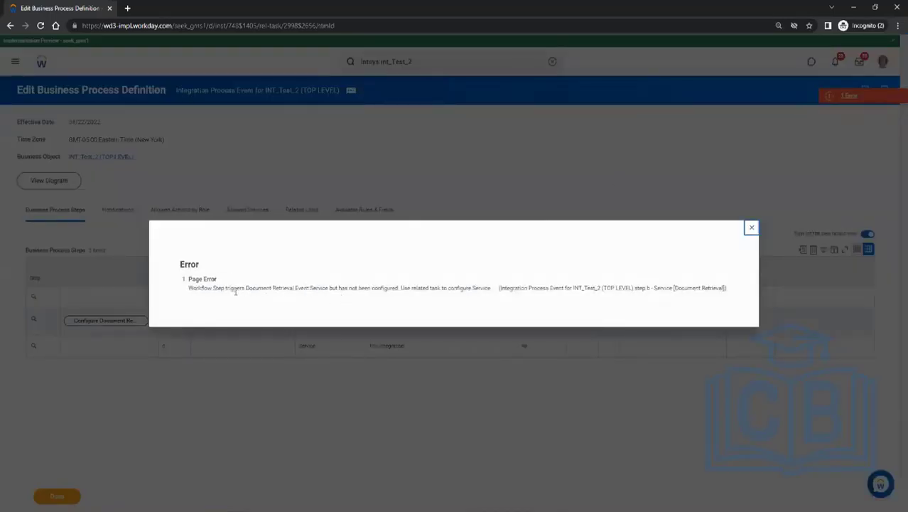
left_click_drag(243, 289, 510, 290)
left_click(439, 296)
left_click(751, 228)
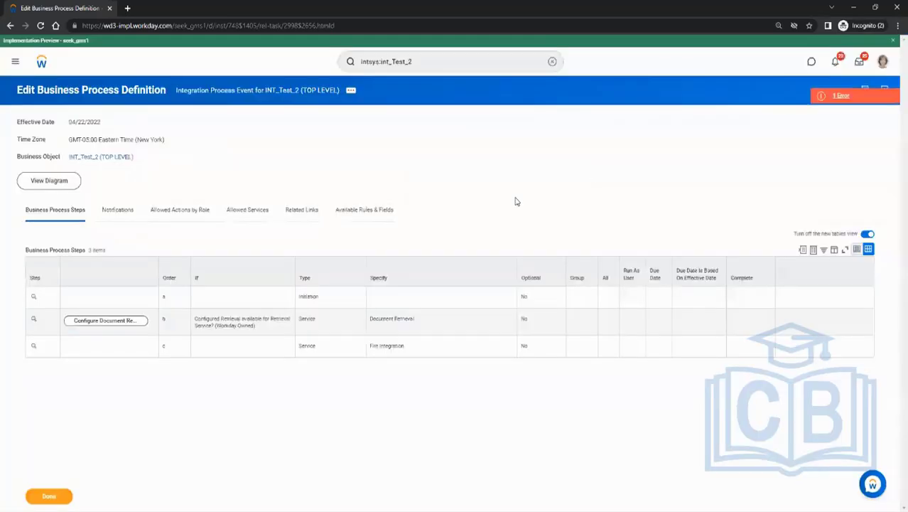
- Open Configure Document Retrieval on step b and accept the effective date
left_click(135, 321)
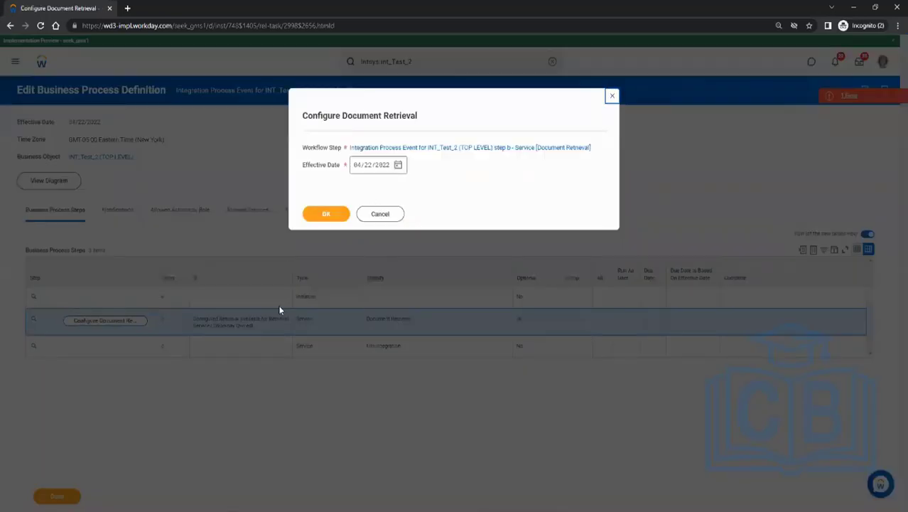
left_click(330, 211)
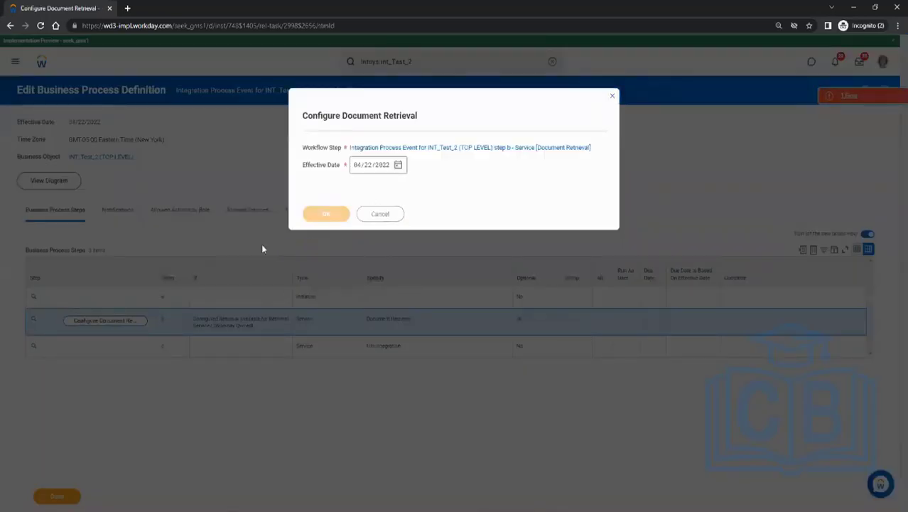
scroll(281, 205, "down", 2)
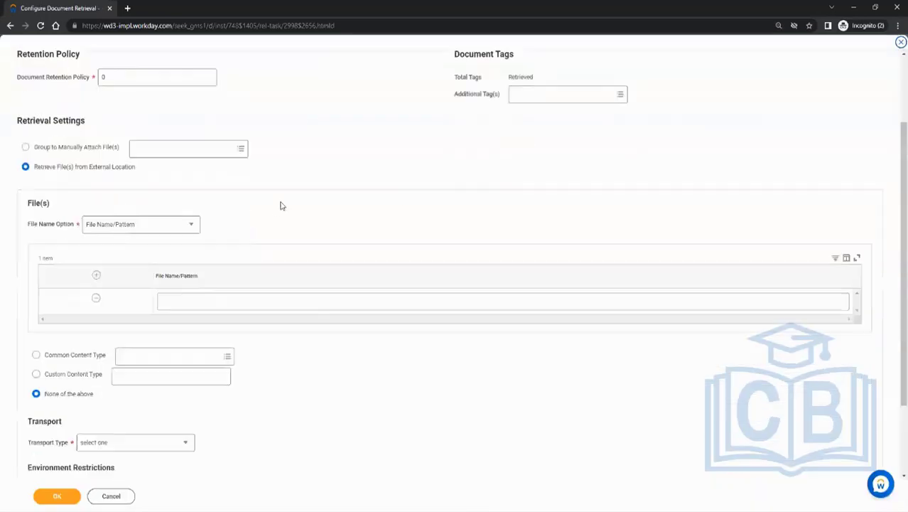
- Set the Document Retention Policy to 30 days
scroll(282, 205, "down", 1)
scroll(282, 205, "up", 3)
left_click_drag(29, 179, 86, 182)
left_click(86, 191)
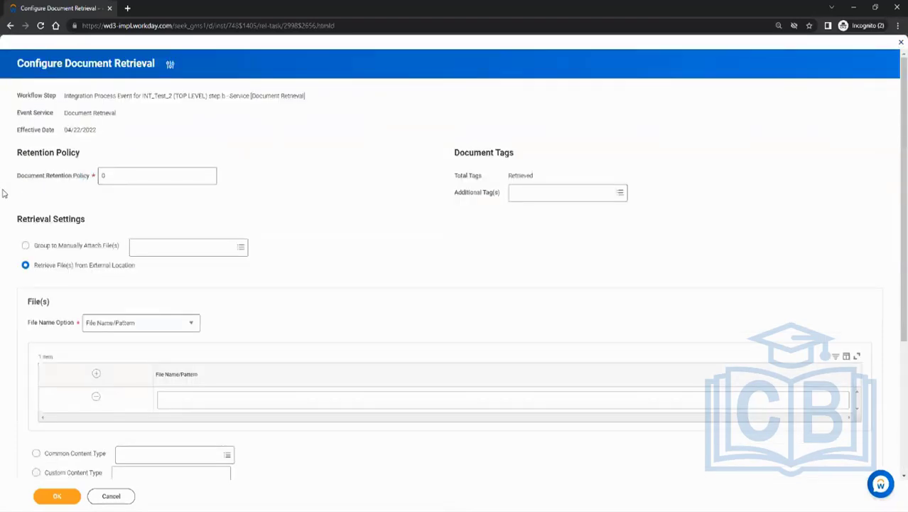
mouse_move(88, 181)
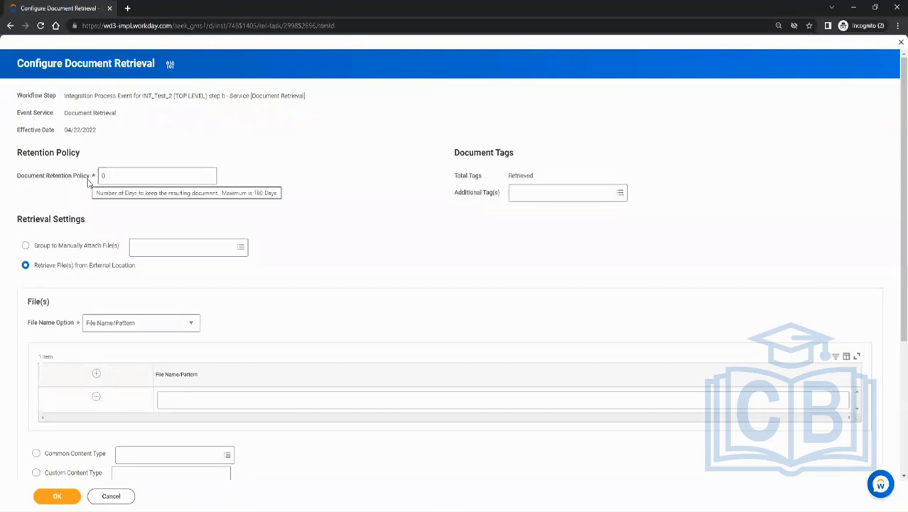
left_click_drag(107, 176, 26, 178)
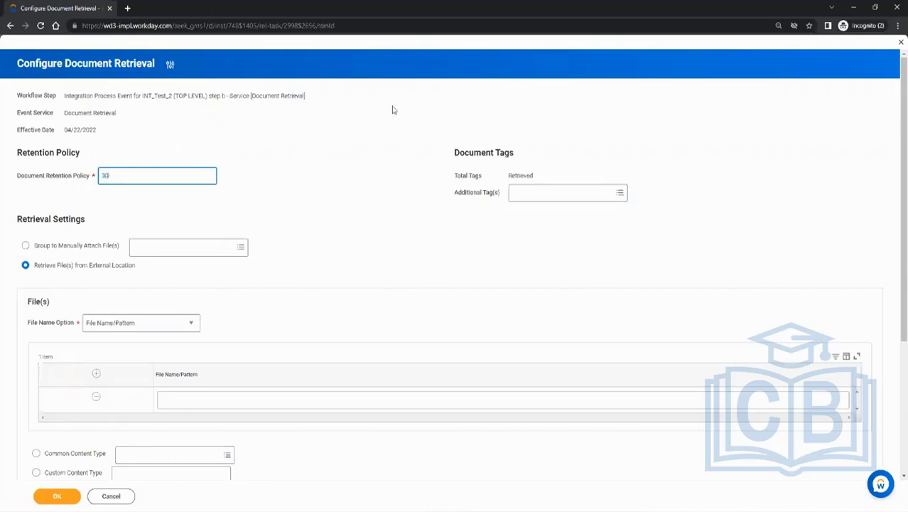
left_click_drag(146, 175, 61, 175)
left_click_drag(128, 179, 87, 181)
left_click(222, 229)
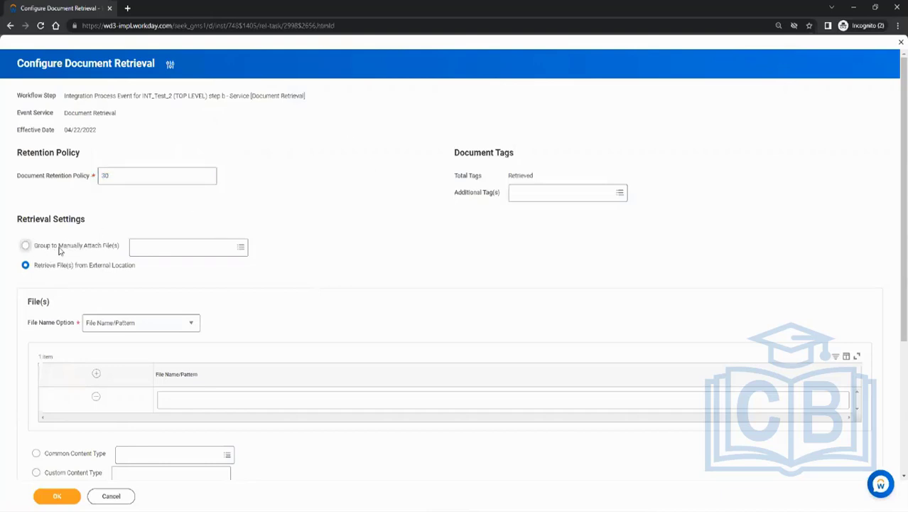
- Try Group to Manually Attach with an integ.admin search, then revert to Retrieve File(s) from External Location
left_click(101, 248)
left_click(163, 249)
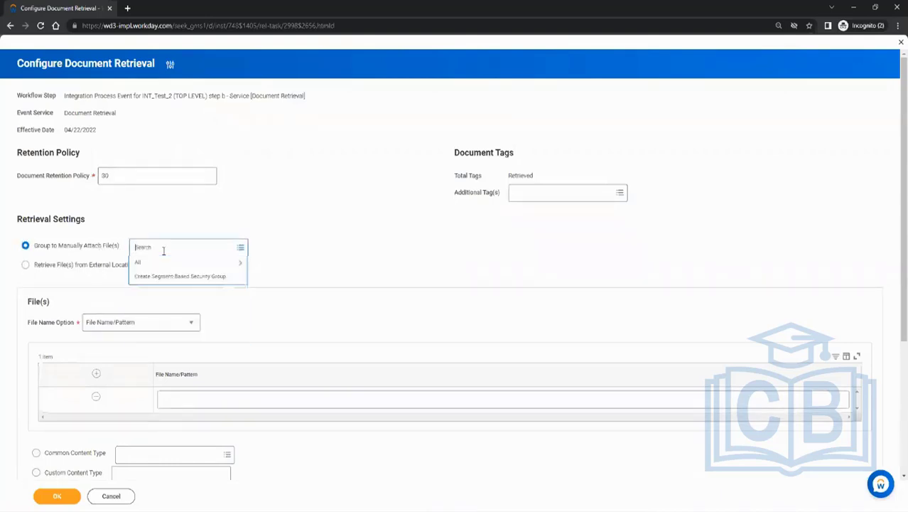
type("integ.admin")
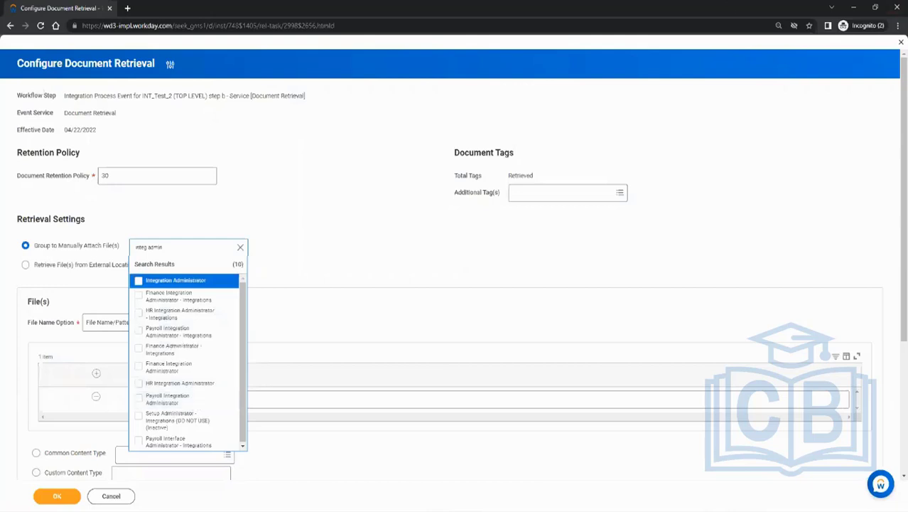
left_click(305, 208)
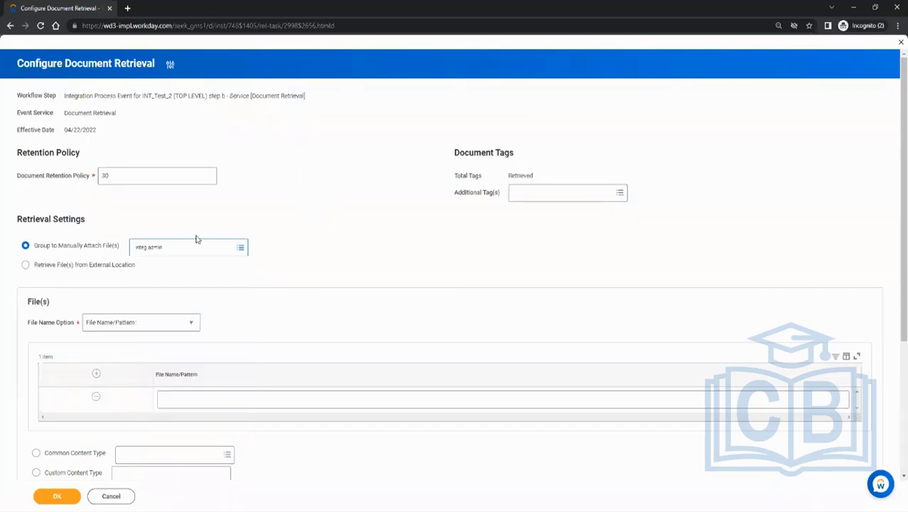
left_click(27, 265)
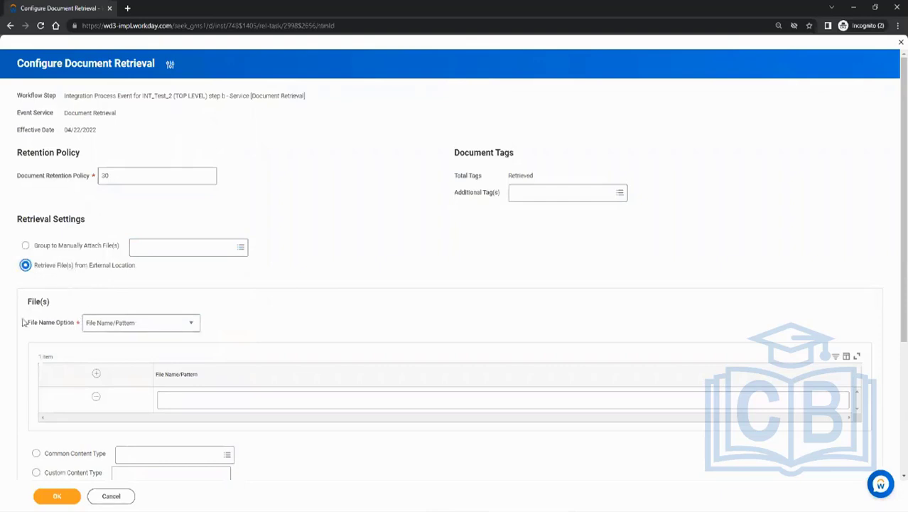
scroll(68, 287, "down", 1)
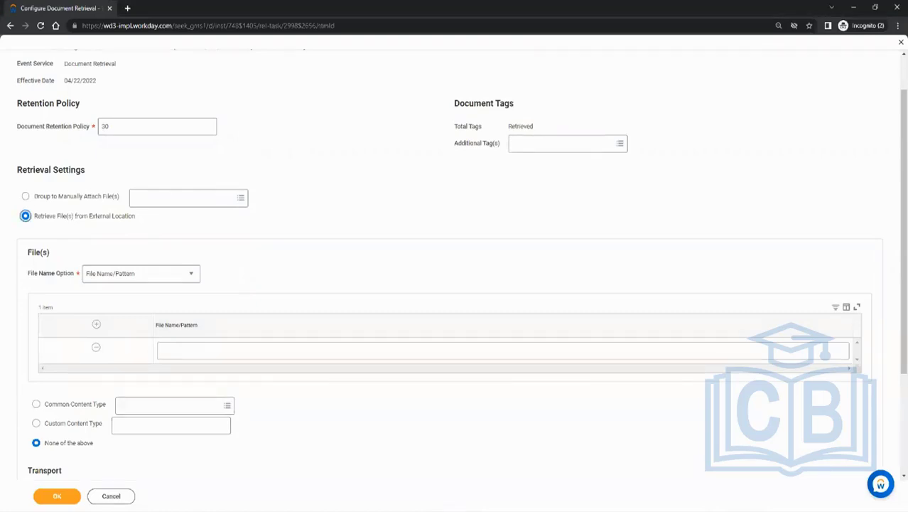
key("alt+Tab")
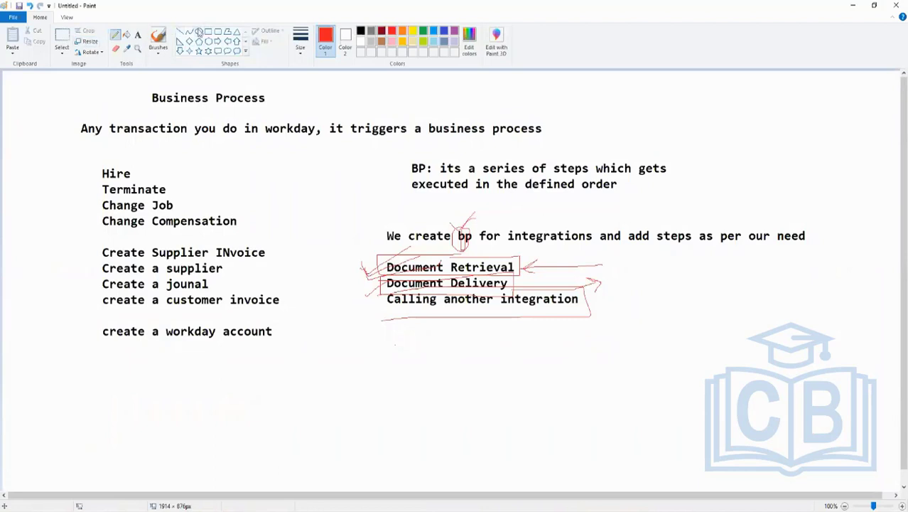
- Add a text box reading Visa_transactions_yyyymmdd.txt under the notes, widened to fit one line
left_click(207, 32)
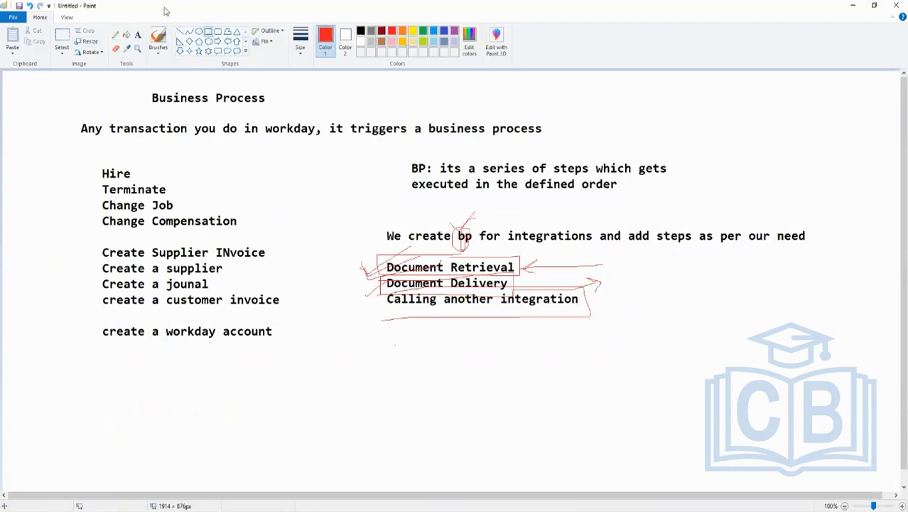
left_click(138, 35)
left_click(381, 383)
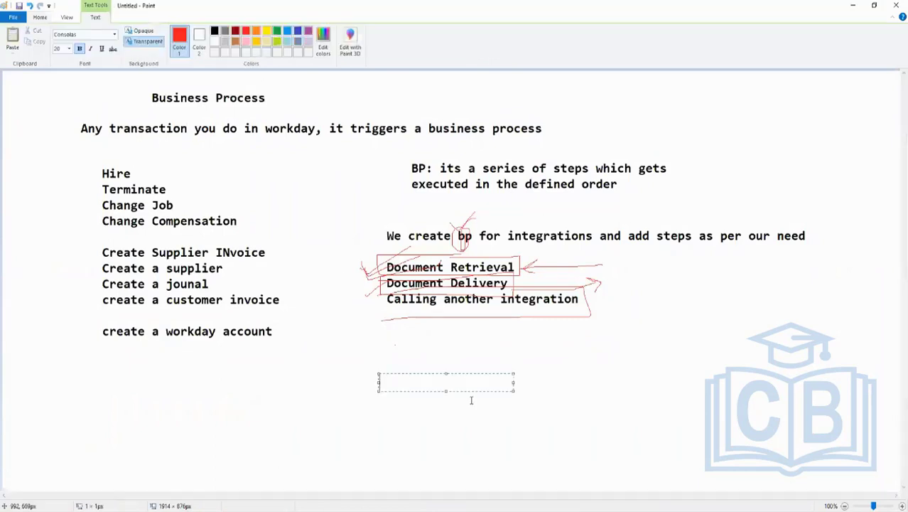
type("Visa_tran")
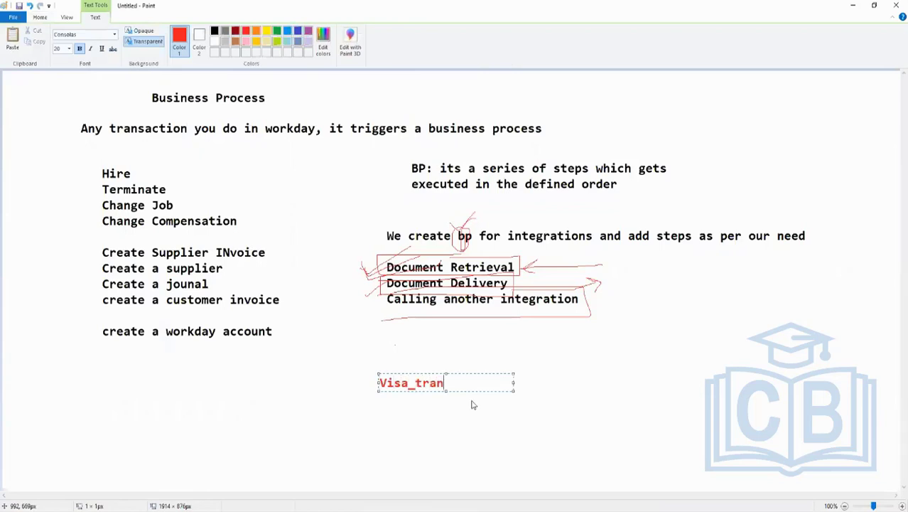
type("sactions_")
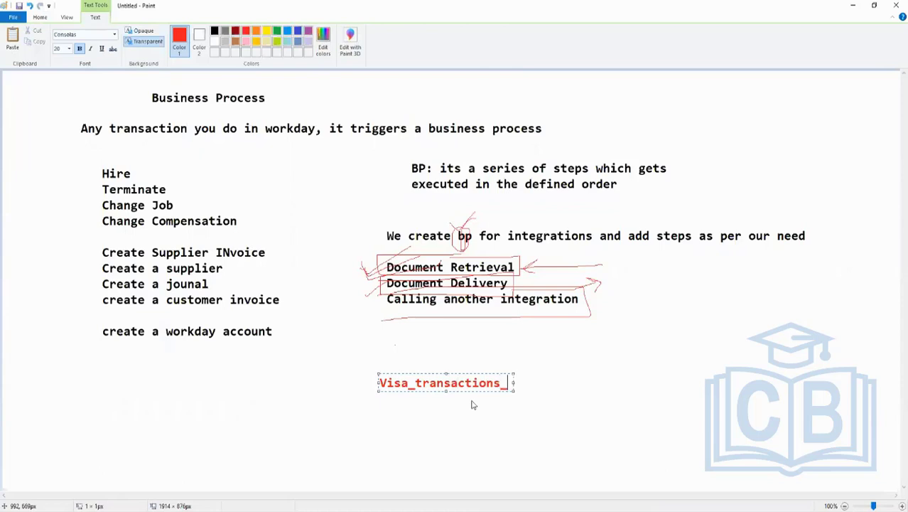
type("yyyymmmm")
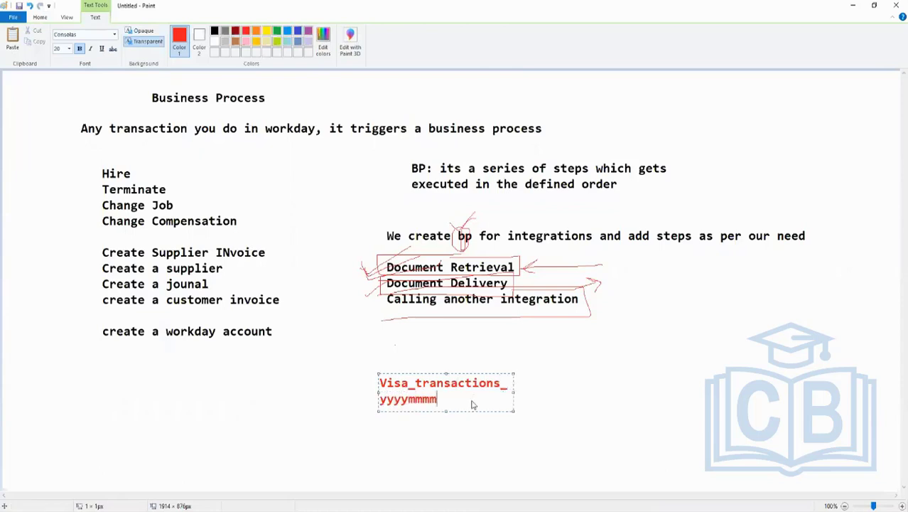
key("BackSpace")
key("BackSpace")
type("dd")
key("BackSpace")
key("BackSpace")
type("dd.txt")
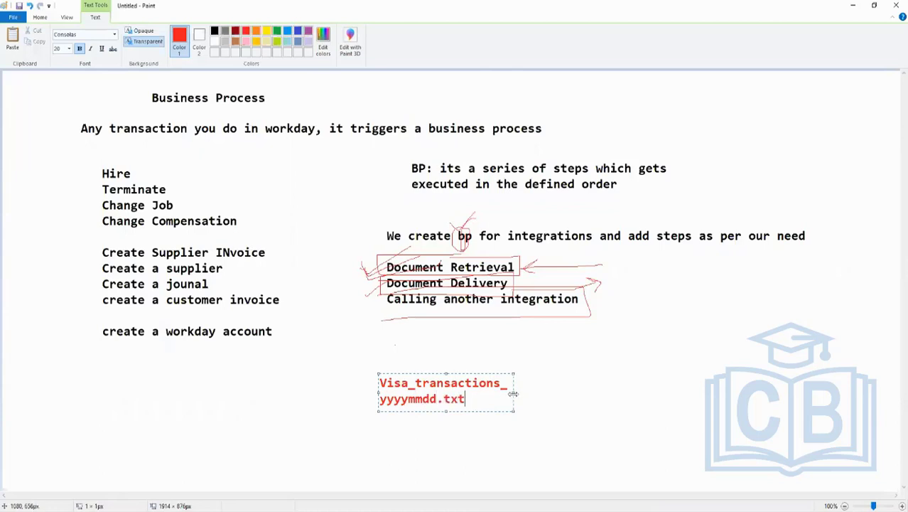
left_click_drag(515, 398, 636, 396)
left_click(559, 404)
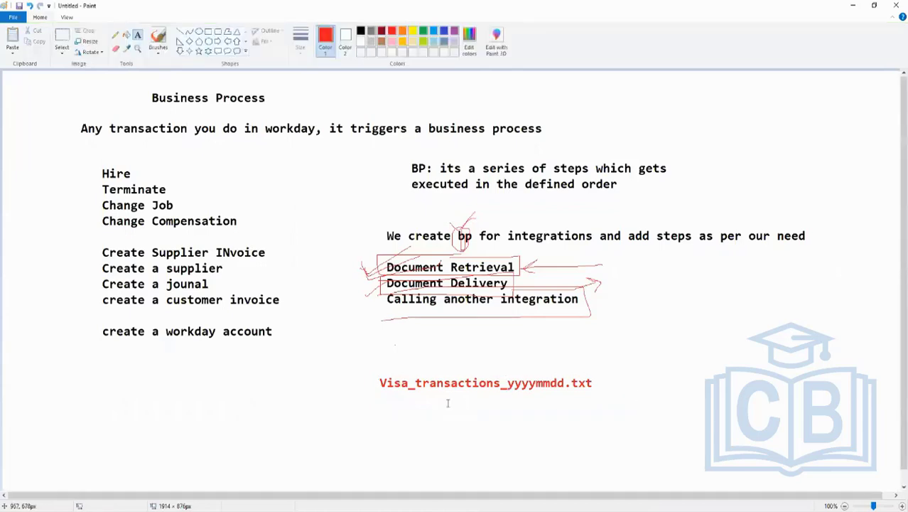
left_click_drag(499, 383, 527, 382)
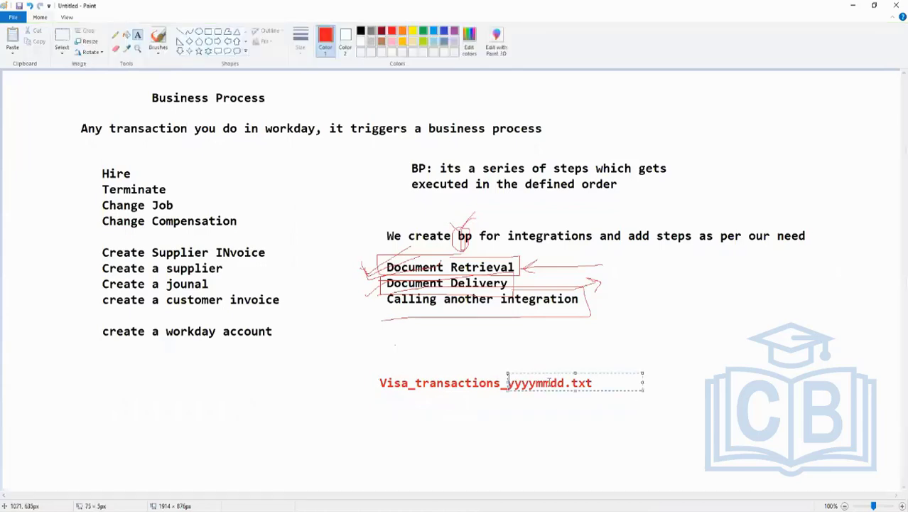
left_click(533, 404)
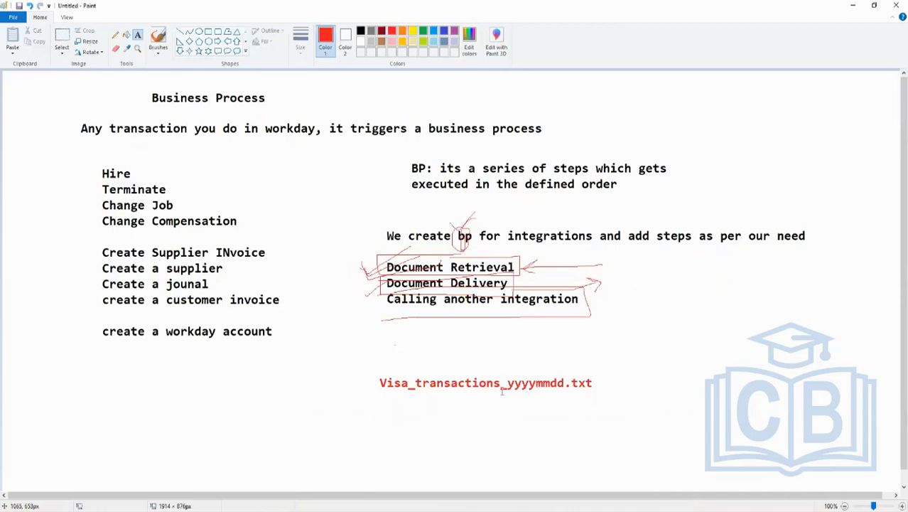
- Enter Visa_transactions*.txt in the File Name/Pattern field, checking it against the Paint notes
key("alt+Tab")
left_click(194, 349)
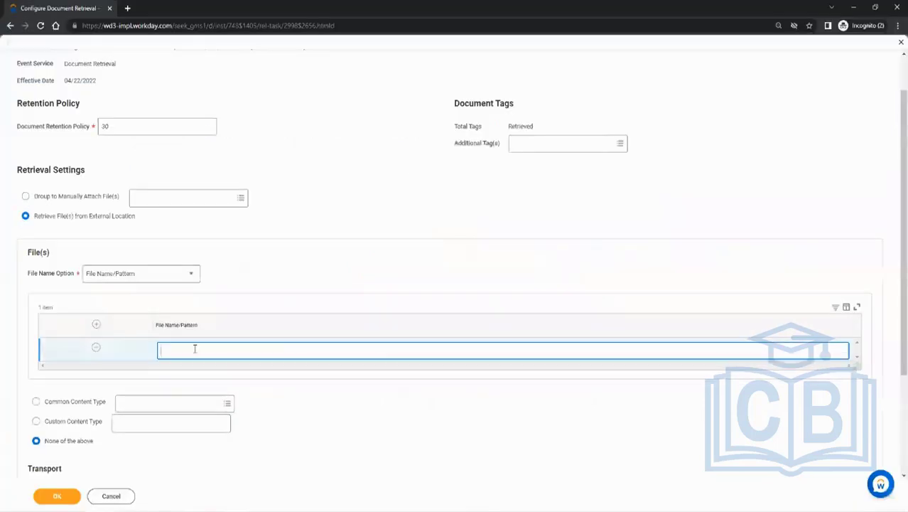
key("alt+Tab")
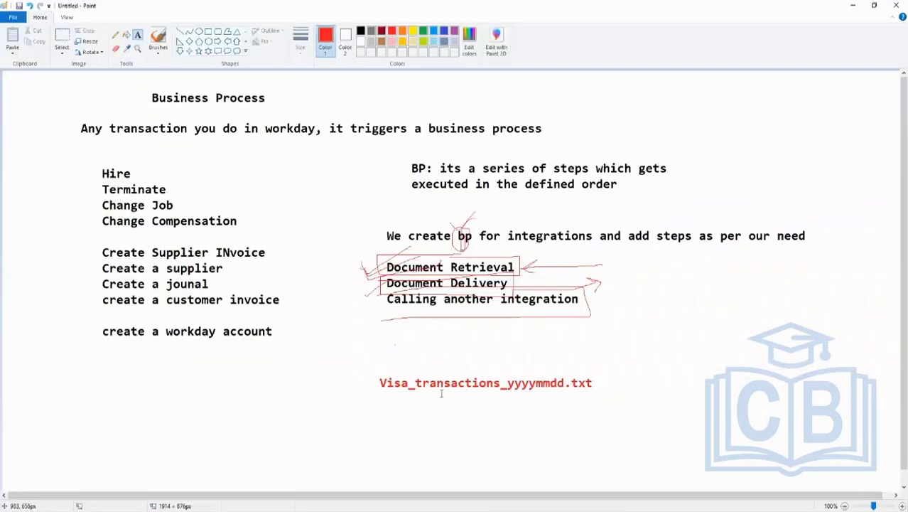
key("alt+Tab")
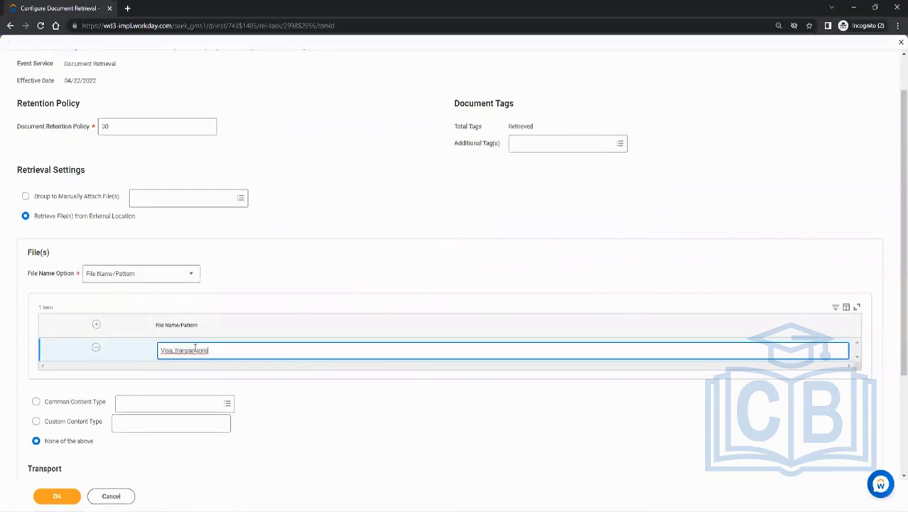
left_click(271, 398)
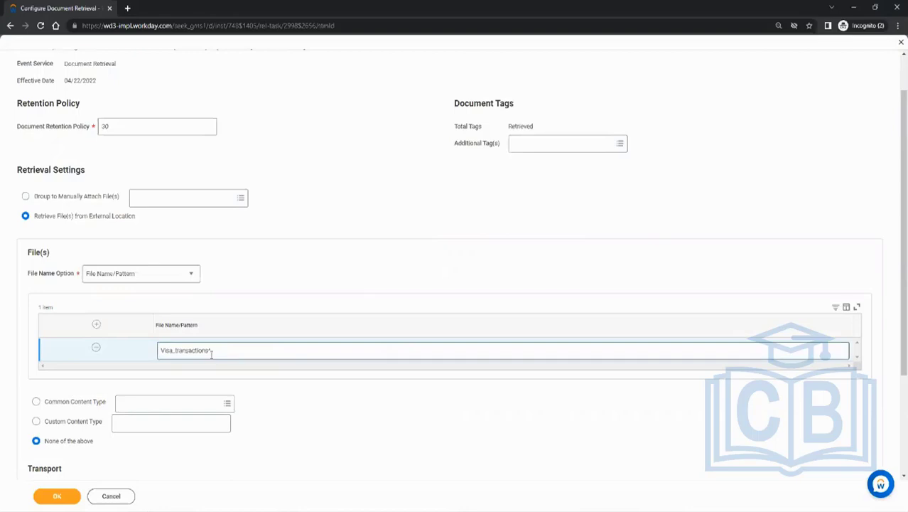
left_click(156, 349)
left_click_drag(160, 349, 204, 348)
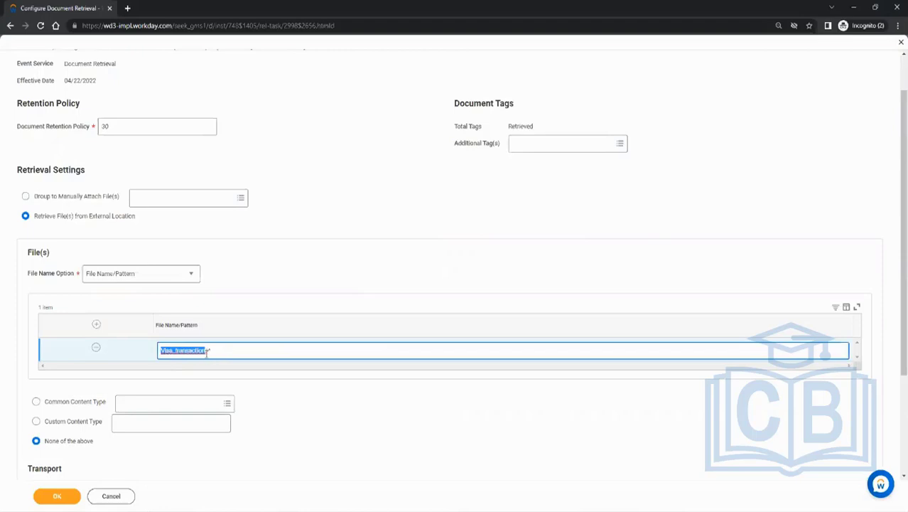
left_click_drag(208, 351, 158, 354)
left_click(221, 351)
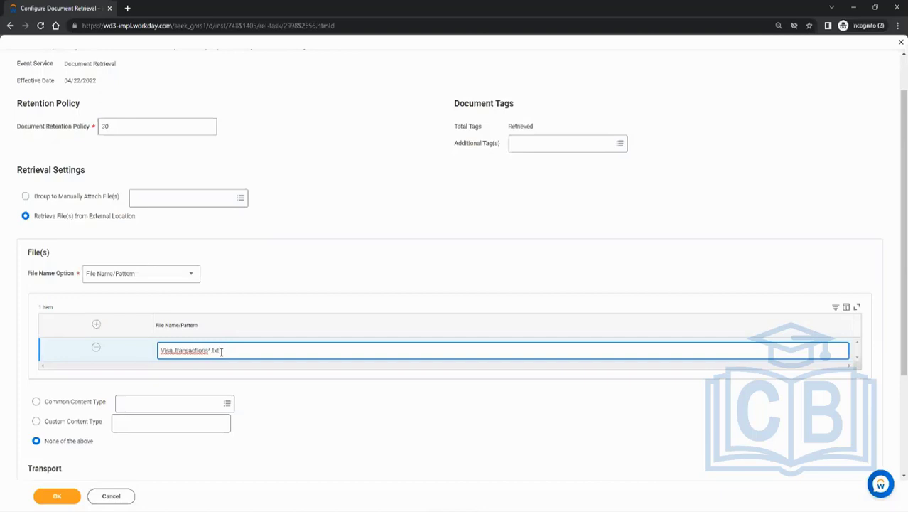
left_click(195, 359)
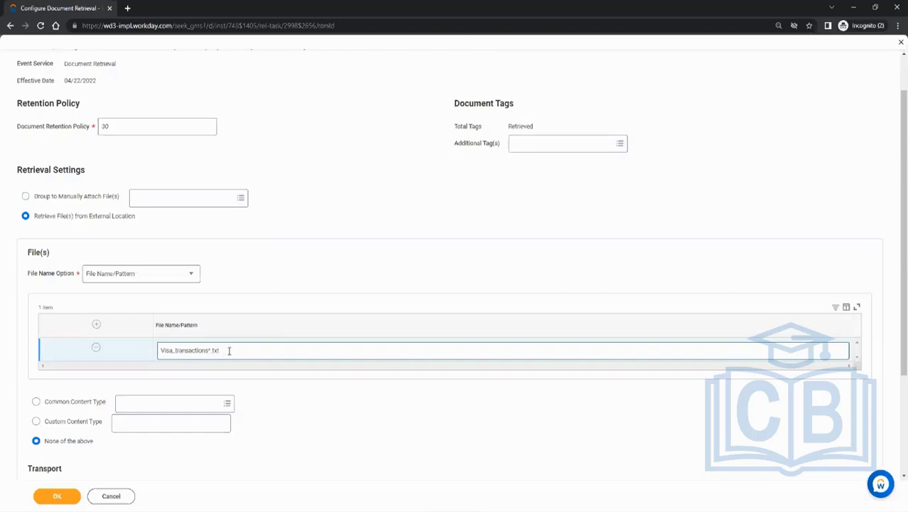
- Replace the file name pattern with *Visa_Transaction.txt
left_click(229, 350)
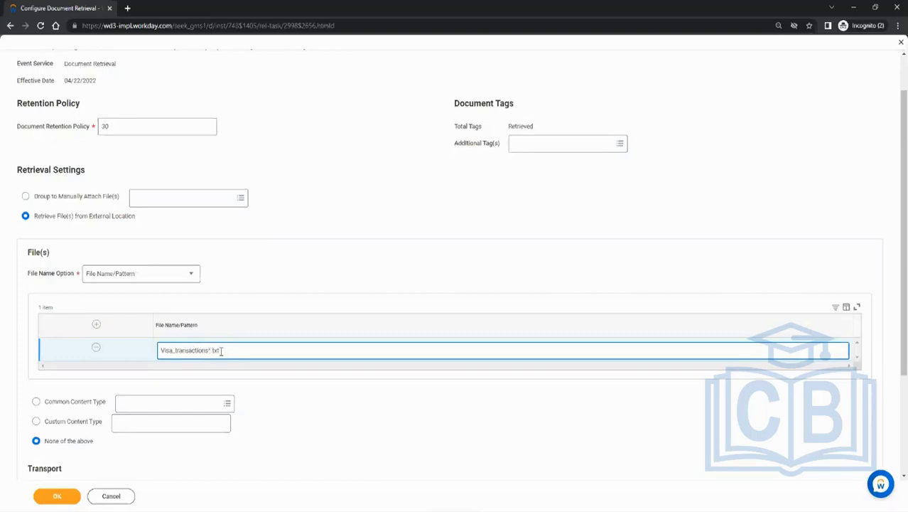
left_click_drag(222, 350, 90, 365)
type("*")
left_click_drag(223, 351, 125, 353)
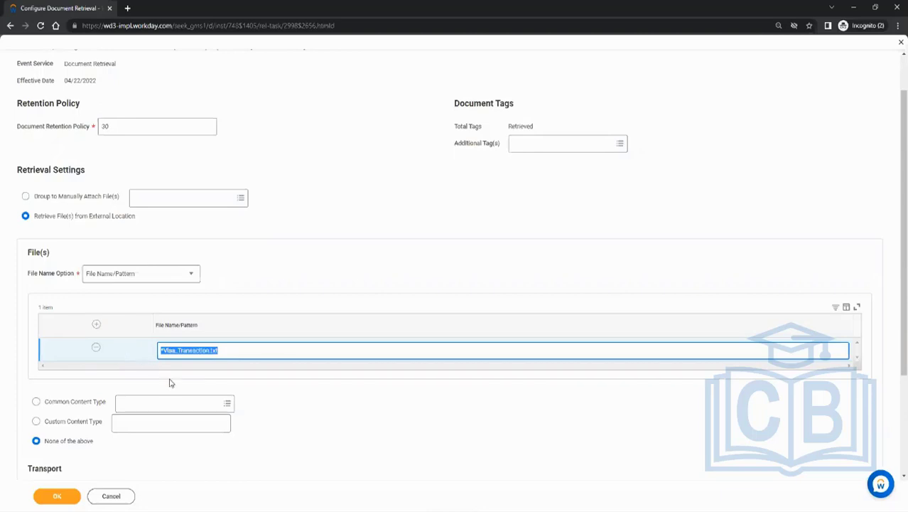
scroll(176, 384, "down", 2)
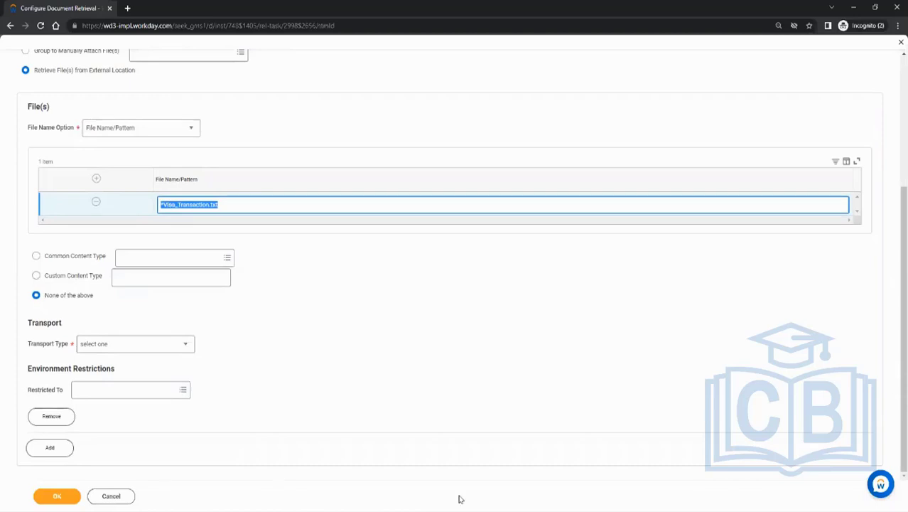
left_click(342, 325)
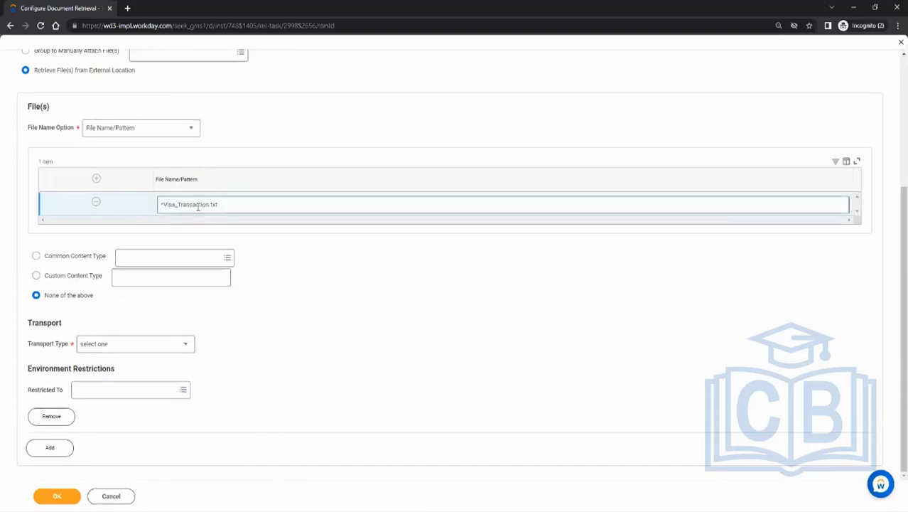
left_click(134, 345)
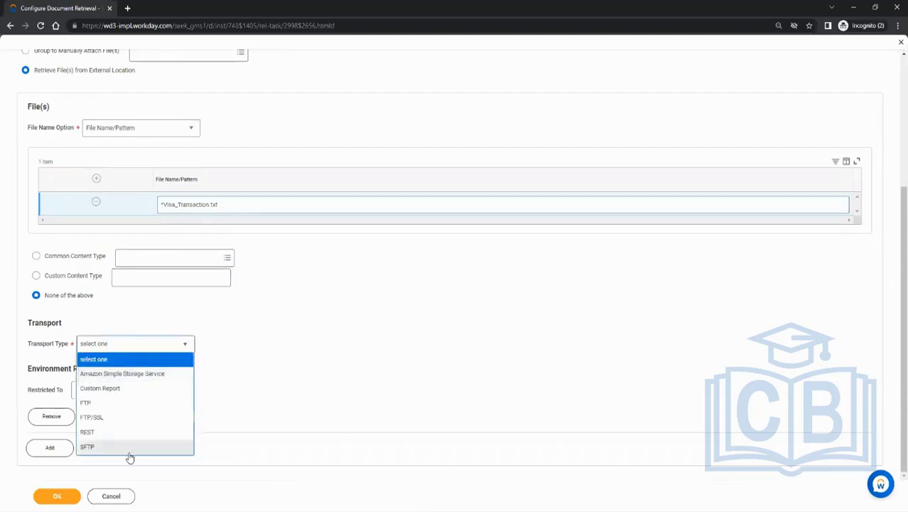
- Cycle Transport Type through FTP, FTP/SSL and SFTP, then settle on REST
left_click(108, 403)
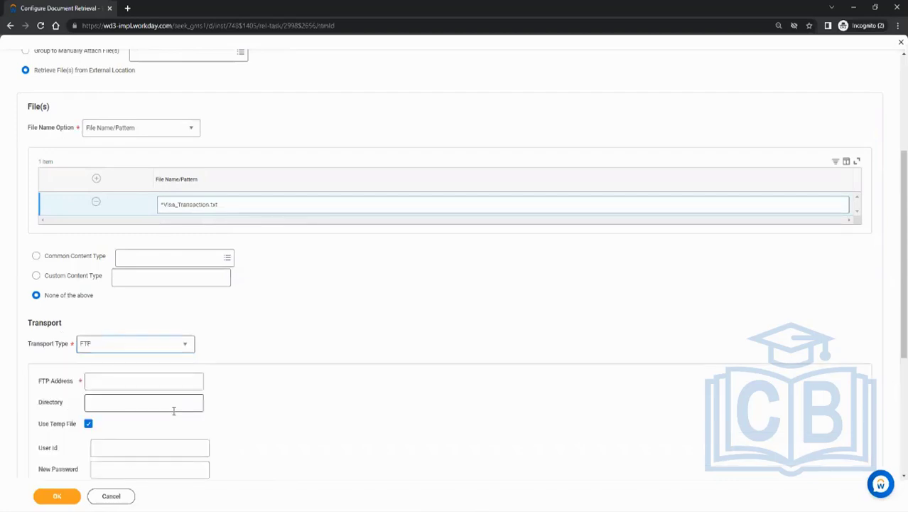
left_click(125, 346)
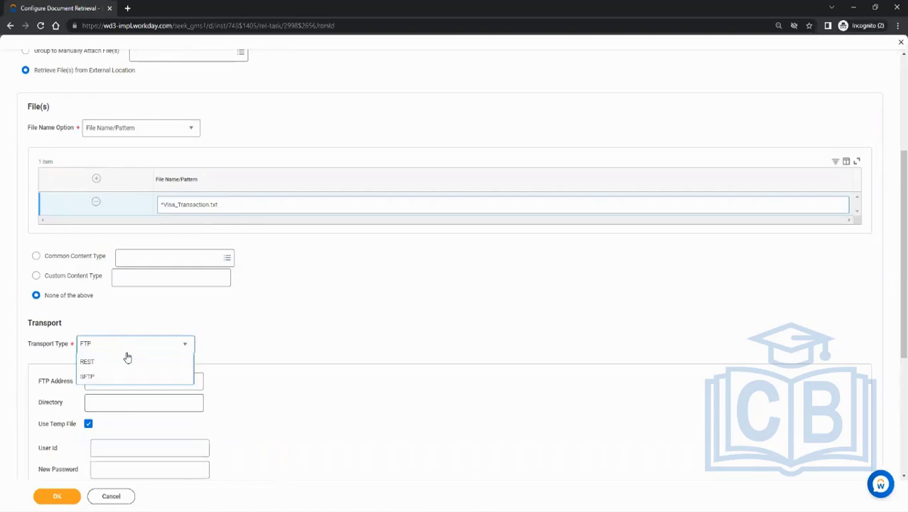
left_click(102, 420)
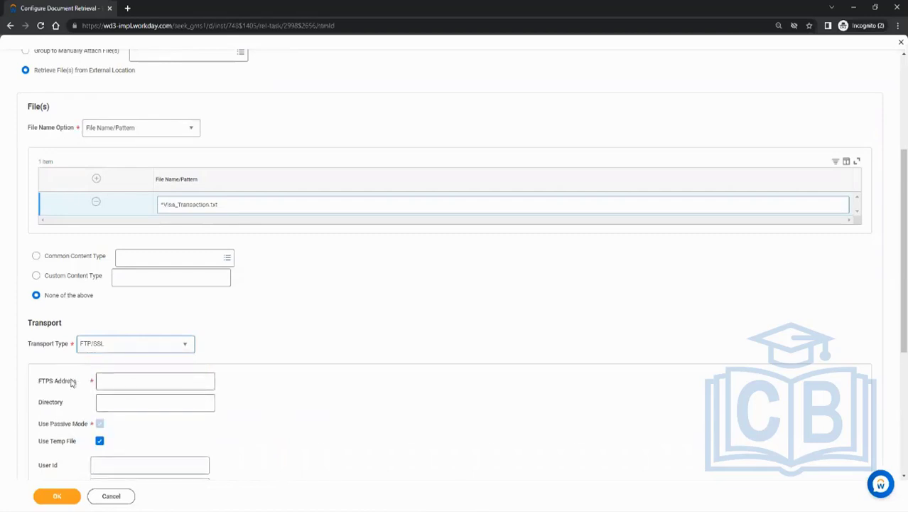
left_click(99, 346)
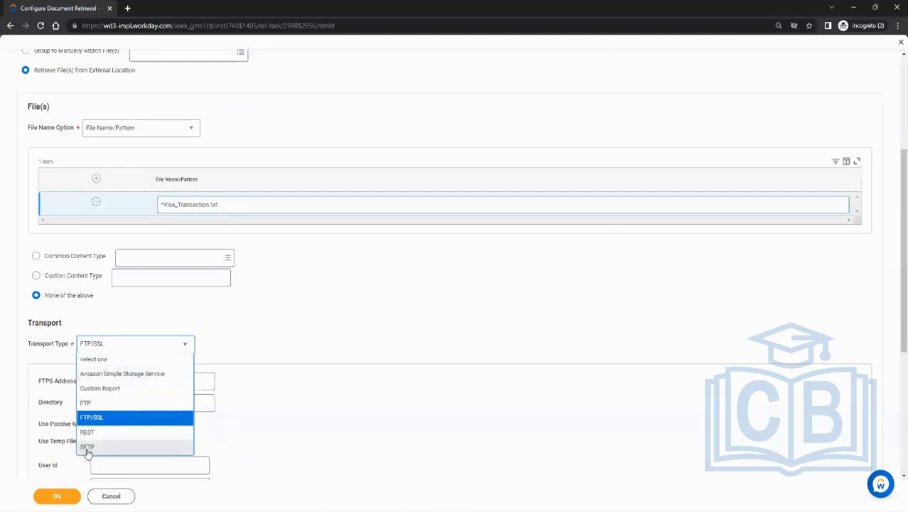
left_click(89, 447)
left_click(103, 351)
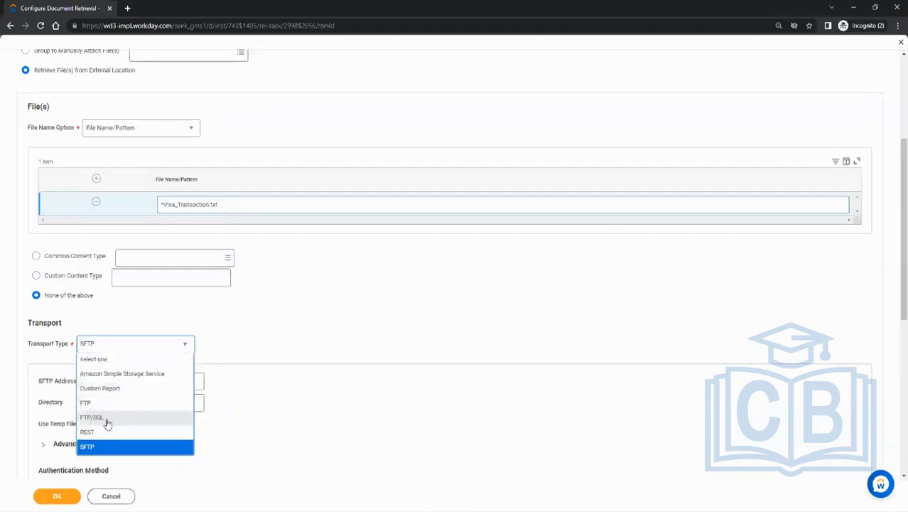
left_click(107, 420)
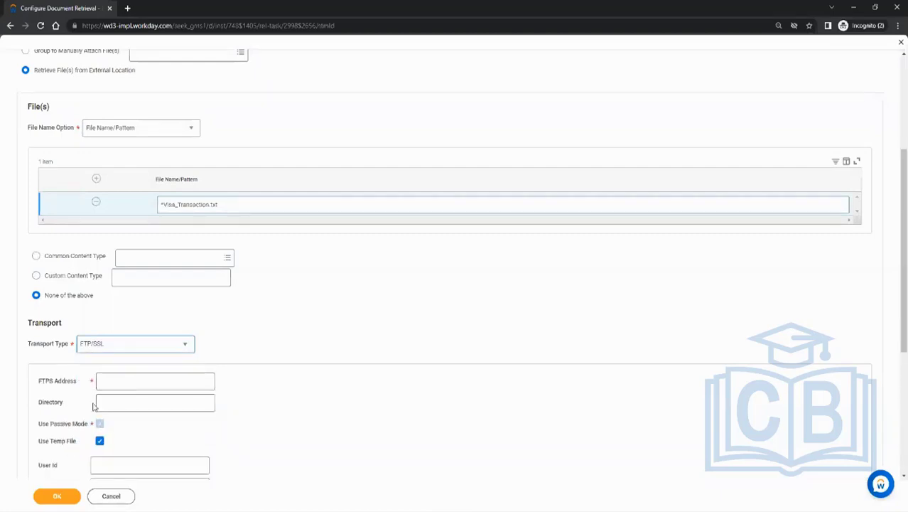
scroll(294, 349, "down", 2)
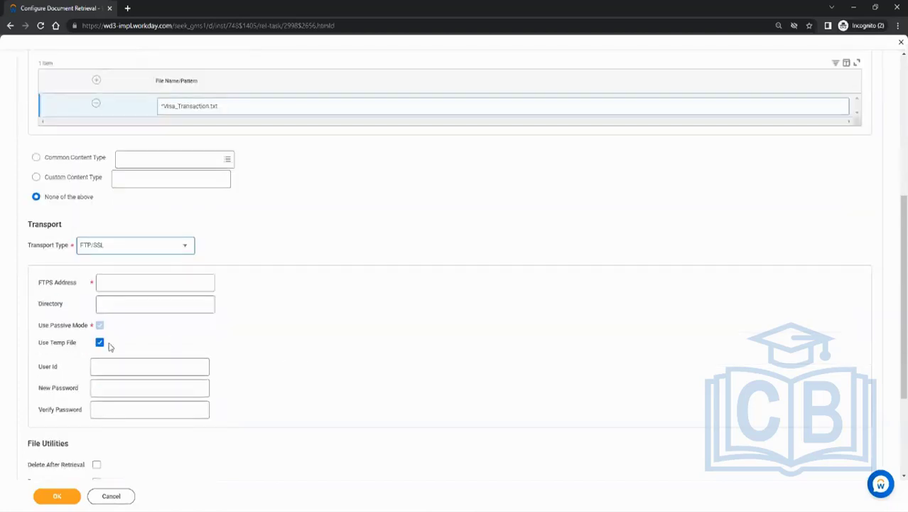
left_click(111, 246)
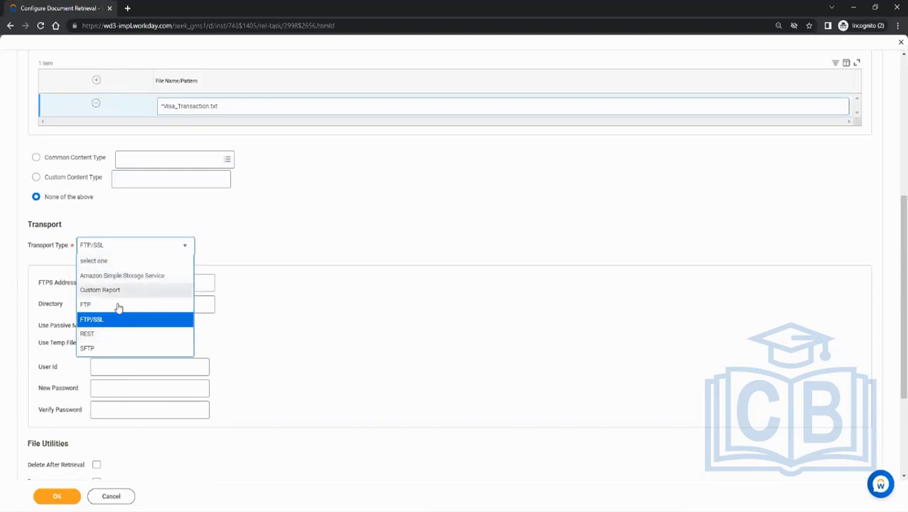
left_click(88, 334)
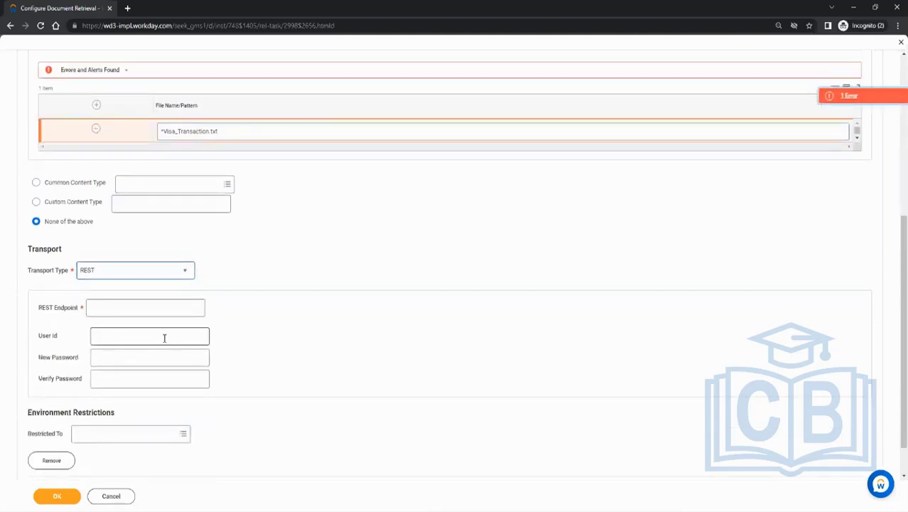
- Remove the leading asterisk so the file name reads Visa_Transaction.txt, clearing the wildcard error
left_click(863, 96)
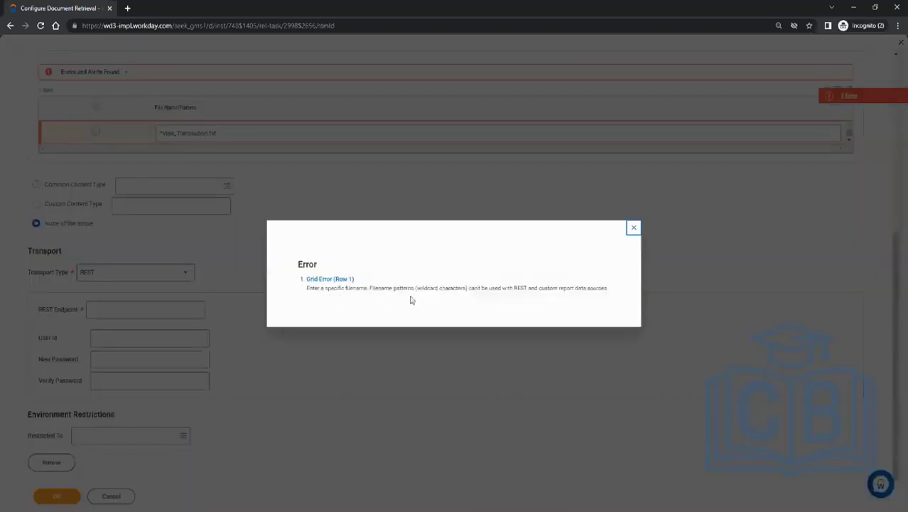
left_click(634, 229)
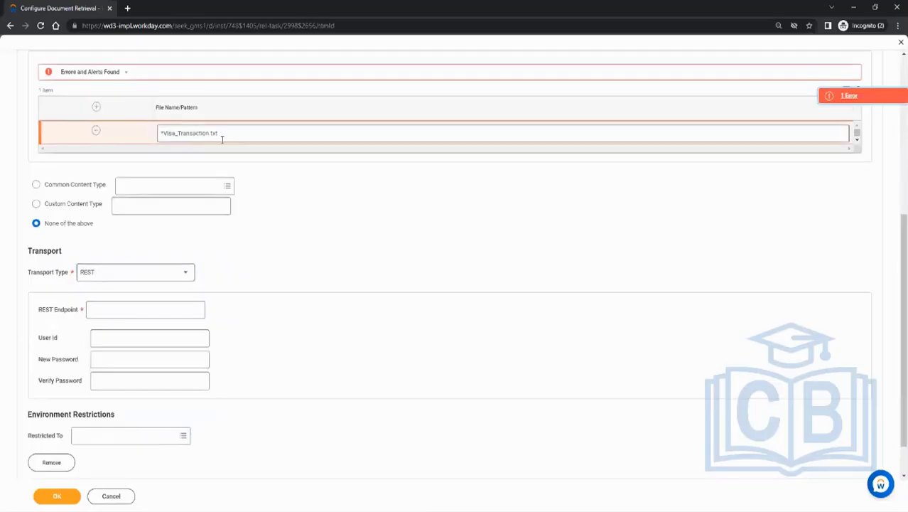
left_click(162, 132)
key("BackSpace")
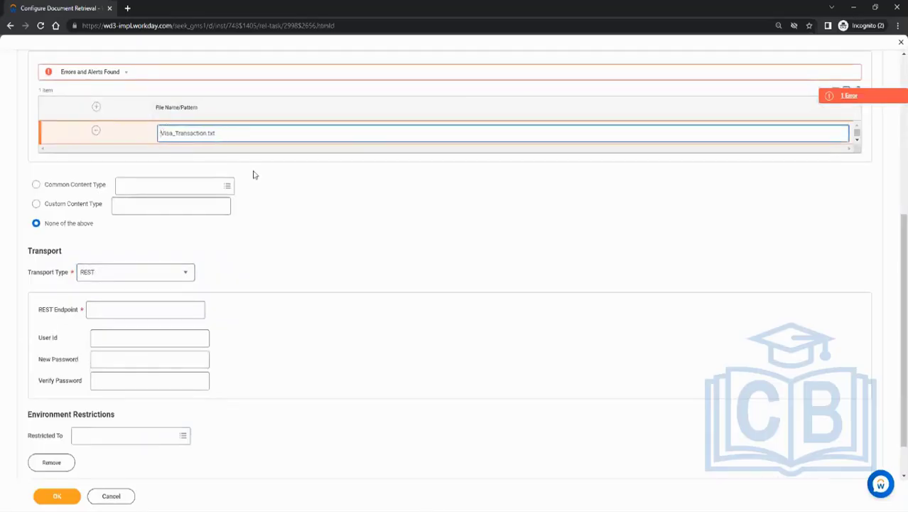
left_click(227, 280)
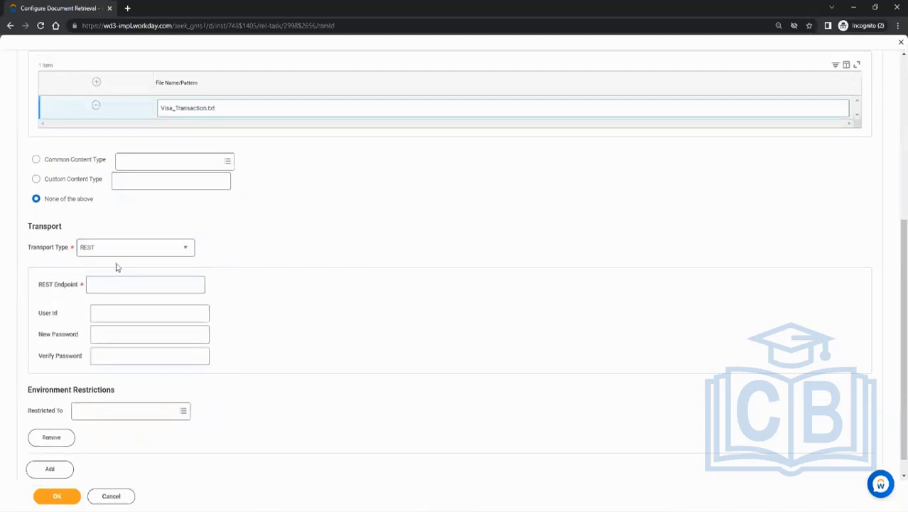
left_click(120, 249)
- Change the transport type from REST to SFTP, after briefly choosing Amazon Simple Storage Service
left_click(107, 265)
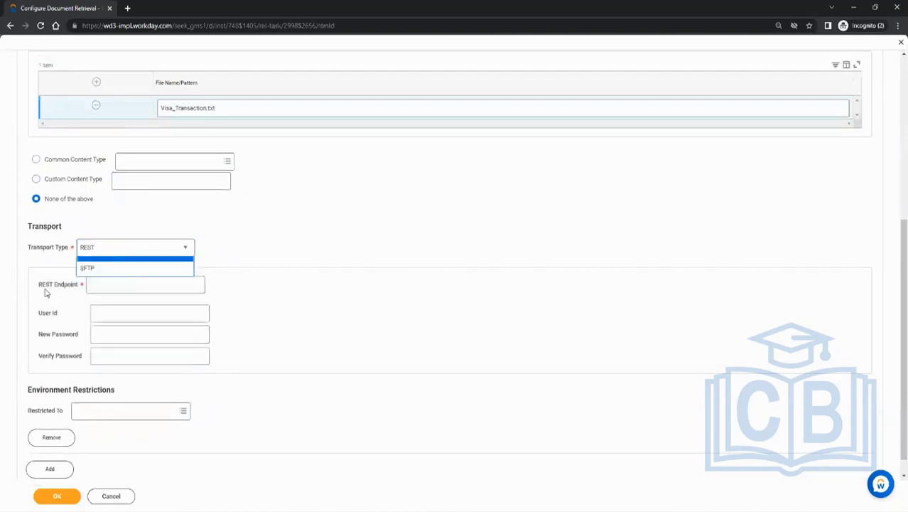
left_click(98, 249)
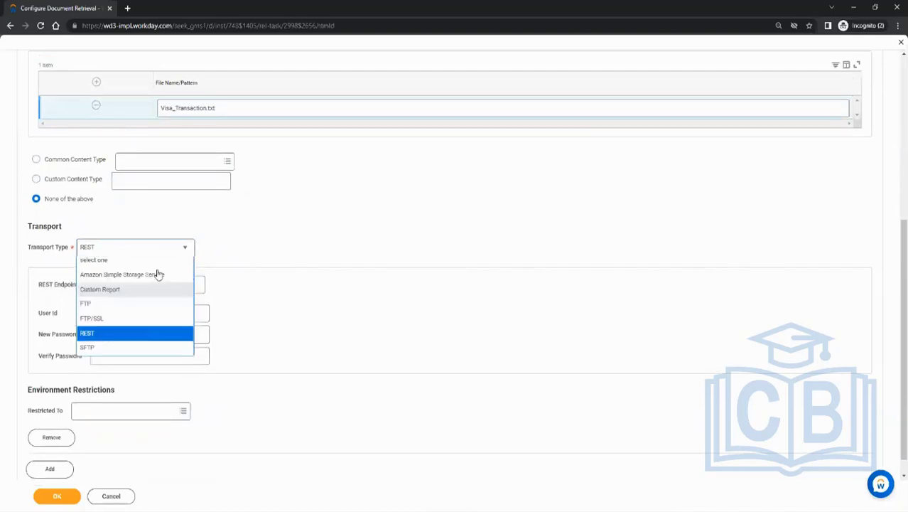
left_click(116, 277)
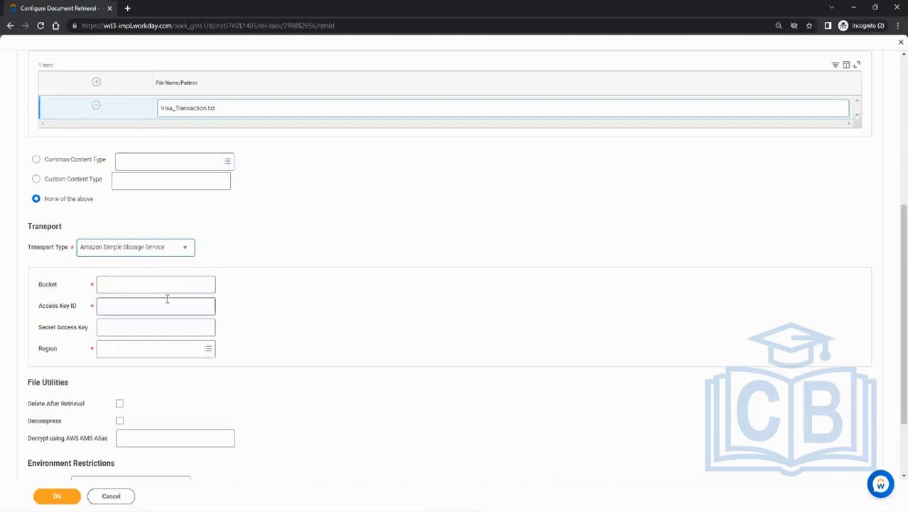
left_click(67, 304)
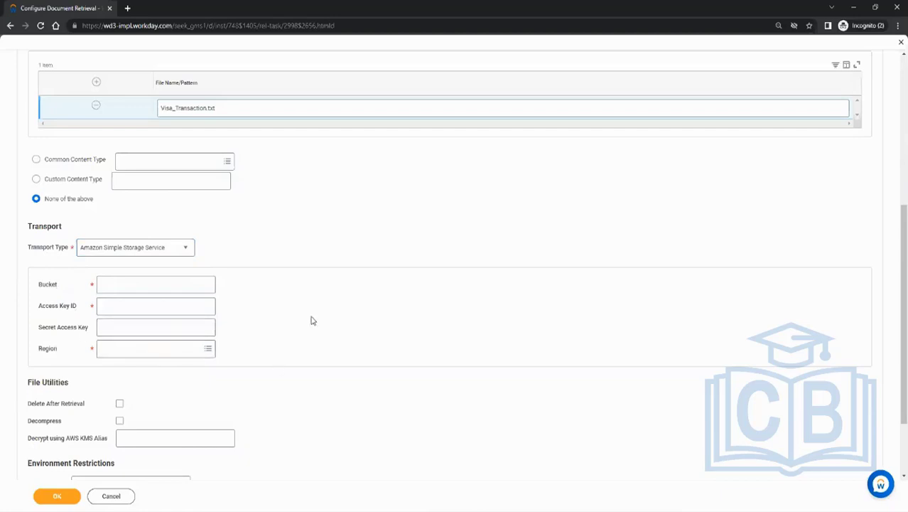
scroll(302, 320, "up", 1)
left_click(183, 297)
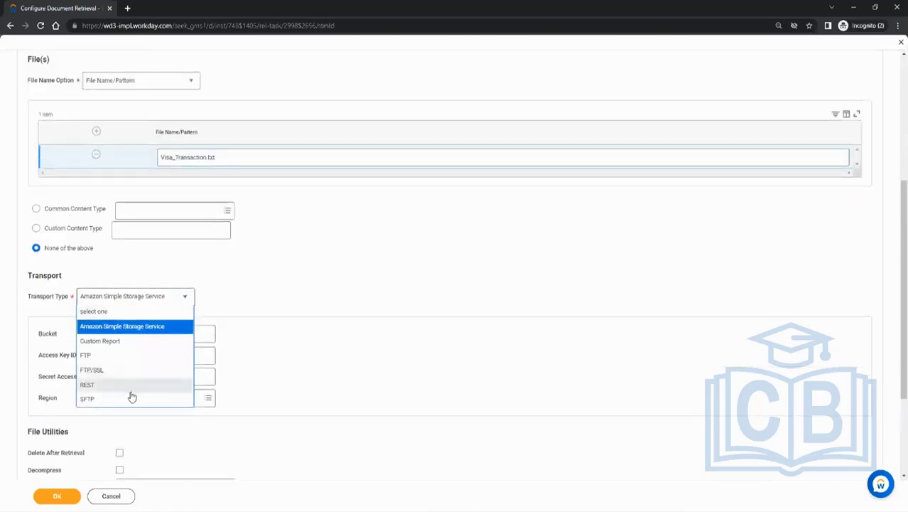
left_click(111, 386)
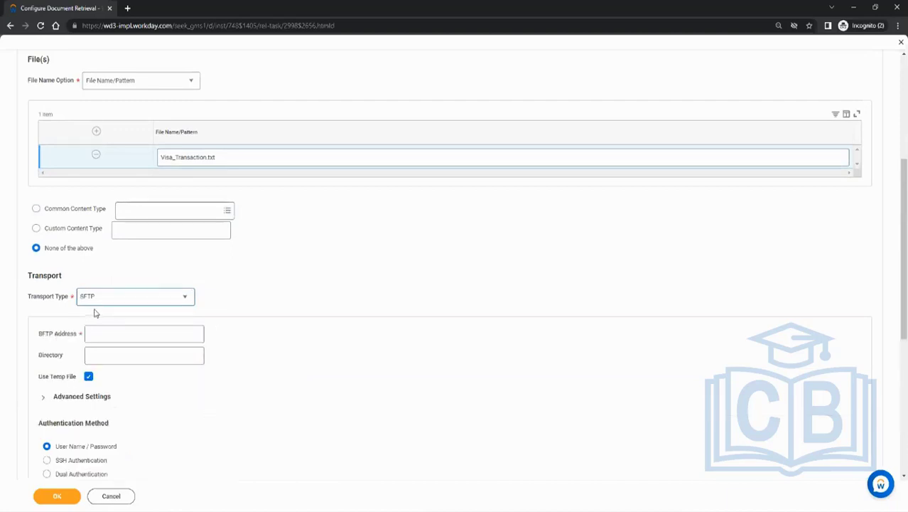
- Turn on Delete After Retrieval under File Utilities for the SFTP retrieval
scroll(94, 350, "down", 3)
scroll(114, 405, "down", 3)
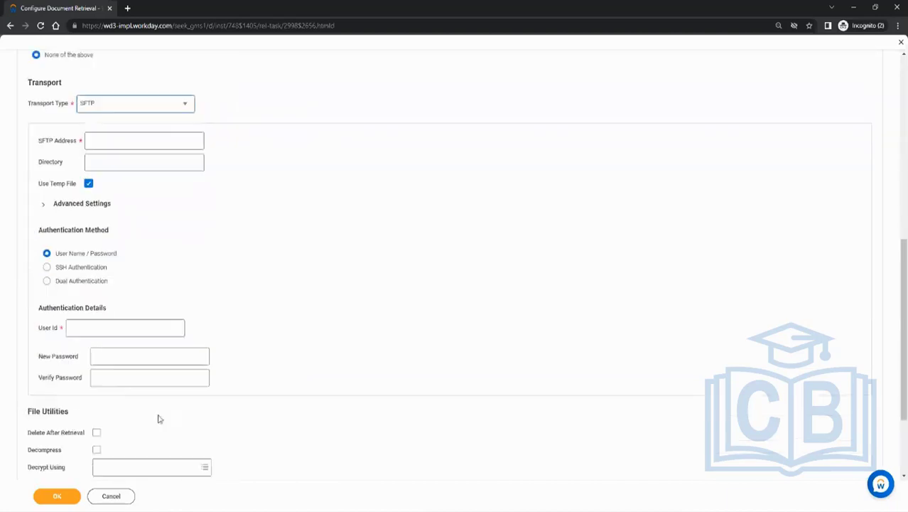
scroll(321, 240, "up", 6)
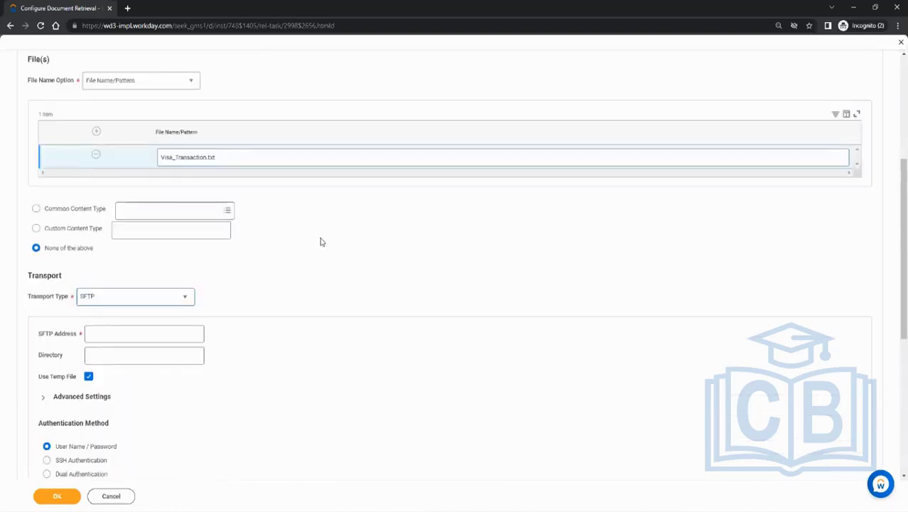
scroll(321, 241, "down", 4)
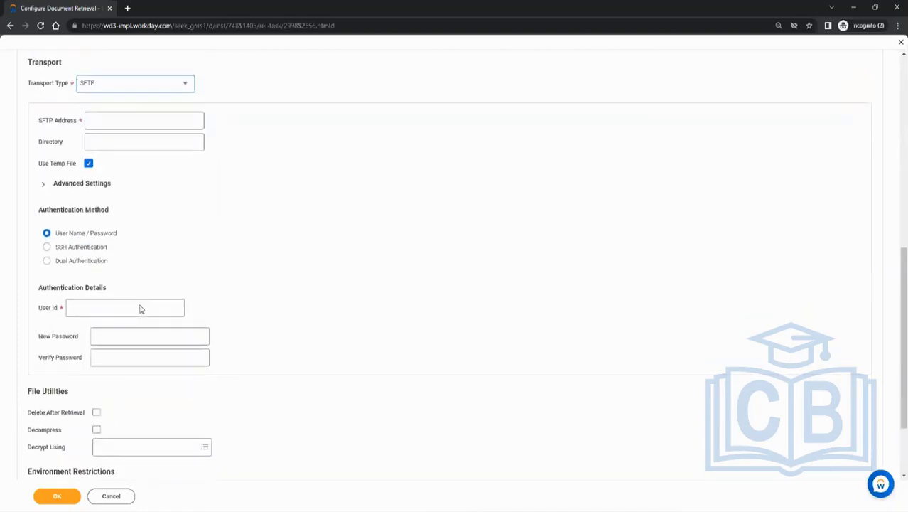
scroll(140, 308, "down", 2)
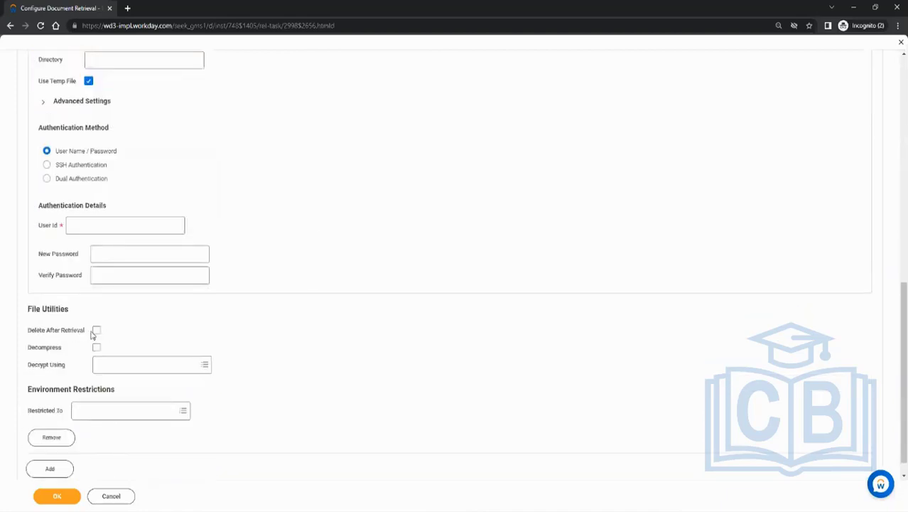
left_click(96, 331)
scroll(159, 129, "up", 2)
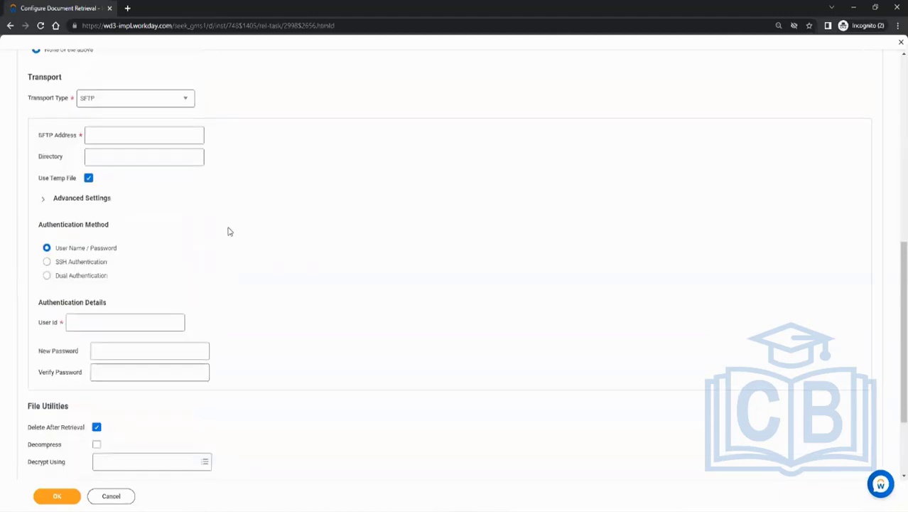
scroll(228, 231, "down", 2)
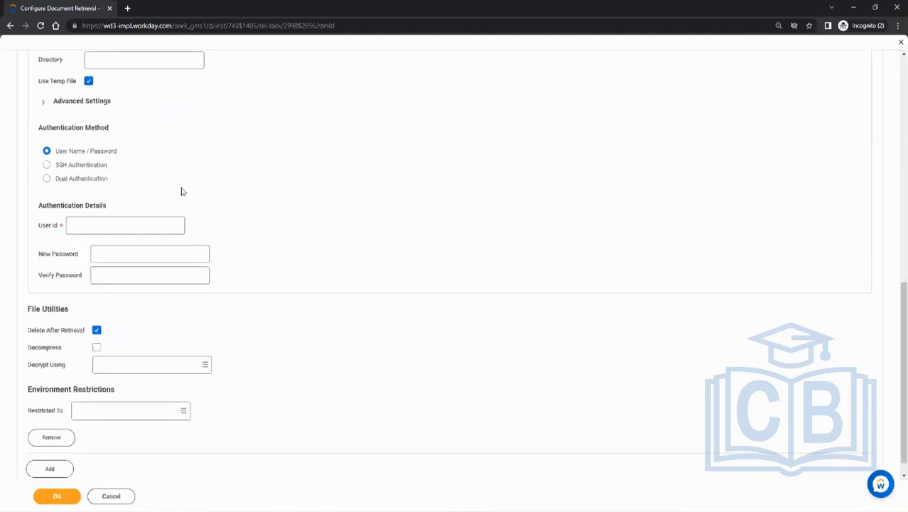
left_click(82, 224)
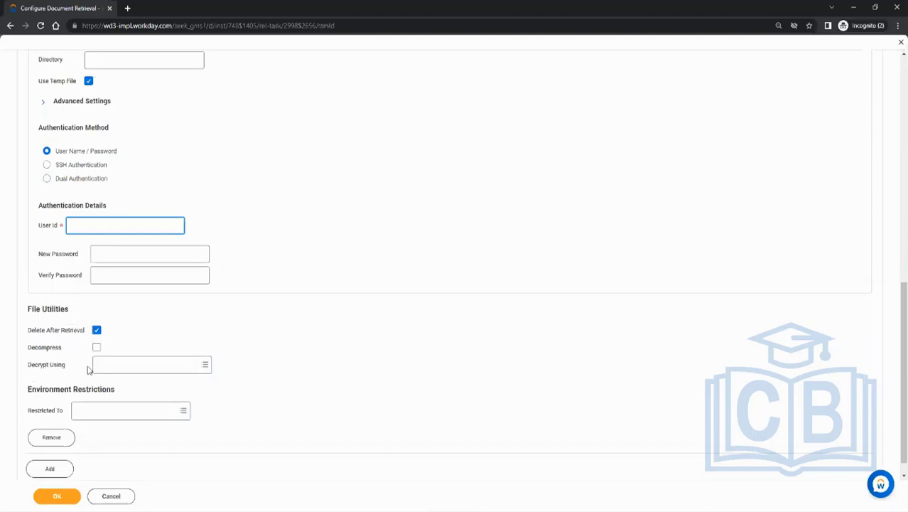
- Browse the Decrypt Using key options, including the empty All category, until Create PGP Private Key Pair shows
left_click(122, 365)
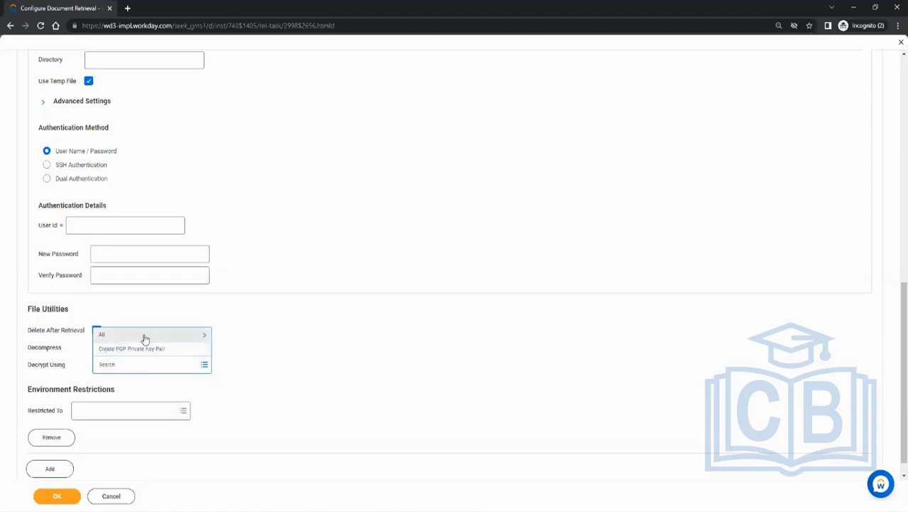
left_click(144, 336)
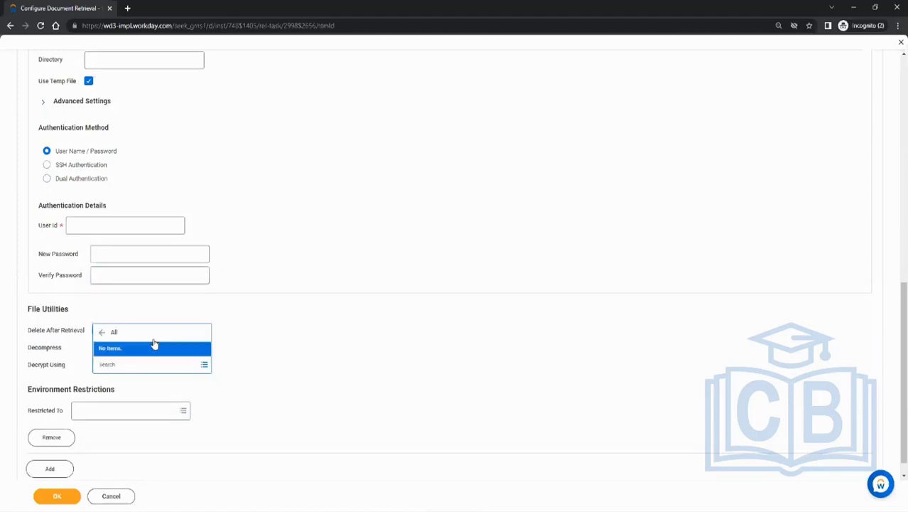
left_click(104, 334)
left_click(327, 285)
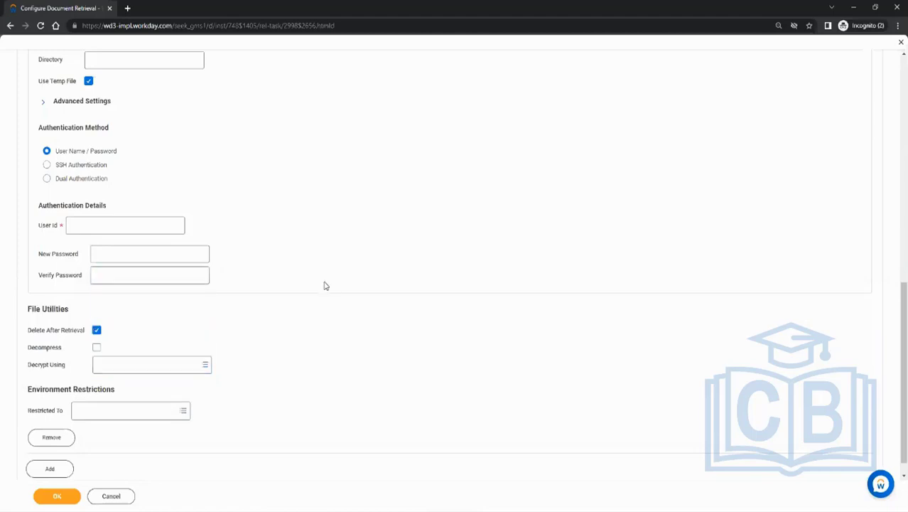
left_click(132, 363)
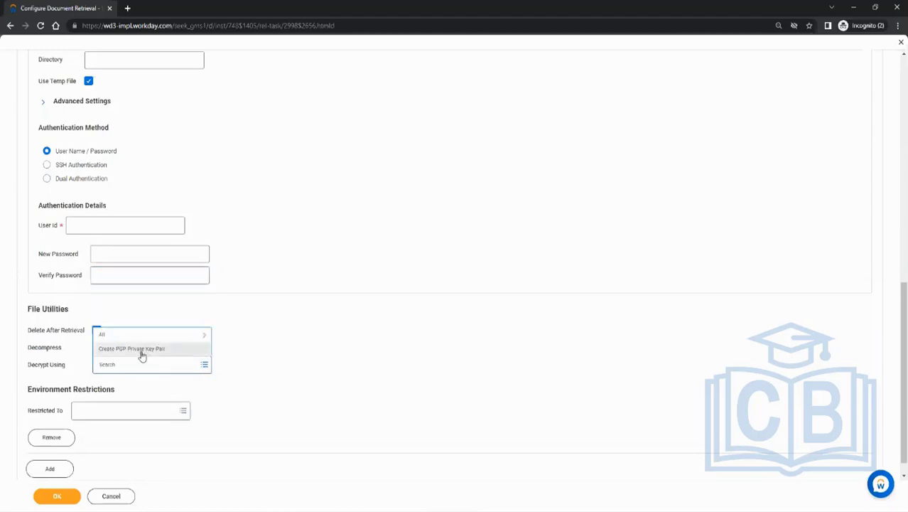
- Create a PGP private key pair named 'test' and set it as the Decrypt Using key
left_click(141, 351)
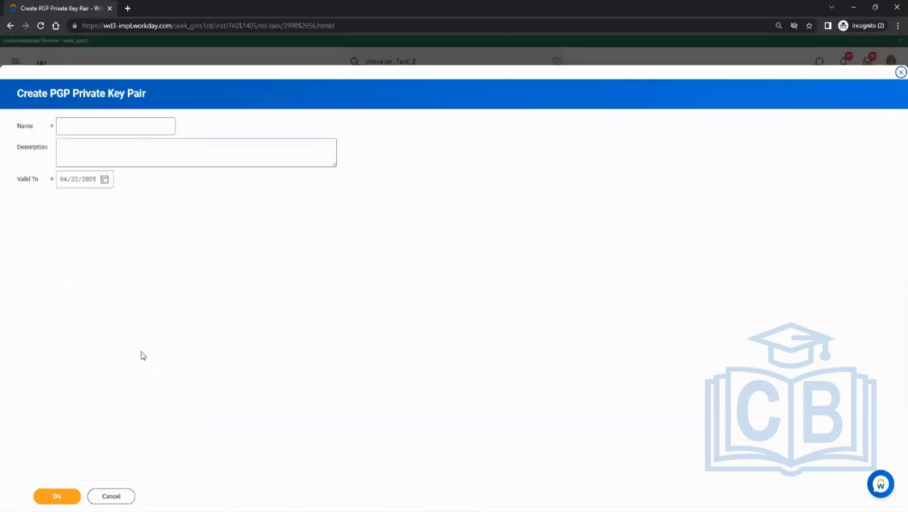
left_click(104, 132)
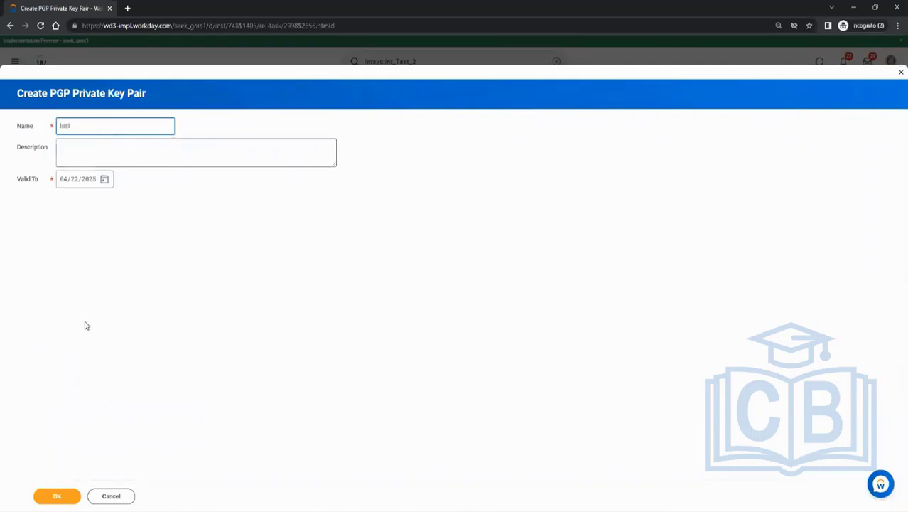
left_click(54, 493)
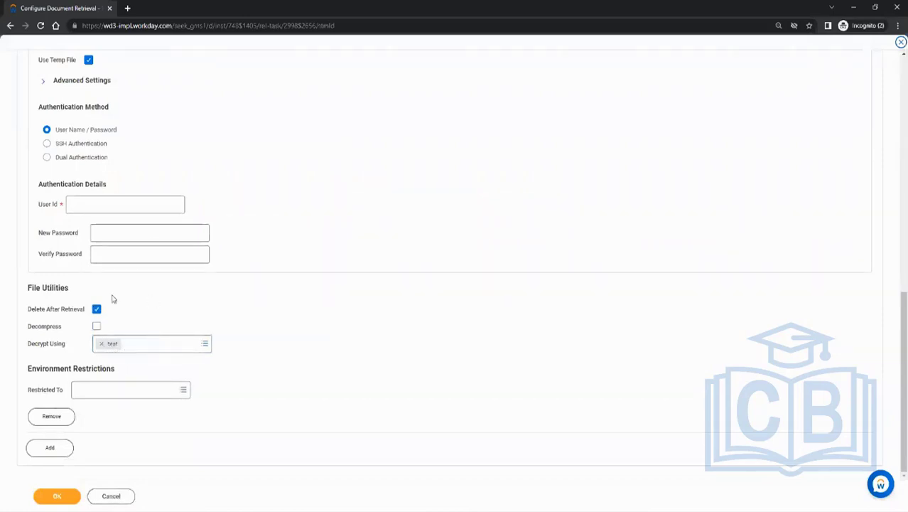
scroll(299, 283, "up", 1)
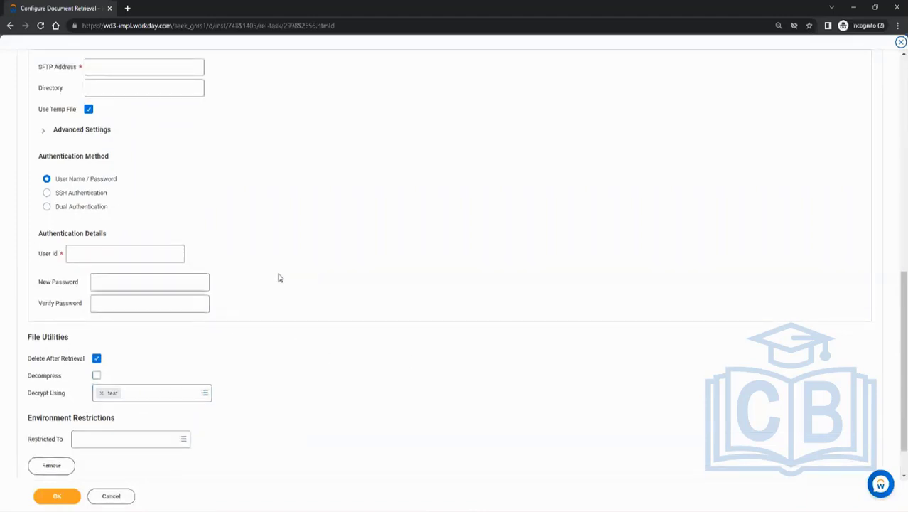
scroll(249, 270, "down", 1)
left_click_drag(26, 391, 63, 390)
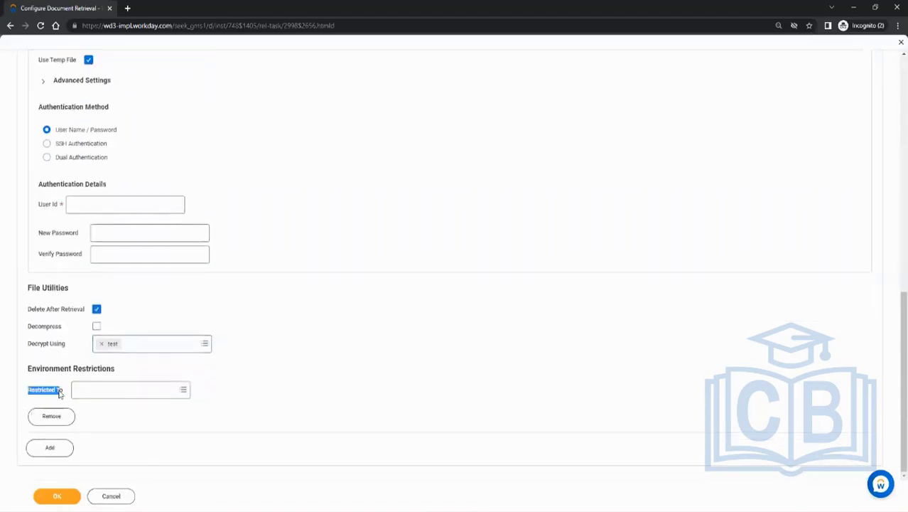
left_click(401, 300)
scroll(247, 230, "up", 1)
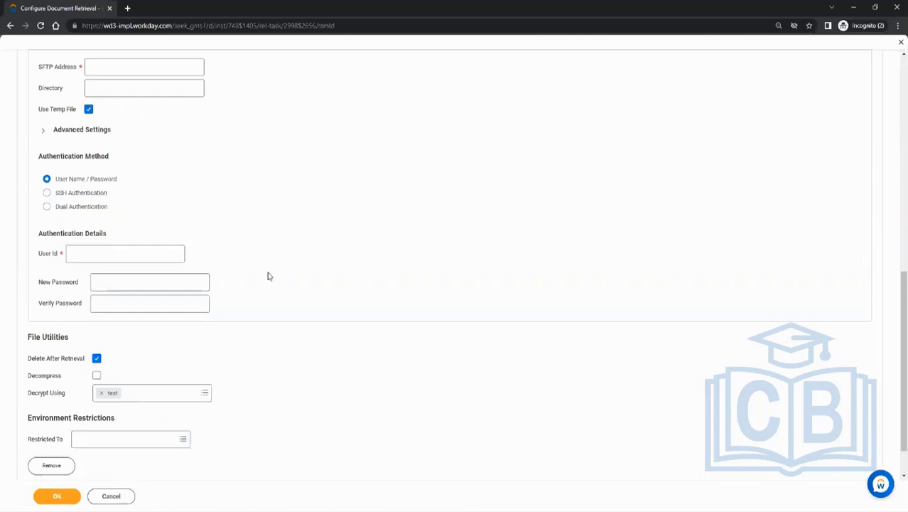
scroll(272, 263, "down", 1)
scroll(122, 223, "up", 9)
scroll(101, 280, "down", 9)
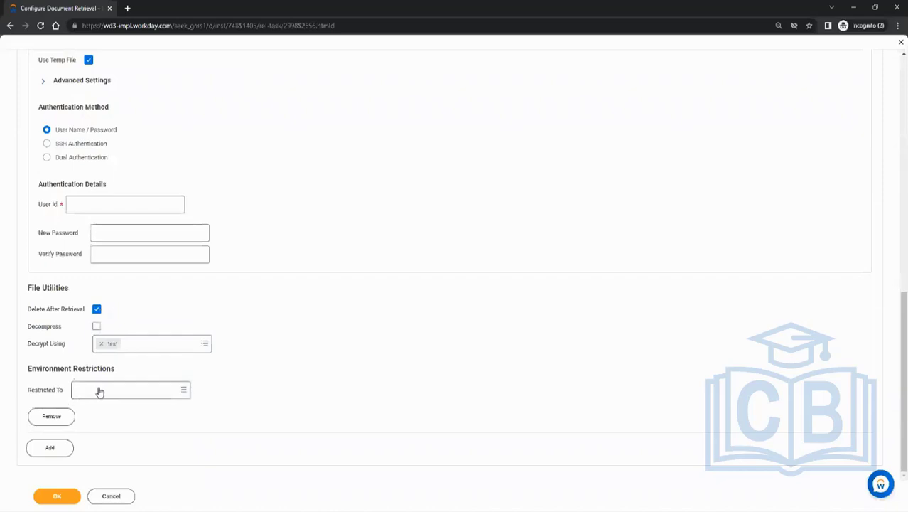
scroll(175, 250, "up", 3)
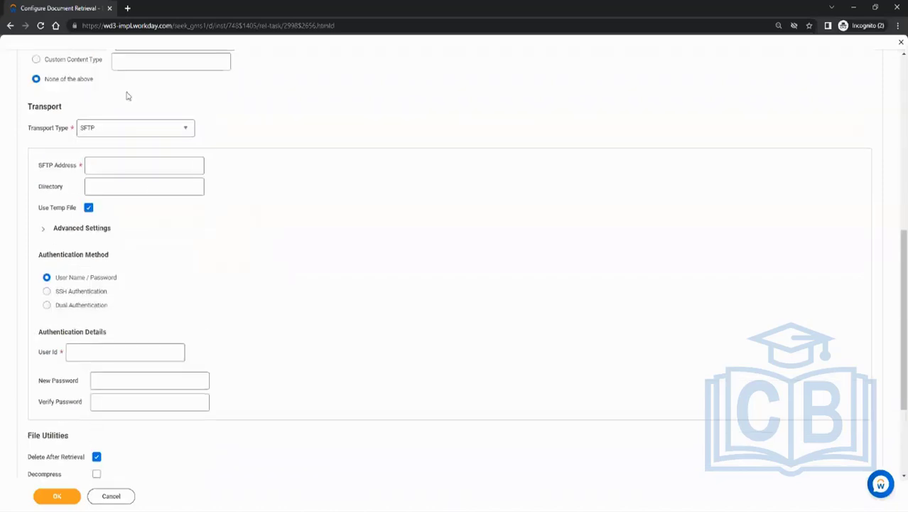
scroll(109, 157, "up", 4)
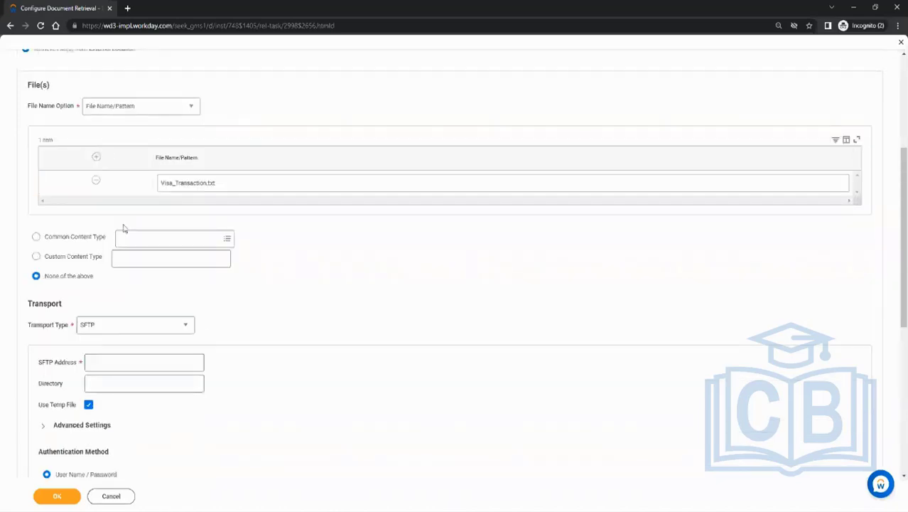
- Fill in the SFTP address, the login user ID, and the login password with its confirmation
scroll(123, 228, "down", 1)
left_click(91, 316)
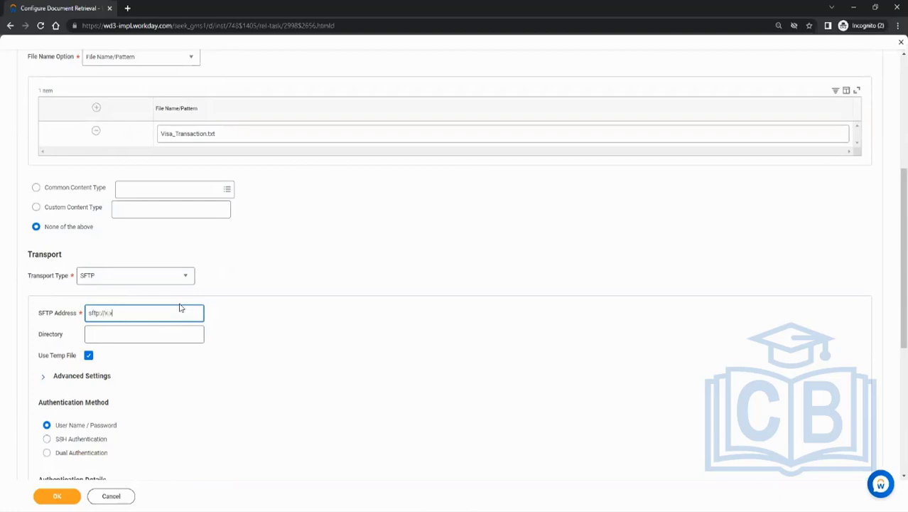
scroll(180, 307, "down", 2)
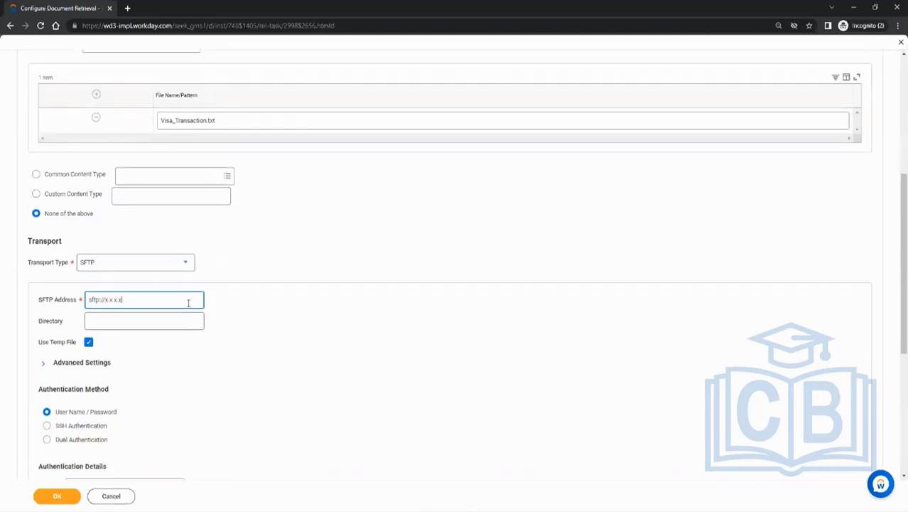
left_click(123, 401)
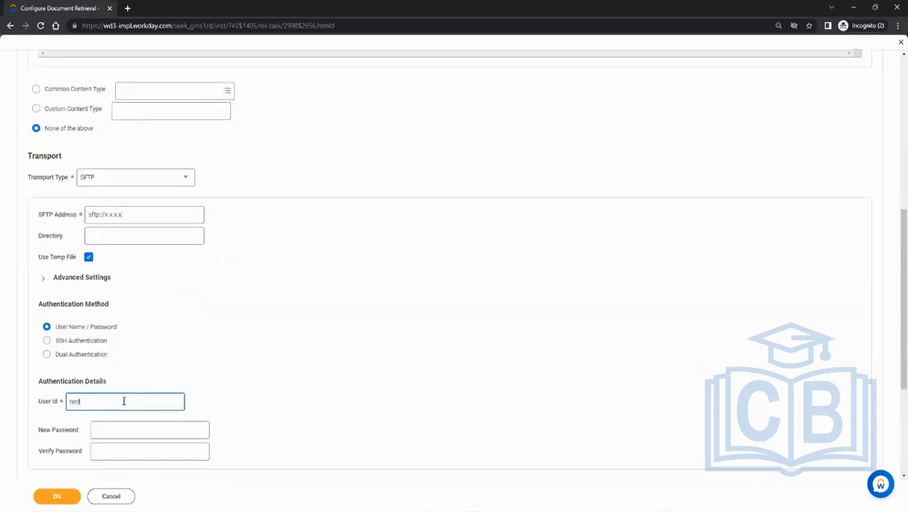
left_click(120, 430)
left_click(113, 448)
left_click(76, 431)
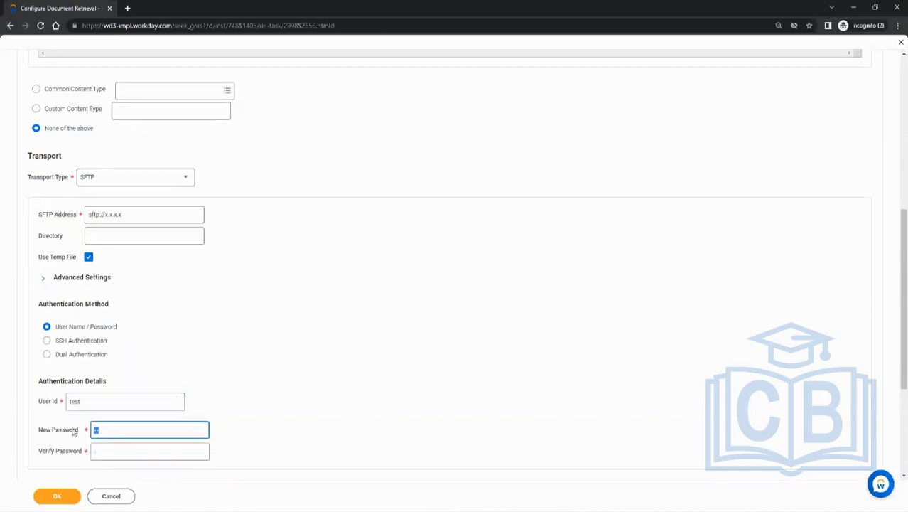
left_click(106, 453)
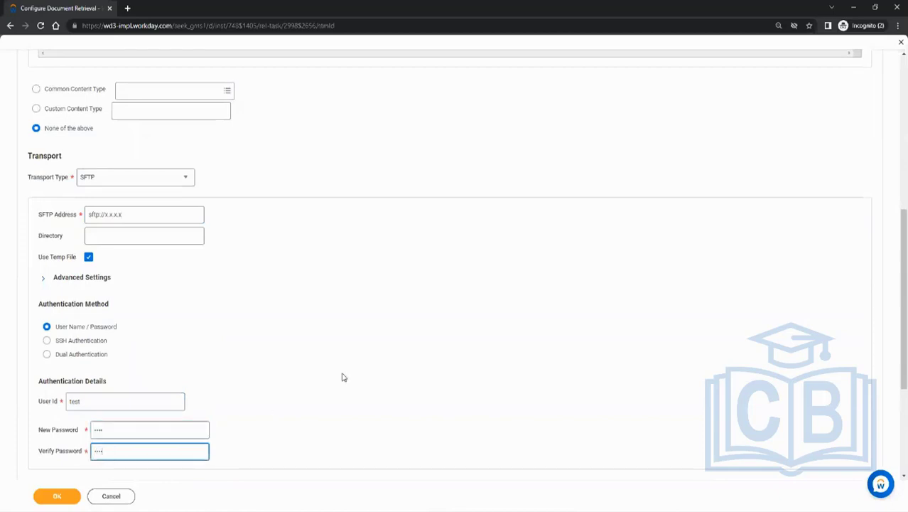
left_click(342, 375)
- Restrict the retrieval to the Implementation environment and add another file retrieval block
scroll(304, 329, "down", 4)
left_click(113, 391)
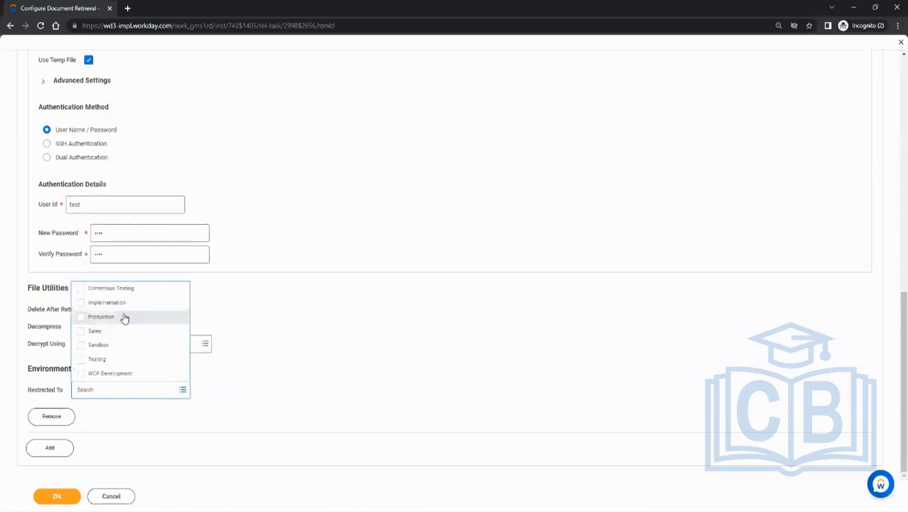
left_click(117, 303)
scroll(307, 229, "up", 6)
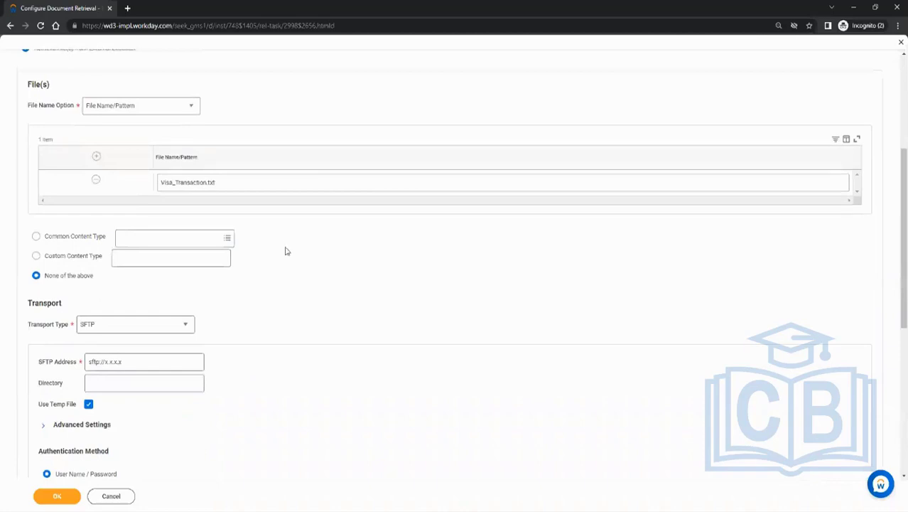
scroll(286, 250, "up", 4)
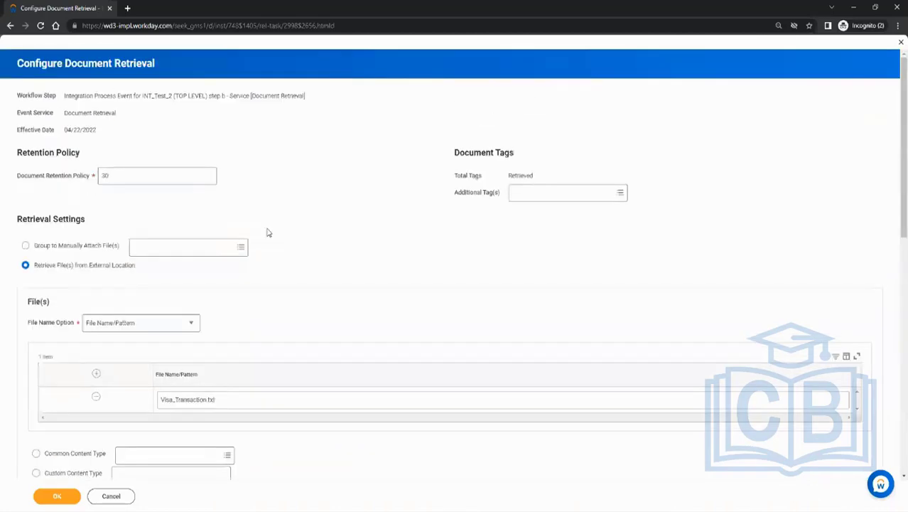
scroll(268, 232, "down", 6)
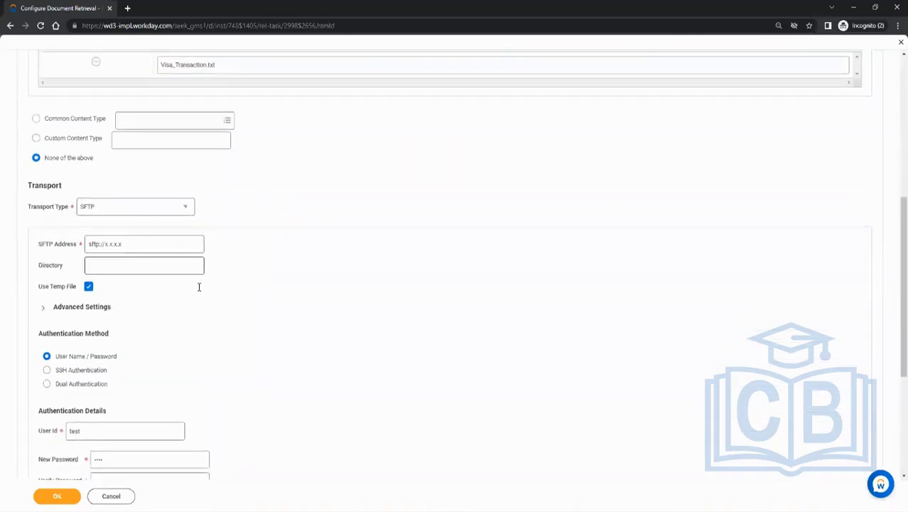
scroll(132, 326, "down", 3)
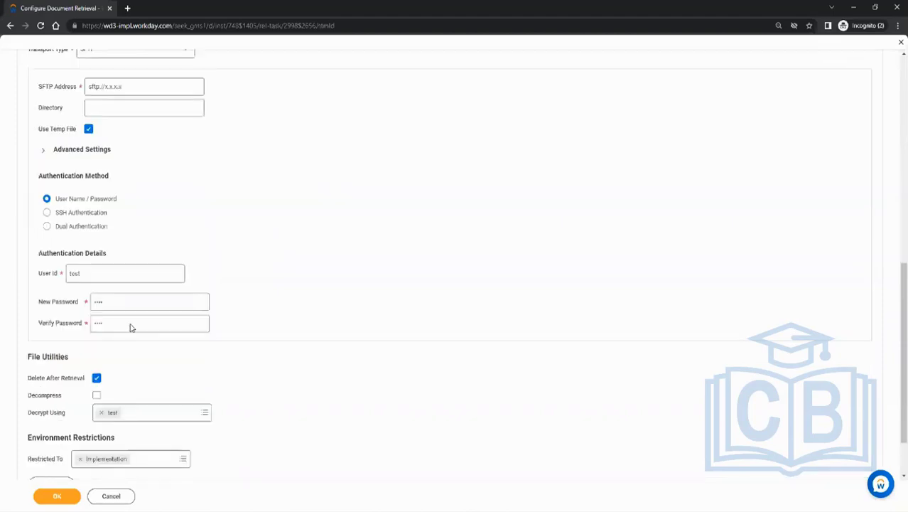
left_click(50, 447)
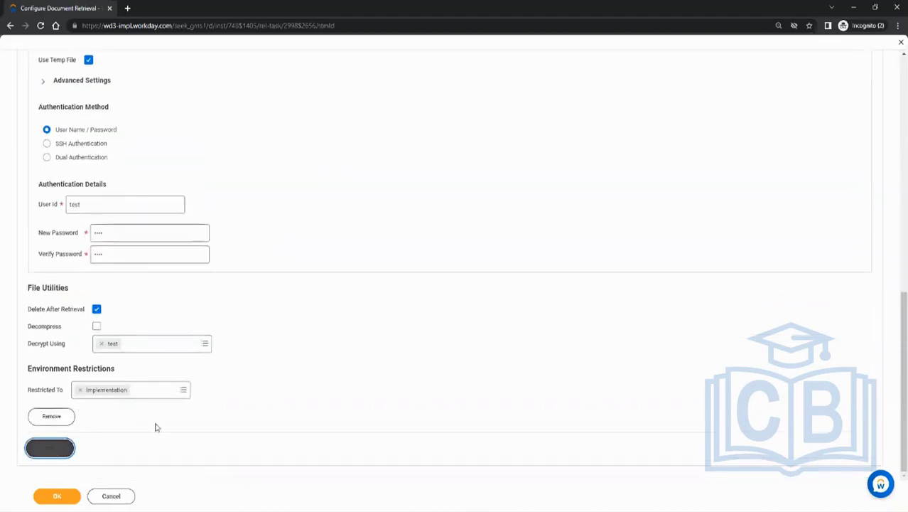
- Give the new retrieval block file name pattern 'tetst' and SFTP as its transport type
scroll(159, 424, "down", 2)
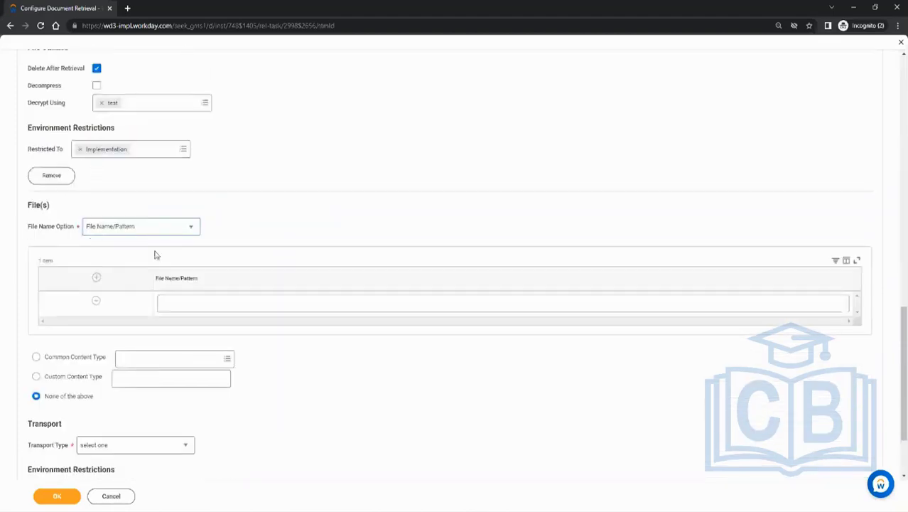
left_click(187, 305)
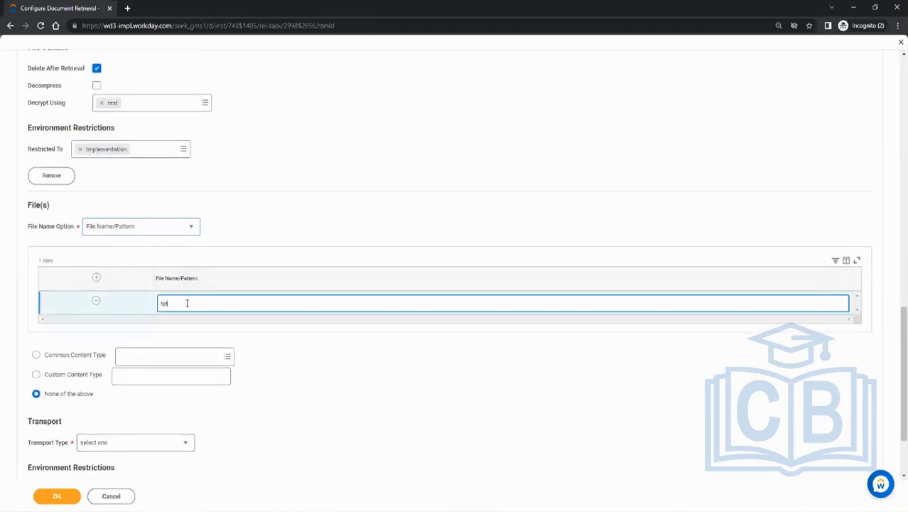
type("tetst")
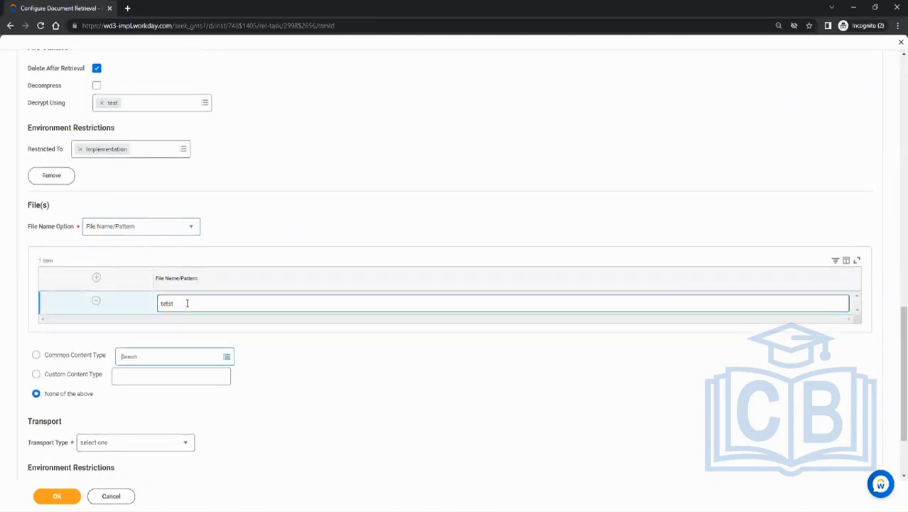
left_click(113, 440)
left_click(113, 426)
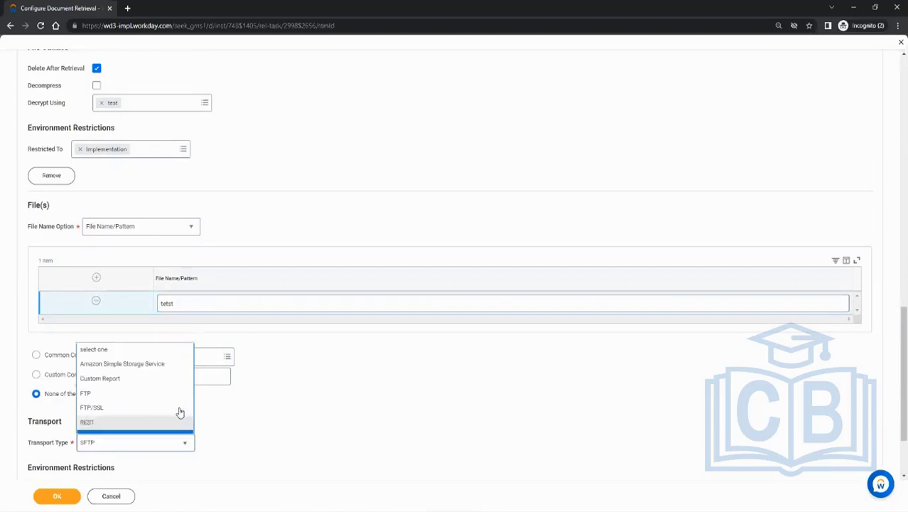
scroll(223, 386, "down", 4)
- Enter the block's SFTP address, login user ID, and the login password with its confirmation
left_click(122, 183)
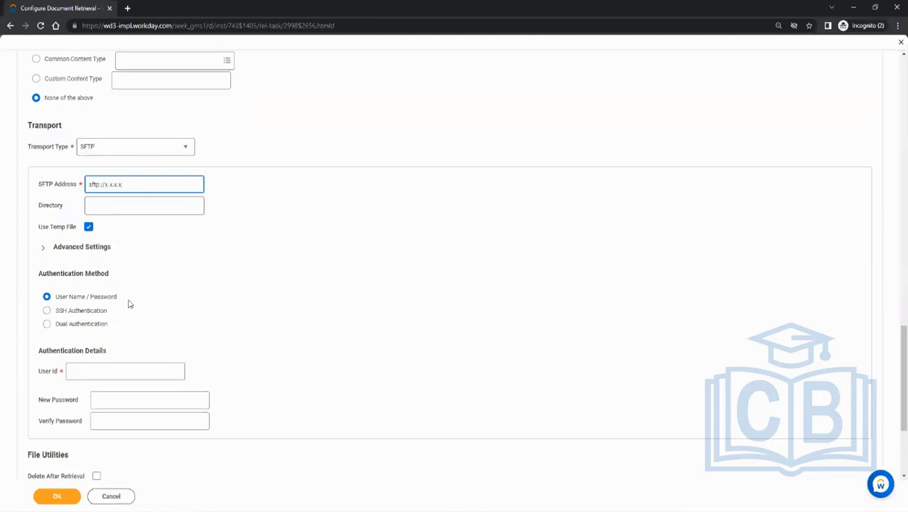
left_click(110, 374)
left_click(108, 392)
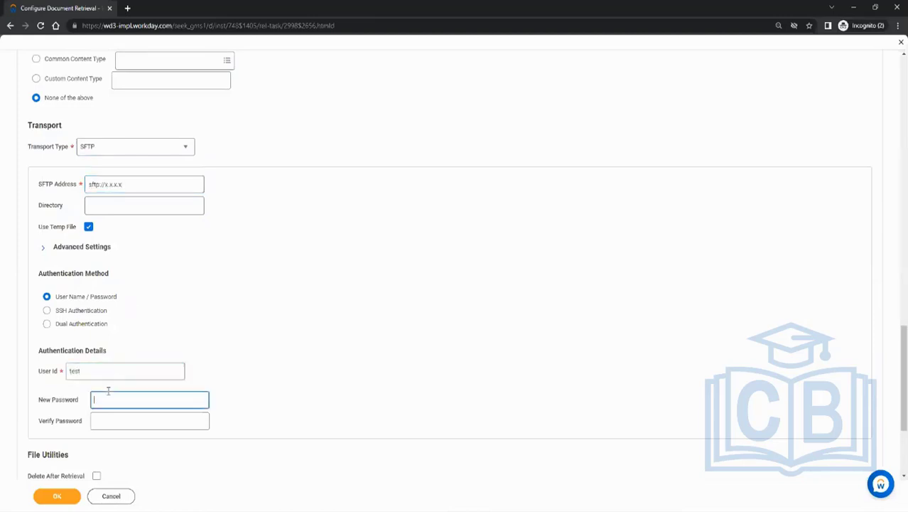
left_click(108, 418)
- Enable Delete After Retrieval, restrict it to Sandbox and Production, and save the configuration
scroll(284, 356, "down", 3)
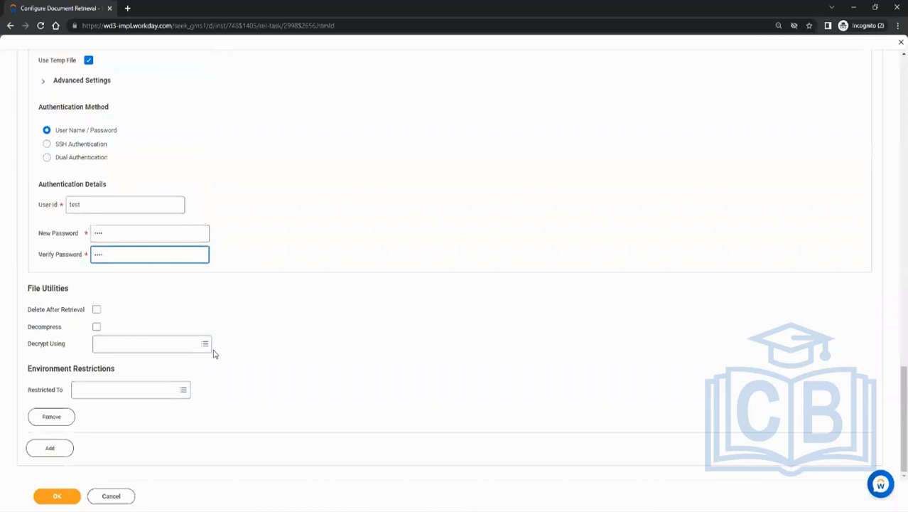
left_click(97, 309)
left_click(110, 393)
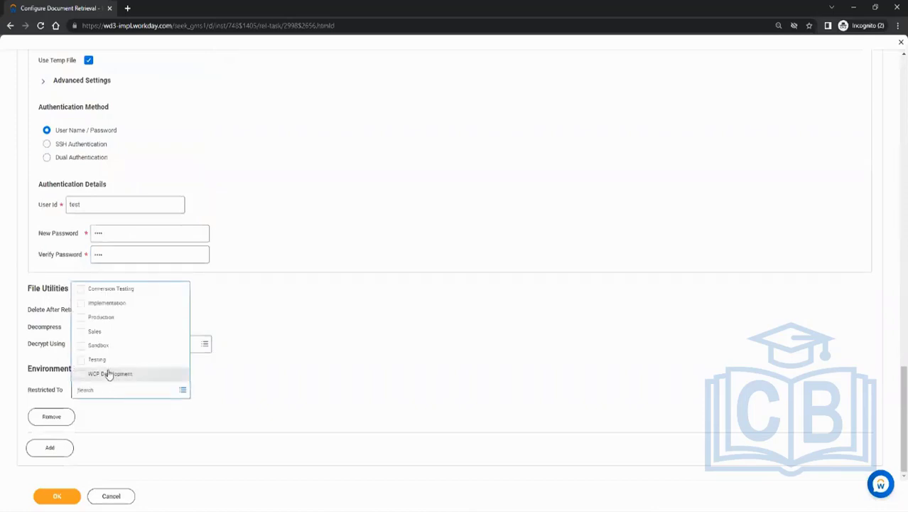
left_click(106, 346)
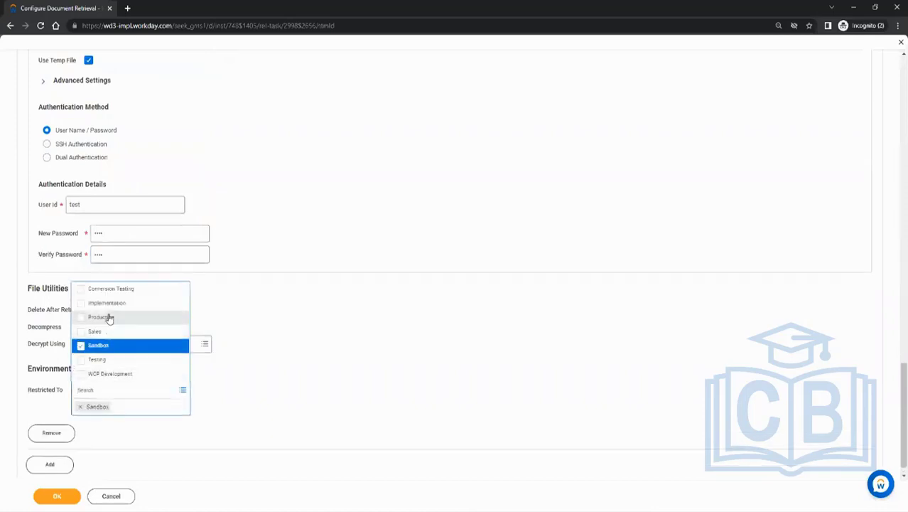
left_click(108, 317)
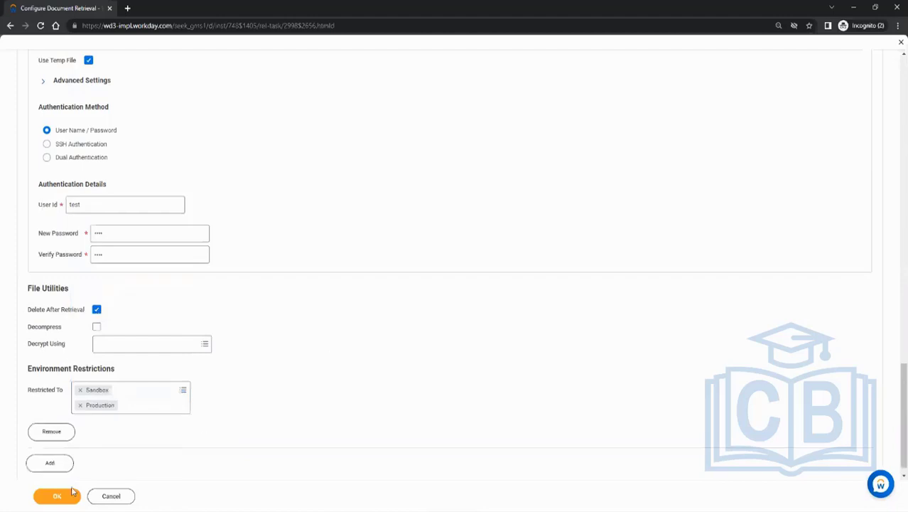
left_click(74, 491)
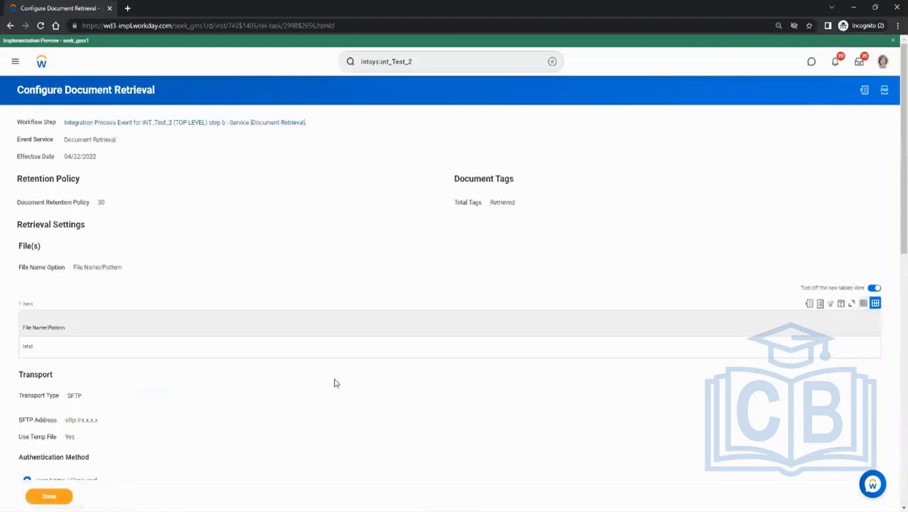
- Review the saved Document Retrieval page, highlighting the transport through restriction details
scroll(351, 209, "down", 8)
scroll(280, 259, "down", 1)
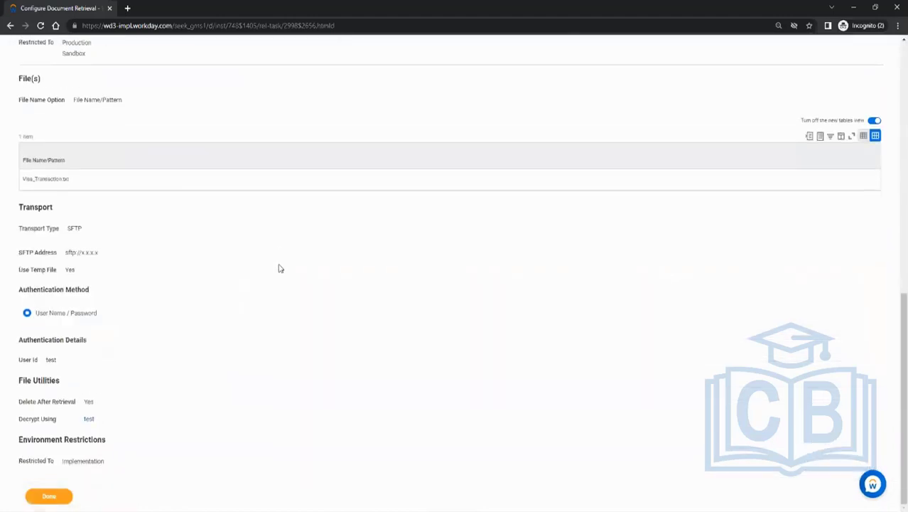
scroll(267, 300, "up", 10)
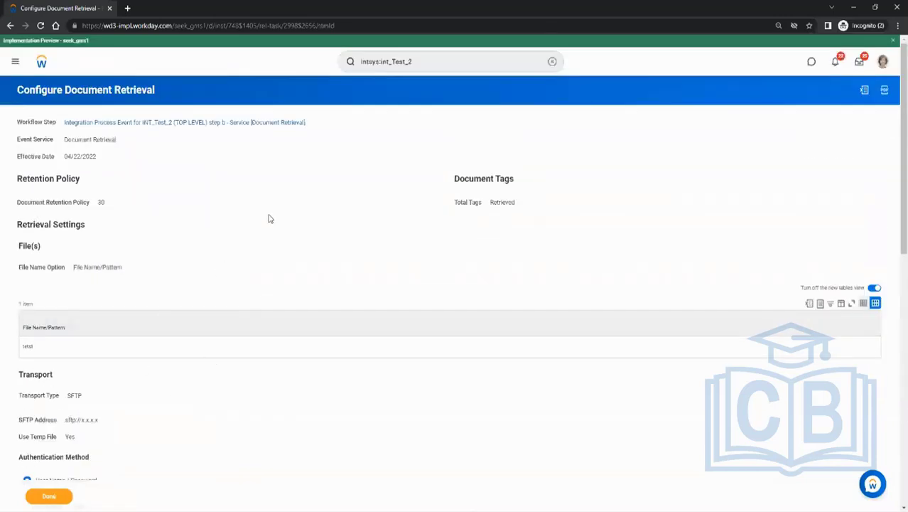
scroll(607, 190, "down", 1)
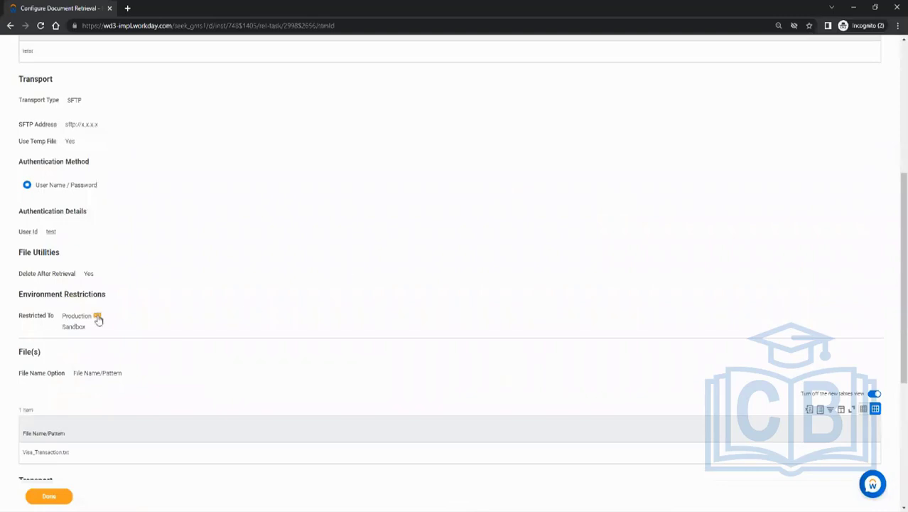
left_click_drag(16, 93, 125, 296)
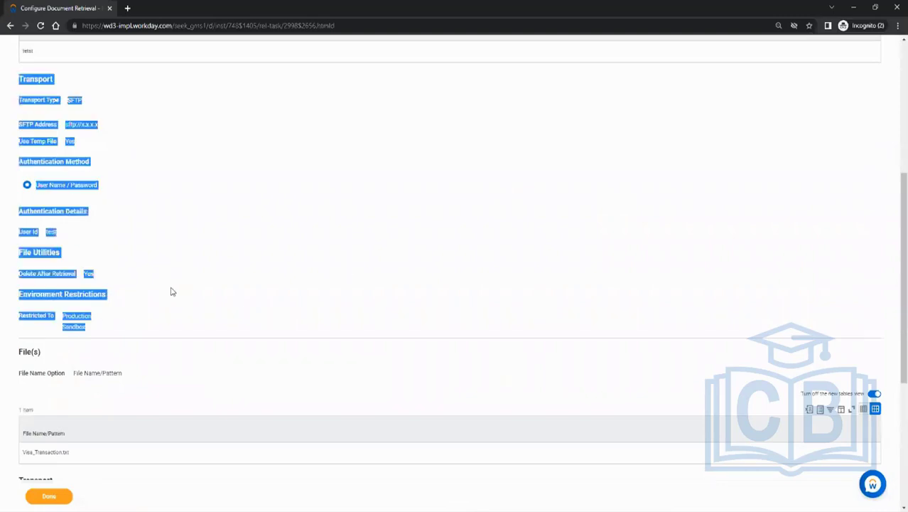
left_click(213, 258)
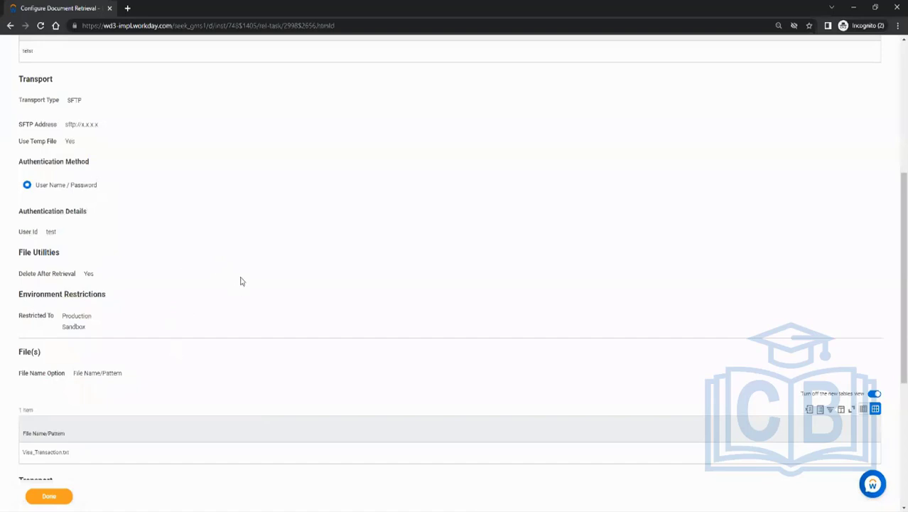
- Revisit the restriction details, finish with Done, and pick Configure Document Retrieval for step b
scroll(231, 280, "up", 3)
scroll(216, 298, "up", 2)
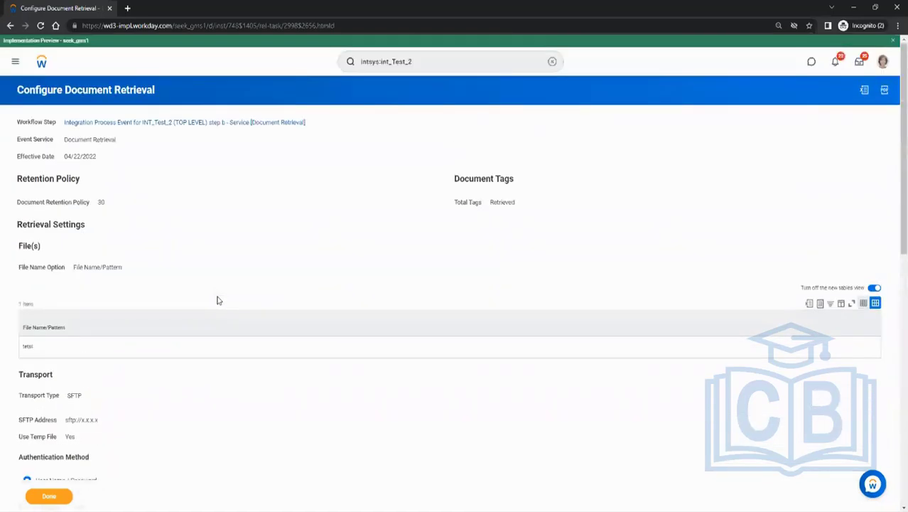
scroll(216, 298, "down", 10)
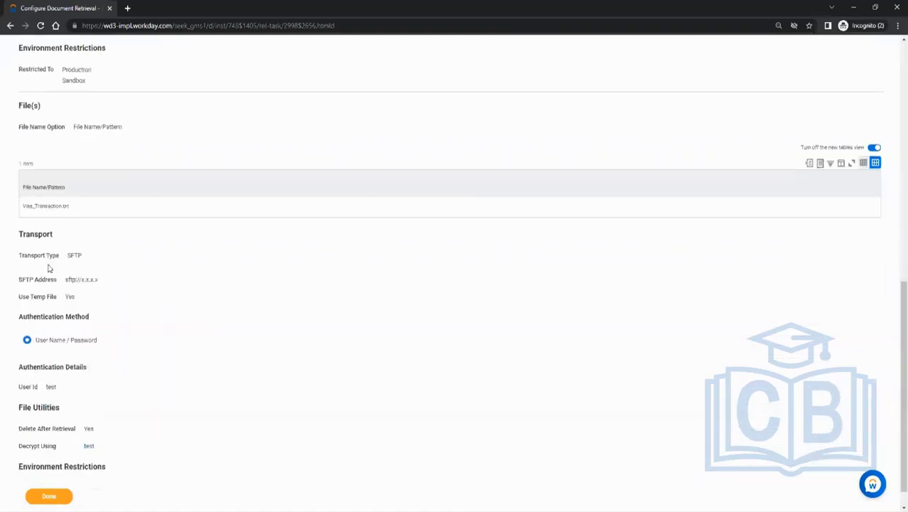
left_click_drag(49, 264, 176, 392)
left_click(270, 363)
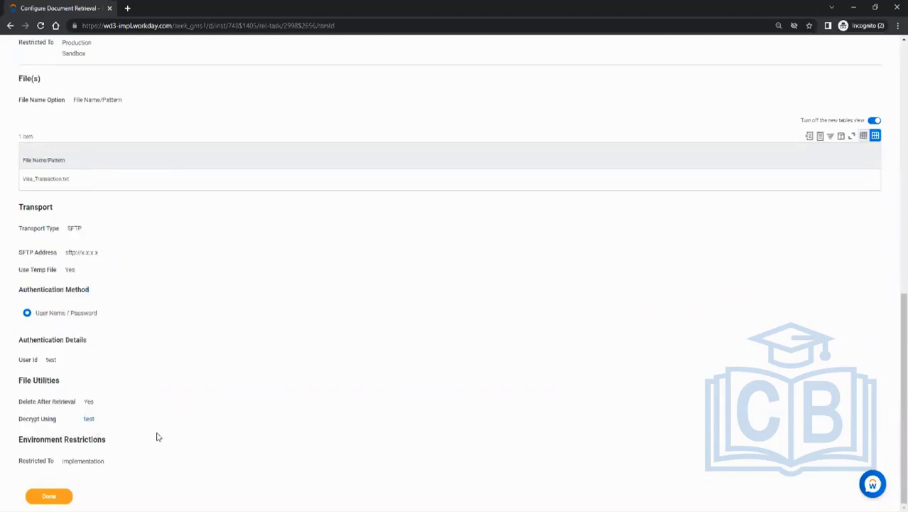
left_click(51, 497)
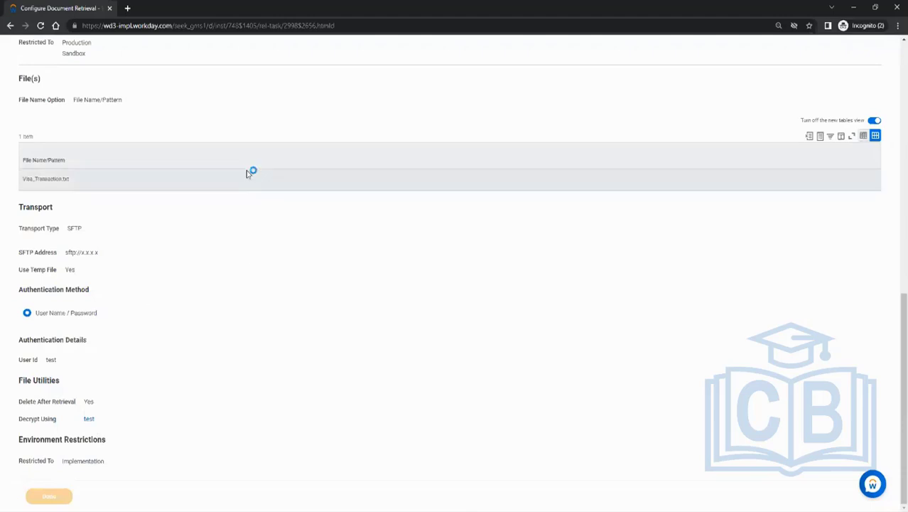
left_click(118, 327)
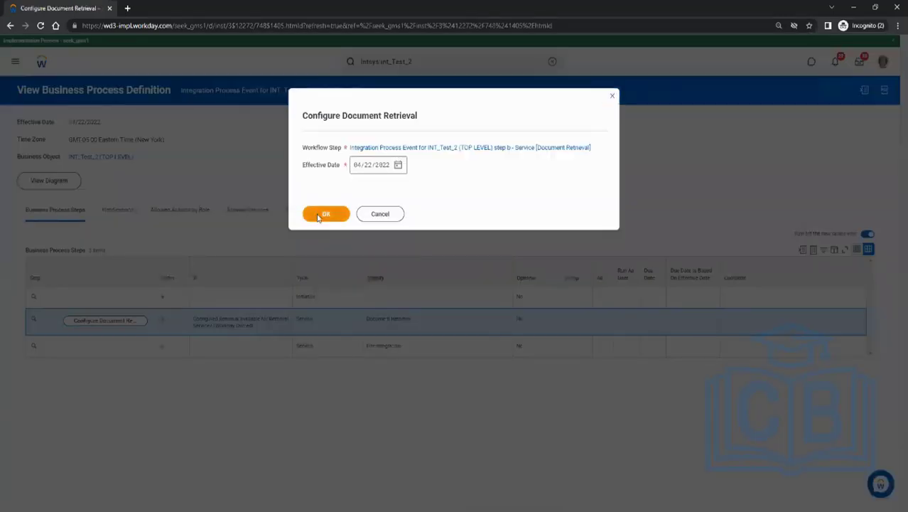
- Confirm the effective date, look over step b's file, transport and restriction settings, then cancel
left_click(325, 215)
scroll(309, 256, "down", 15)
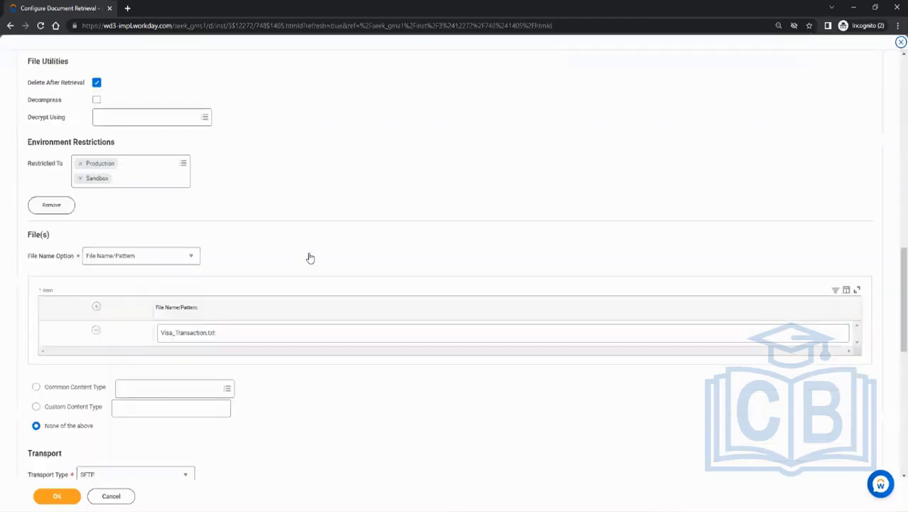
scroll(48, 426, "down", 3)
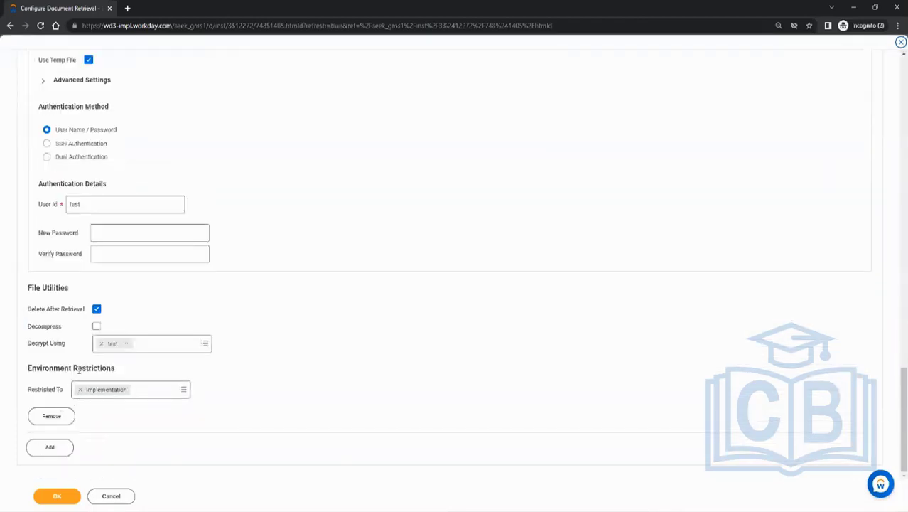
scroll(269, 309, "up", 1)
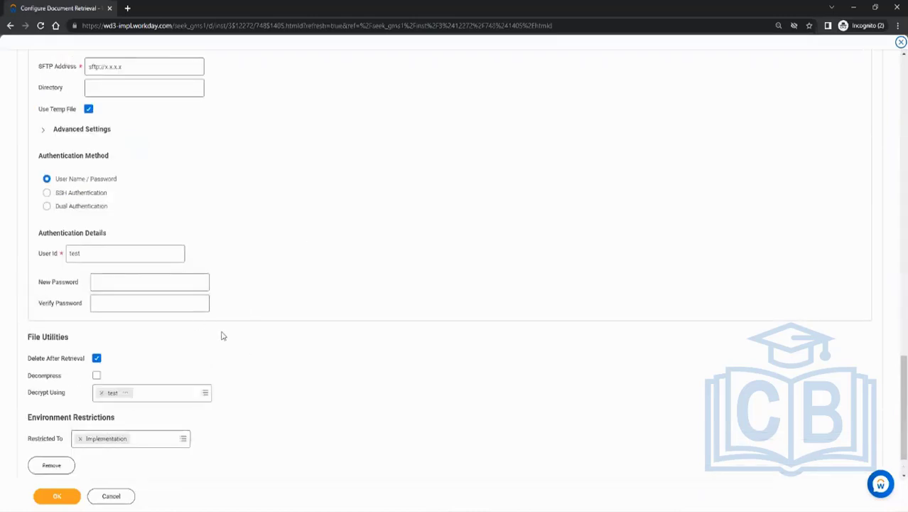
scroll(223, 335, "up", 4)
scroll(213, 334, "up", 2)
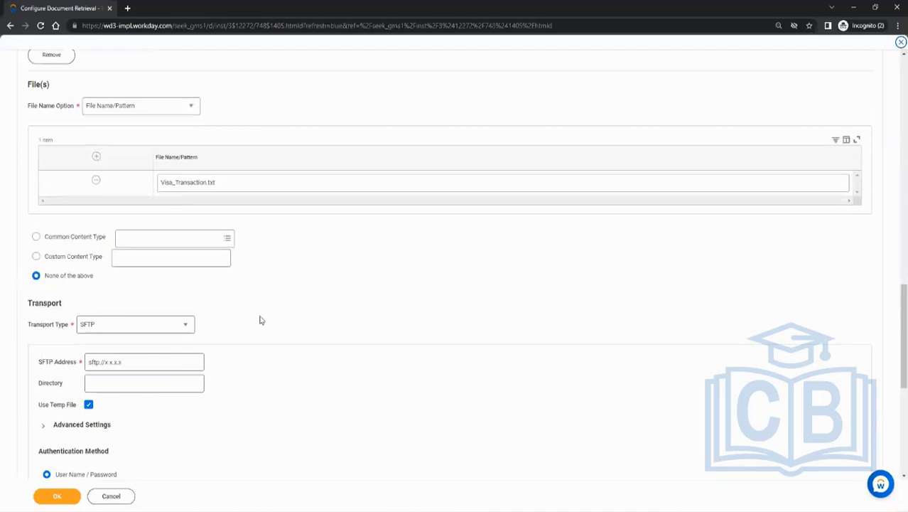
scroll(162, 318, "up", 3)
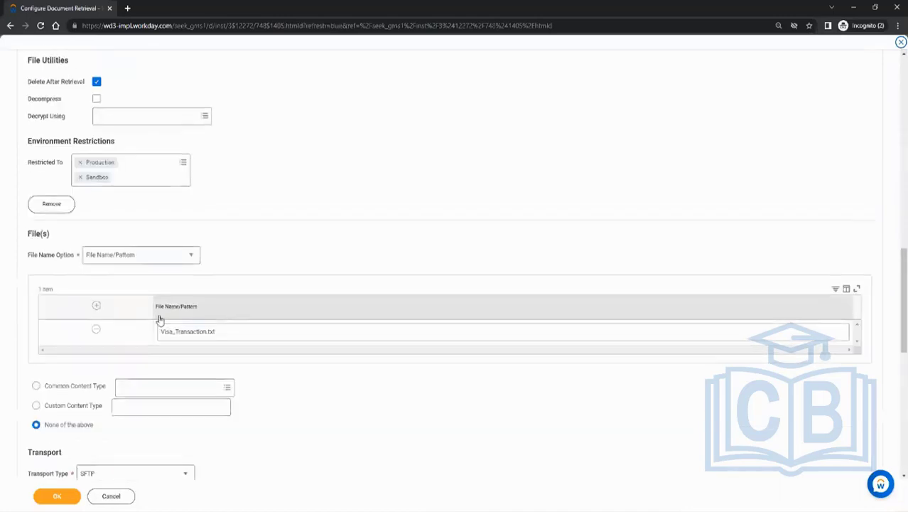
scroll(142, 306, "up", 2)
scroll(121, 299, "up", 2)
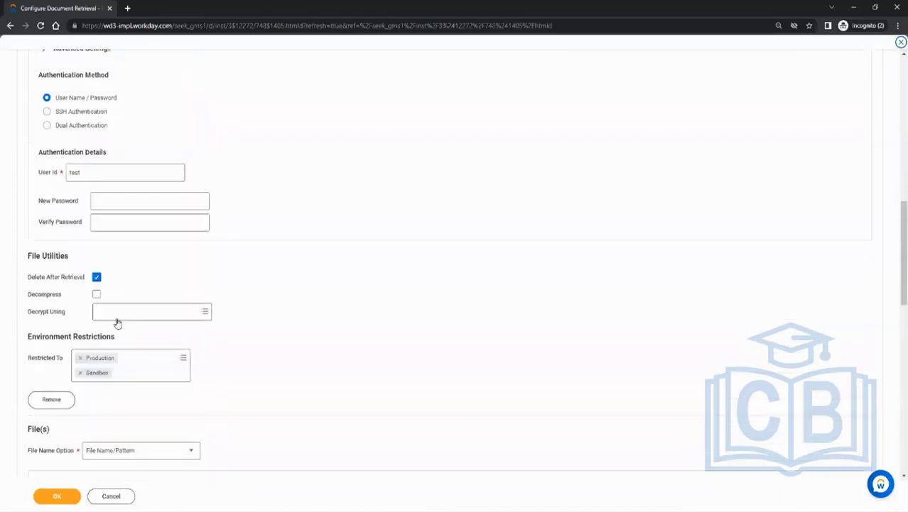
scroll(143, 263, "up", 2)
scroll(153, 312, "up", 3)
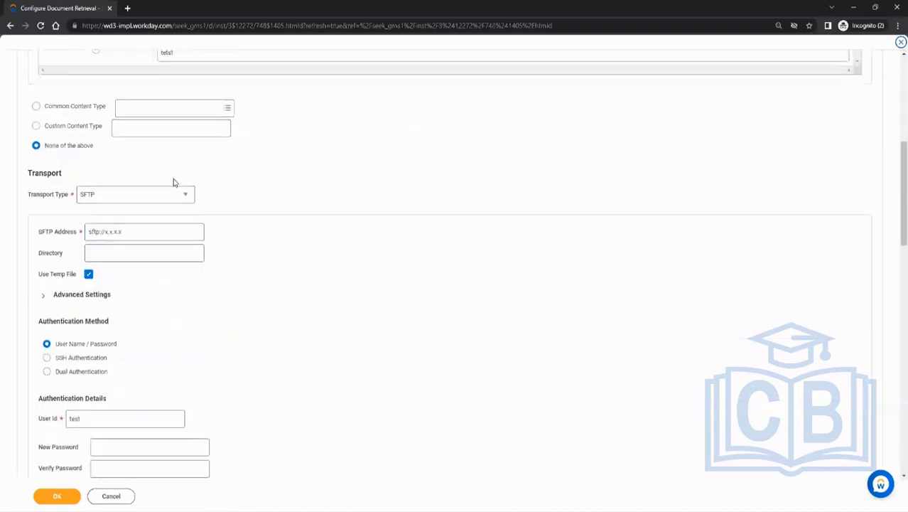
scroll(139, 254, "up", 2)
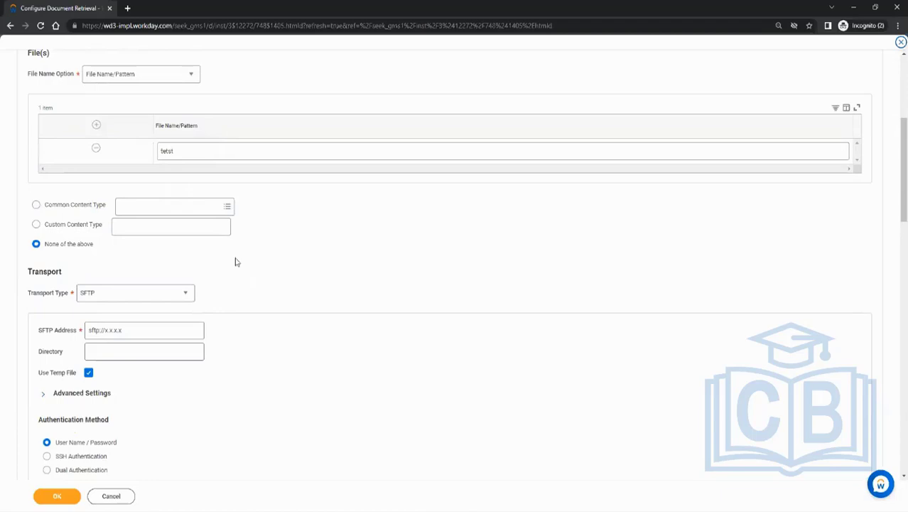
scroll(288, 226, "down", 4)
scroll(287, 225, "up", 1)
scroll(287, 225, "up", 10)
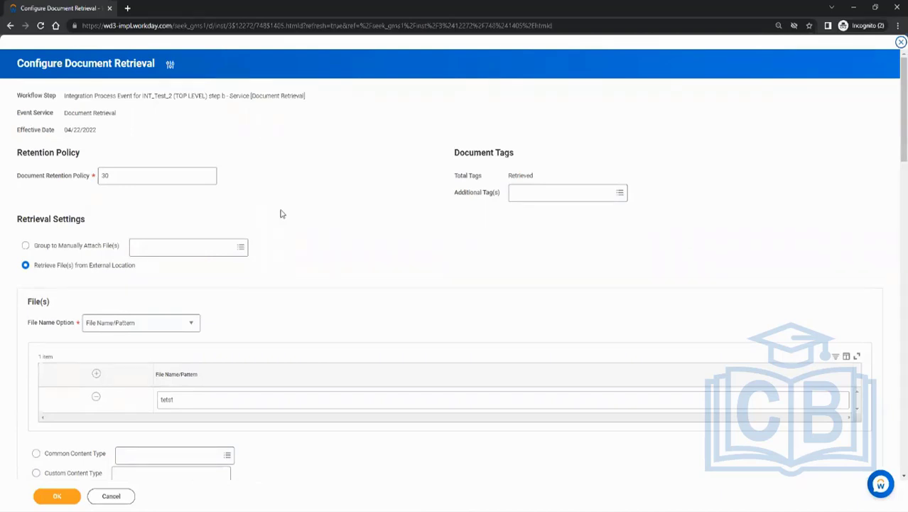
left_click(111, 496)
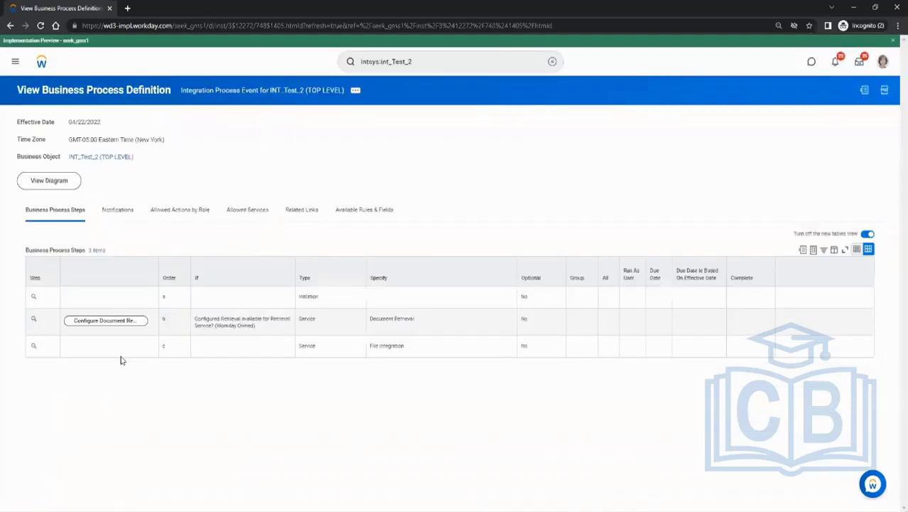
- Reopen step b's retrieval configuration and check the SFTP address sftp://x.x.x.x for file tetst
left_click(111, 322)
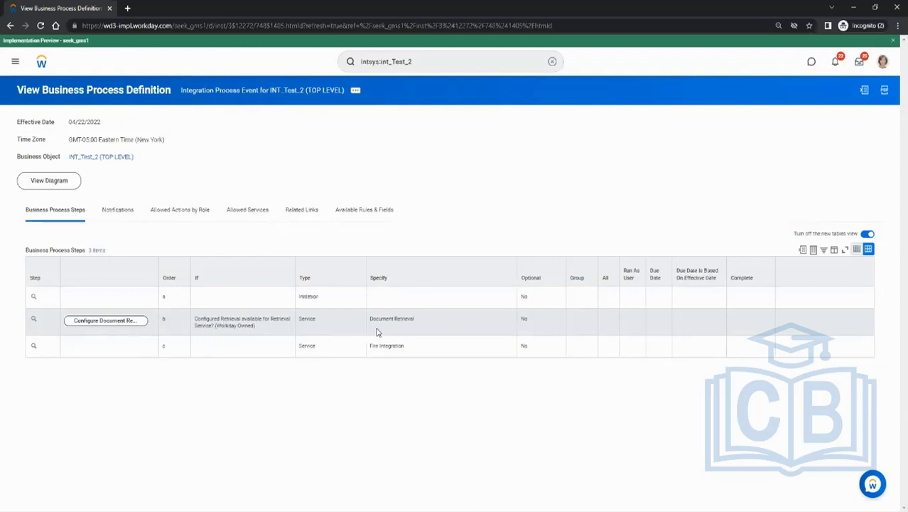
left_click(110, 324)
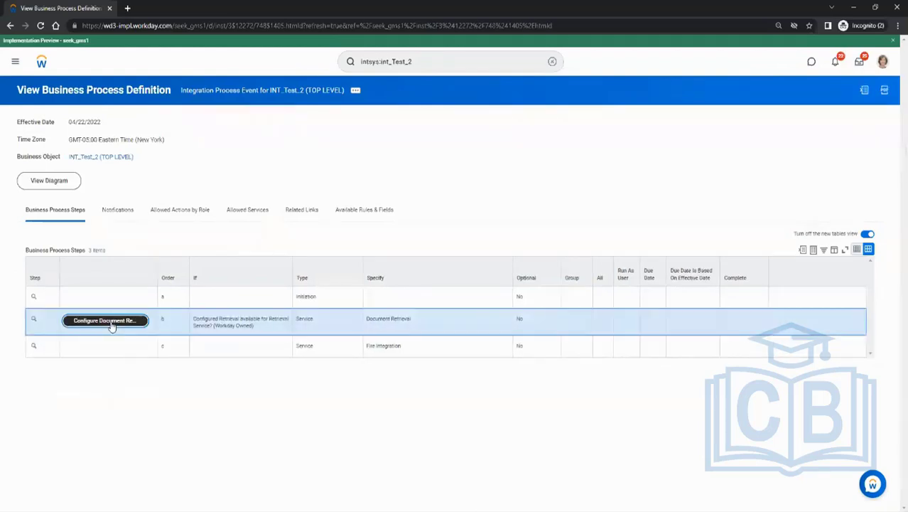
left_click(338, 220)
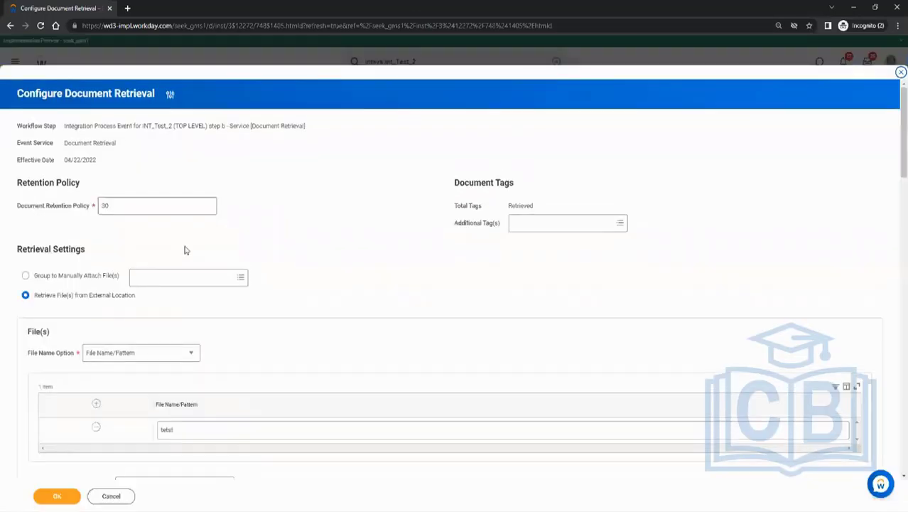
scroll(293, 260, "down", 10)
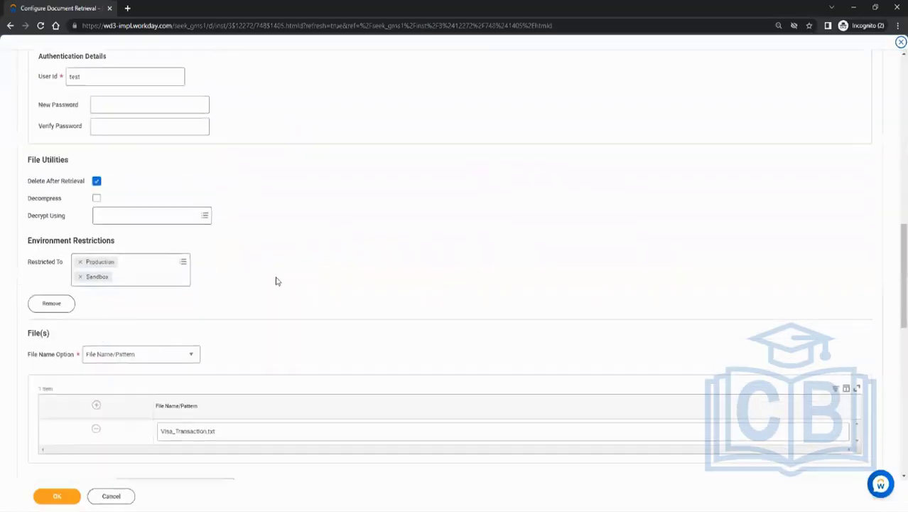
scroll(276, 282, "down", 8)
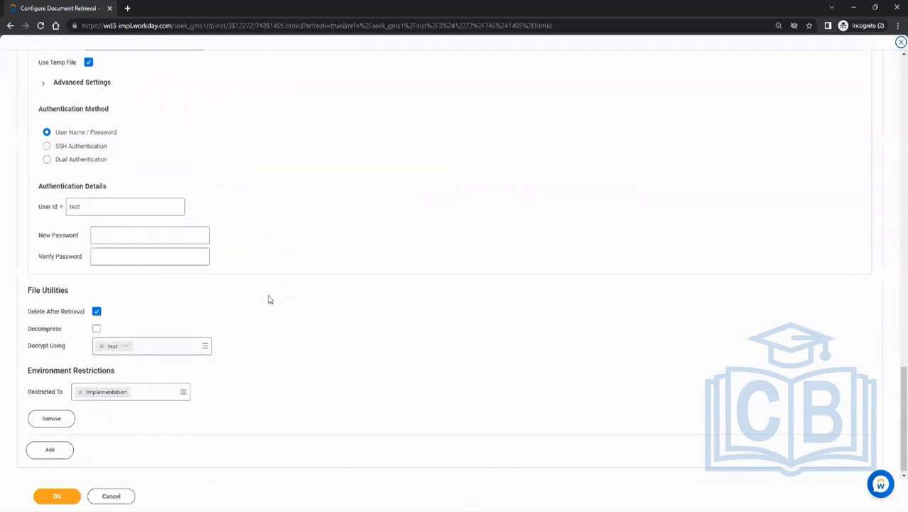
scroll(269, 299, "up", 10)
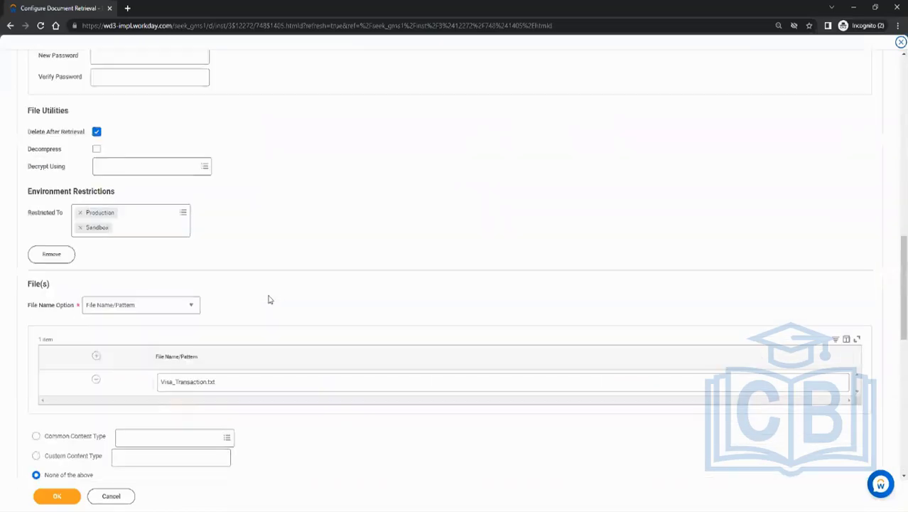
scroll(269, 299, "up", 10)
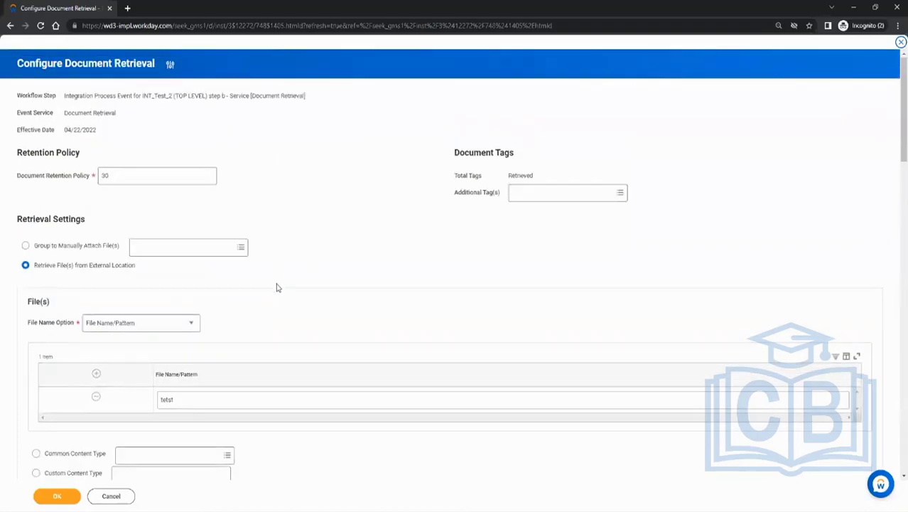
scroll(326, 283, "down", 4)
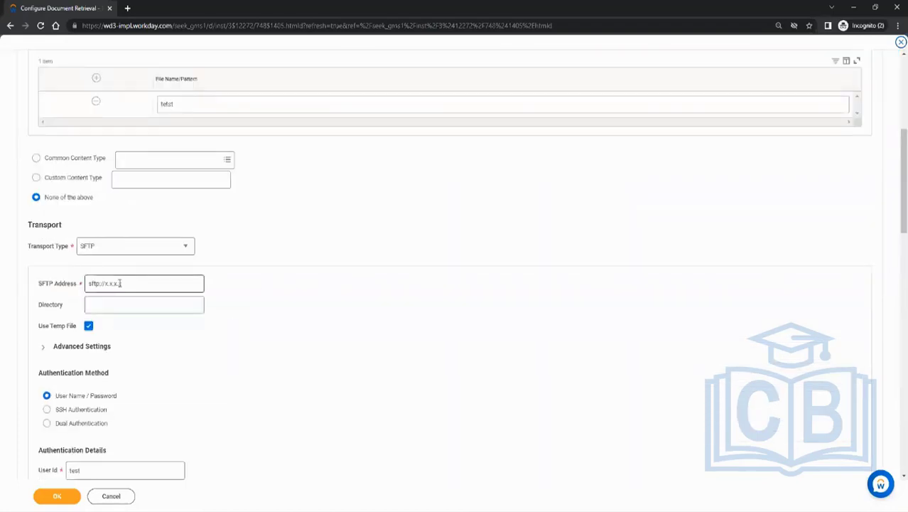
left_click_drag(92, 283, 168, 285)
left_click(330, 319)
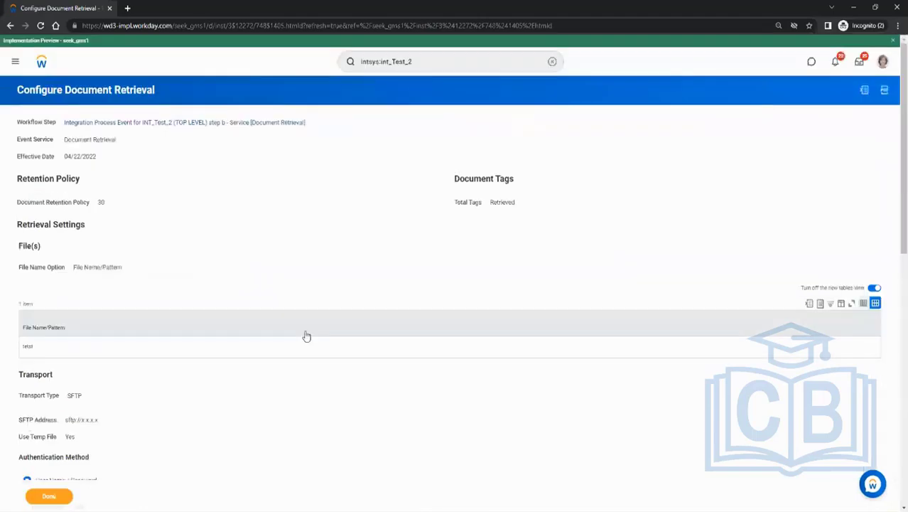
- Close step b's saved retrieval settings with Done to return to the INT_Test_2 definition
left_click(49, 495)
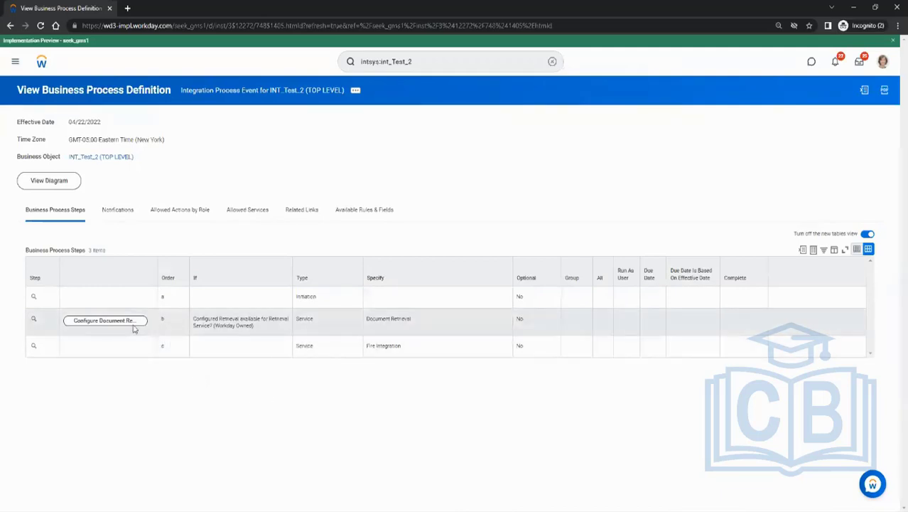
- Search intsys:int_Test_2 and choose Integration > Test Transport from its related actions
left_click(434, 65)
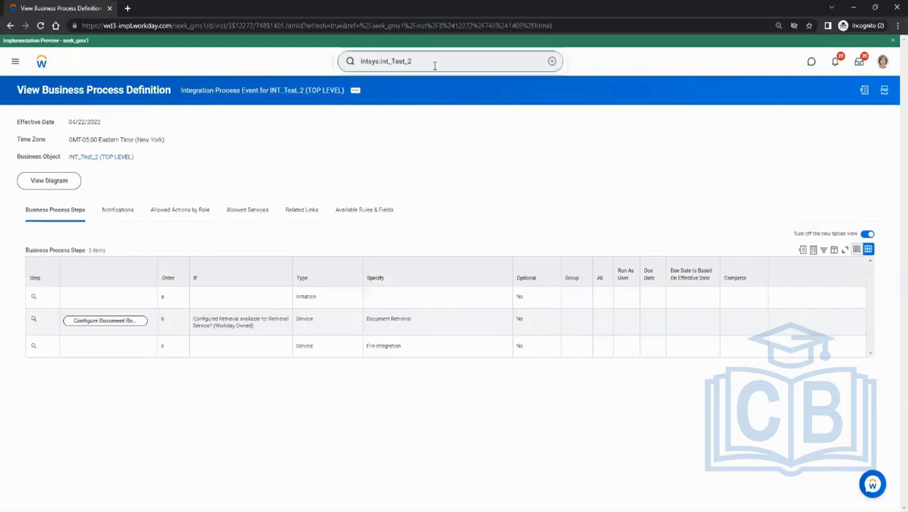
key("Return")
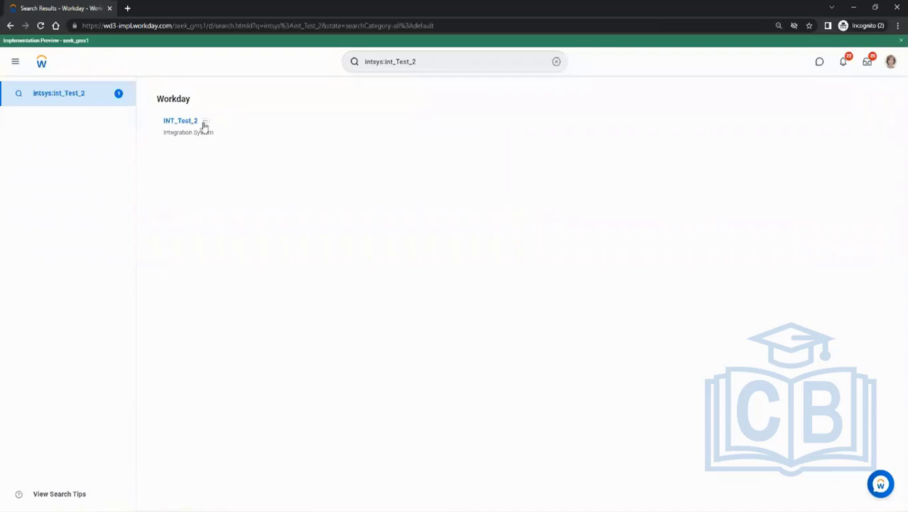
left_click(205, 122)
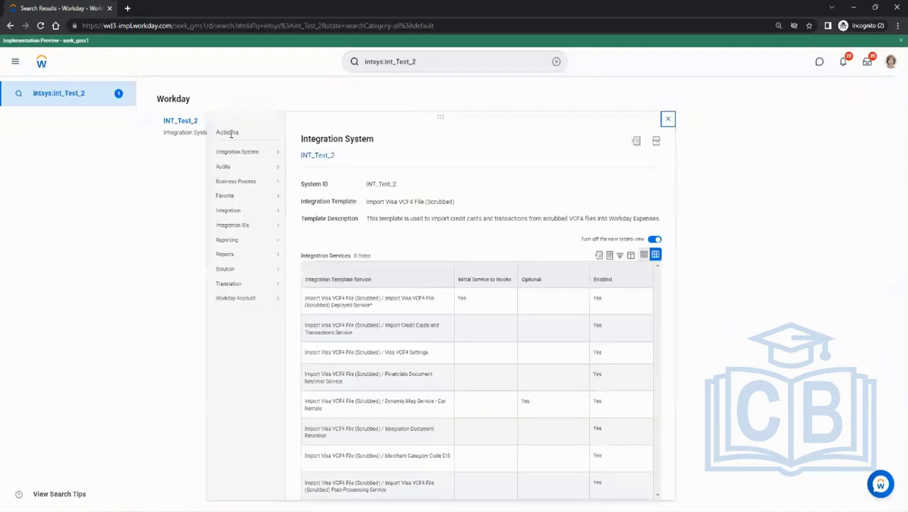
mouse_move(234, 214)
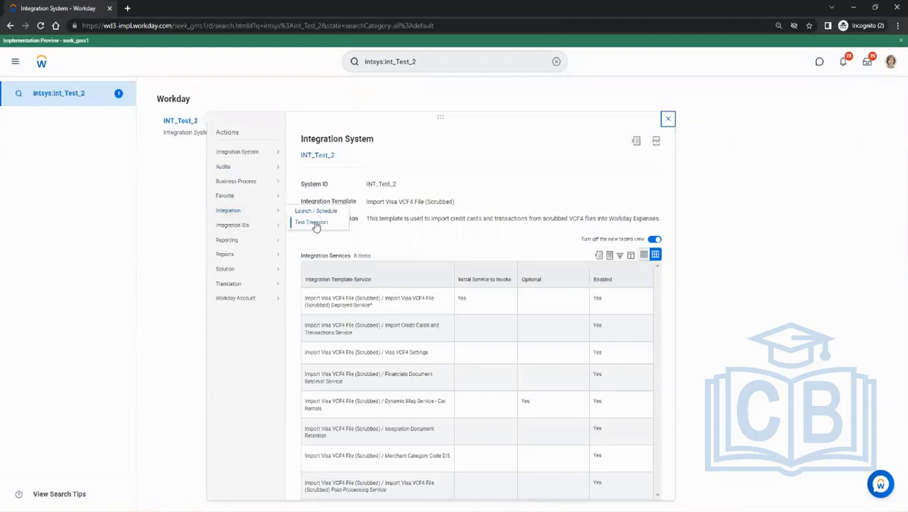
left_click(312, 223)
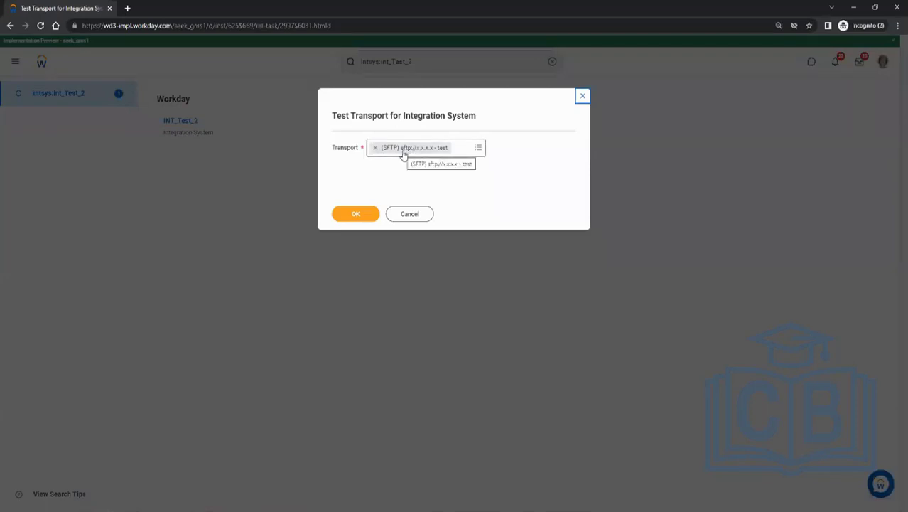
- Run a Connect test on the SFTP transport, which fails because the endpoint cannot be resolved
left_click(357, 216)
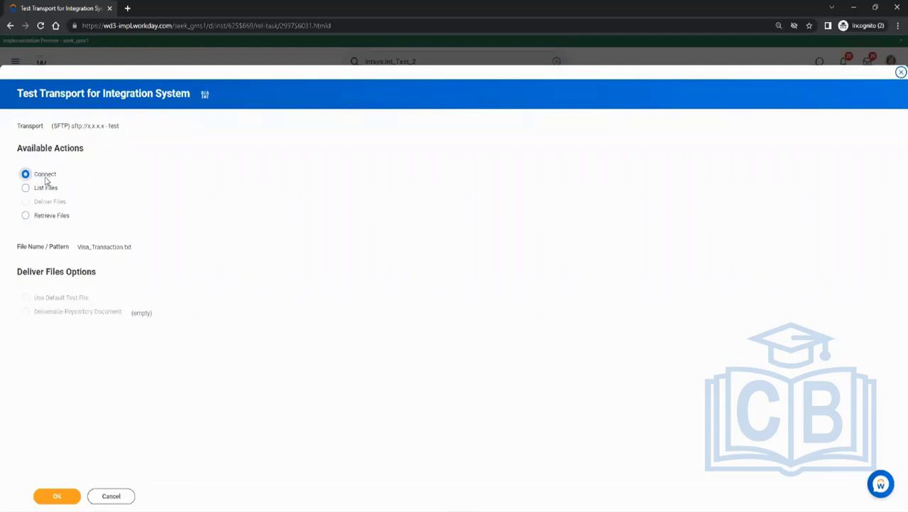
left_click(68, 493)
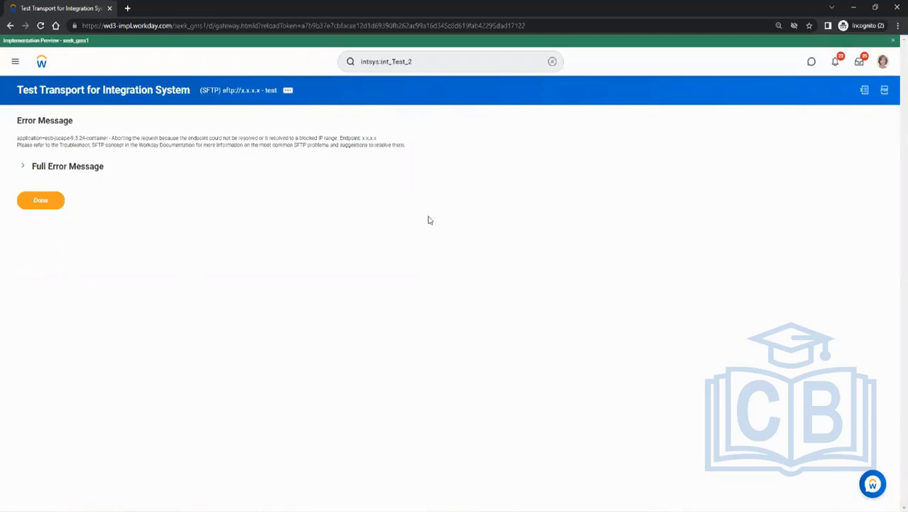
- Expand and read the full error stack trace, then rerun the intsys:int_Test_2 search
triple_click(363, 139)
left_click(182, 171)
left_click(28, 170)
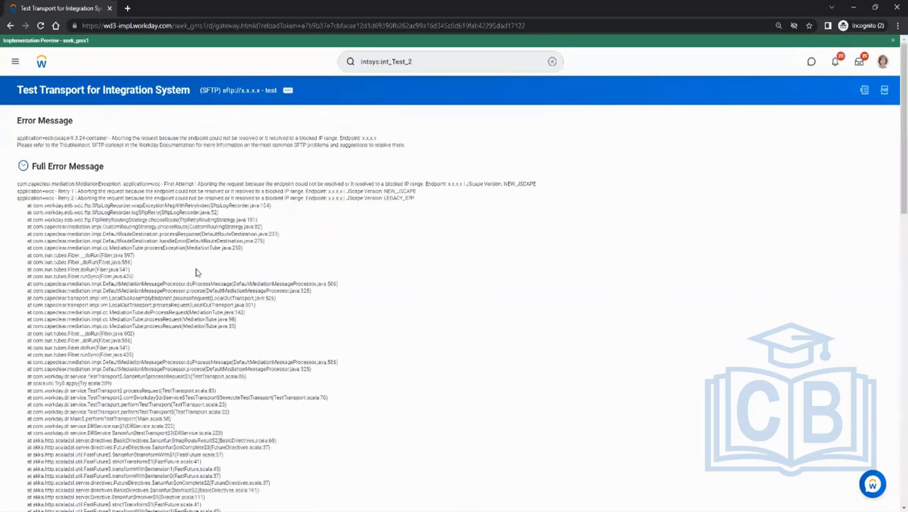
scroll(197, 269, "down", 10)
scroll(199, 268, "up", 15)
left_click(436, 62)
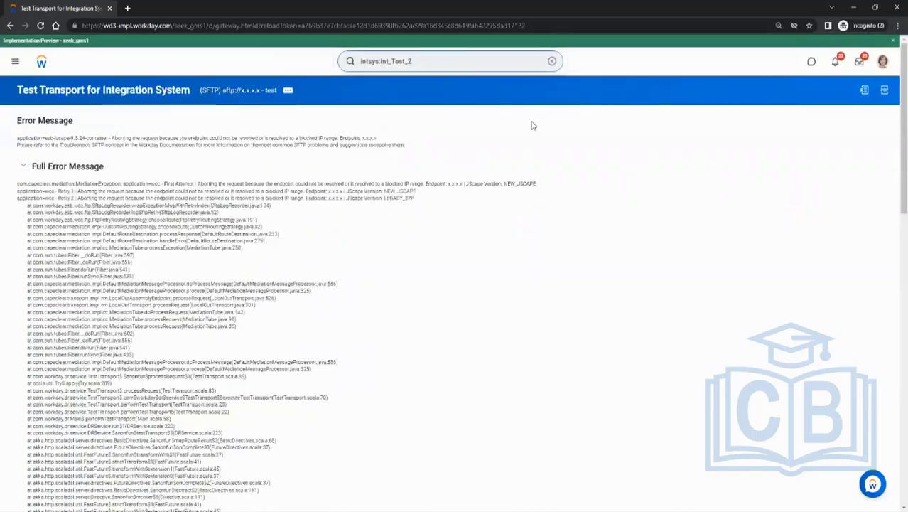
key("Return")
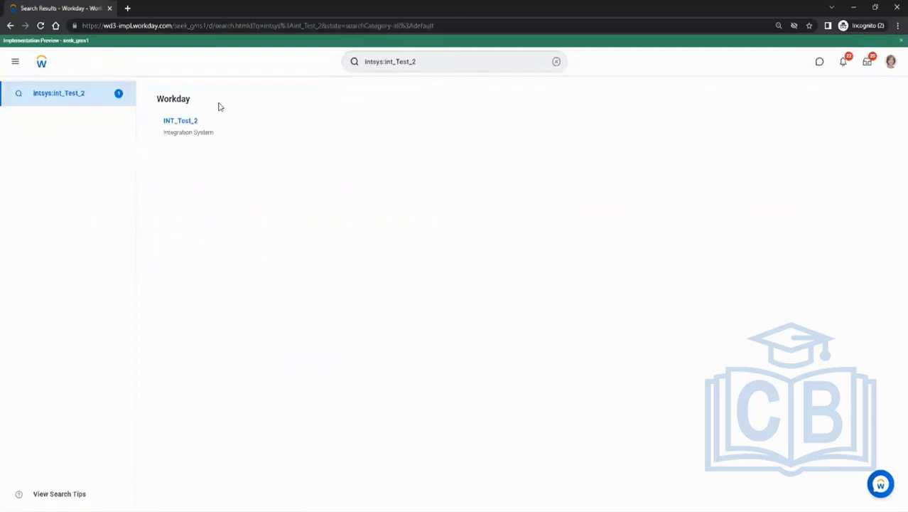
- Open Configure Document Retrieval on INT_Test_2's Integration Process Event business process definition
left_click(187, 127)
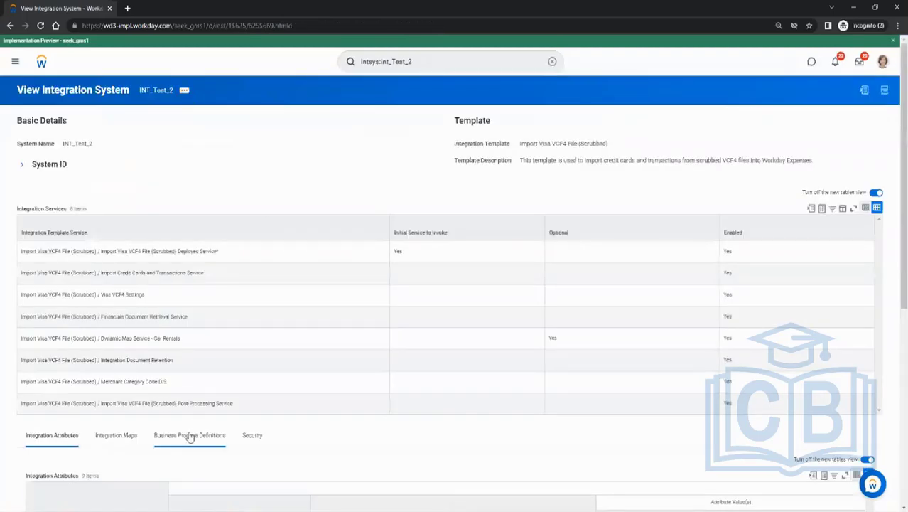
left_click(189, 434)
scroll(258, 442, "down", 1)
left_click(400, 469)
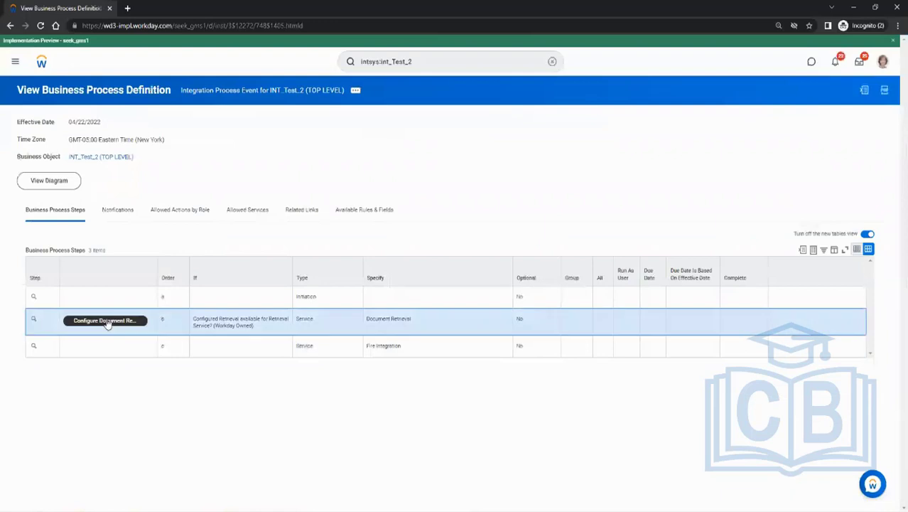
left_click(107, 321)
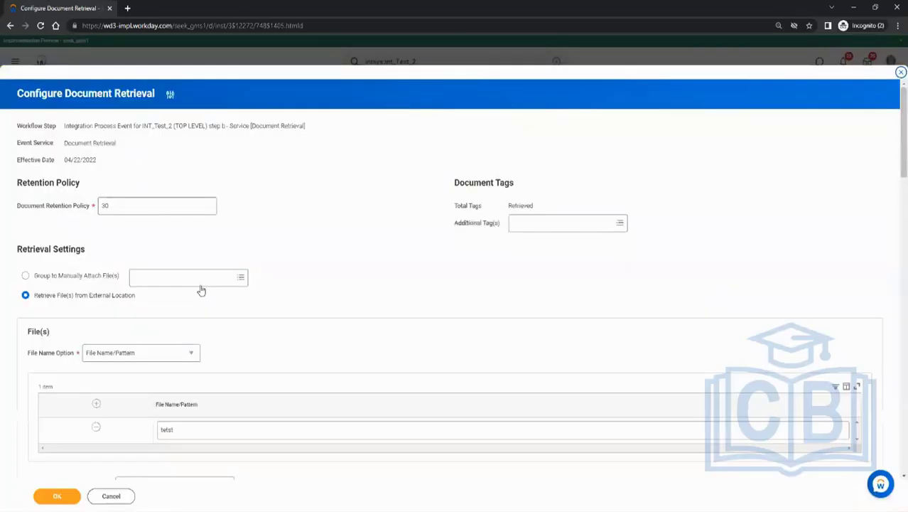
- Set Group to Manually Attach File(s) to Integration Administrator, save, and open that group
scroll(105, 361, "down", 5)
scroll(103, 359, "up", 5)
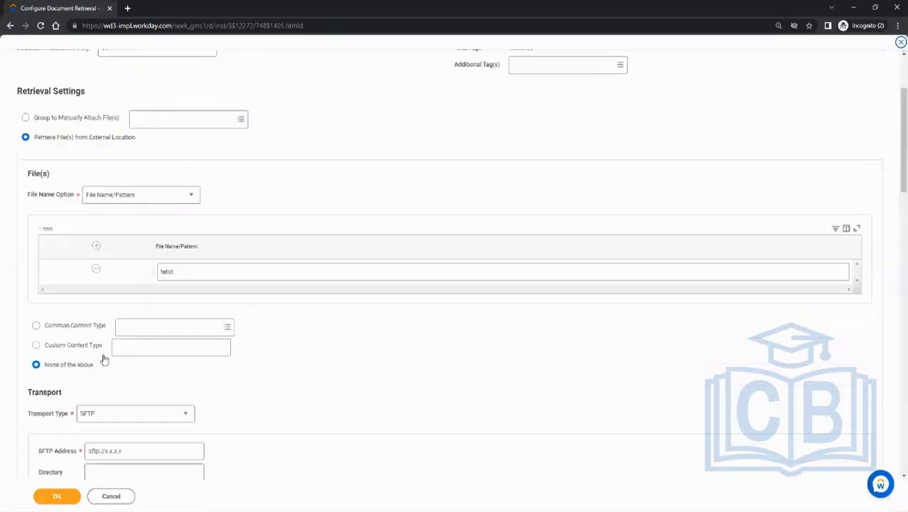
left_click(54, 245)
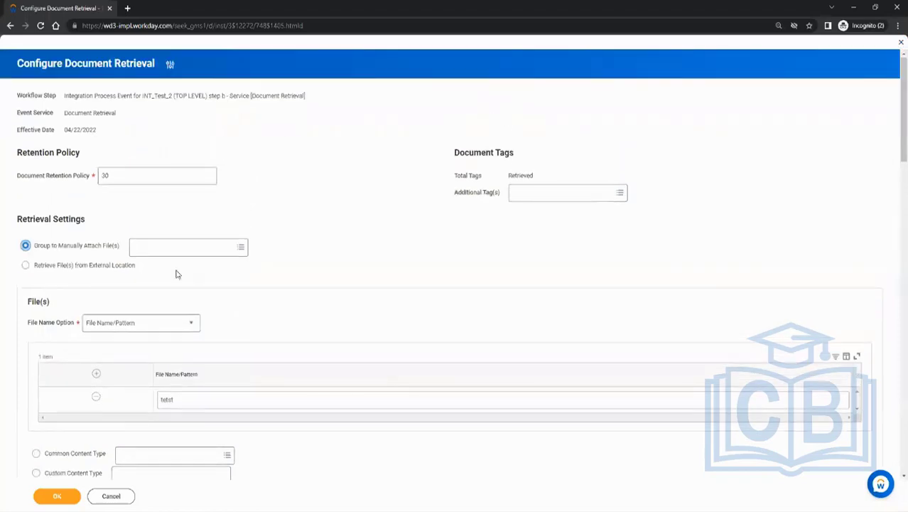
left_click(177, 250)
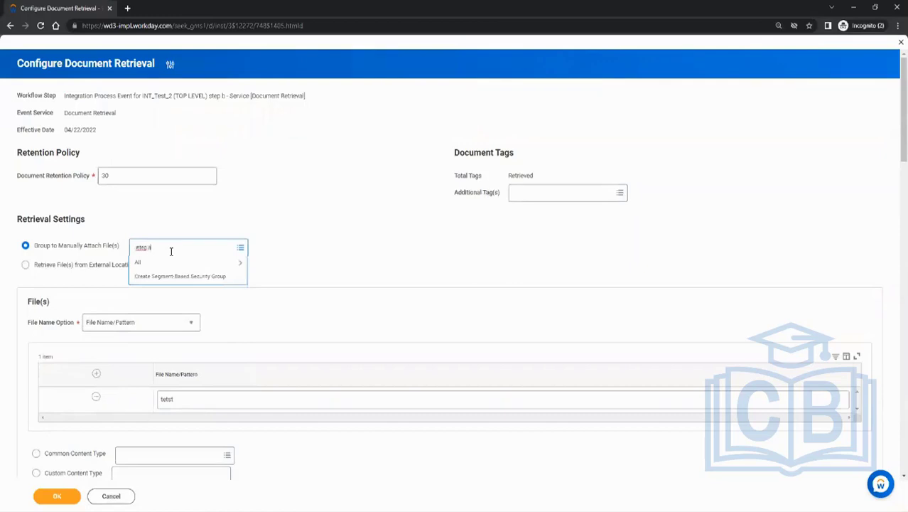
type("integ admin")
key("Return")
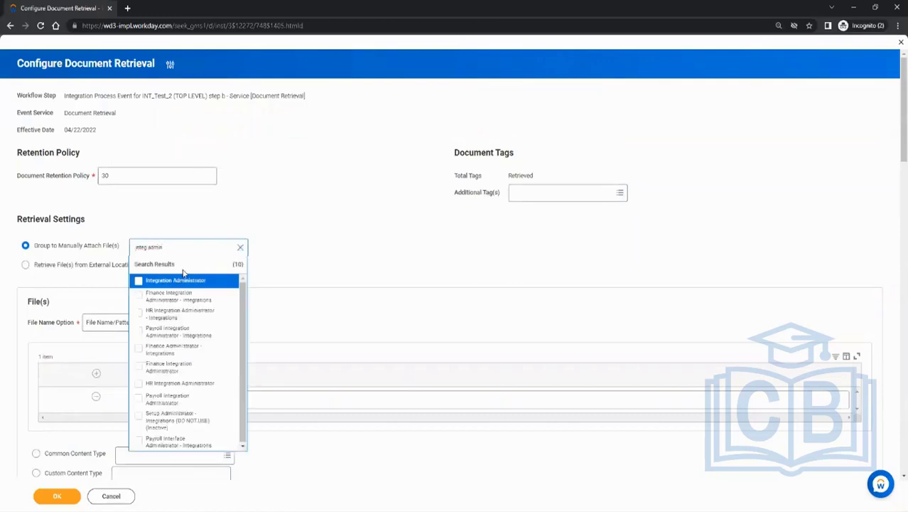
left_click(178, 280)
left_click(277, 278)
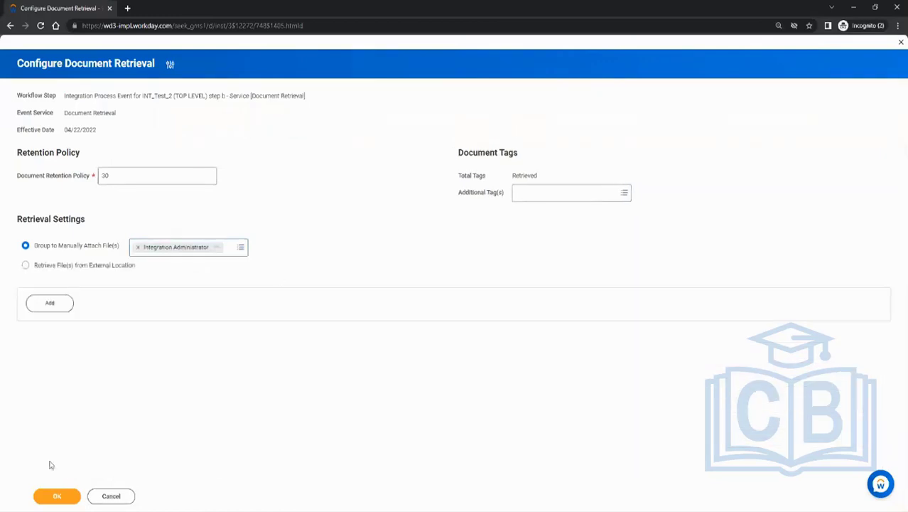
left_click(58, 495)
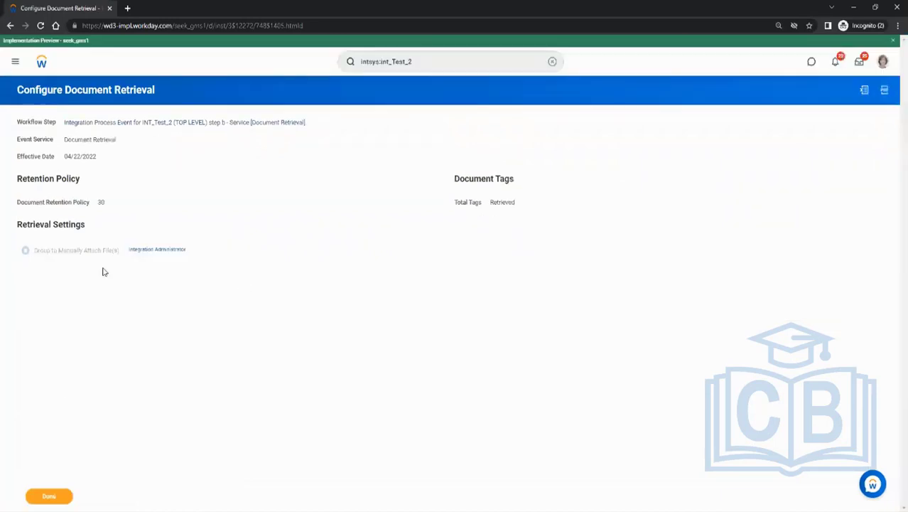
left_click(45, 494)
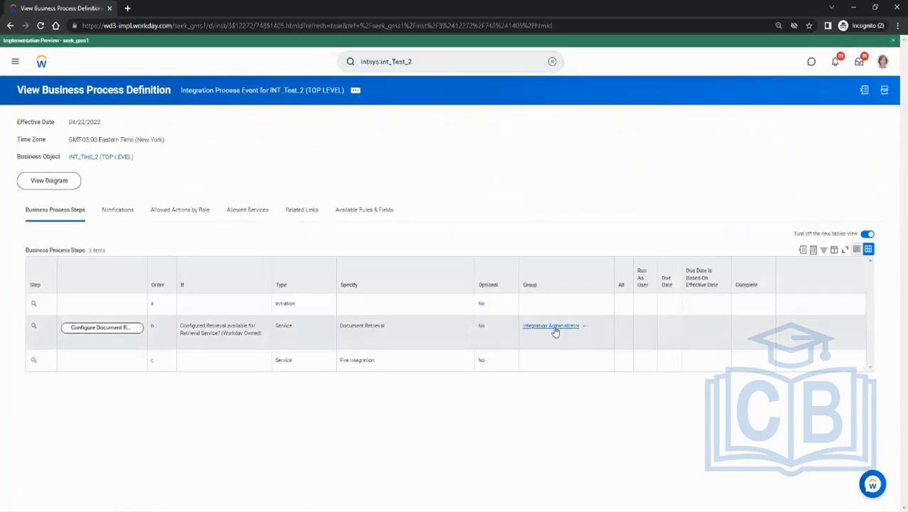
left_click(554, 329)
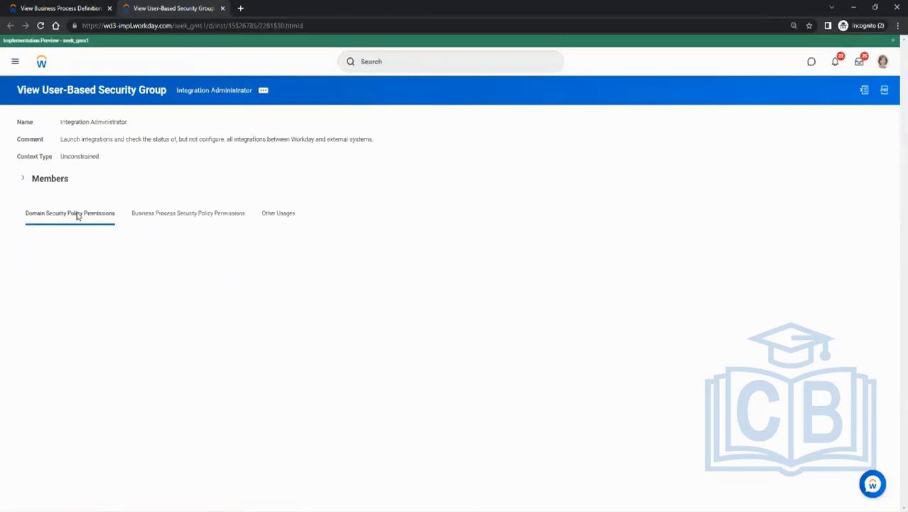
- List all Integration Administrator group members, then return to the View Business Process Definition tab
left_click(50, 179)
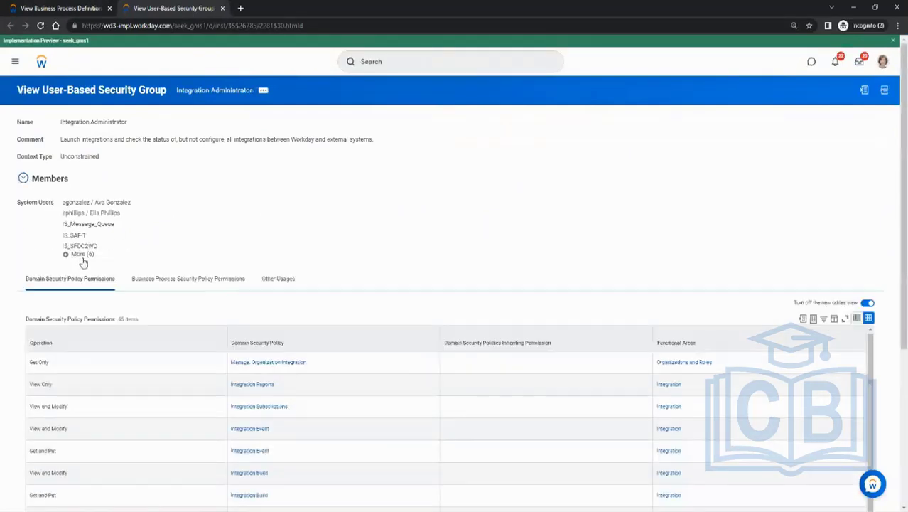
left_click(81, 256)
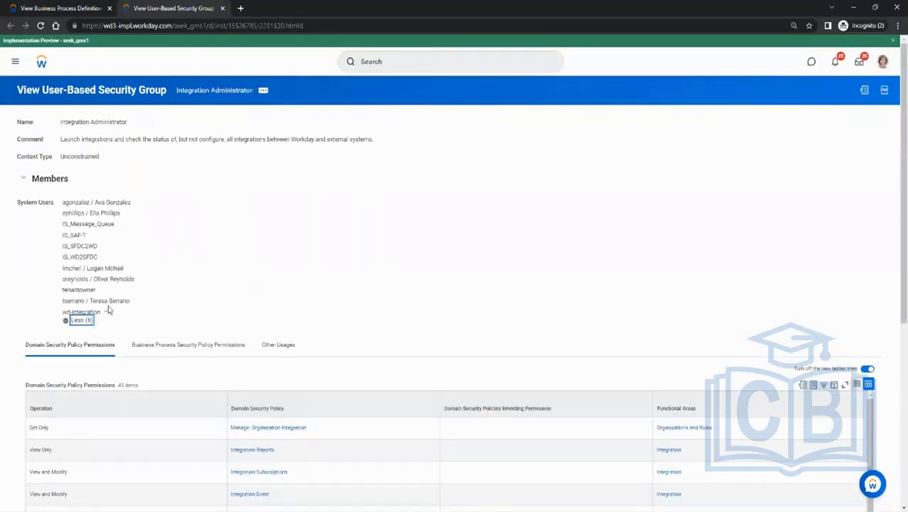
left_click_drag(91, 301, 275, 299)
left_click(246, 288)
mouse_move(149, 301)
mouse_move(139, 222)
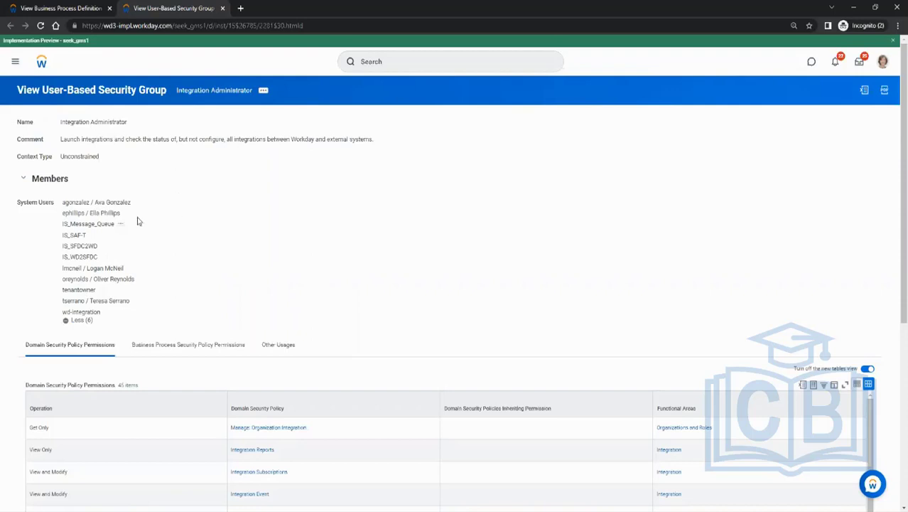
left_click(71, 8)
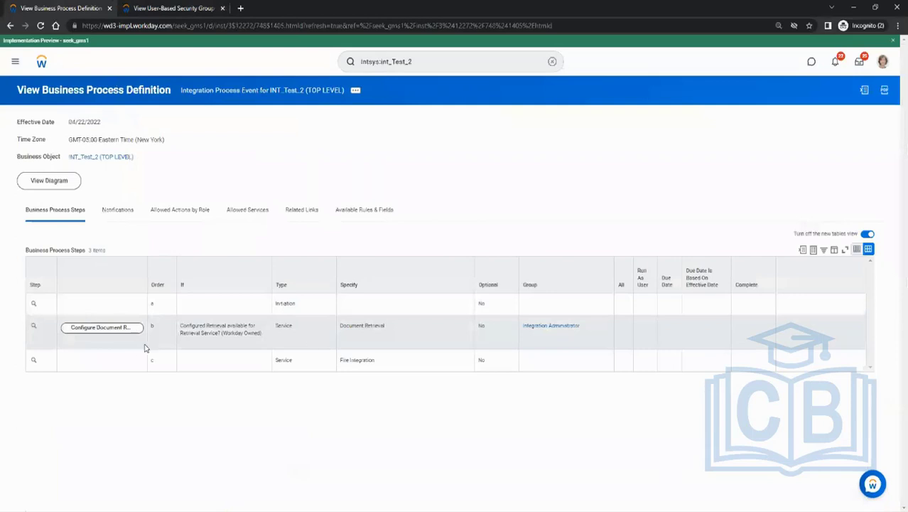
- Search intsys:int_Test_2 again and launch the integration with Run Now
left_click(352, 360)
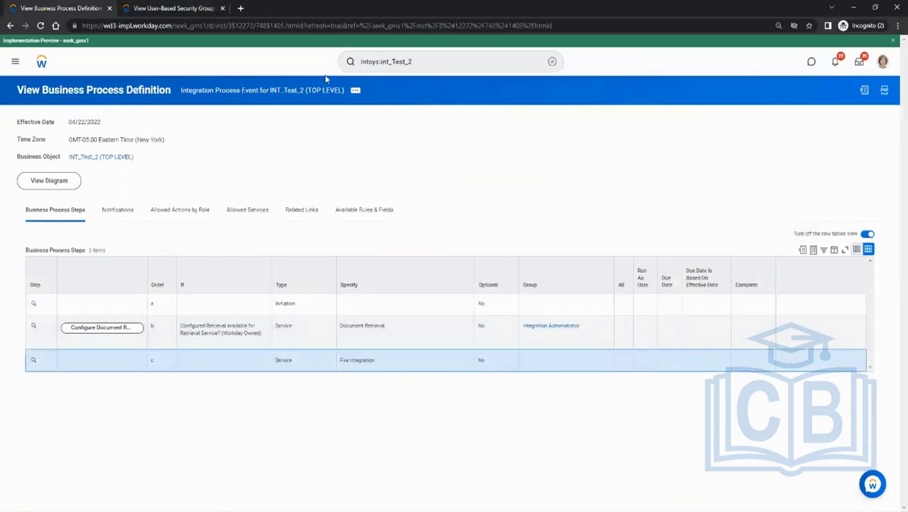
left_click(422, 57)
key("Return")
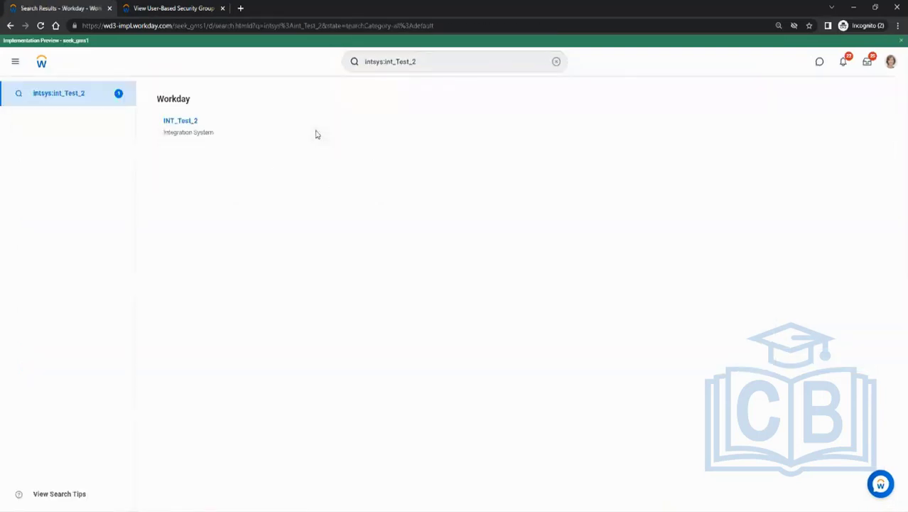
left_click(204, 123)
key("Escape")
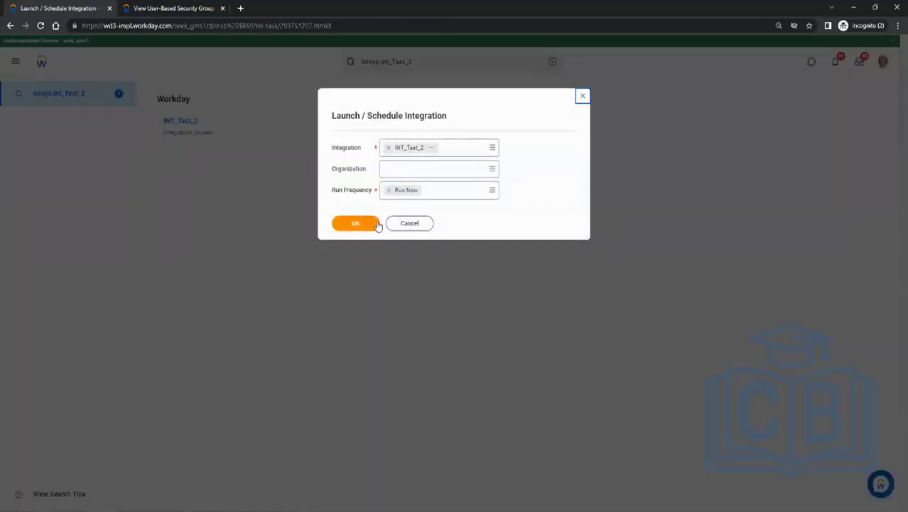
left_click(376, 225)
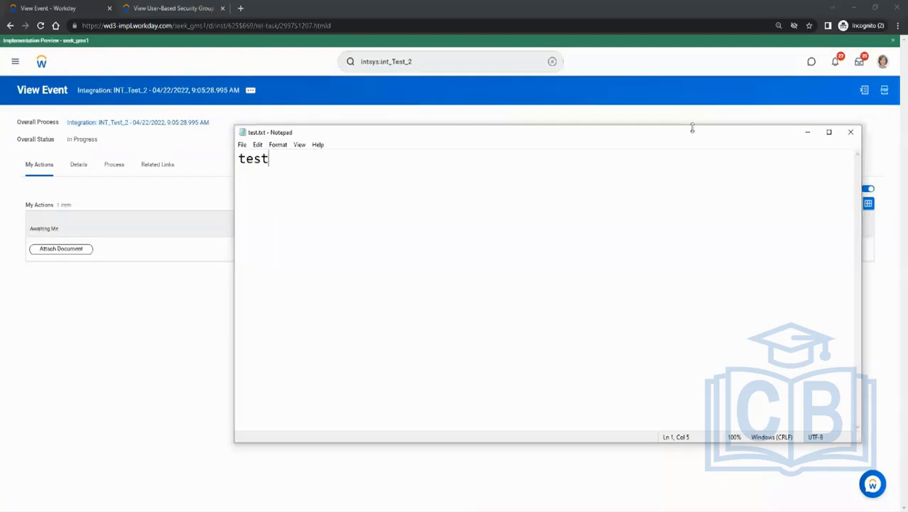
- Attach test.txt.txt to the INT_Test_2 event and submit the step as Completed
left_click(857, 141)
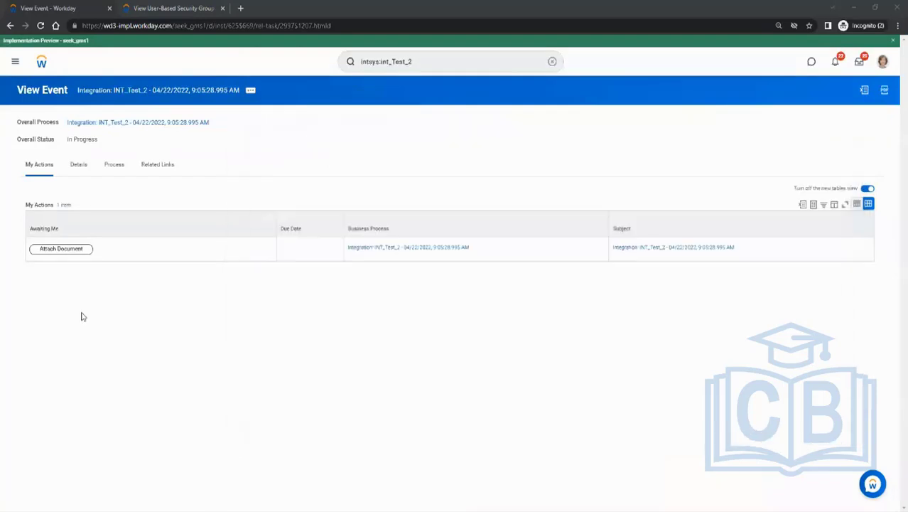
left_click(83, 250)
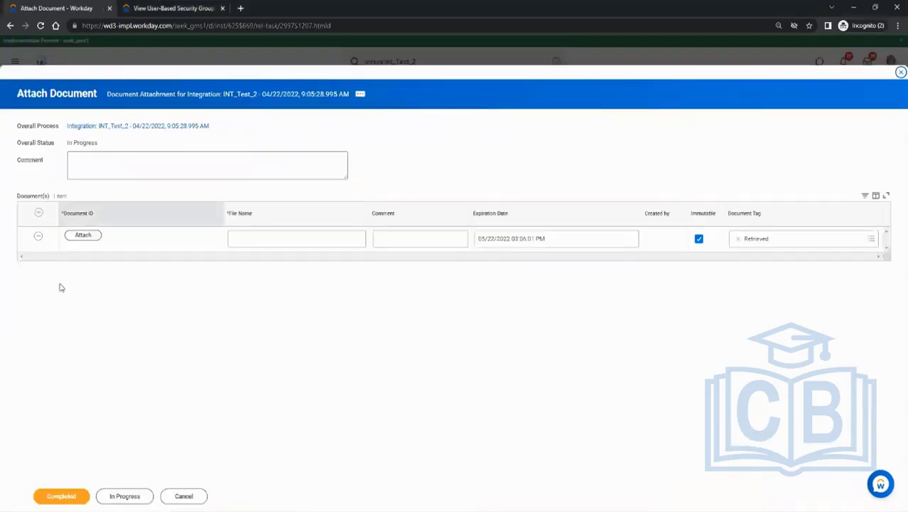
left_click(78, 238)
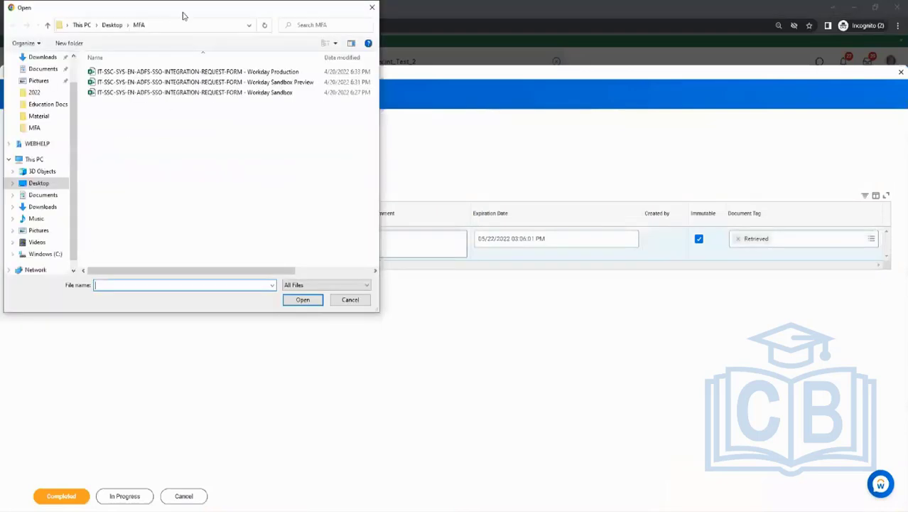
key("Escape")
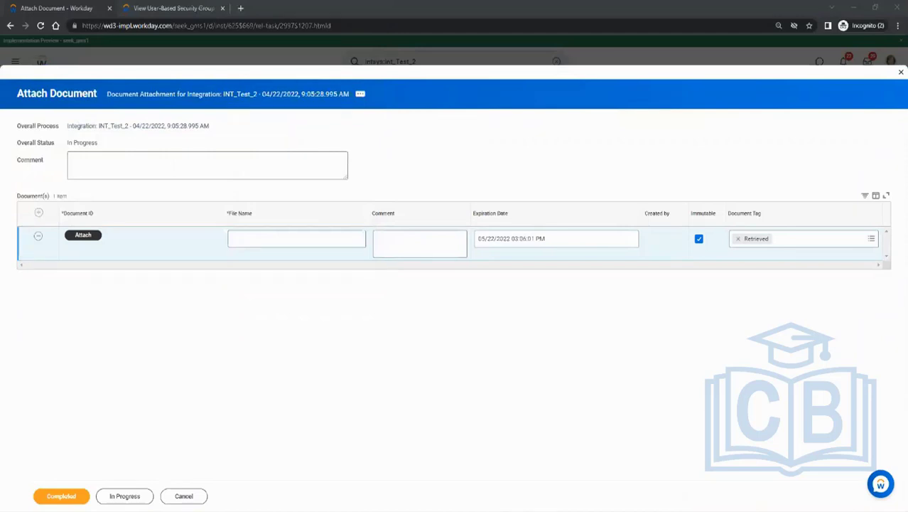
key("Return")
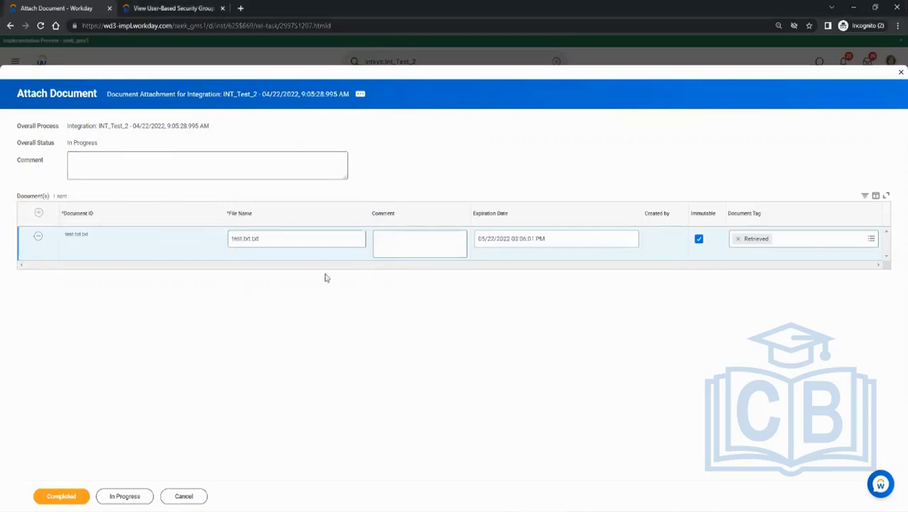
left_click(61, 495)
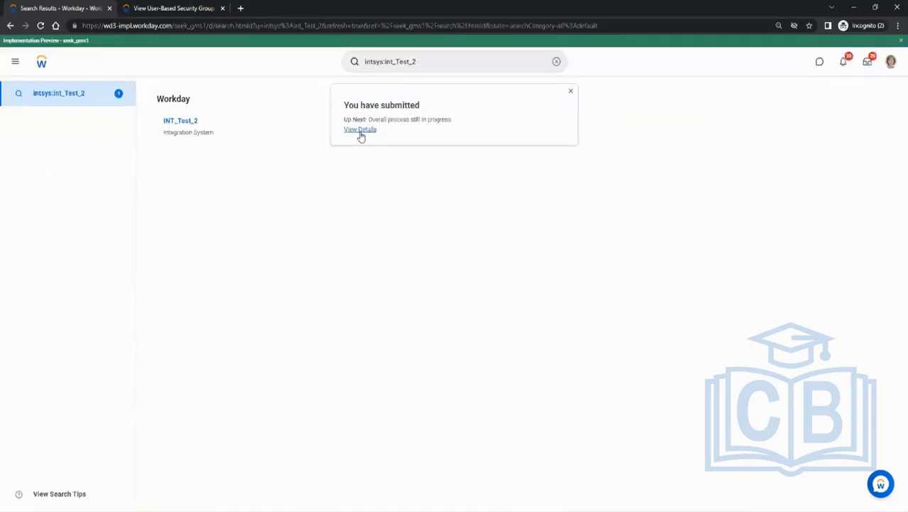
- Open the submitted step's background process and refresh it repeatedly, confirming it is still Processing
left_click(360, 130)
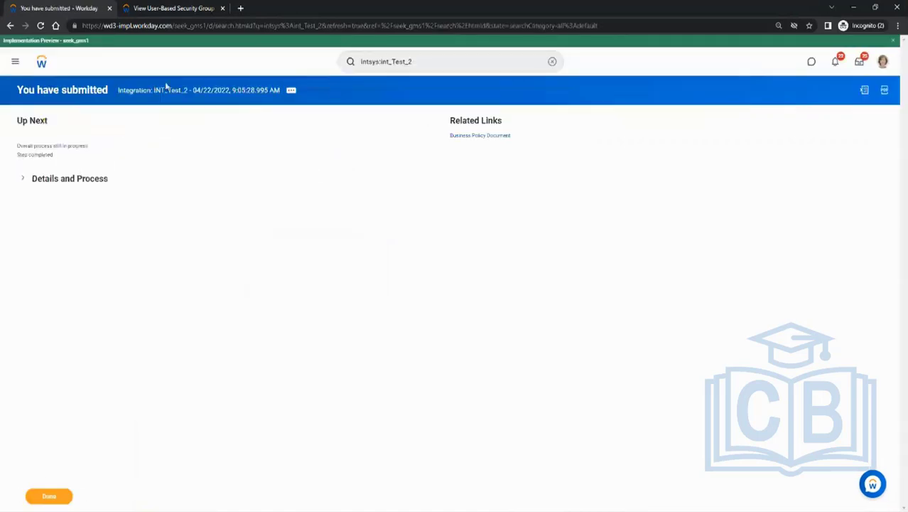
left_click(23, 179)
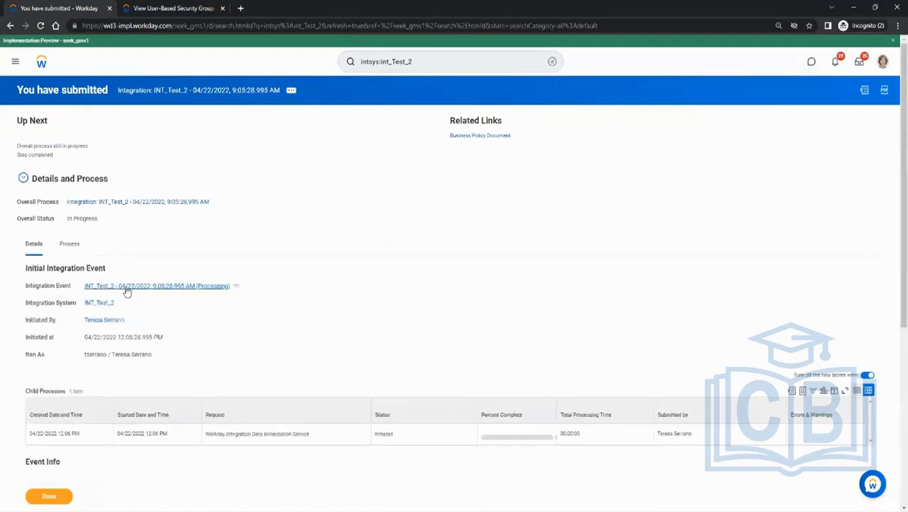
left_click(192, 293)
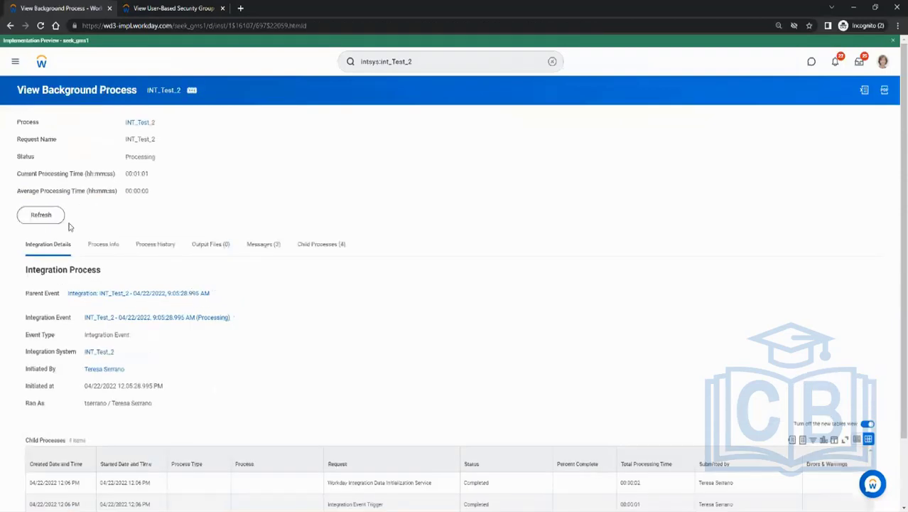
left_click(44, 217)
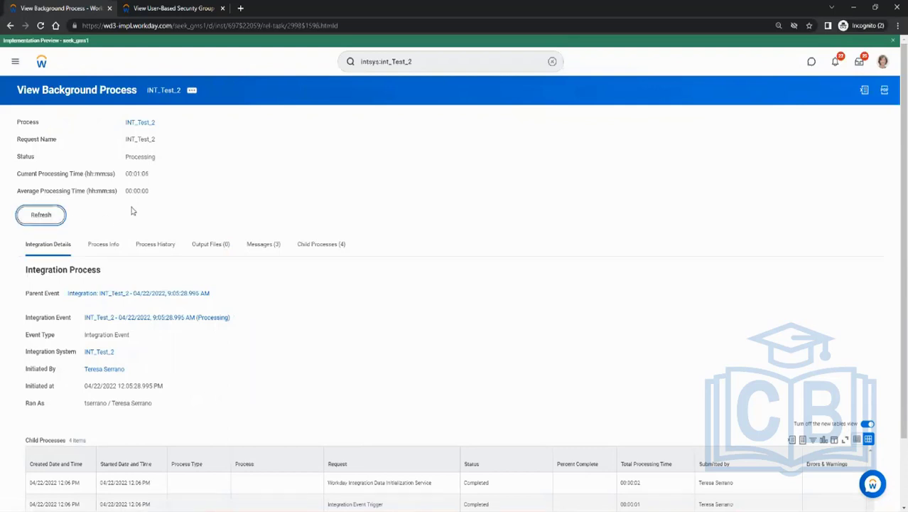
left_click(41, 216)
left_click(40, 217)
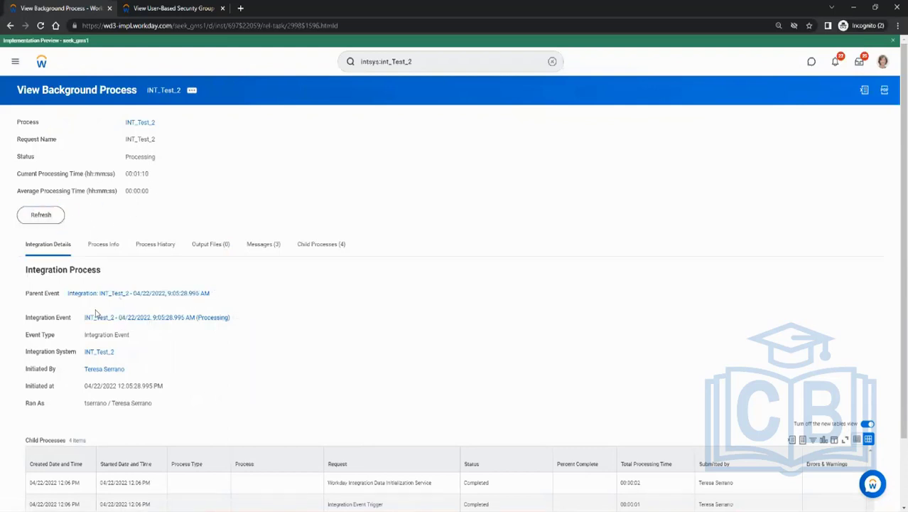
left_click(54, 220)
left_click(46, 217)
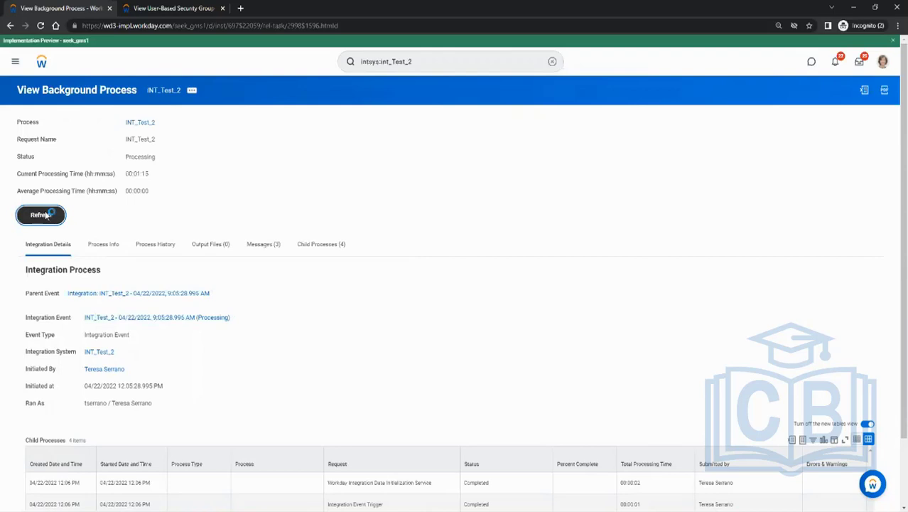
left_click(45, 217)
left_click(45, 216)
- Open the parent INT_Test_2 integration event
left_click(97, 294)
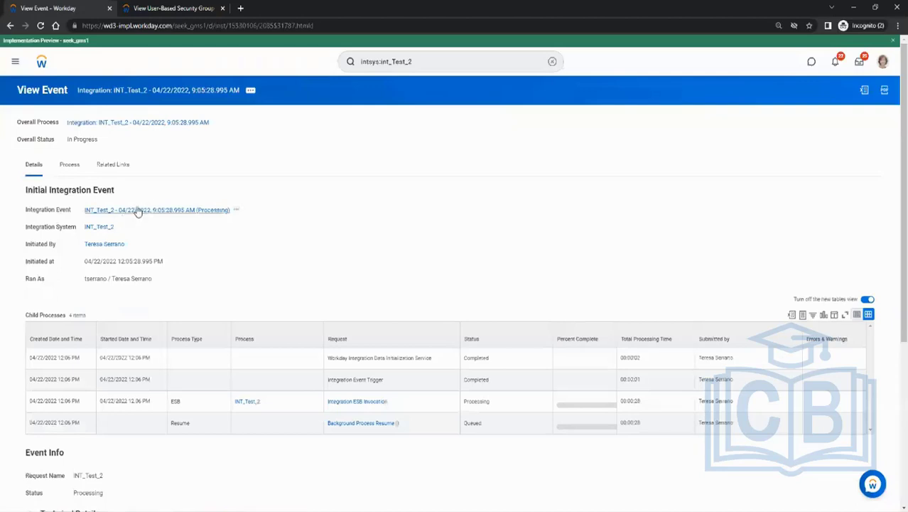
left_click(138, 212)
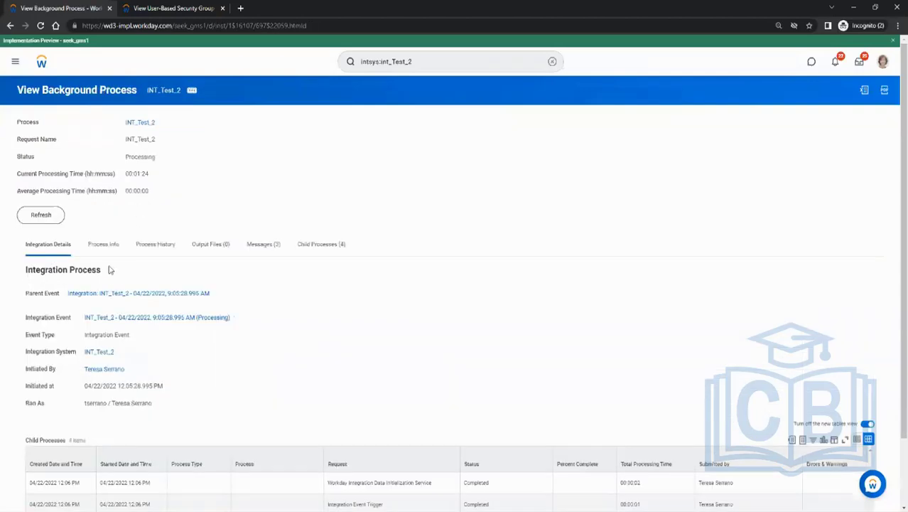
left_click(114, 294)
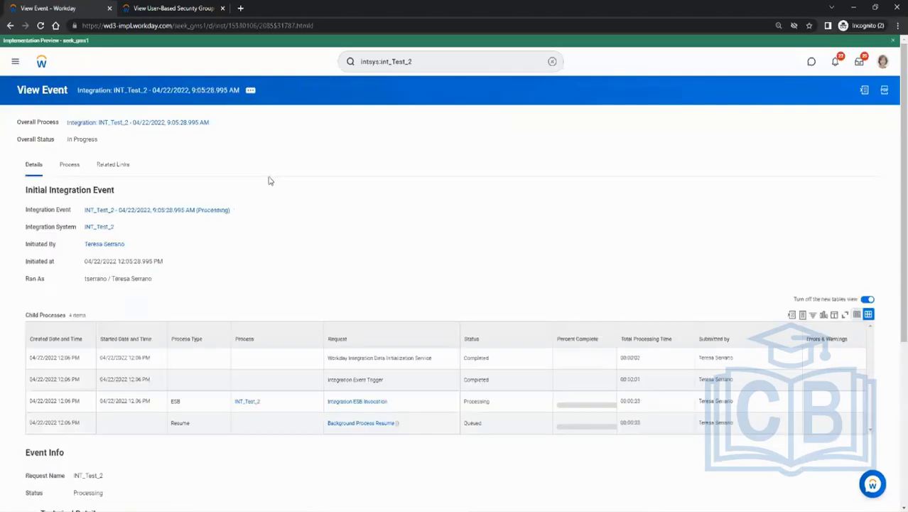
- Download test.txt.txt from the event's Event Document(s) list and close the download bar
scroll(327, 235, "down", 2)
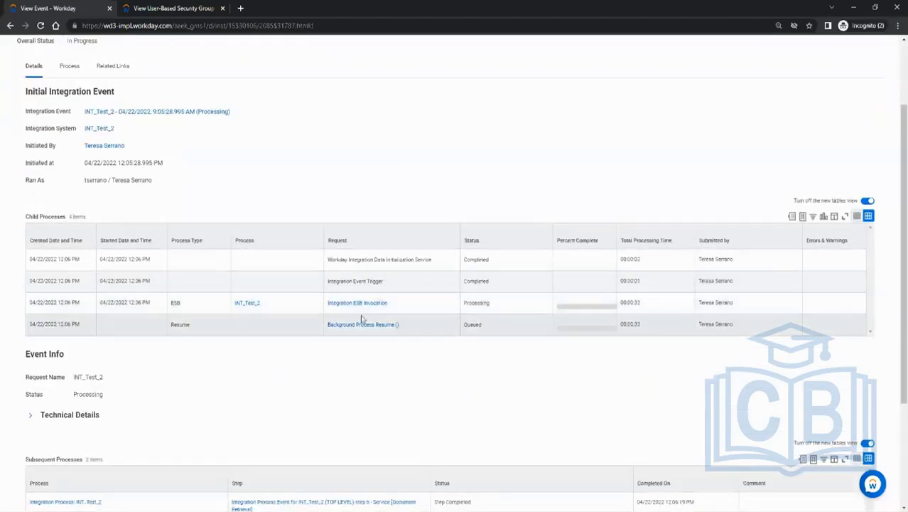
scroll(361, 319, "down", 3)
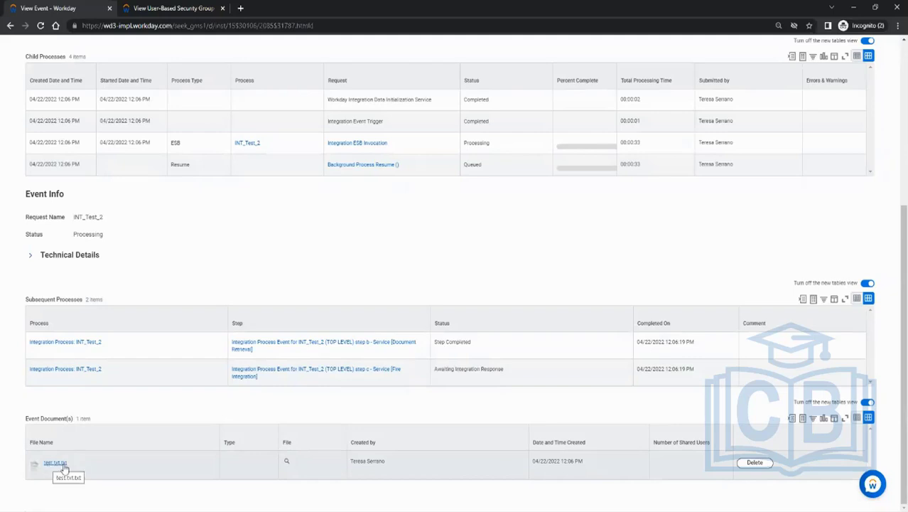
left_click(55, 466)
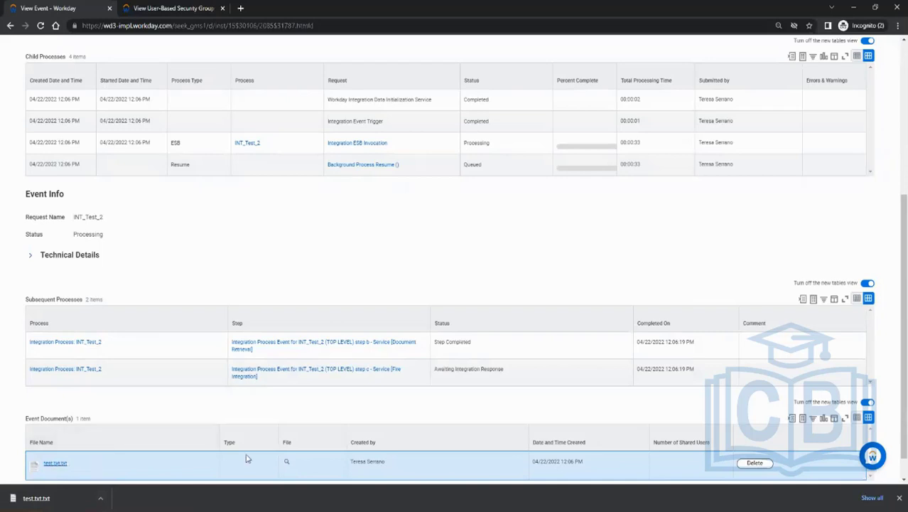
mouse_move(355, 462)
left_mouse_down()
mouse_move(385, 461)
mouse_move(350, 461)
left_mouse_up()
left_click(369, 462)
left_click(900, 499)
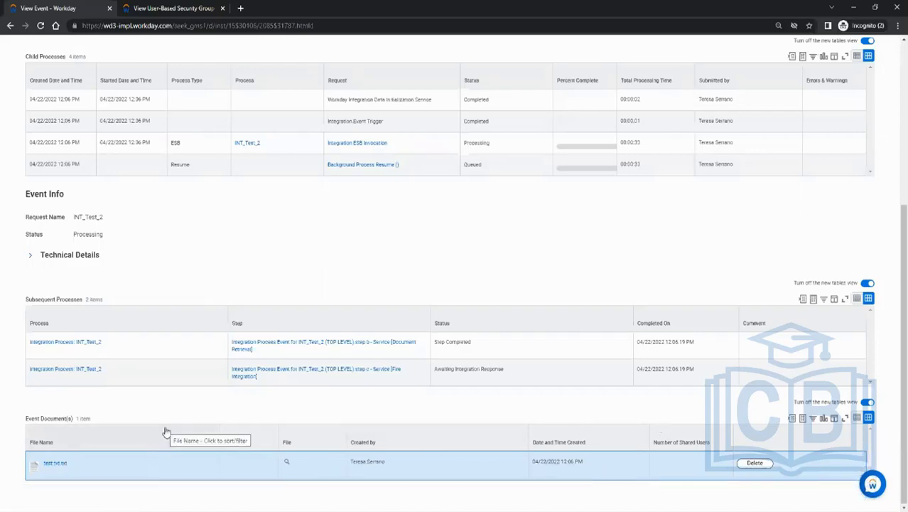
scroll(231, 408, "up", 4)
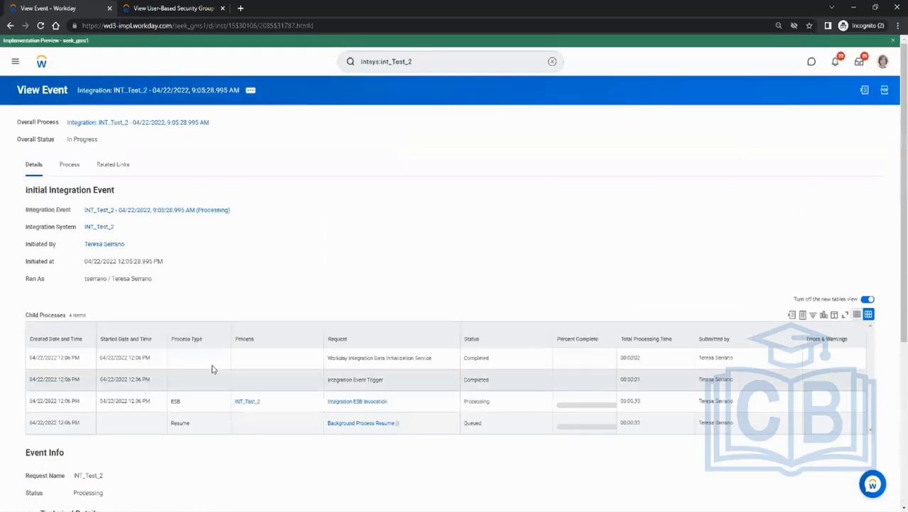
- Refresh INT_Test_2's background process, still Processing after 00:02:30, then go to the home page
left_click(179, 212)
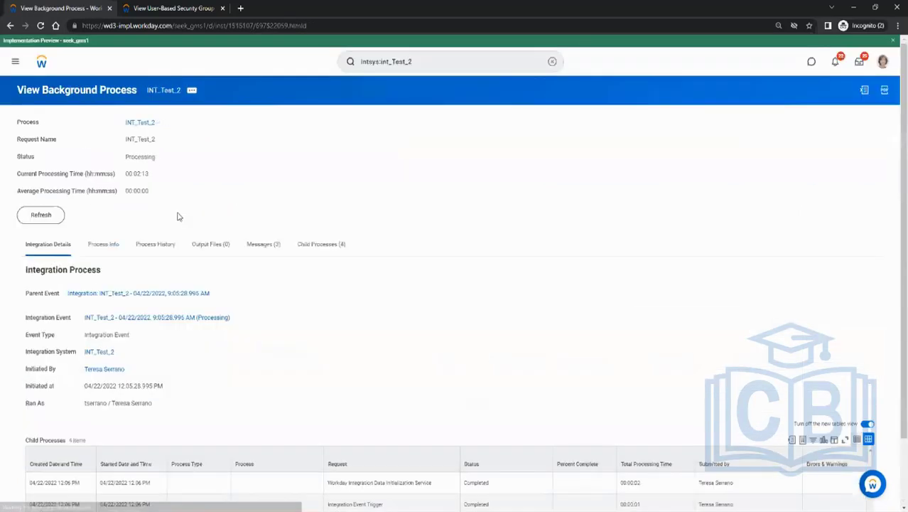
left_click(47, 217)
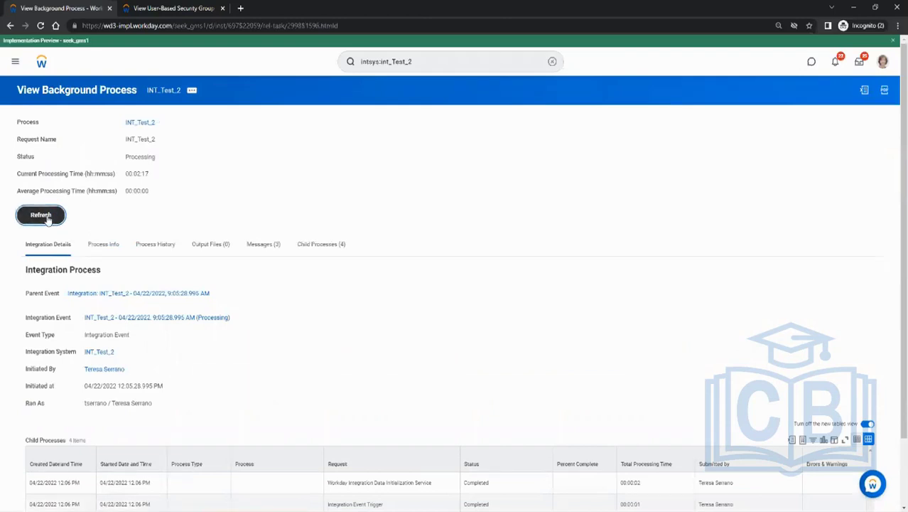
left_click(41, 216)
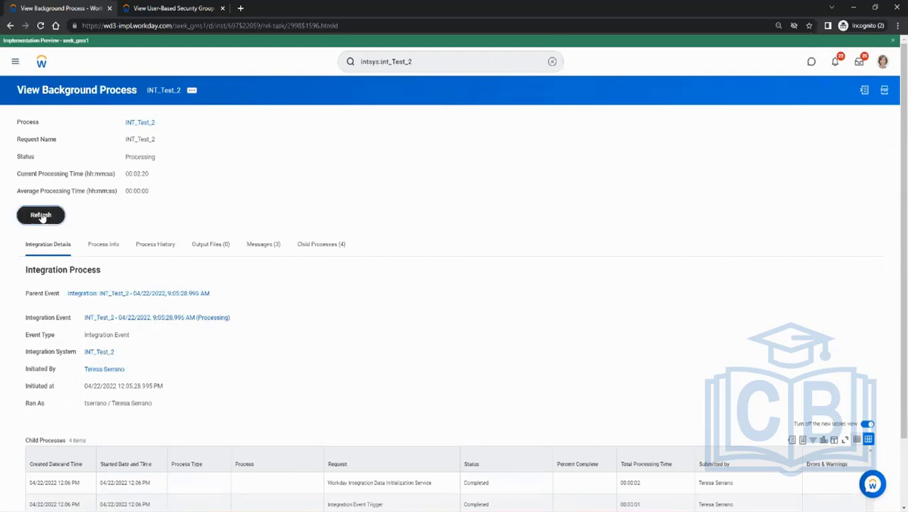
left_click(41, 216)
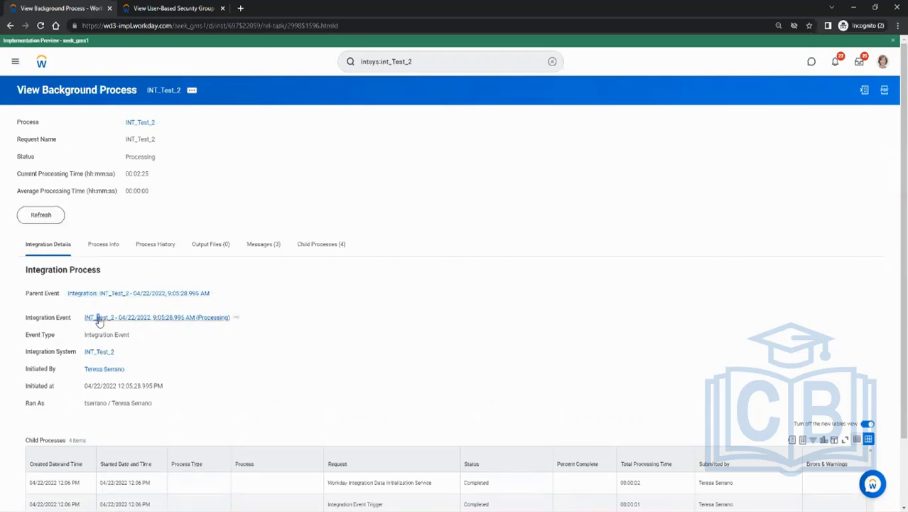
left_click(130, 319)
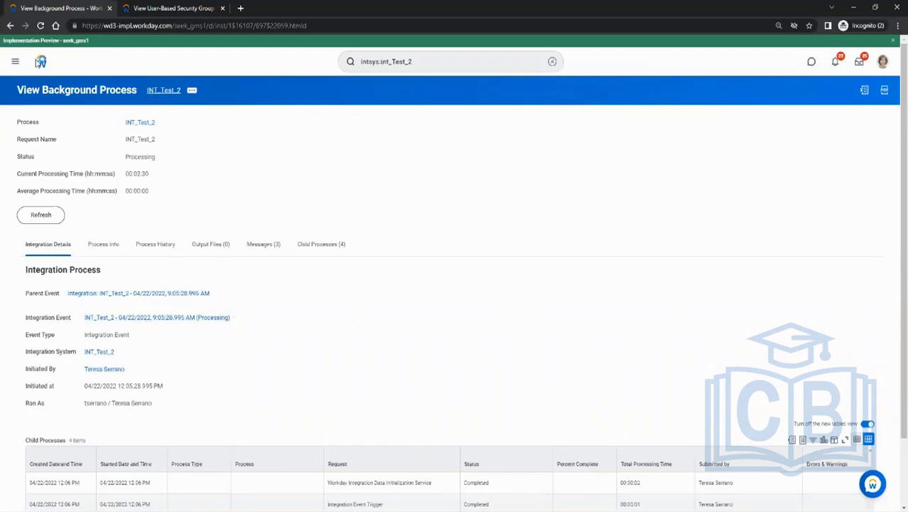
left_click(41, 62)
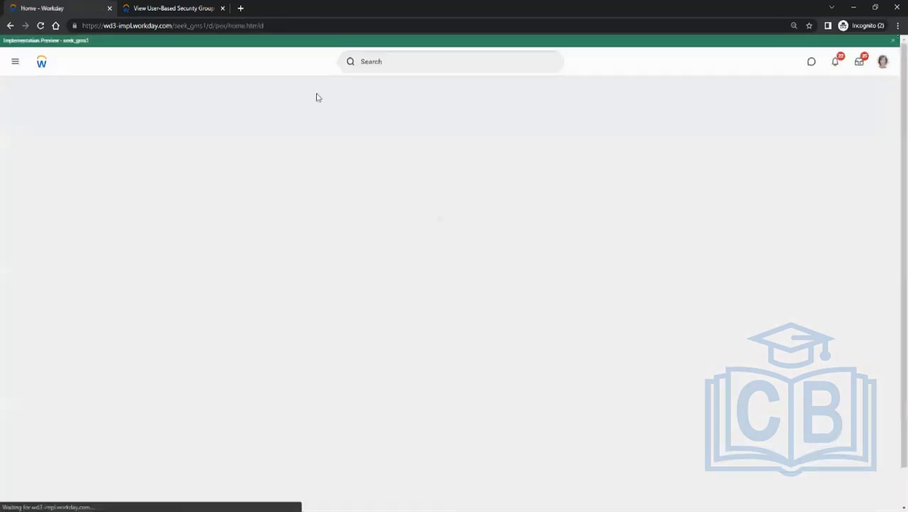
- From a recent INT_Test_2 search, list its Integration Events and open the event's background process
left_click(390, 63)
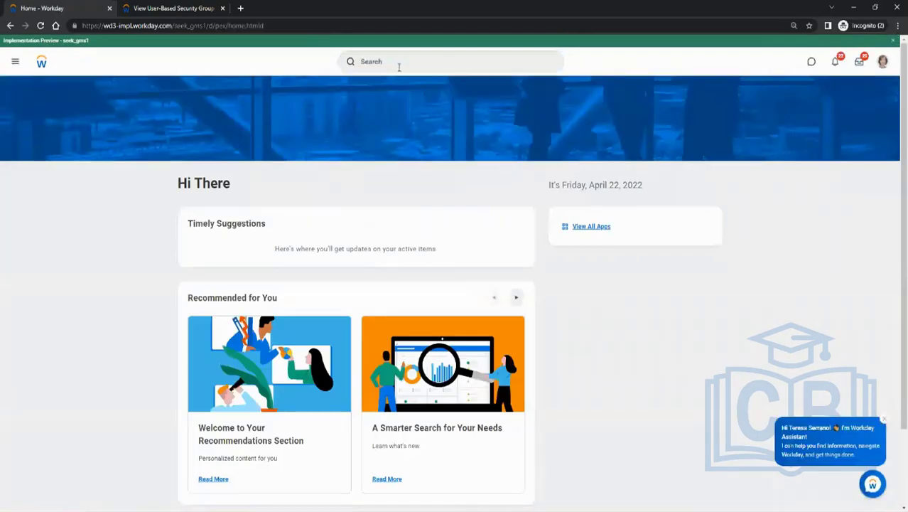
left_click(399, 64)
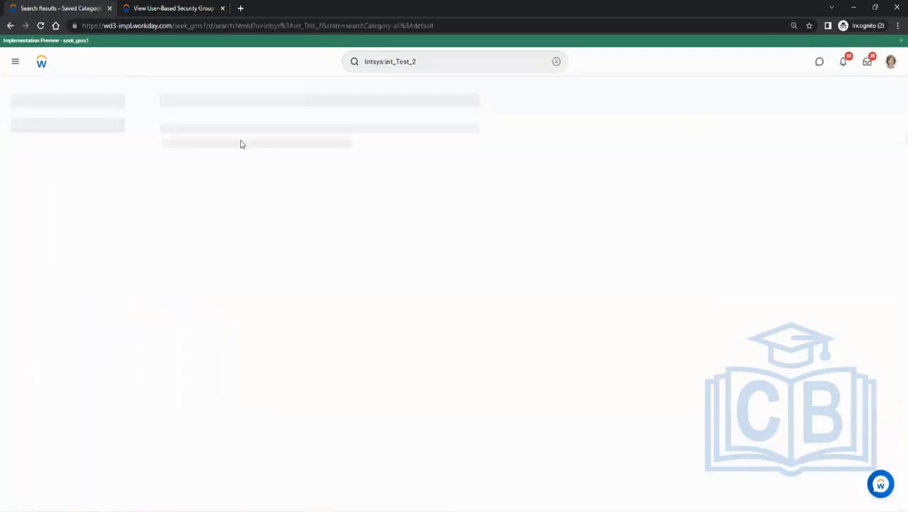
left_click(206, 121)
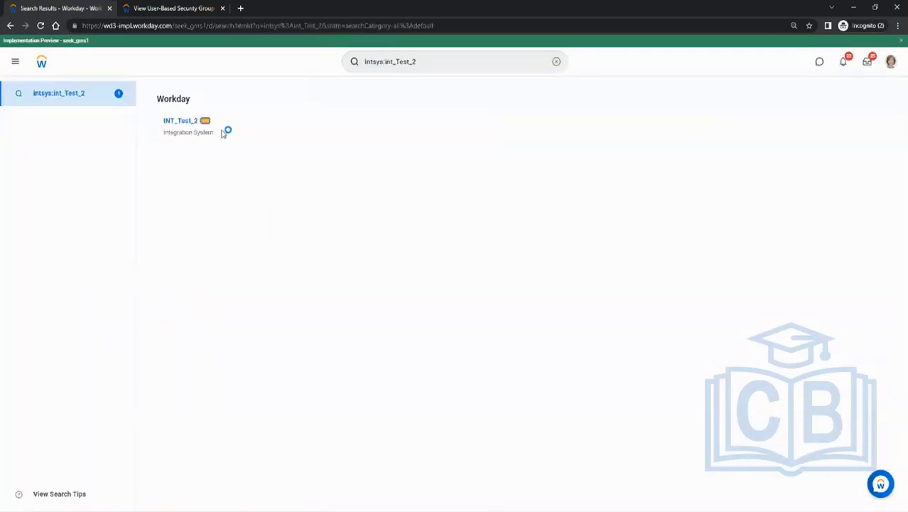
mouse_move(256, 160)
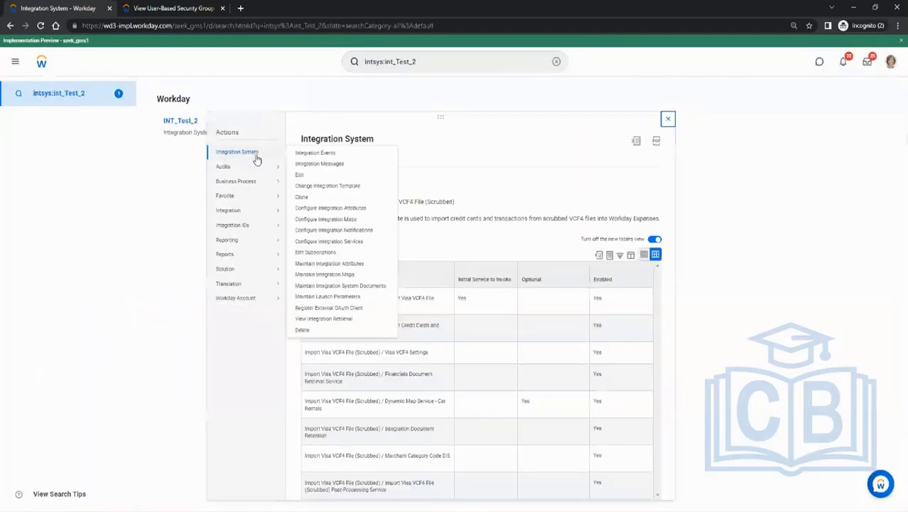
left_click(316, 154)
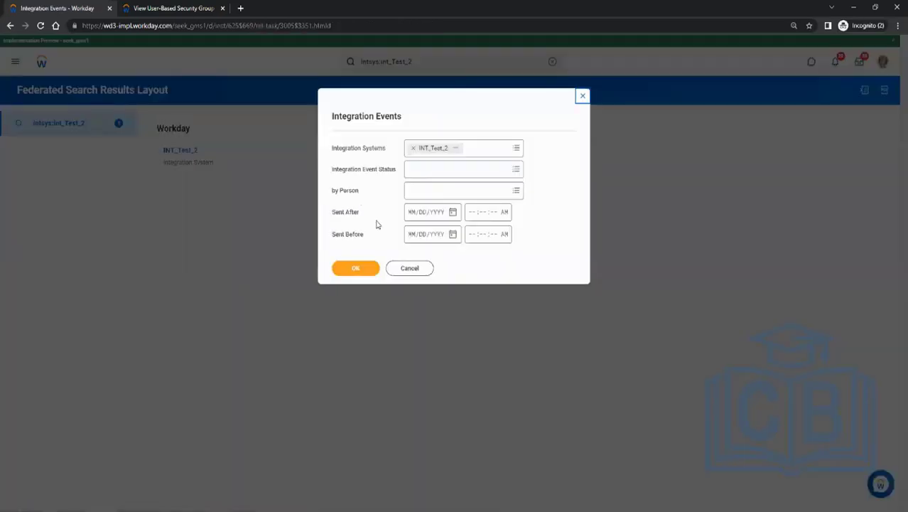
left_click(364, 265)
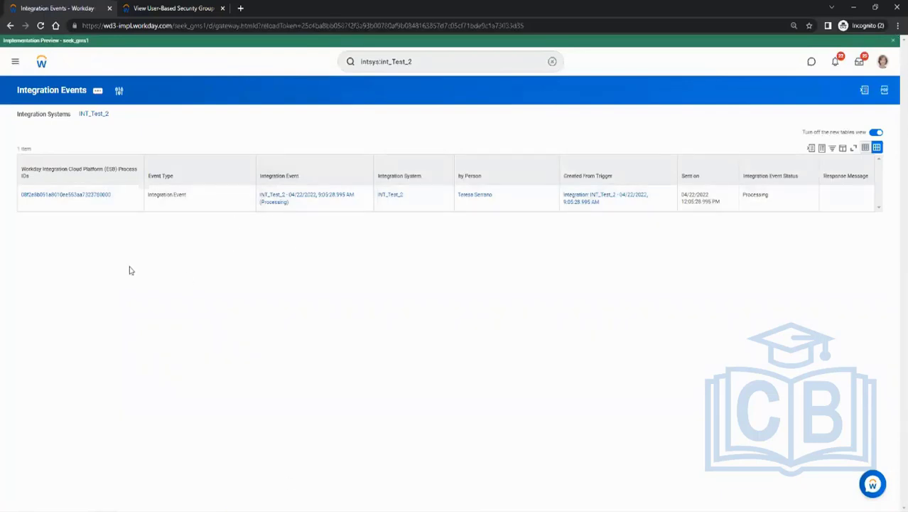
left_click(291, 198)
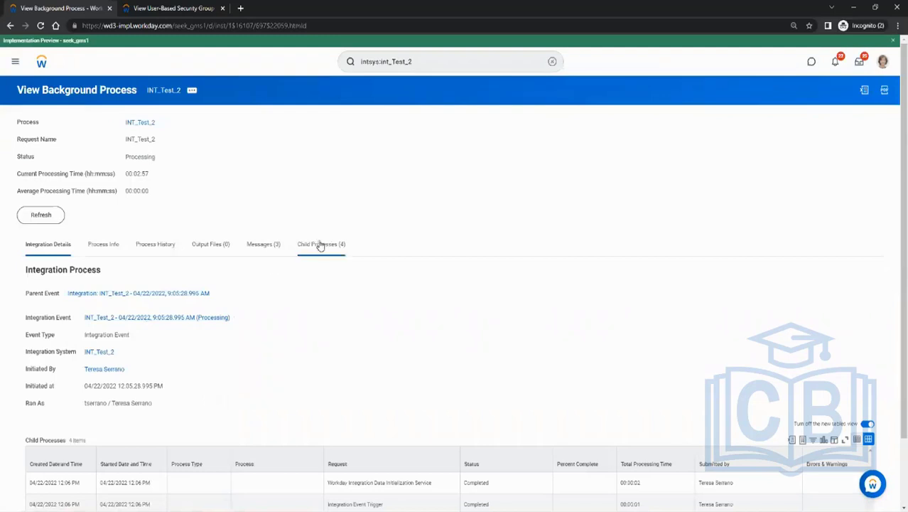
- Review Child Processes, Messages and Output Files, then refresh status on Integration Details
left_click(320, 245)
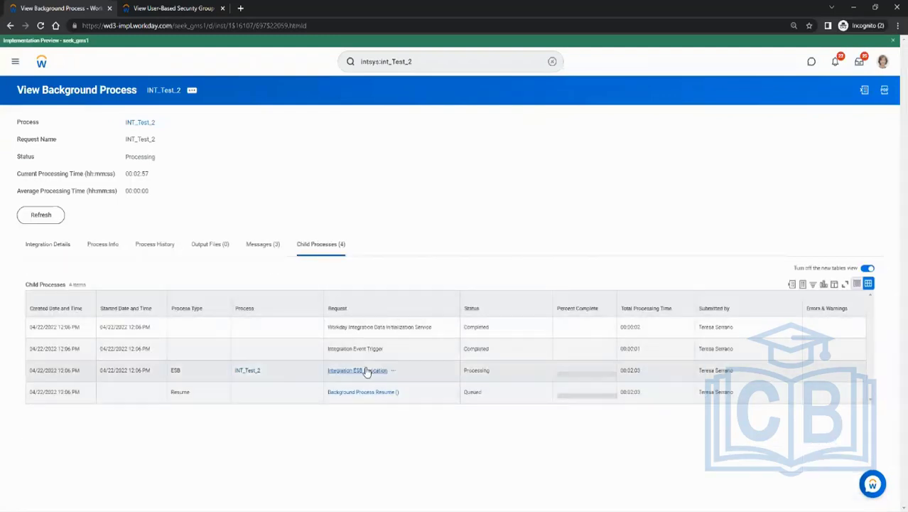
left_click(273, 249)
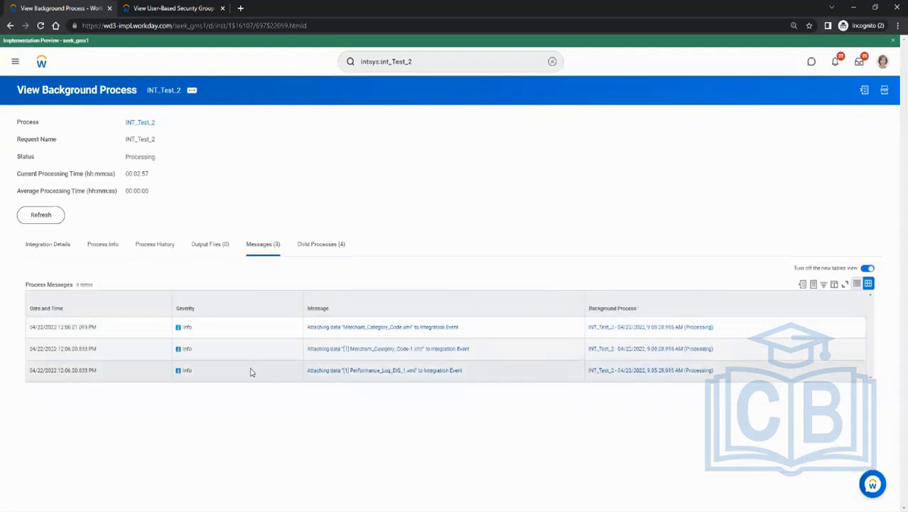
left_click(219, 246)
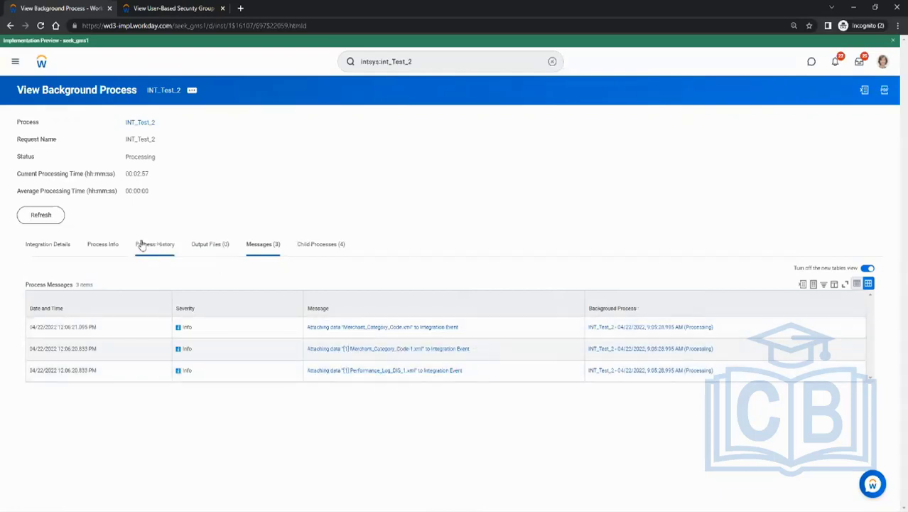
left_click(37, 221)
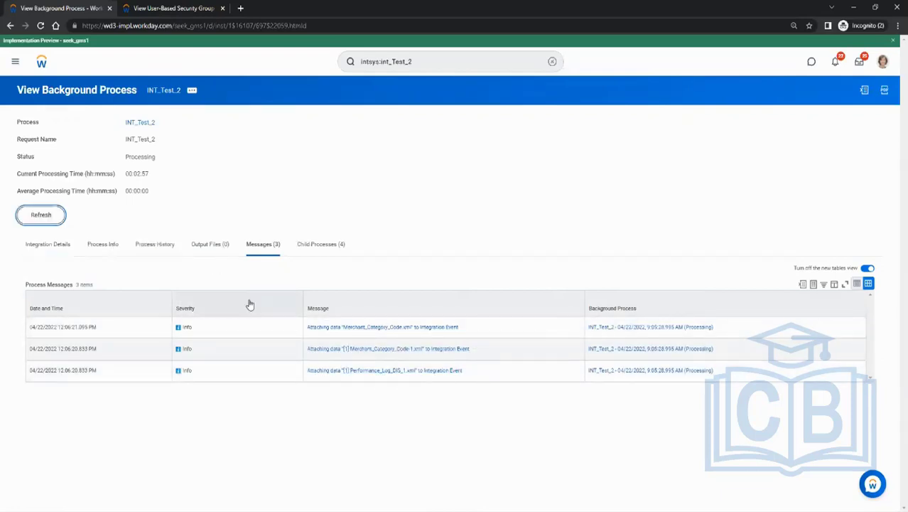
left_click(54, 244)
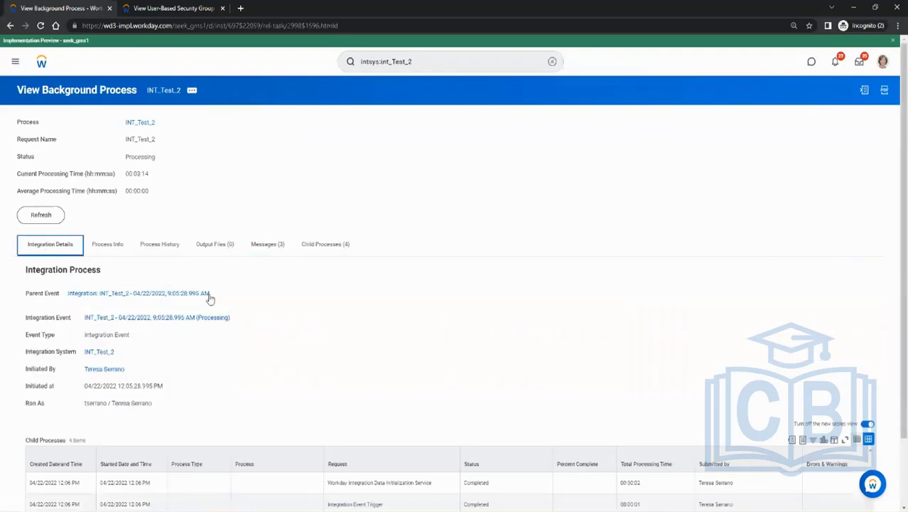
scroll(288, 302, "down", 2)
scroll(288, 302, "up", 2)
left_click(62, 217)
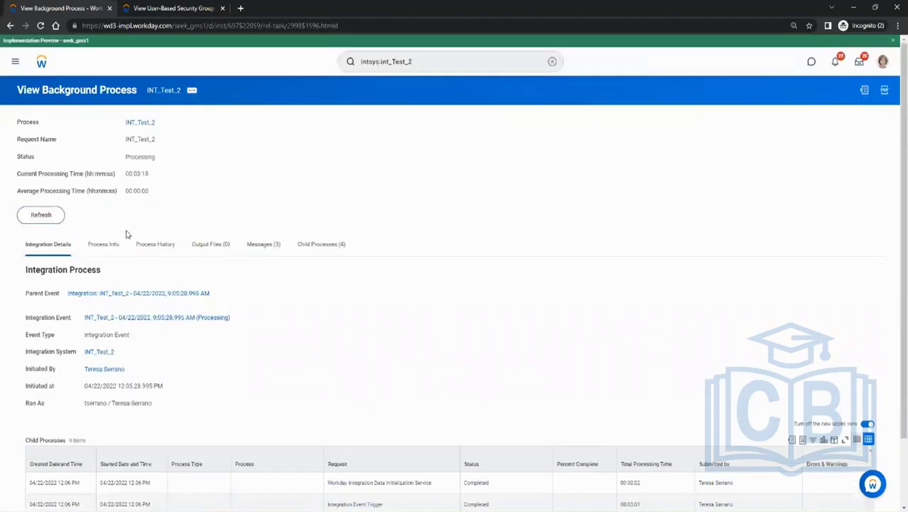
left_click(57, 220)
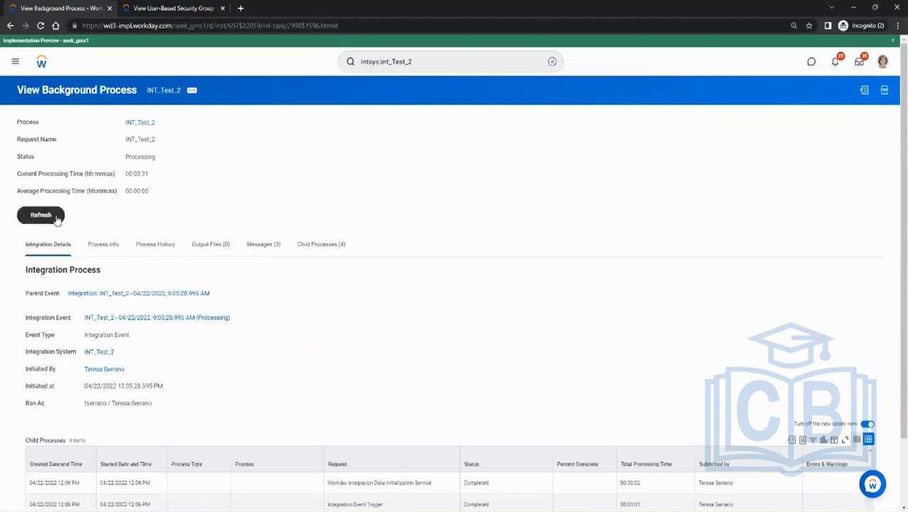
left_click(57, 219)
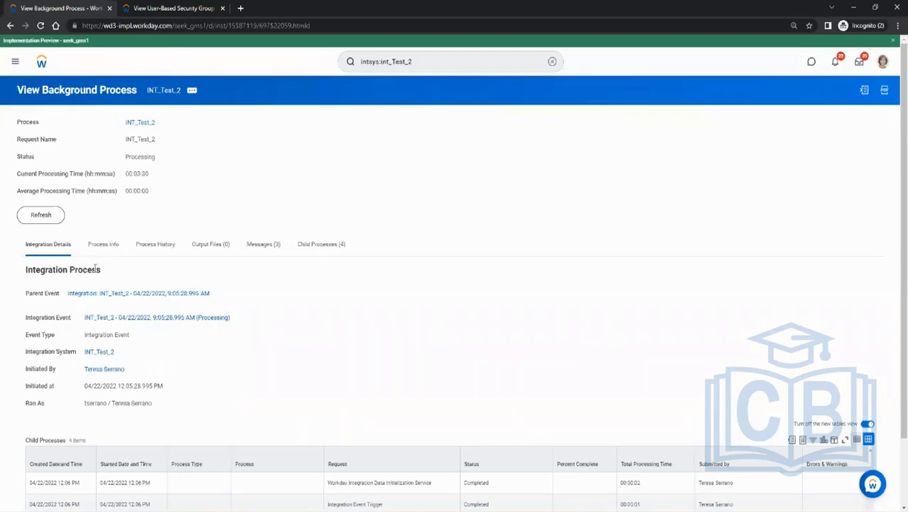
- Open INT_Test_2's top-level Integration Process Event definition and choose Business Process > Edit Definition
left_click(103, 352)
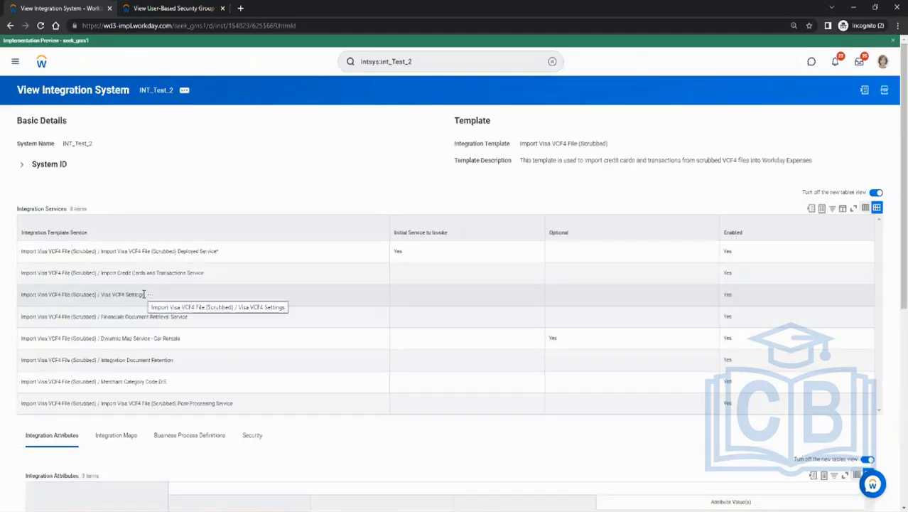
scroll(320, 142, "down", 3)
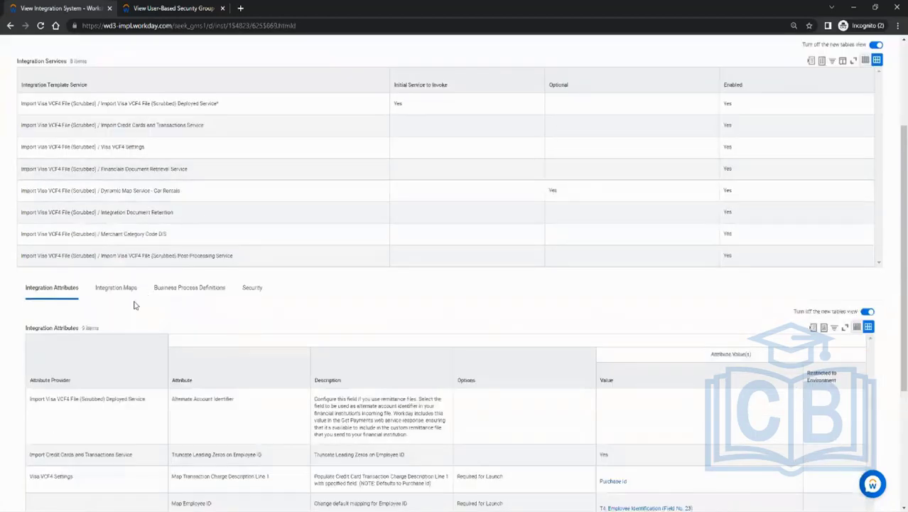
left_click(199, 290)
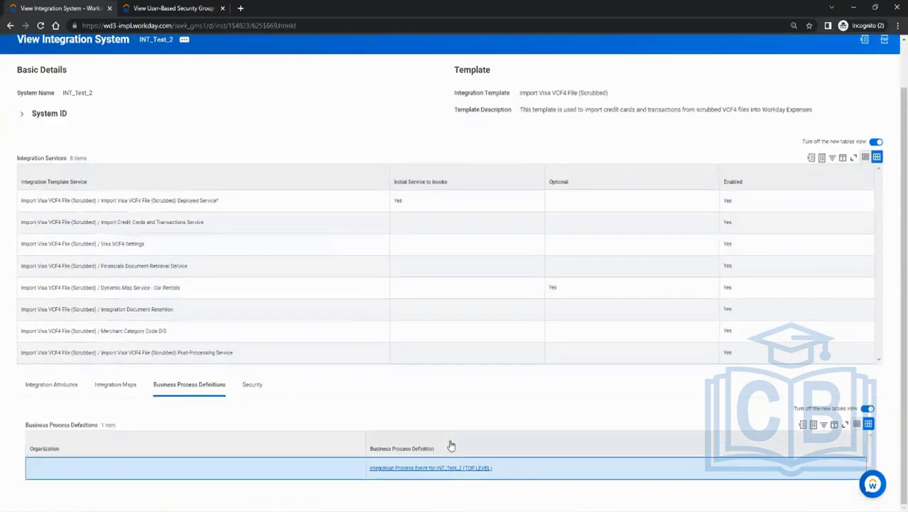
left_click(450, 467)
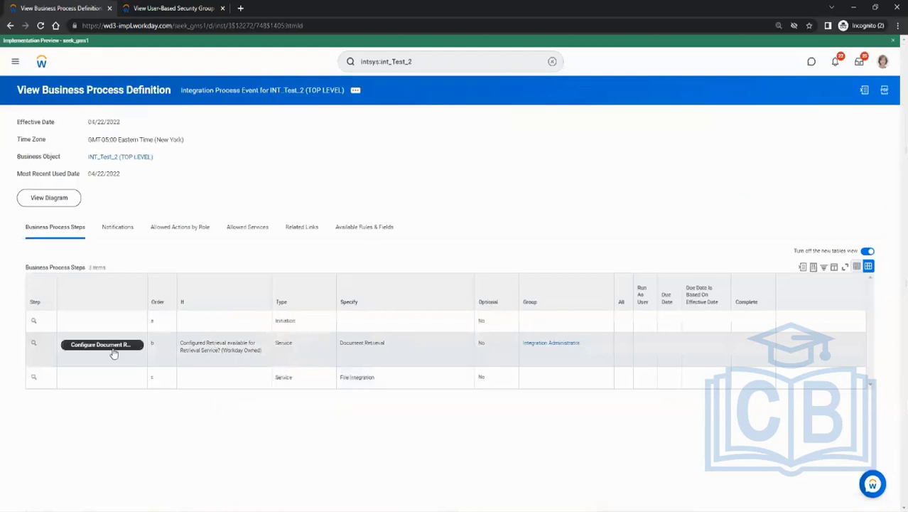
left_click(355, 90)
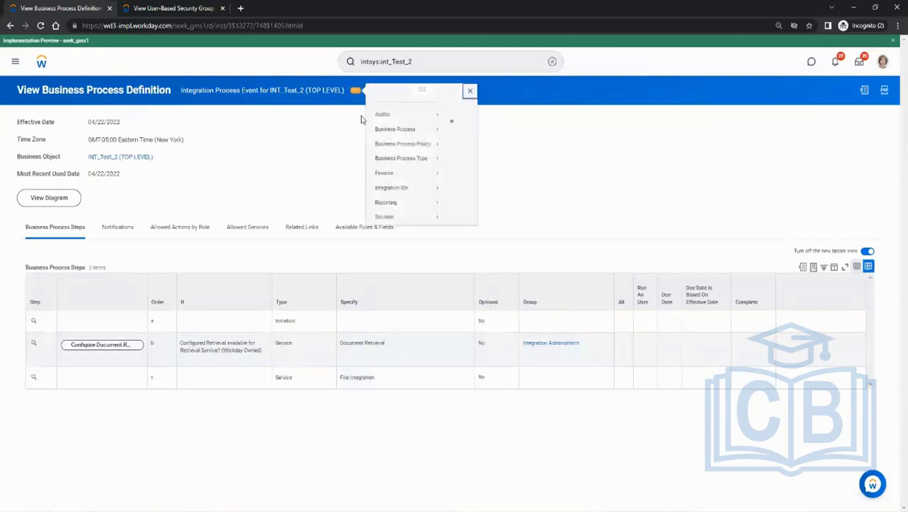
mouse_move(407, 140)
left_click(461, 170)
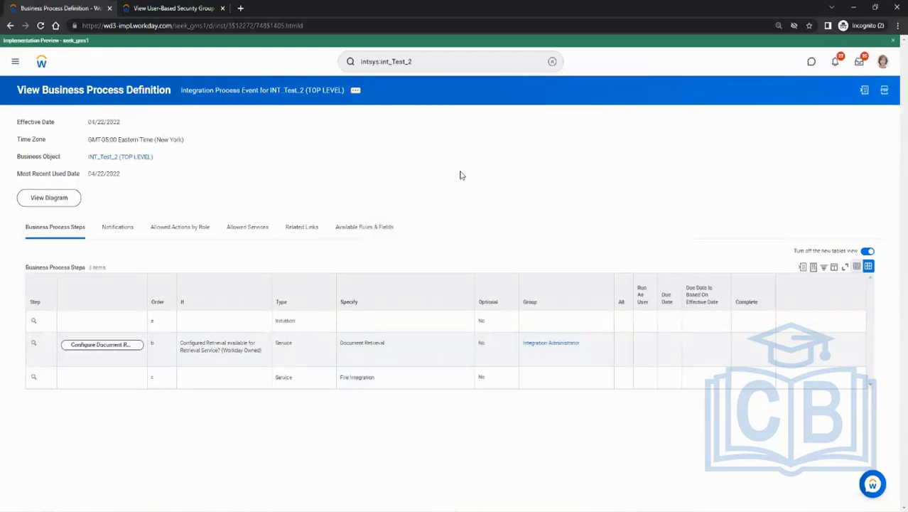
- Insert step c as a Service step running Document Delivery and save the process steps
left_click(357, 225)
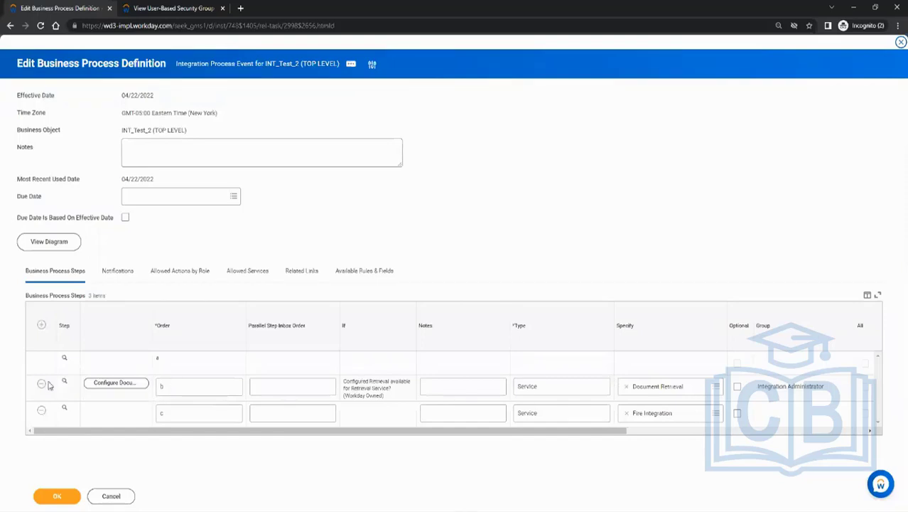
left_click(166, 387)
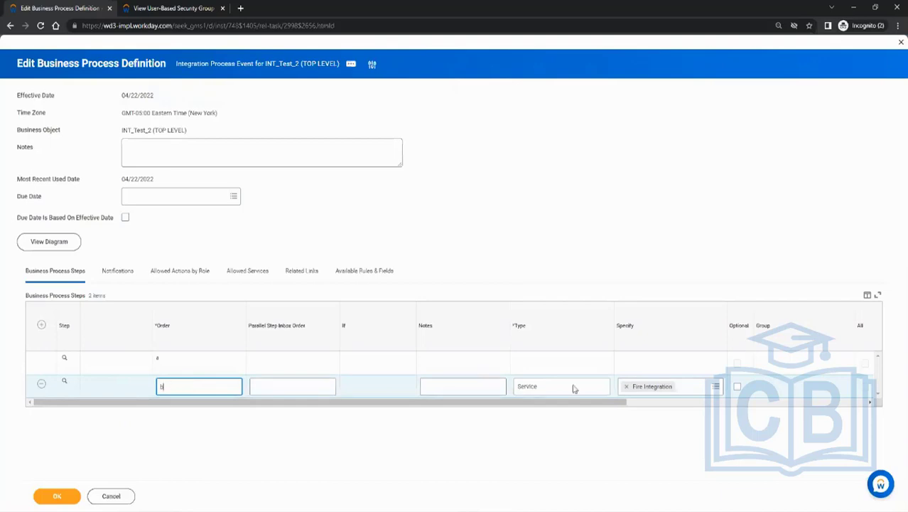
left_click(42, 324)
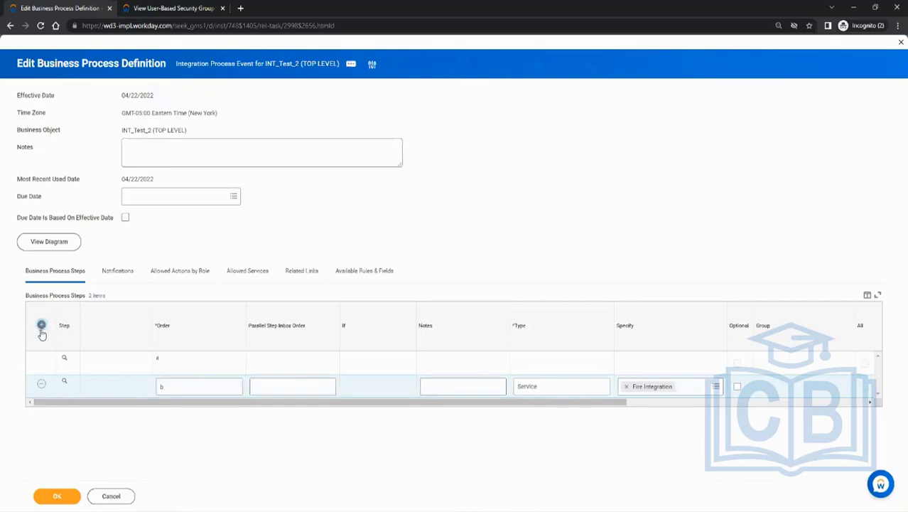
type("c")
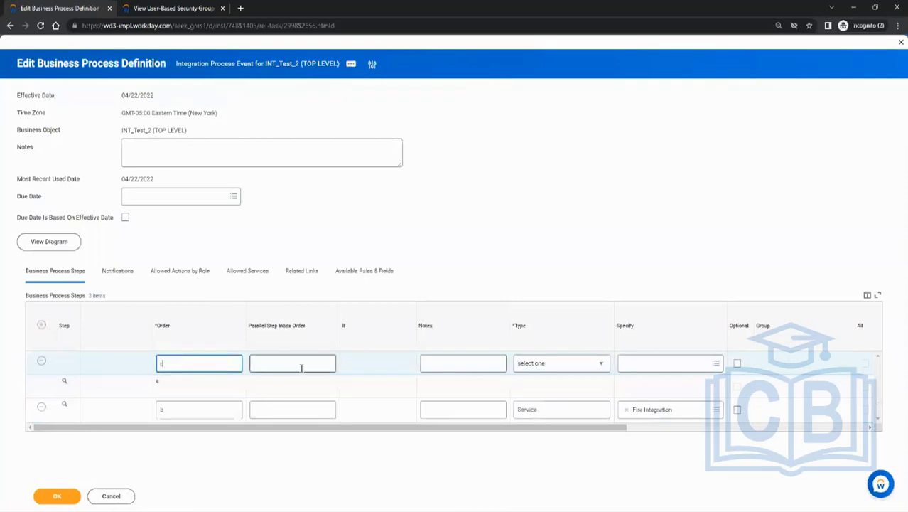
left_click(548, 364)
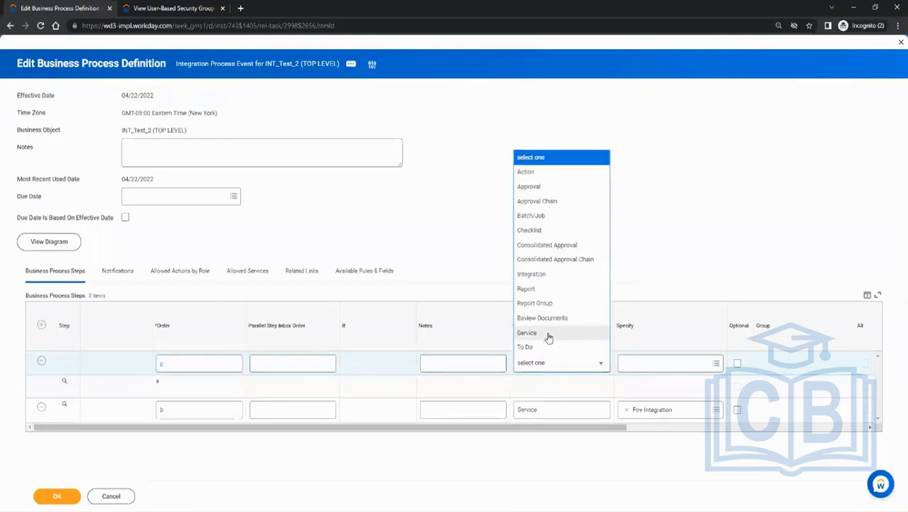
left_click(548, 333)
left_click(663, 361)
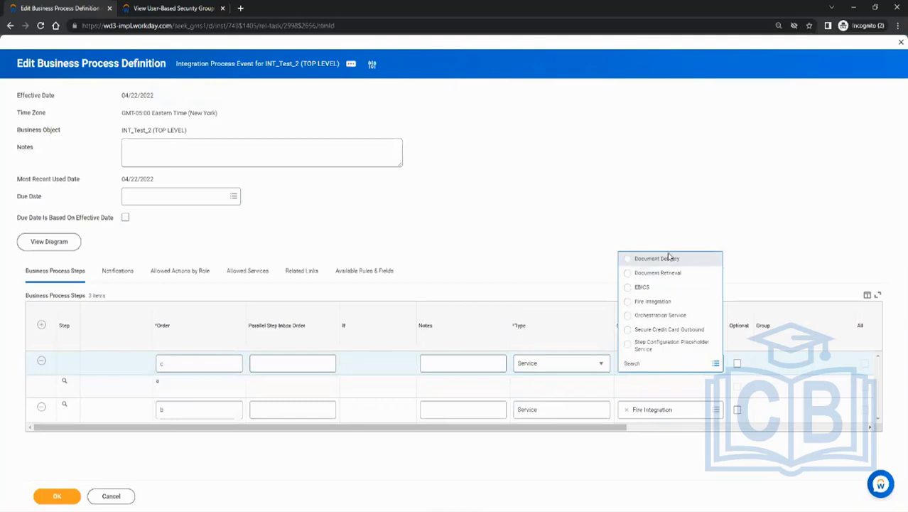
left_click(668, 258)
left_click(60, 492)
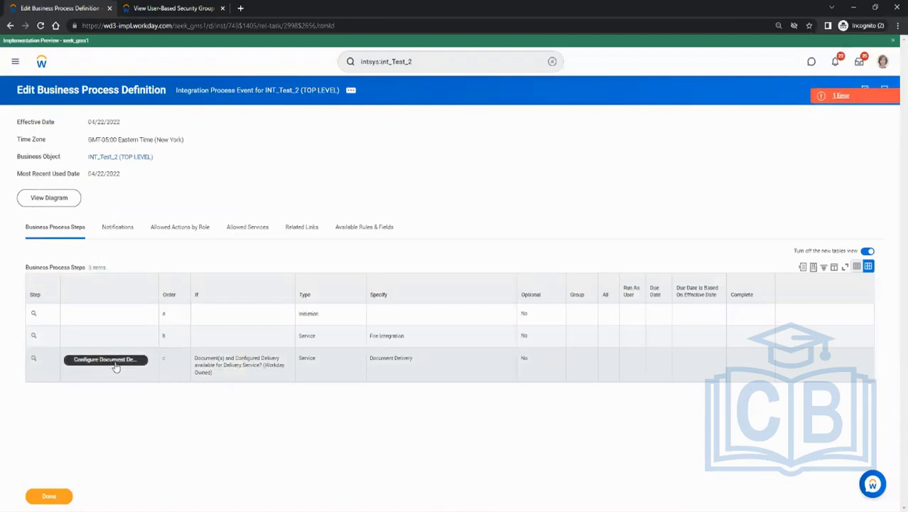
- Start configuring step c's document delivery, confirm the effective date, and set transport to SFTP
left_click(121, 364)
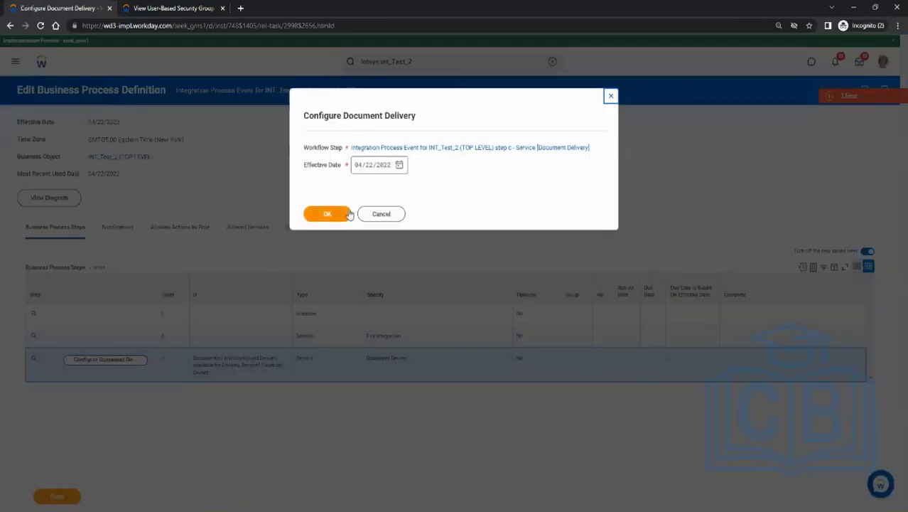
left_click(329, 215)
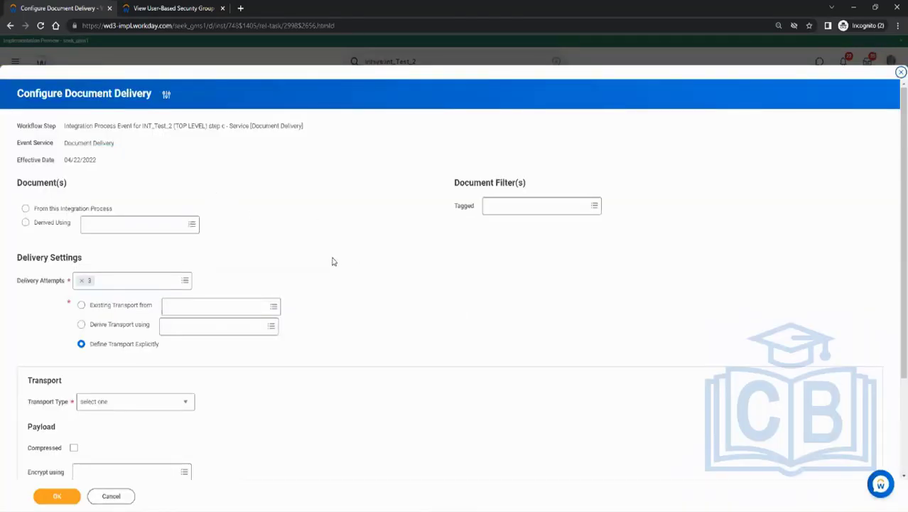
scroll(332, 261, "down", 3)
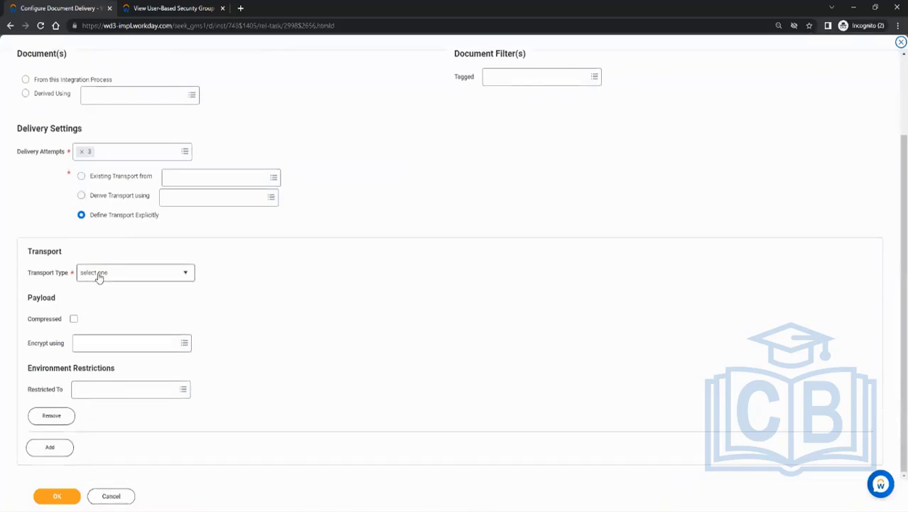
left_click(99, 277)
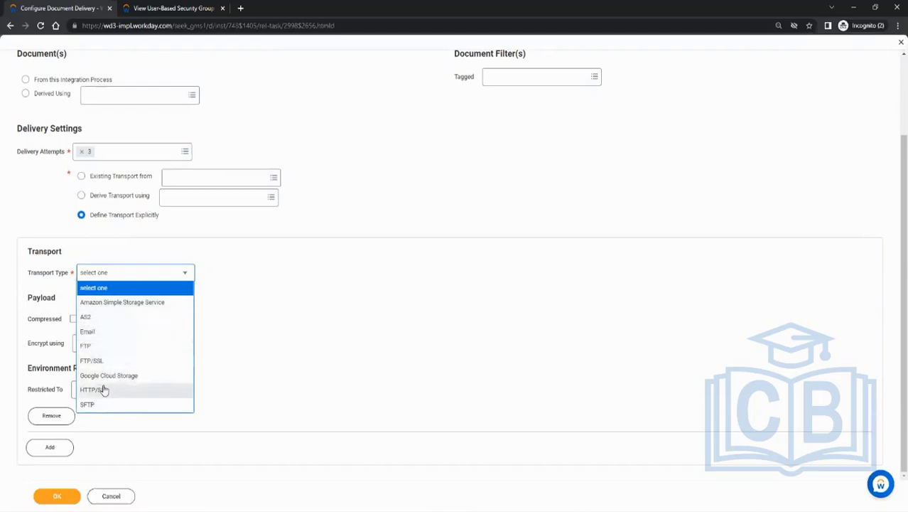
left_click(93, 406)
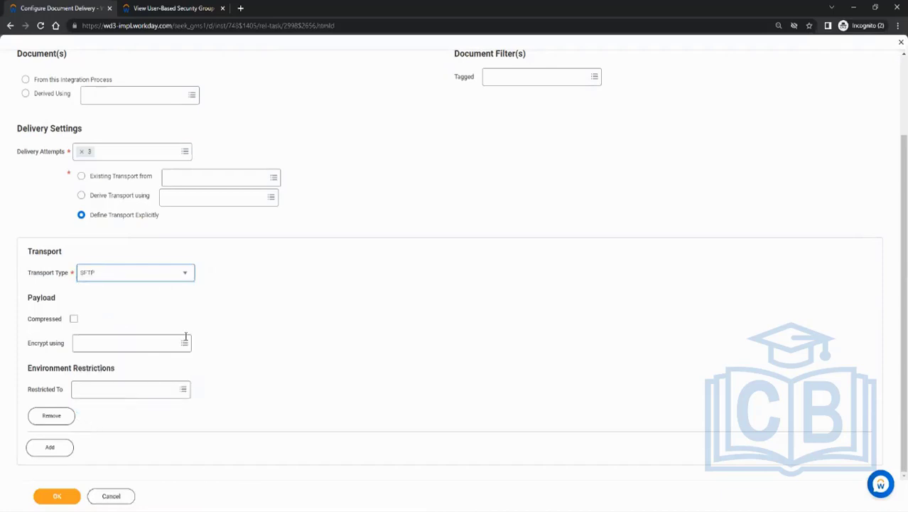
- Leave the environment restriction empty and choose 'From this Integration Process' as the document source
scroll(320, 297, "down", 3)
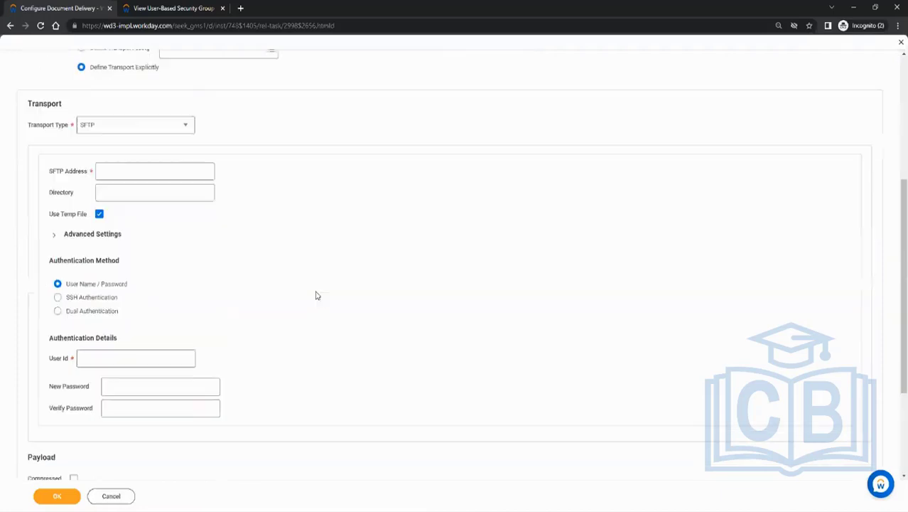
scroll(307, 292, "down", 3)
scroll(171, 331, "down", 1)
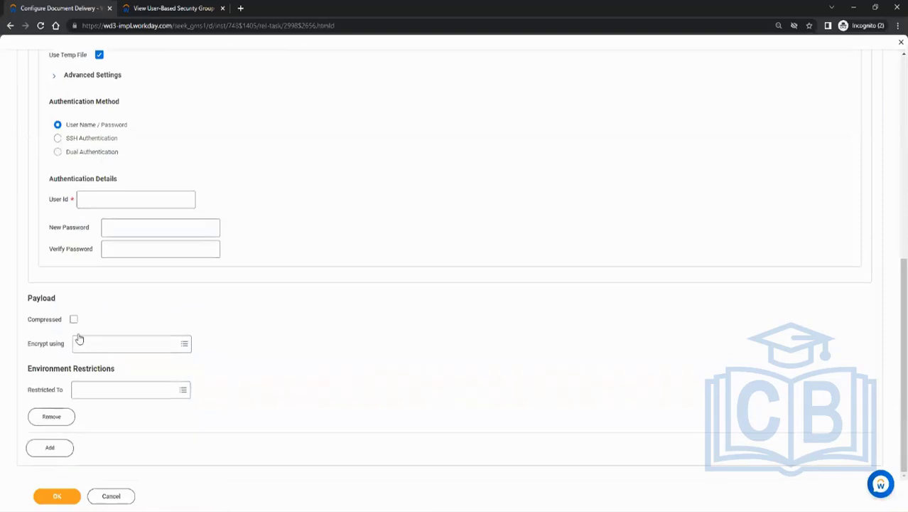
left_click(108, 396)
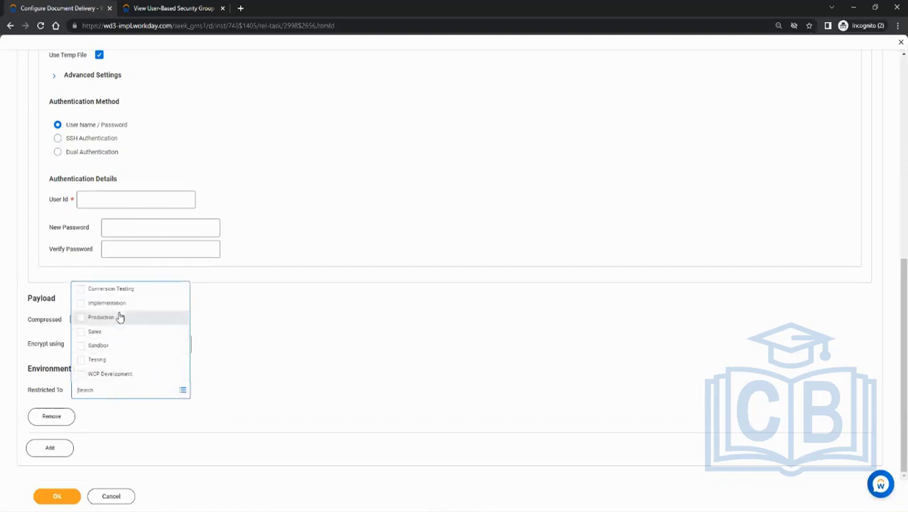
left_click(216, 331)
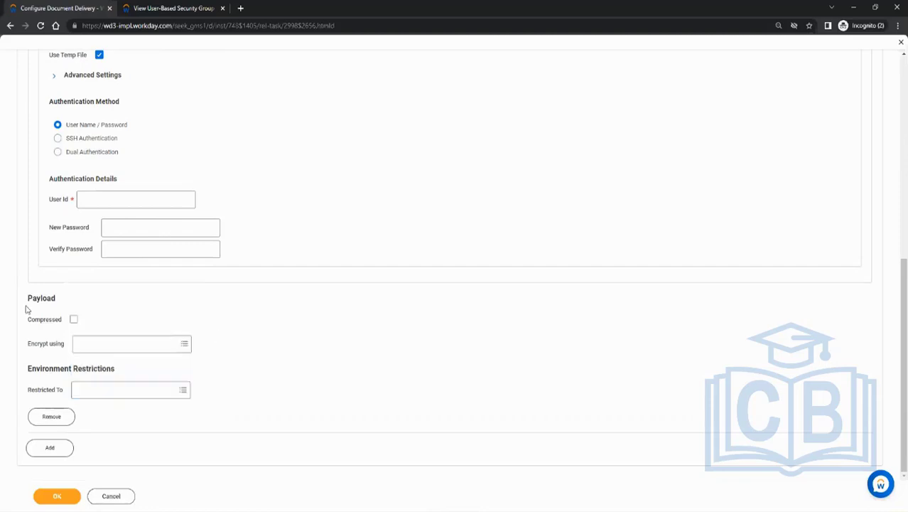
scroll(154, 192, "up", 3)
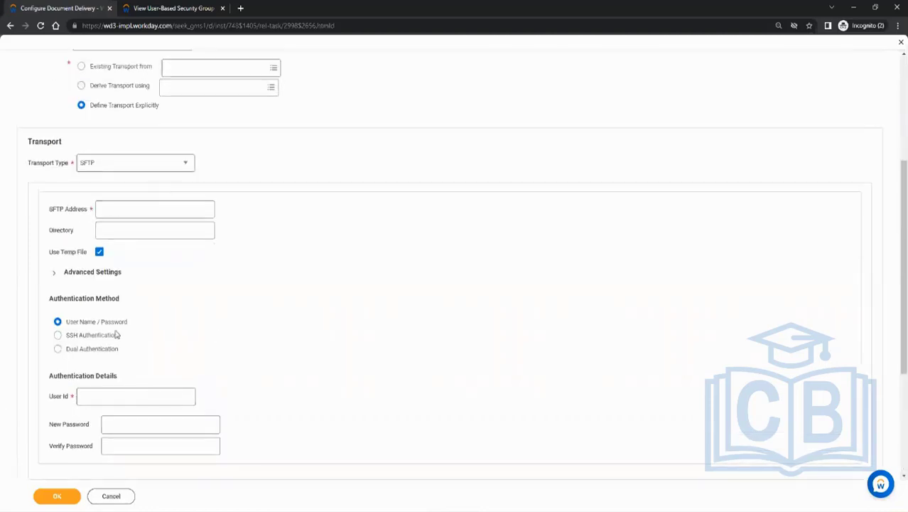
scroll(126, 237, "down", 3)
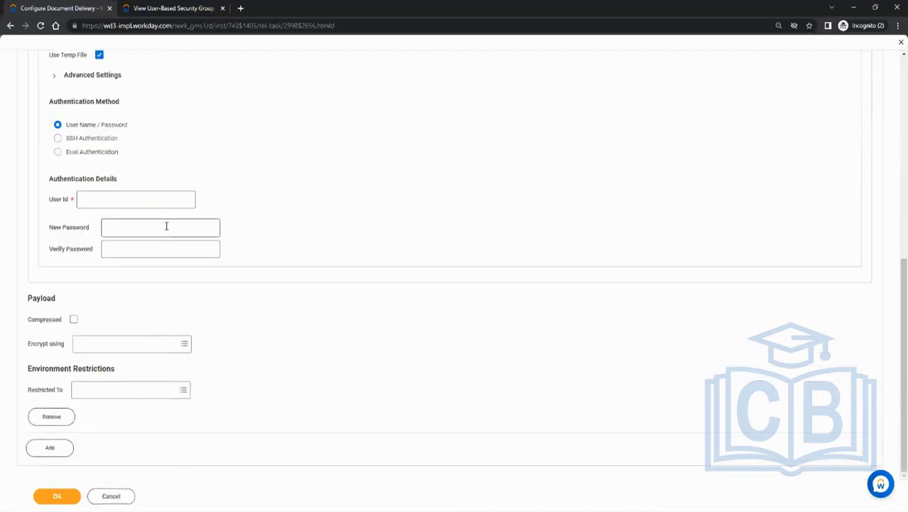
scroll(166, 197, "up", 6)
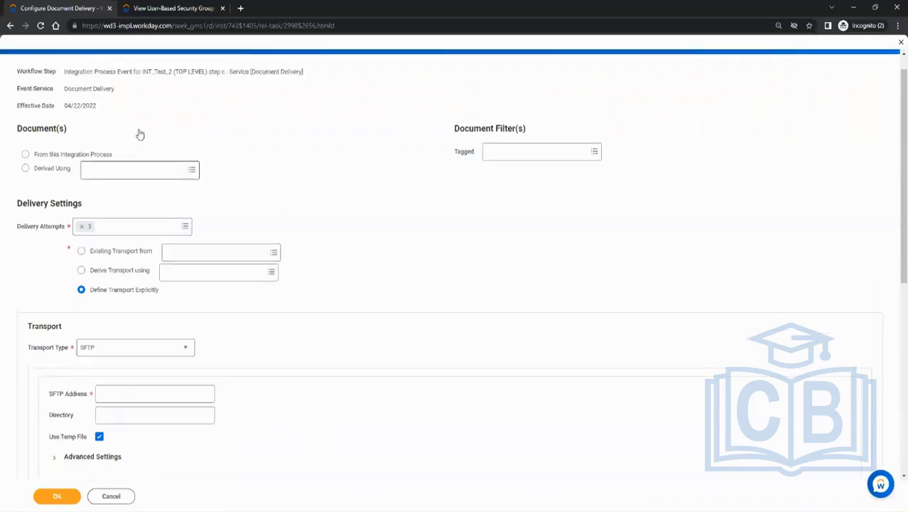
scroll(140, 134, "up", 1)
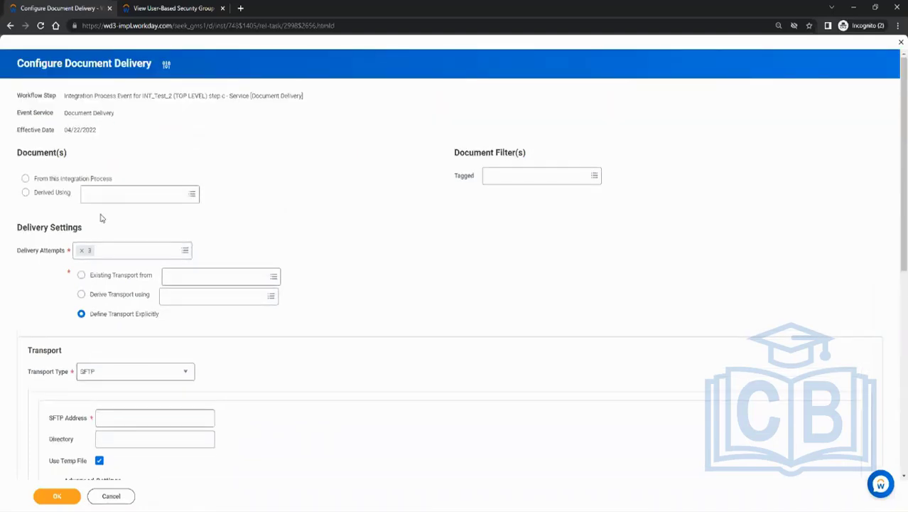
scroll(128, 207, "down", 4)
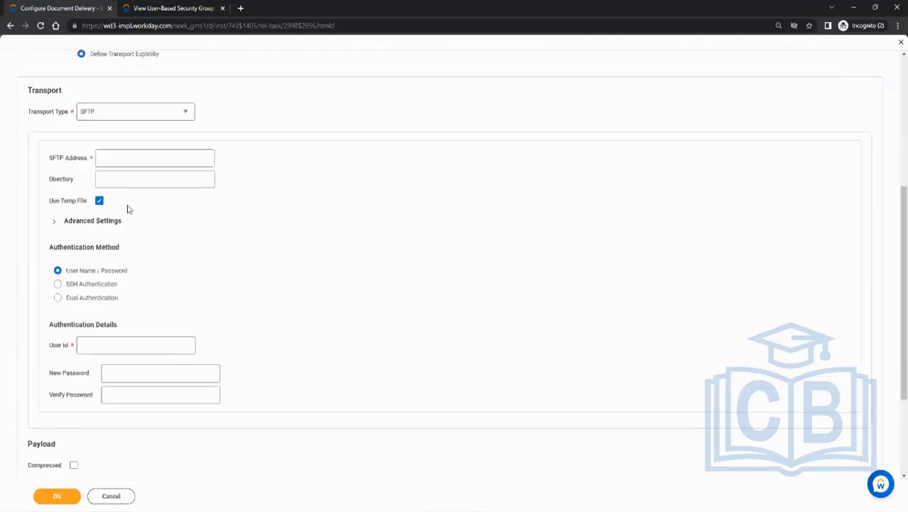
scroll(128, 208, "up", 4)
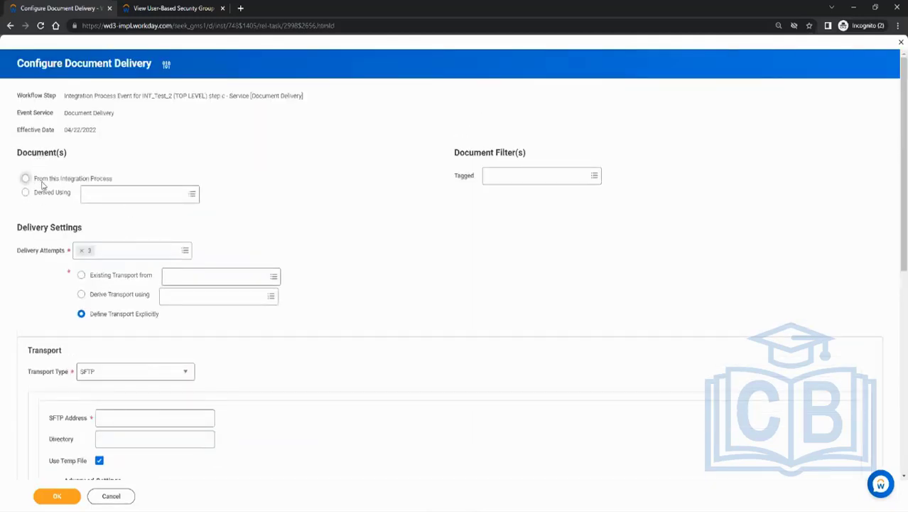
left_click(55, 181)
- Cancel the Configure Document Delivery form, discarding its changes
left_click(111, 496)
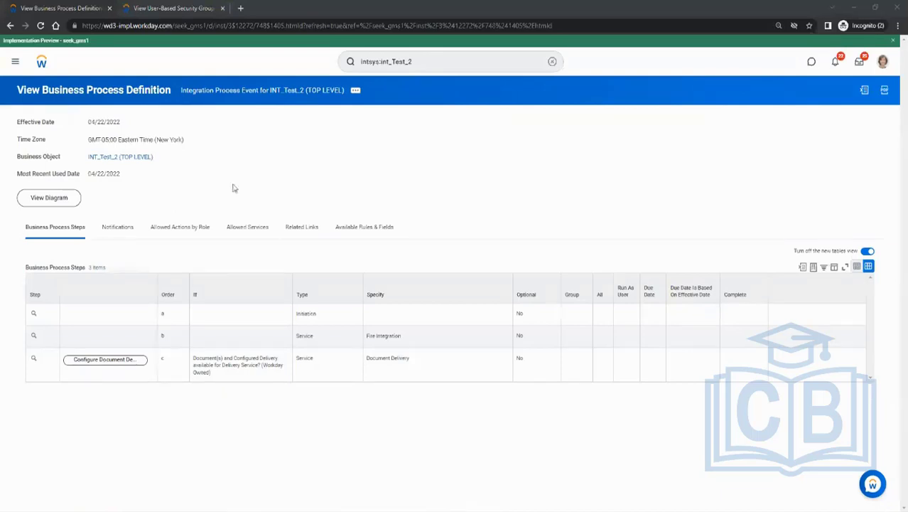
left_click(326, 236)
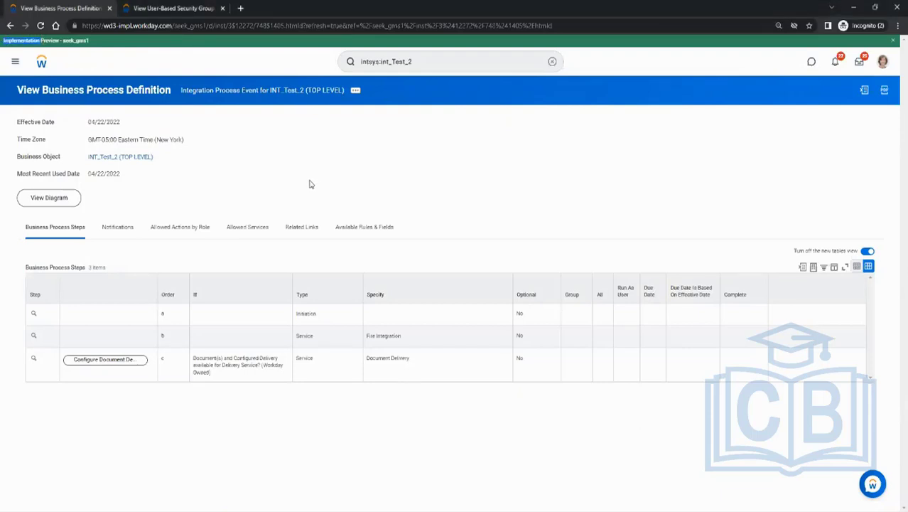
- Inspect the 'impl' portion of the page's web address
left_click(131, 29)
left_click(123, 27)
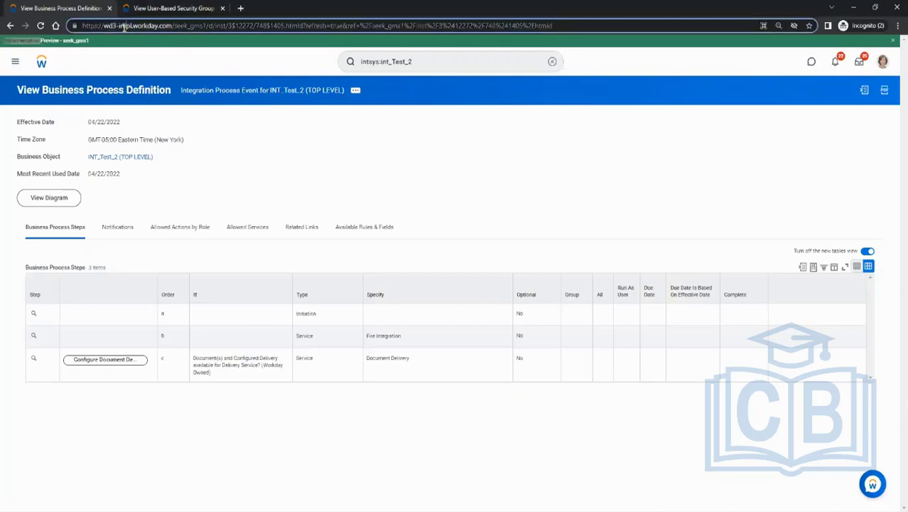
left_click_drag(119, 26, 133, 26)
left_click(181, 160)
left_click_drag(119, 26, 134, 26)
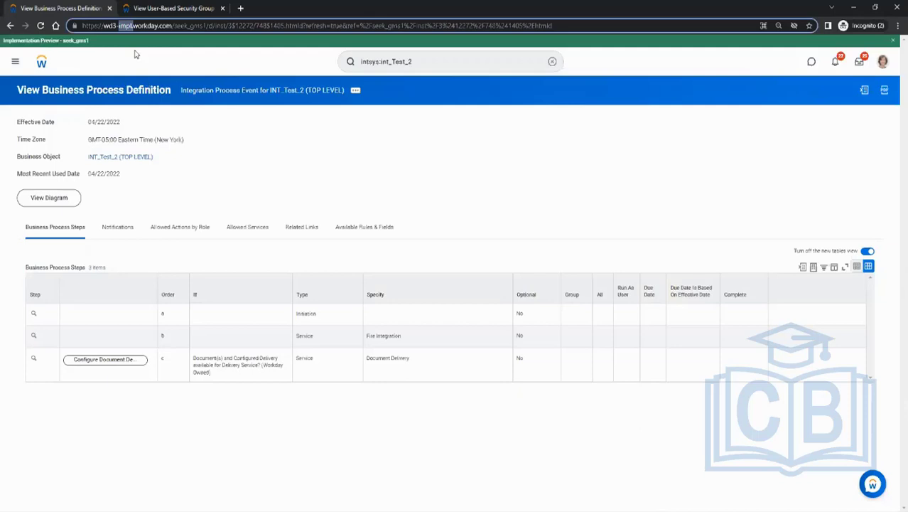
left_click(9, 39)
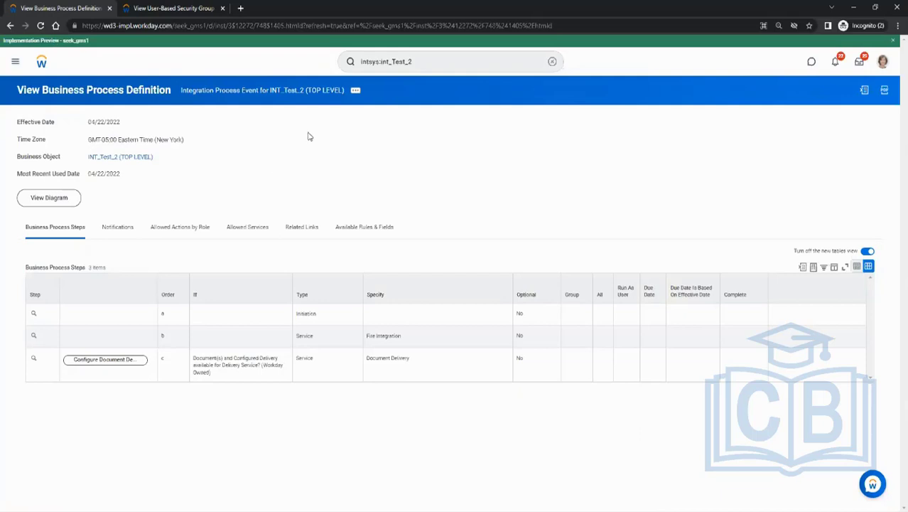
- Open and cancel step c's delivery configuration, then rerun the intsys:int_Test_2 search
left_click(355, 91)
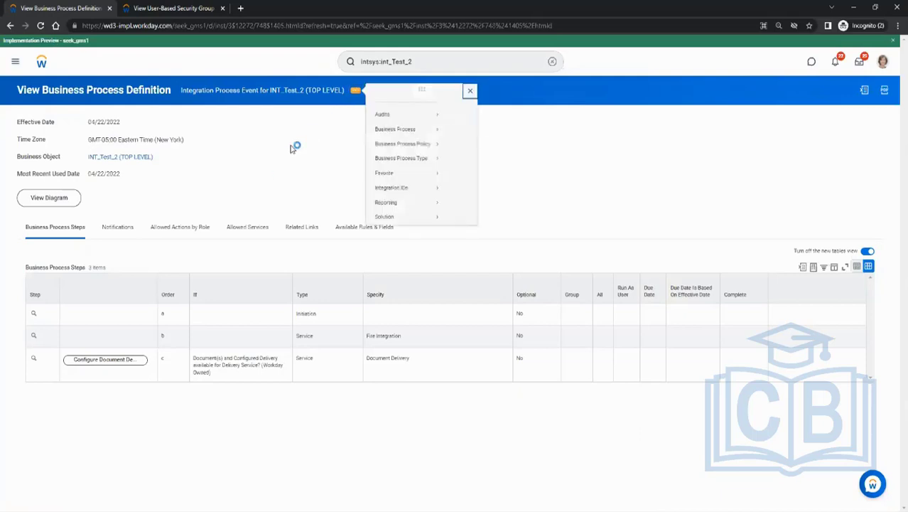
left_click(252, 173)
left_click(128, 360)
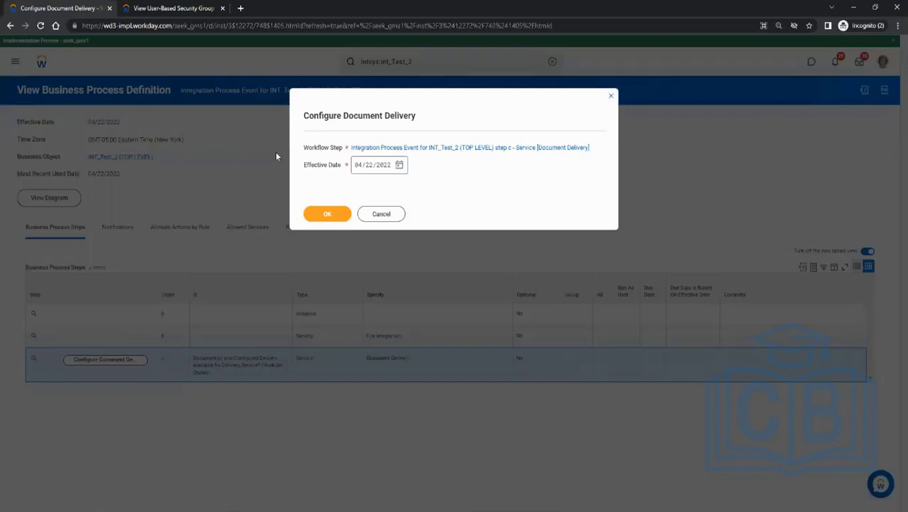
left_click(381, 217)
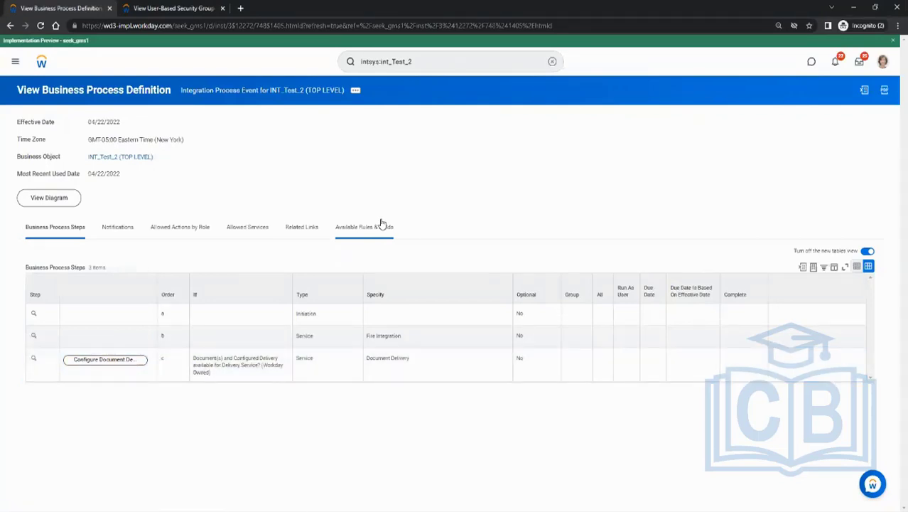
left_click(432, 62)
key("Return")
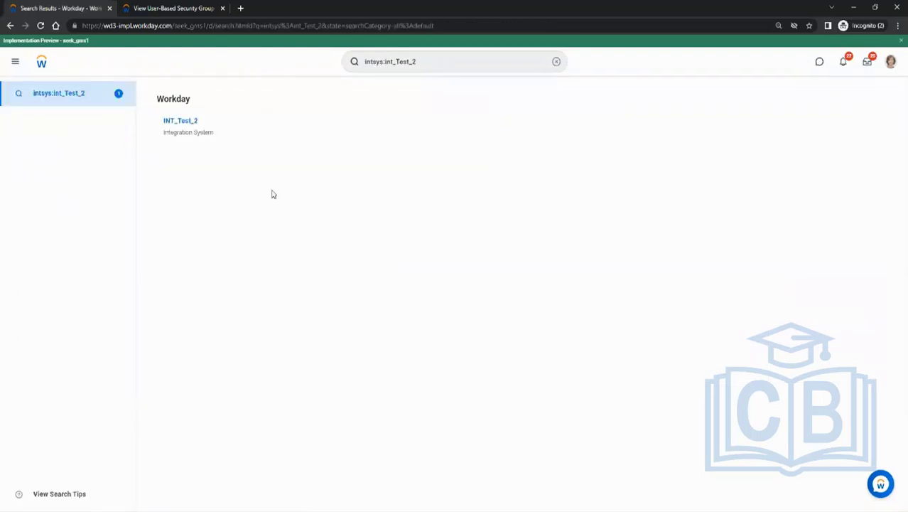
- Open INT_Test_2 and choose Integration System > Integration Events from its related actions
left_click(187, 126)
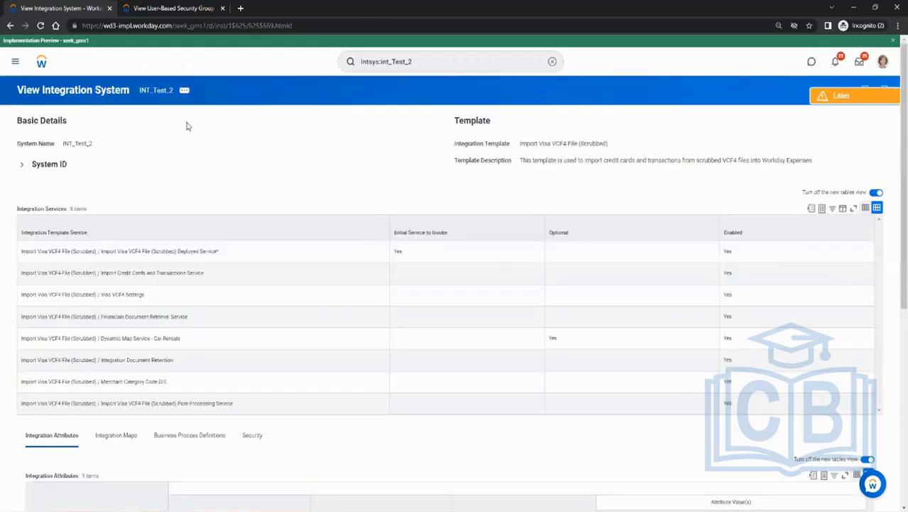
scroll(238, 169, "down", 5)
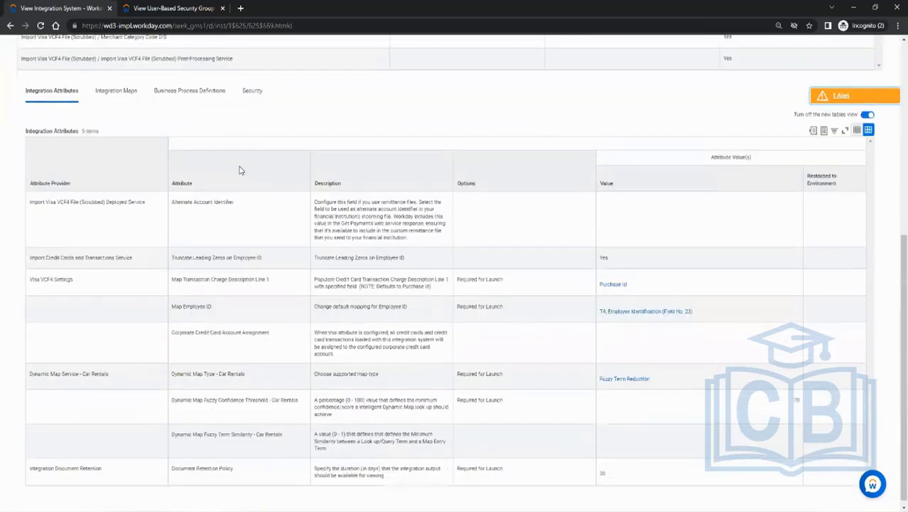
scroll(371, 260, "up", 5)
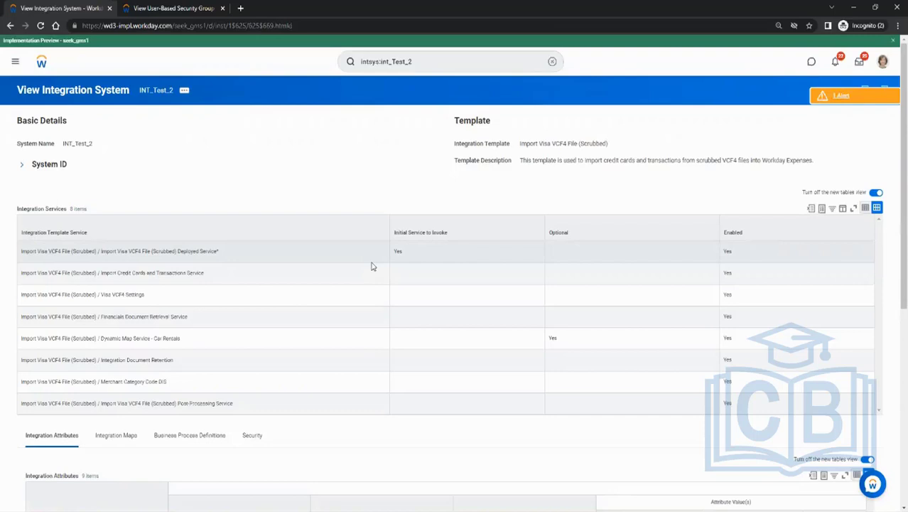
left_click(184, 90)
mouse_move(252, 124)
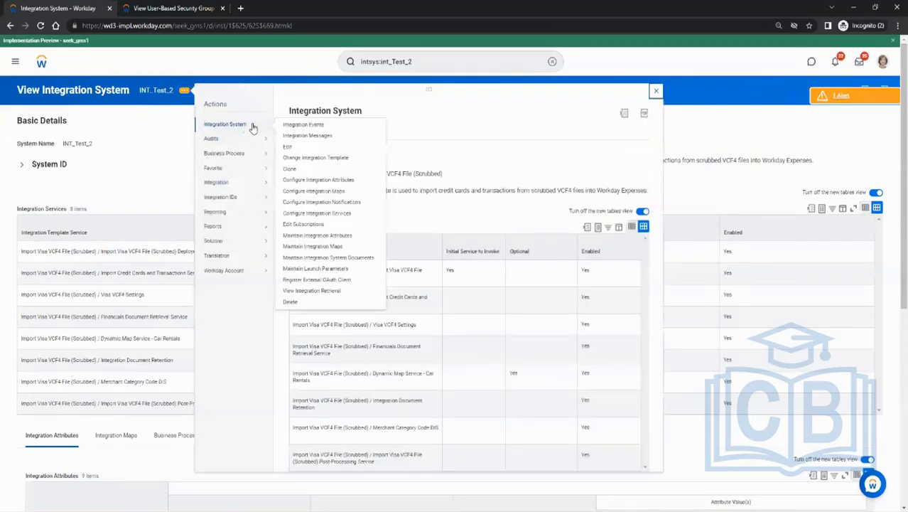
left_click(301, 134)
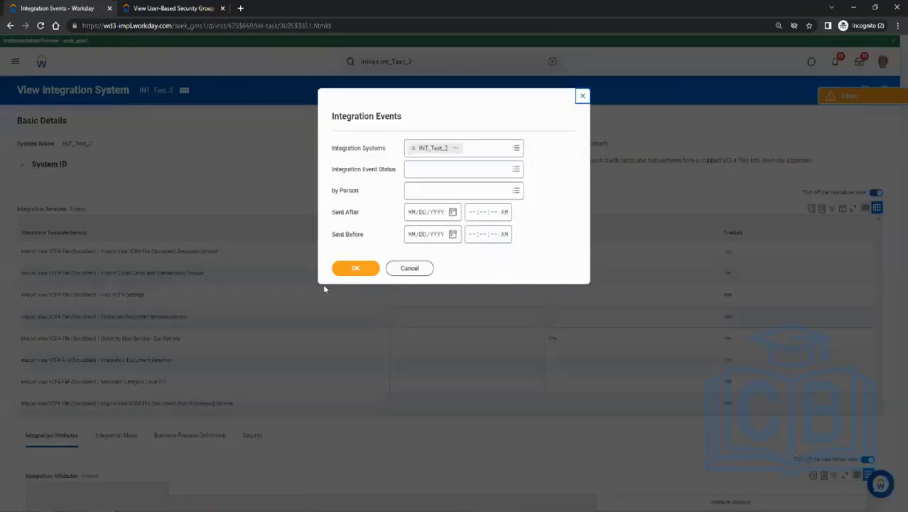
- List INT_Test_2's integration events, open the failed one and review its error message
left_click(356, 269)
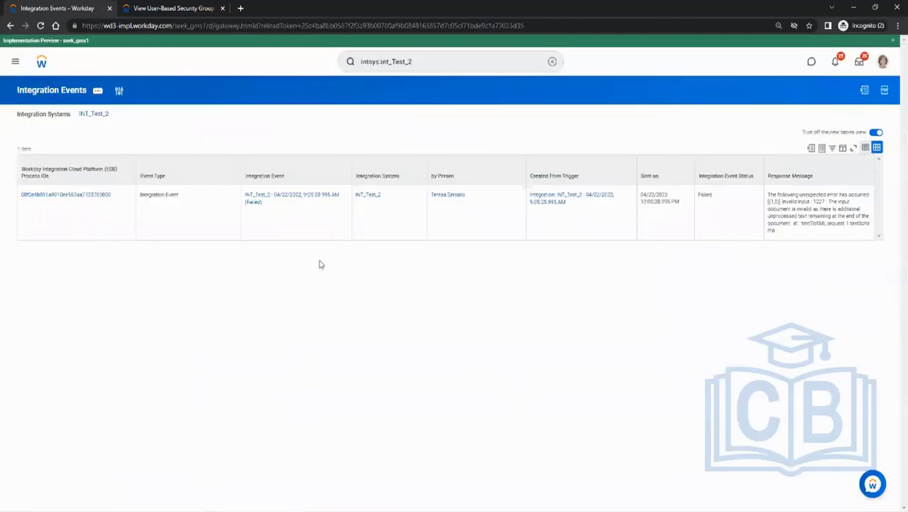
left_click(295, 197)
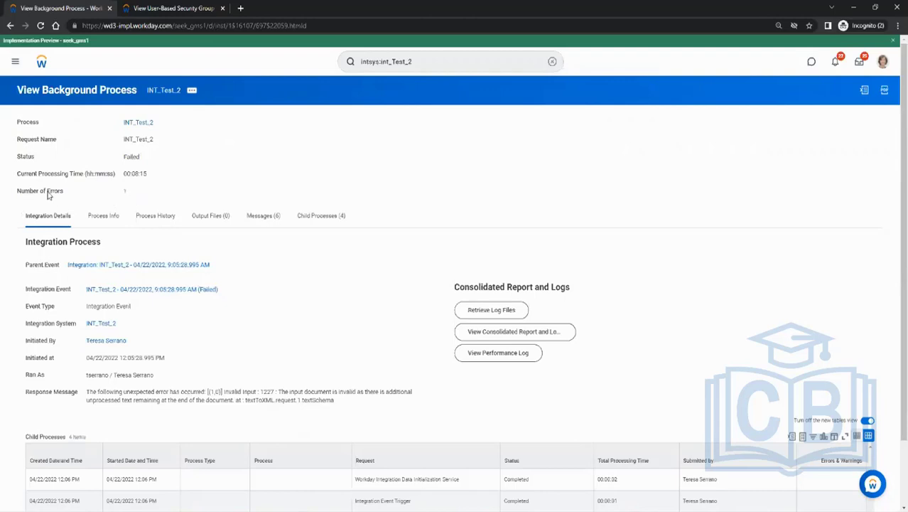
left_click(125, 194)
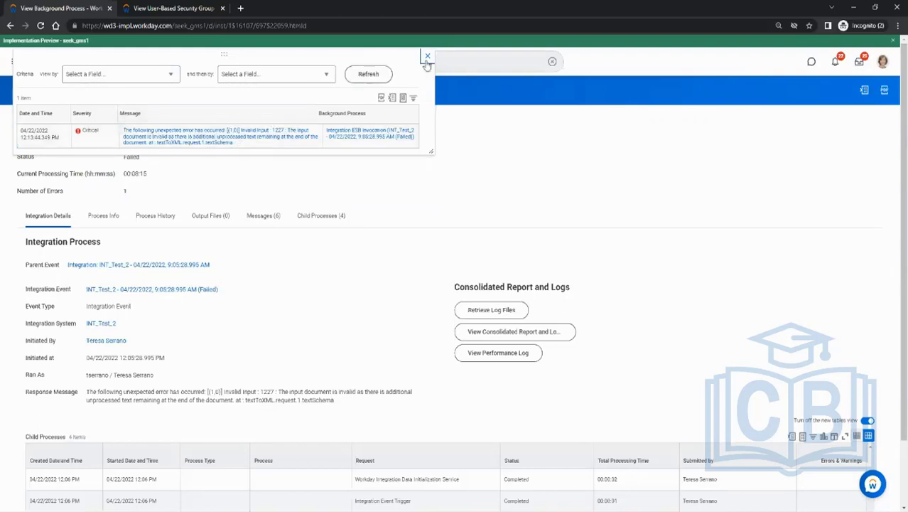
left_click(427, 56)
left_click_drag(355, 412, 79, 387)
left_click(318, 312)
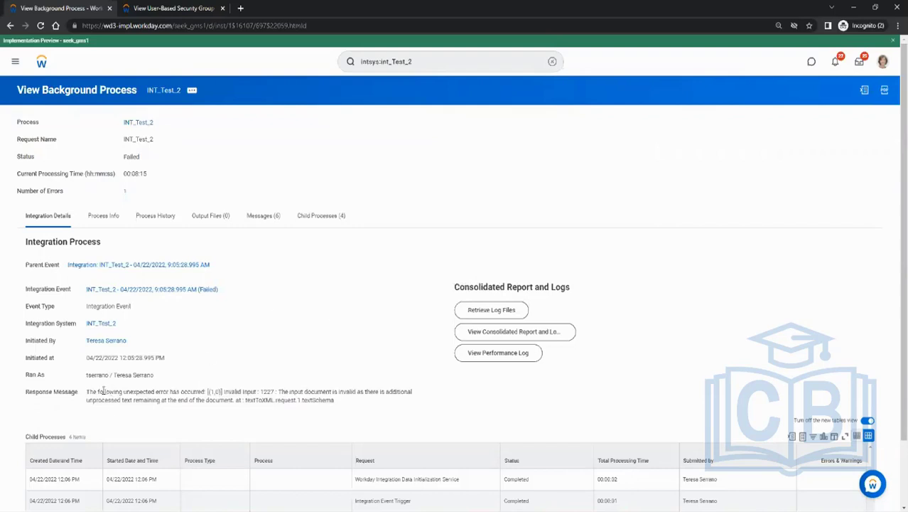
triple_click(103, 390)
left_click(318, 310)
- Check the process messages, then request retrieval of the log files from Integration Details
left_click(258, 215)
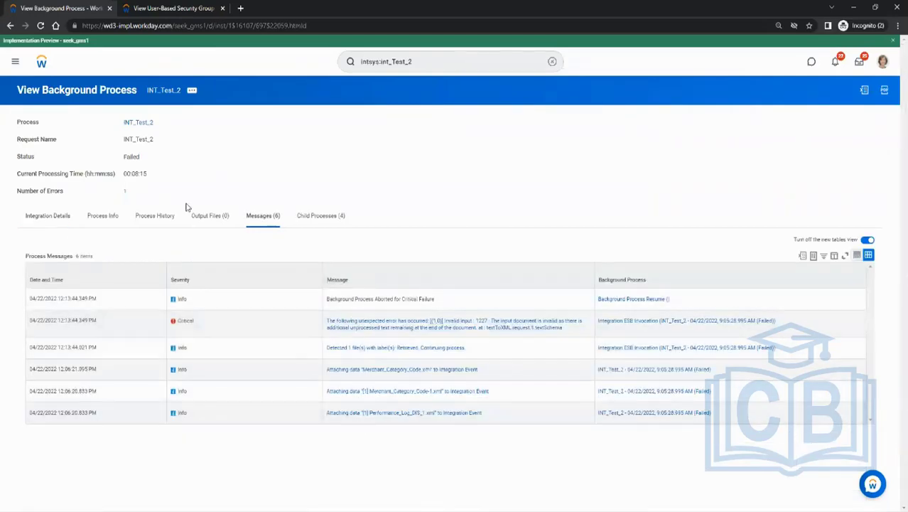
left_click(42, 216)
scroll(278, 202, "down", 1)
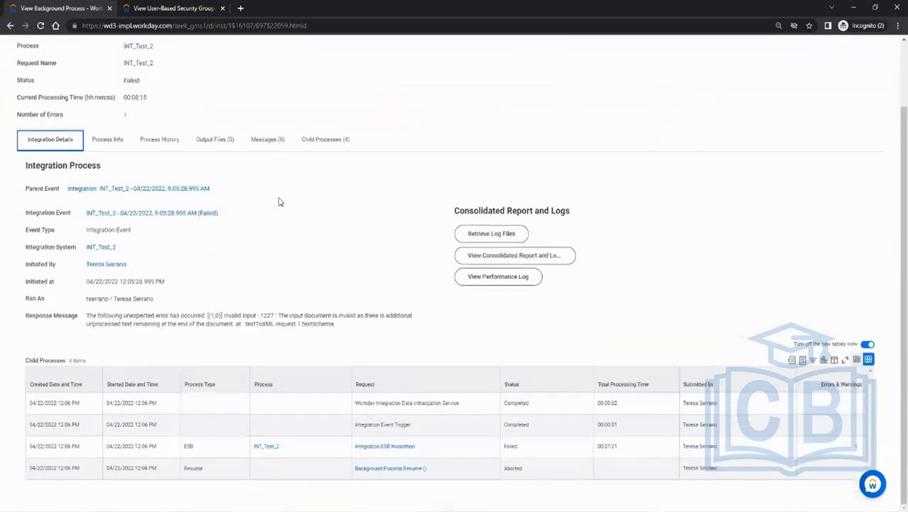
left_click(492, 235)
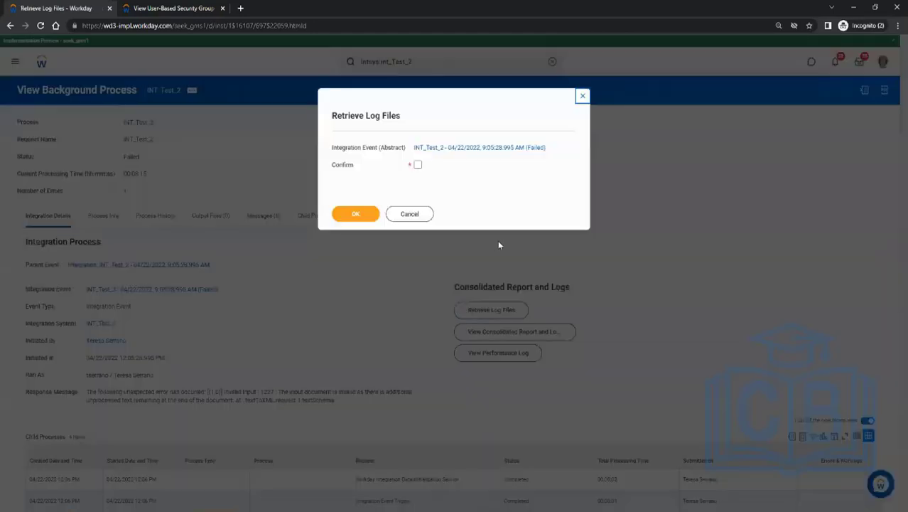
- Confirm and submit the log file retrieval, then review the retrieved logs list
left_click(418, 164)
left_click(359, 213)
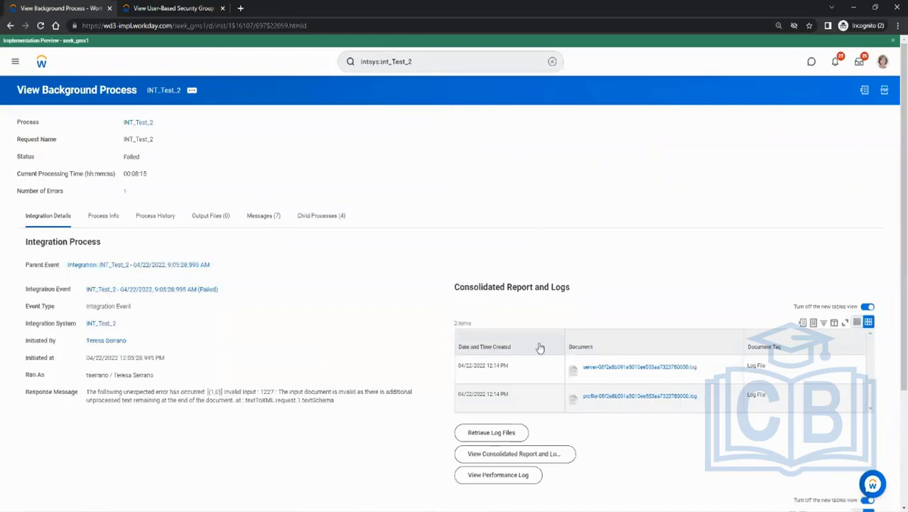
scroll(563, 300, "down", 1)
scroll(563, 301, "down", 2)
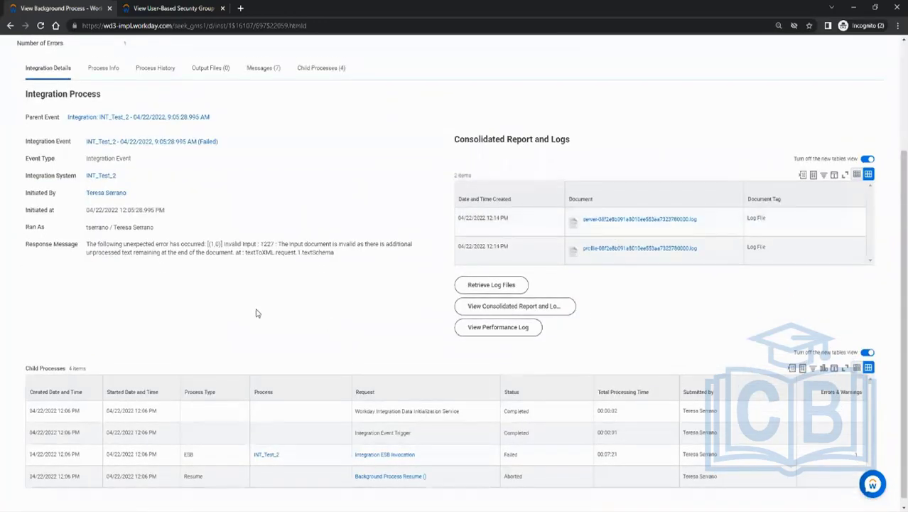
scroll(257, 312, "down", 1)
scroll(257, 312, "up", 4)
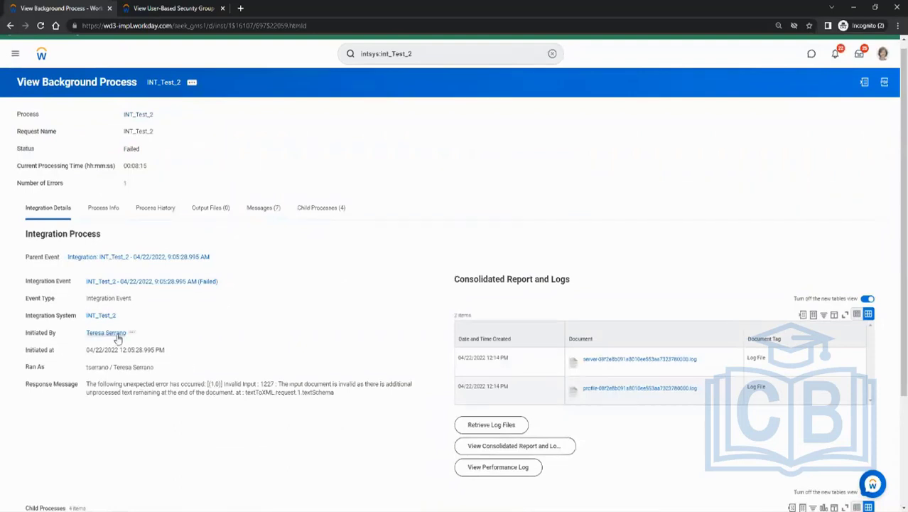
- Review the event detail rows and initiated-at timestamp, then go to INT_Test_2
left_click_drag(156, 334, 26, 279)
left_click(278, 366)
left_click_drag(172, 357, 76, 348)
left_click(270, 323)
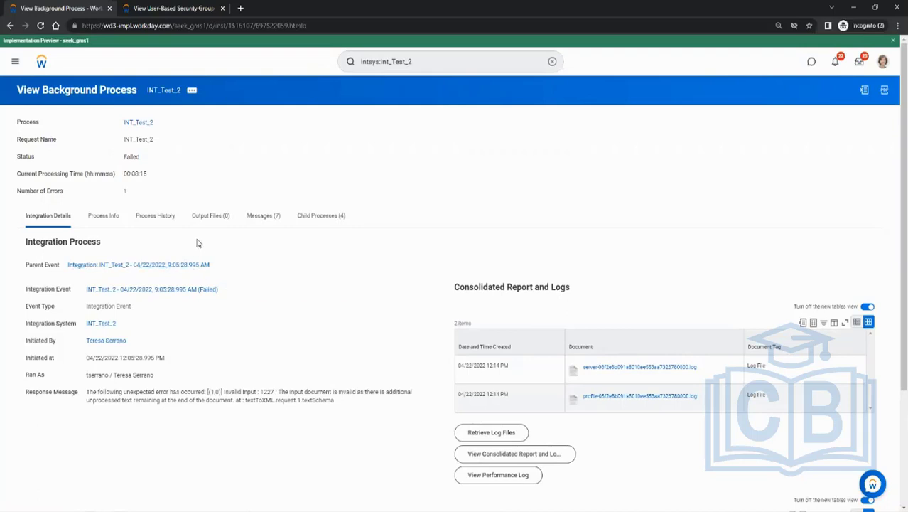
left_click(165, 91)
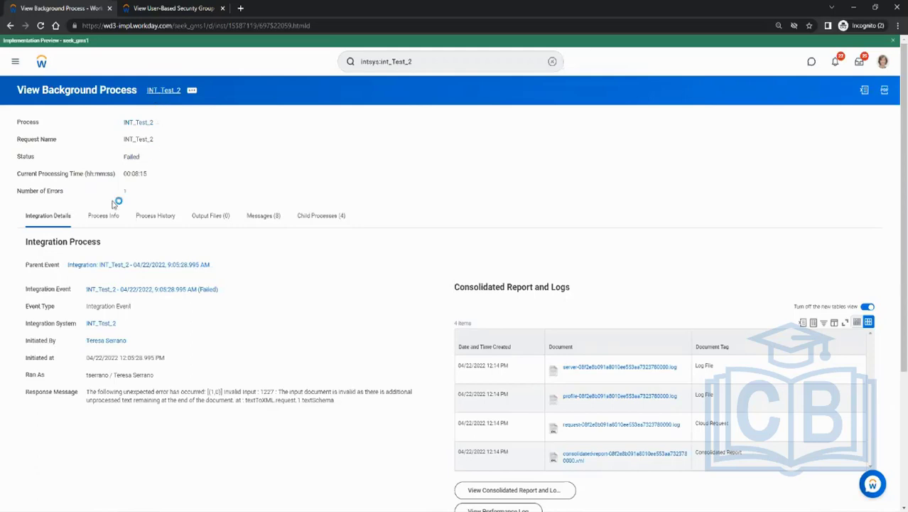
- Open INT_Test_2 and choose Integration System > Configure Integration Notifications
left_click(106, 326)
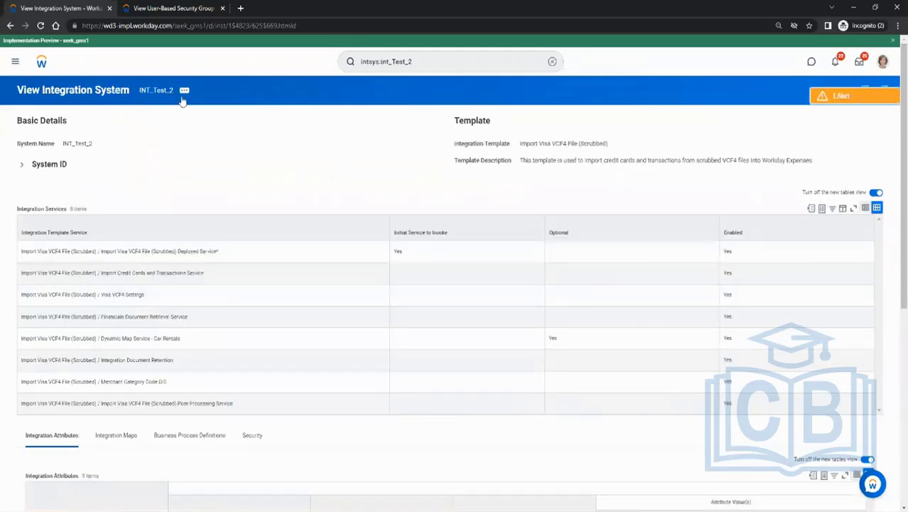
left_click(187, 91)
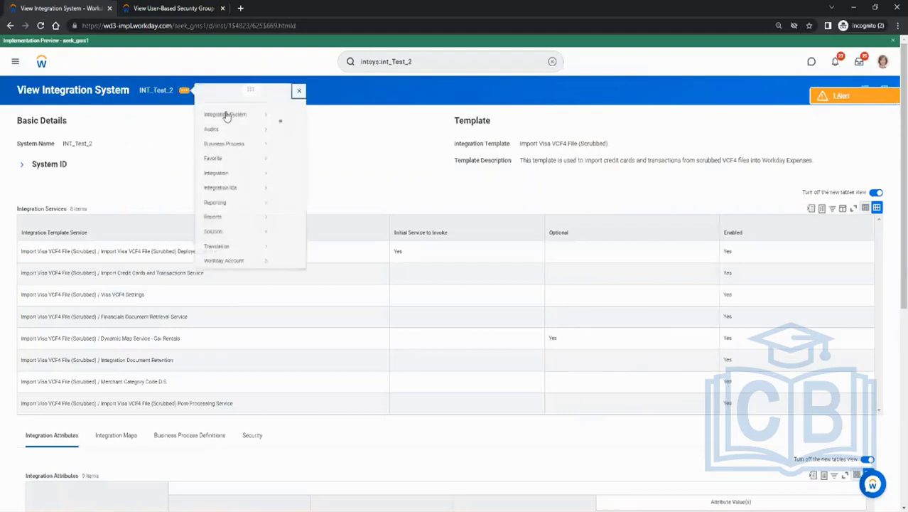
mouse_move(242, 131)
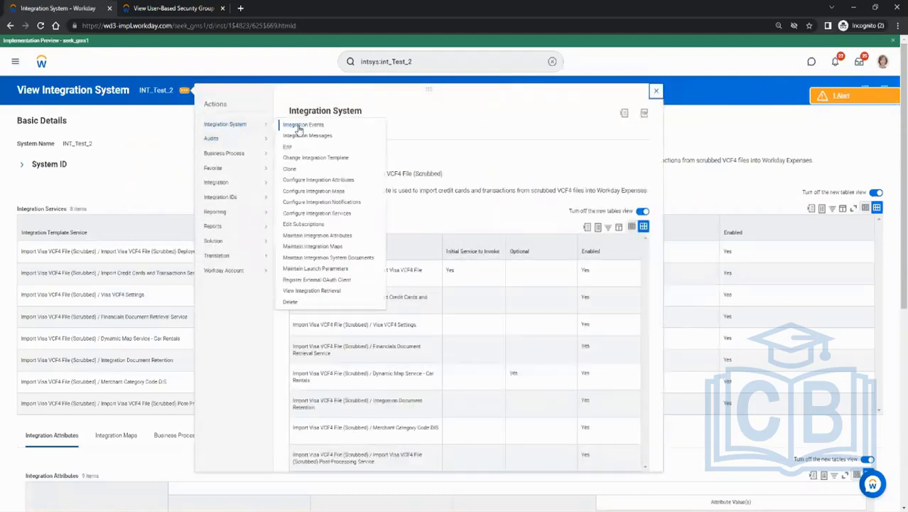
left_click(317, 202)
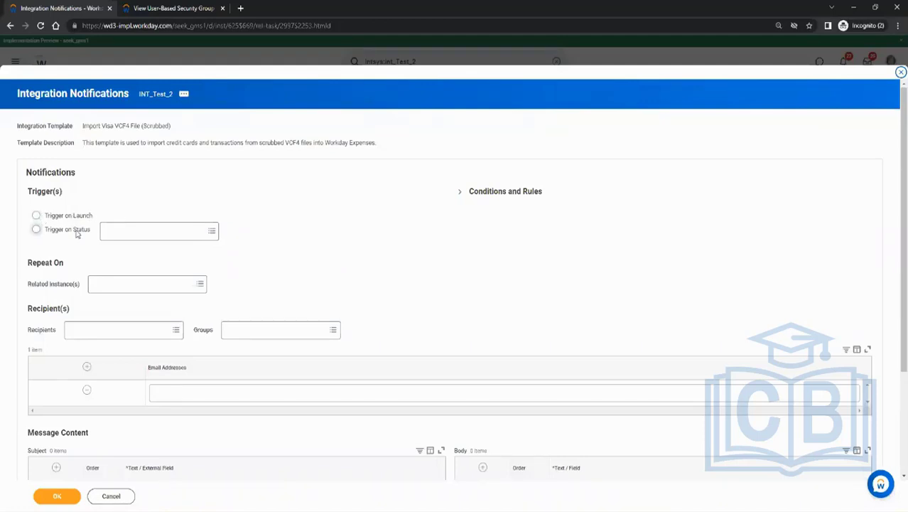
- Trigger the notification on status, selecting Failed and Completed With Errors
left_click(77, 232)
left_click(126, 235)
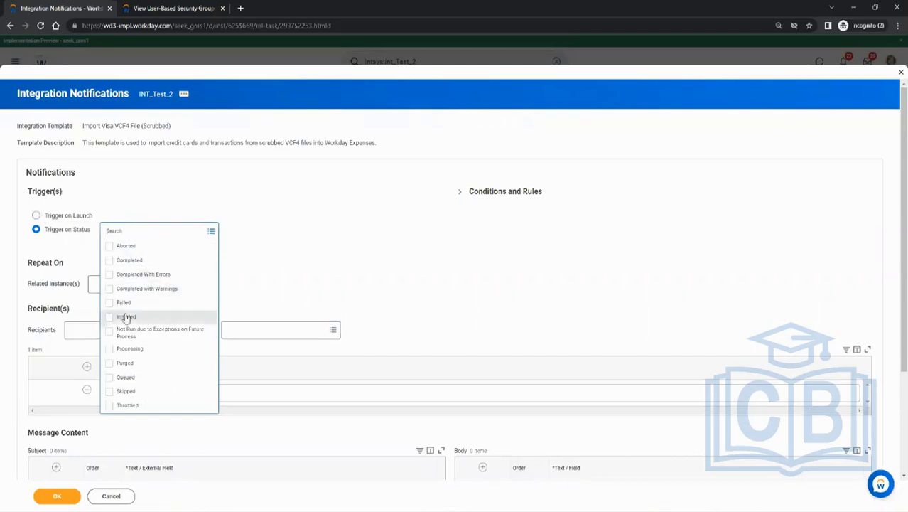
left_click(123, 305)
left_click(148, 290)
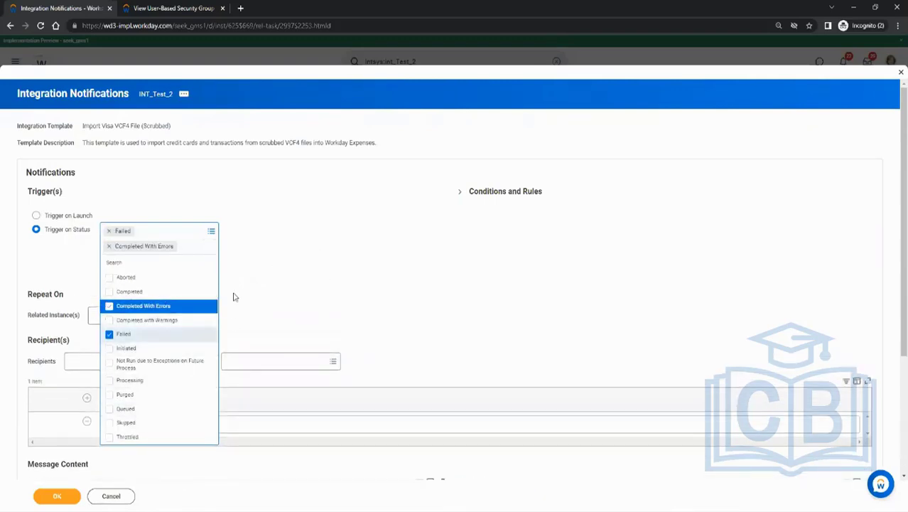
left_click(277, 256)
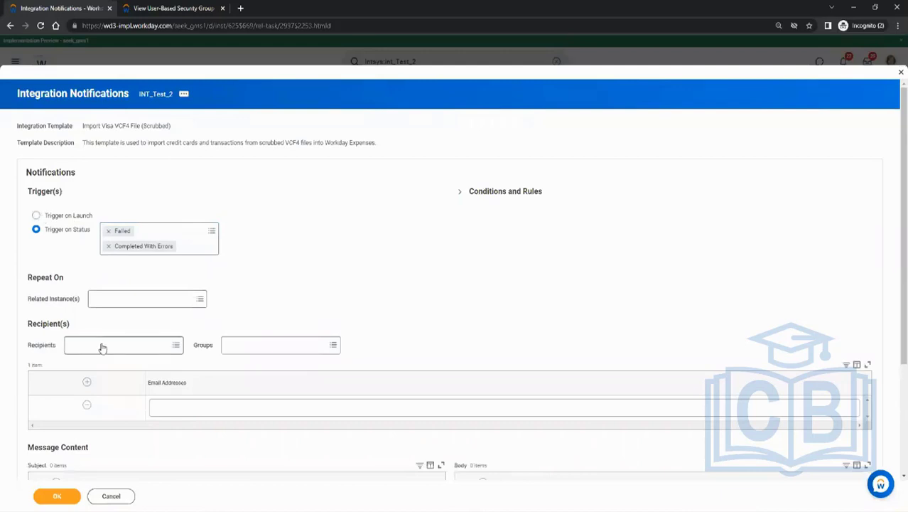
- Browse the recipient types and groups lists without choosing any
scroll(102, 347, "down", 3)
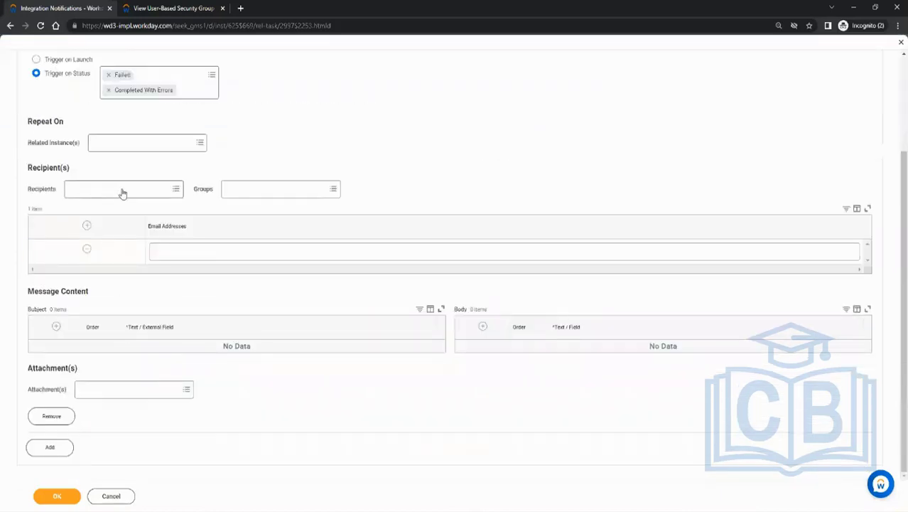
left_click(113, 189)
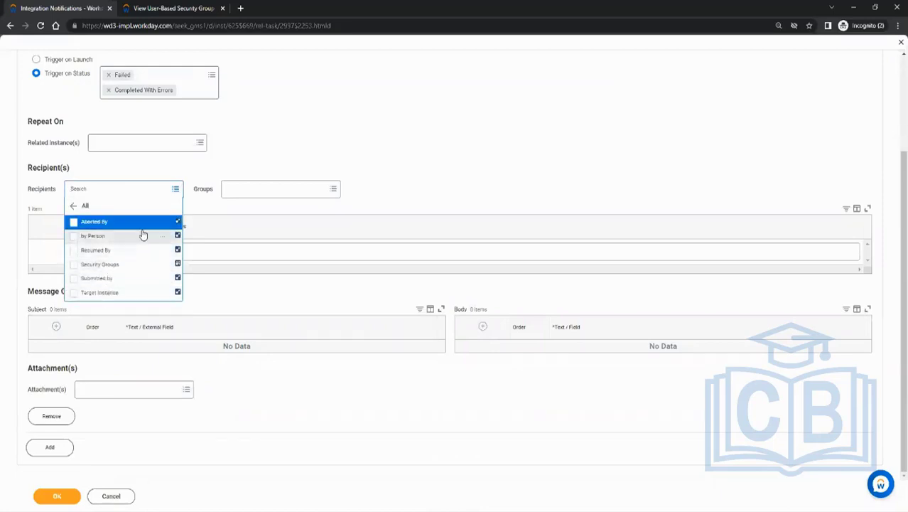
left_click(332, 140)
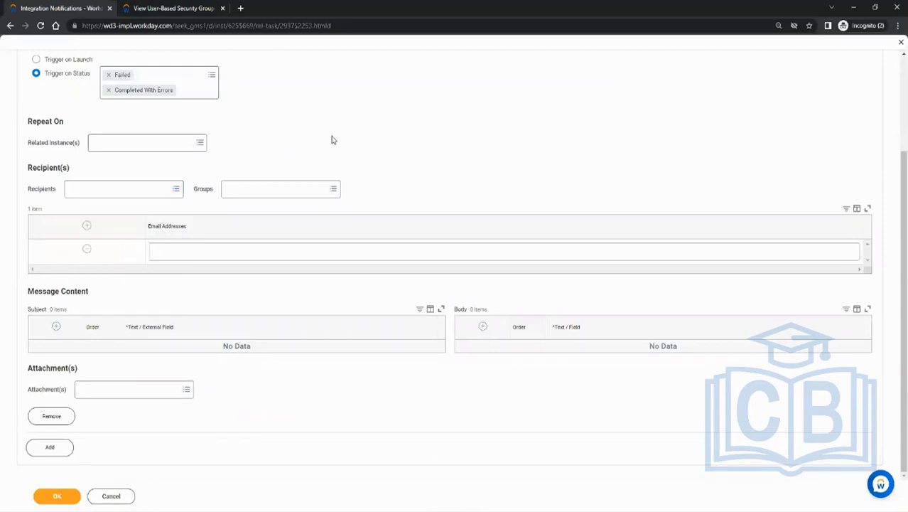
left_click(258, 191)
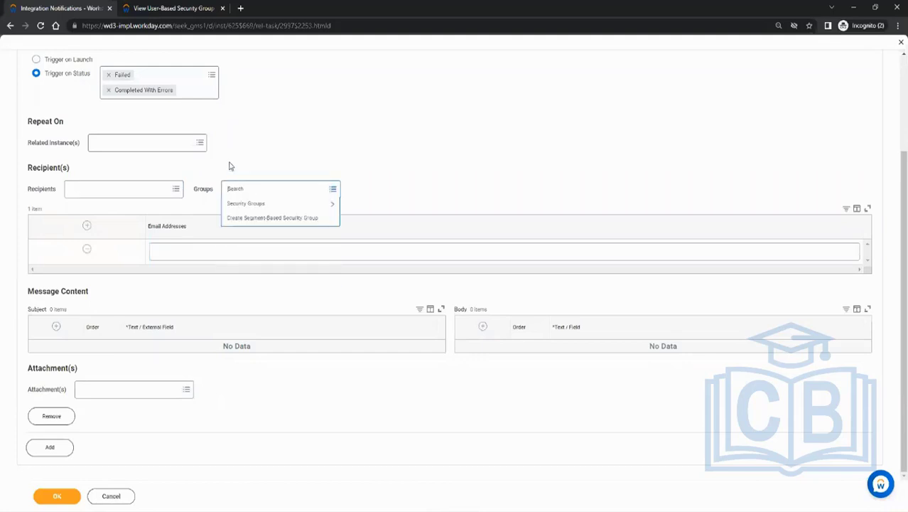
left_click(257, 142)
- Enter a recipient e-mail, add subject 'Integration aksfisdkf has failed' and a verify-link body
left_click(173, 256)
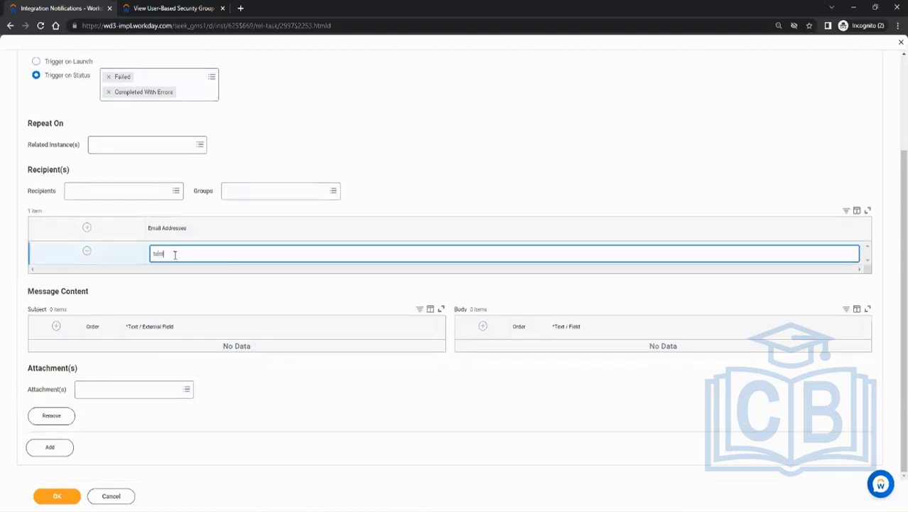
type("test@test.com")
left_click(56, 326)
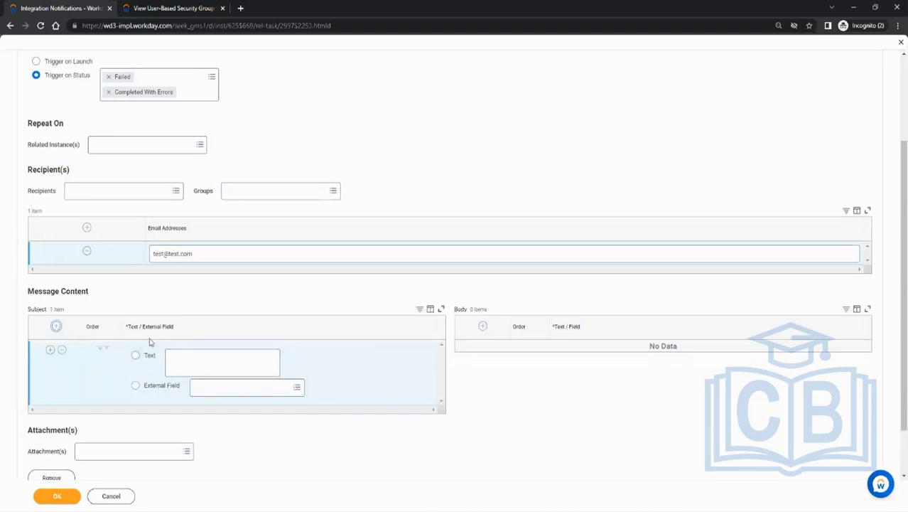
left_click(197, 359)
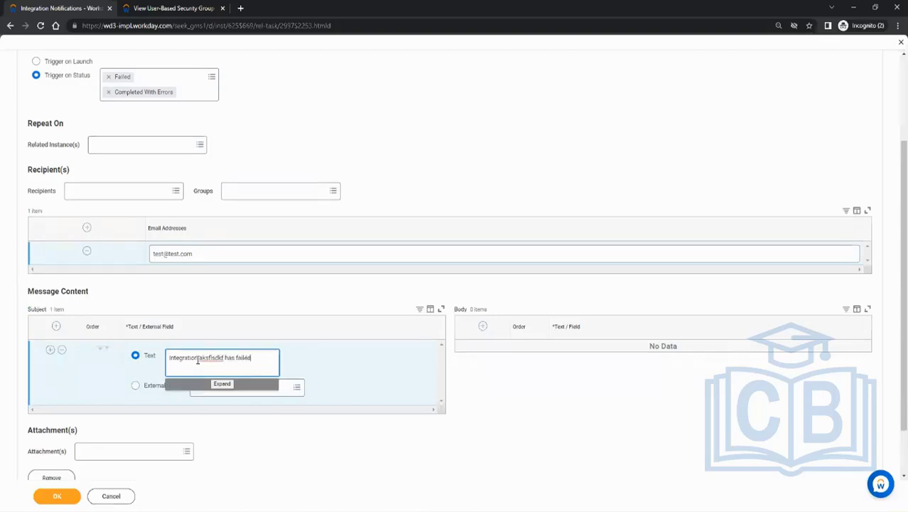
left_click(482, 326)
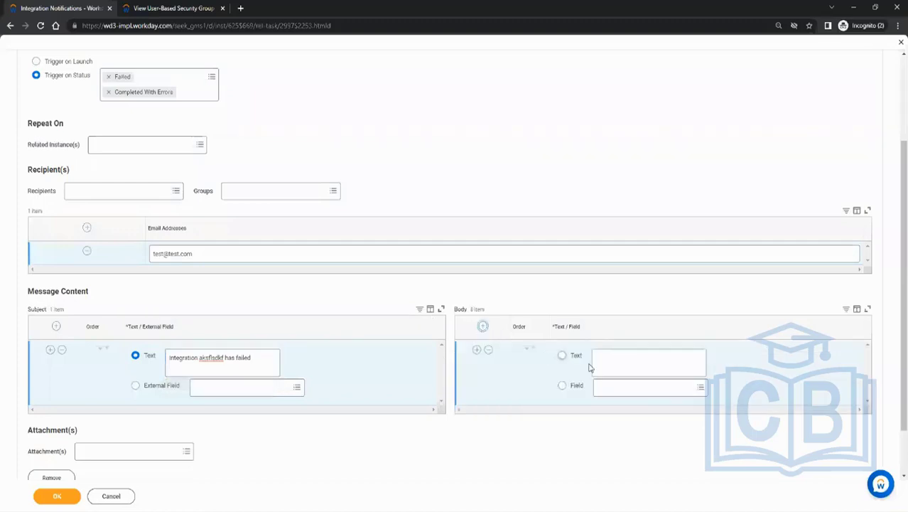
left_click(606, 364)
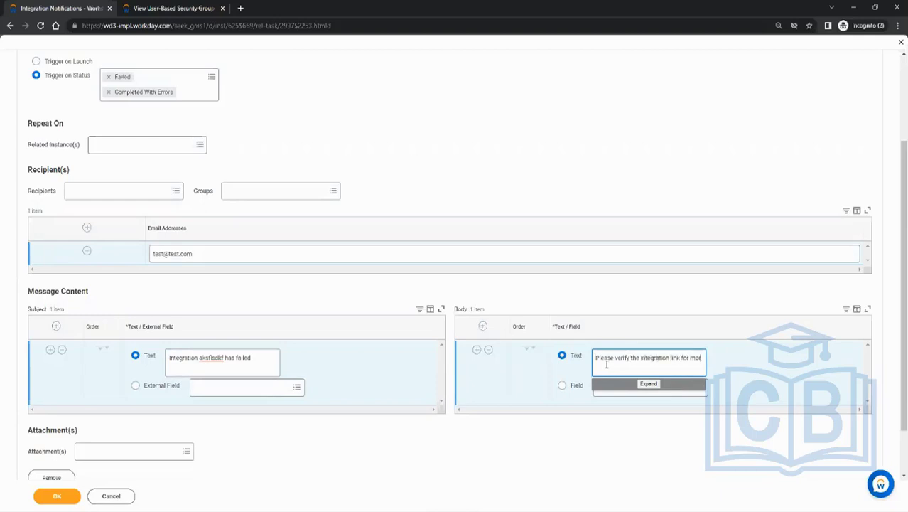
type("re details")
- Try then remove the Integration Attachment, and save the notification
scroll(401, 361, "down", 2)
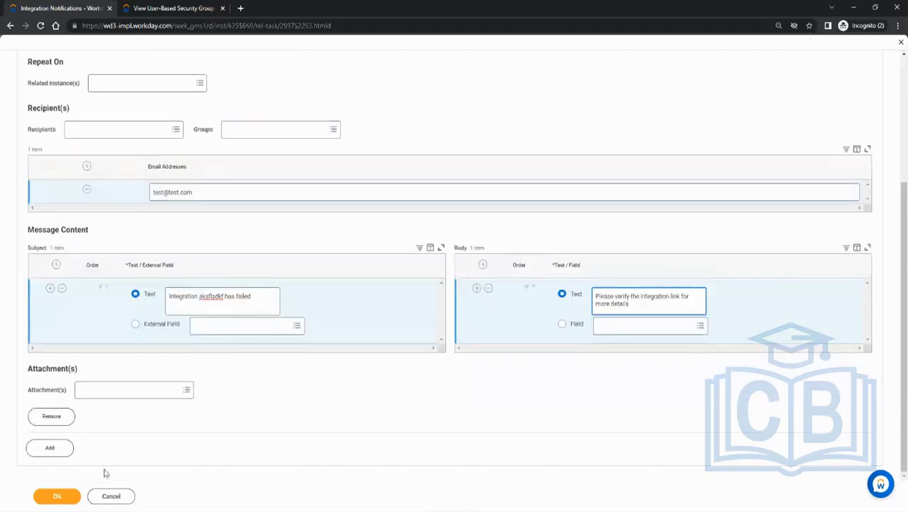
left_click(89, 393)
left_click(107, 361)
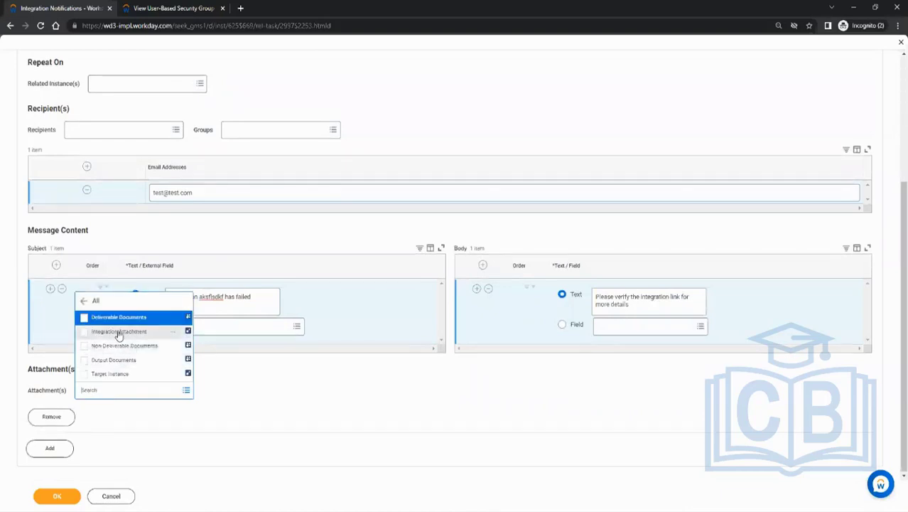
left_click(119, 332)
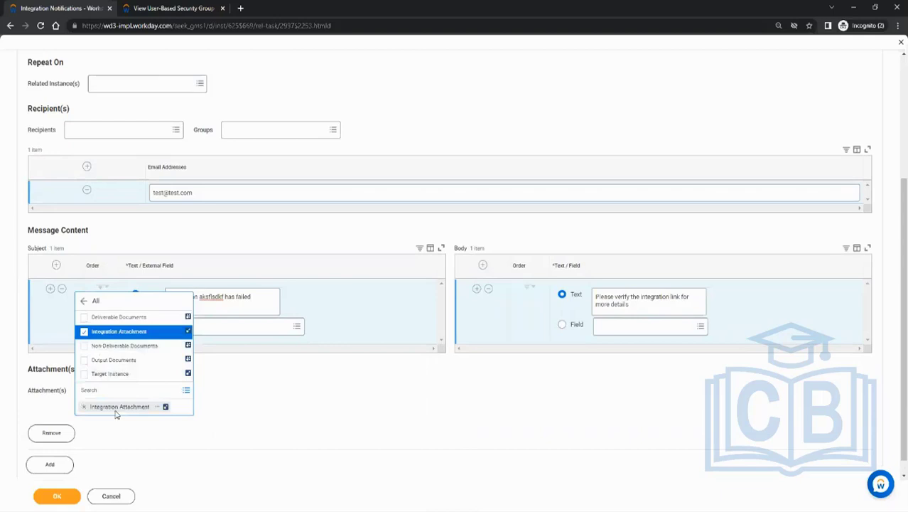
left_click(203, 409)
left_click(81, 389)
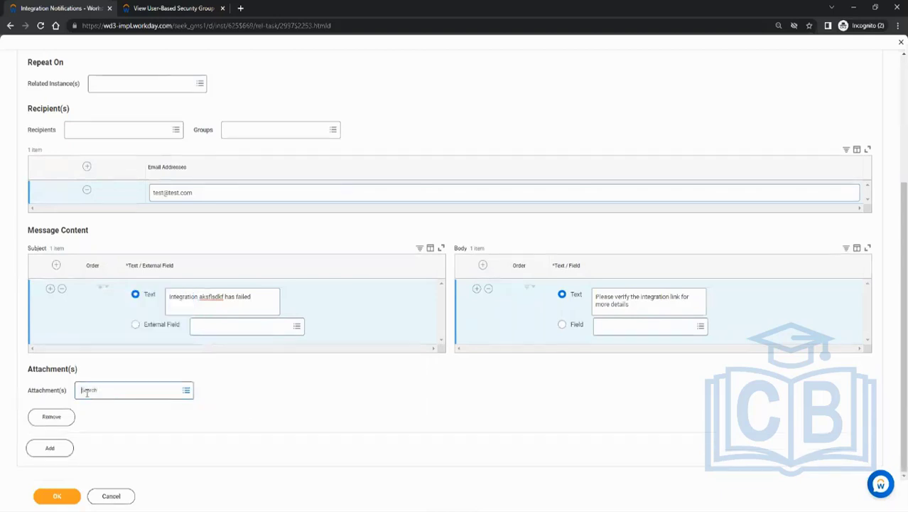
left_click(57, 496)
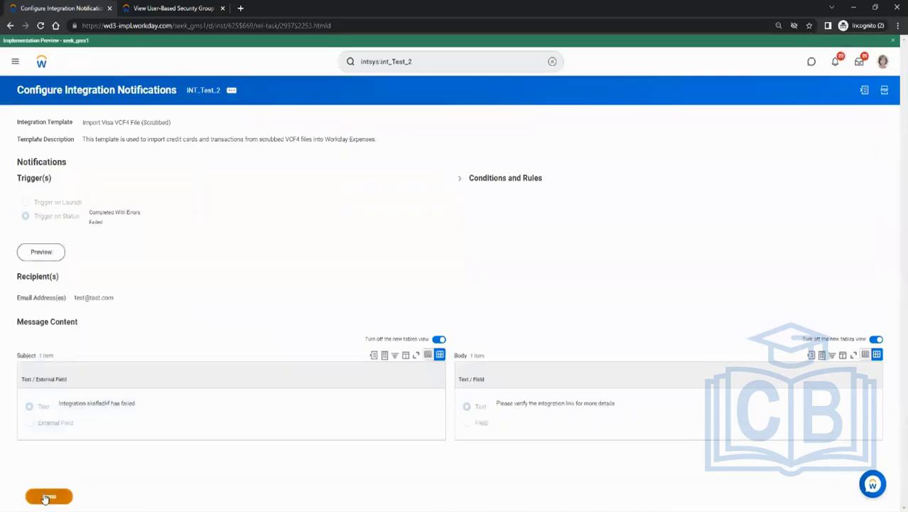
left_click(47, 497)
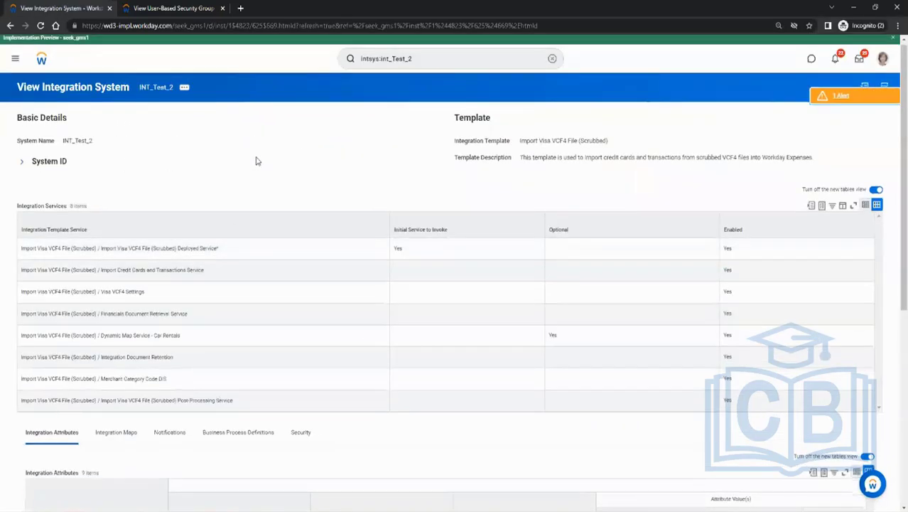
scroll(258, 161, "down", 2)
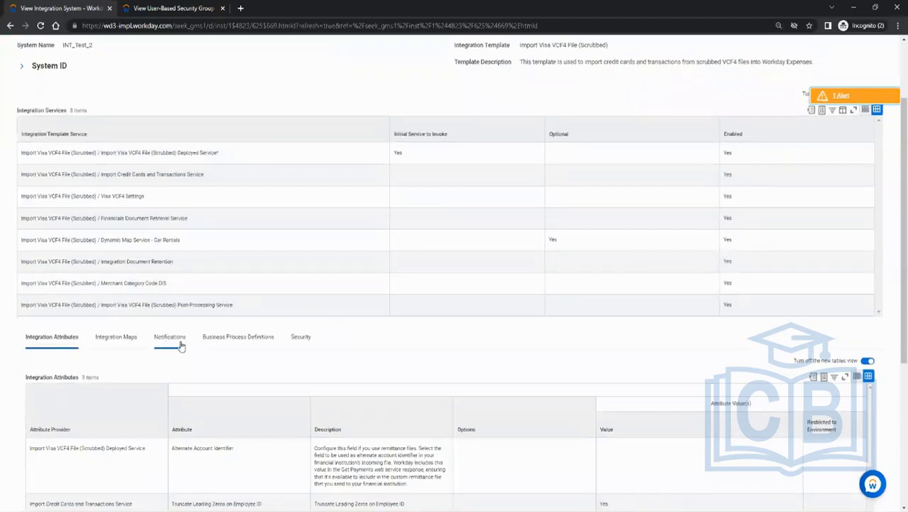
- Review the saved INT_Test_2 notification's Completed With Errors trigger and subject text
left_click(178, 347)
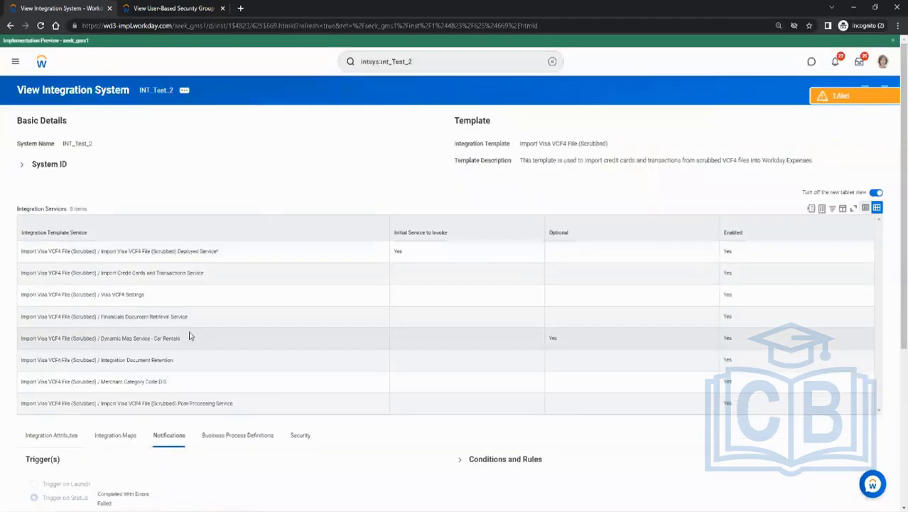
scroll(189, 335, "down", 5)
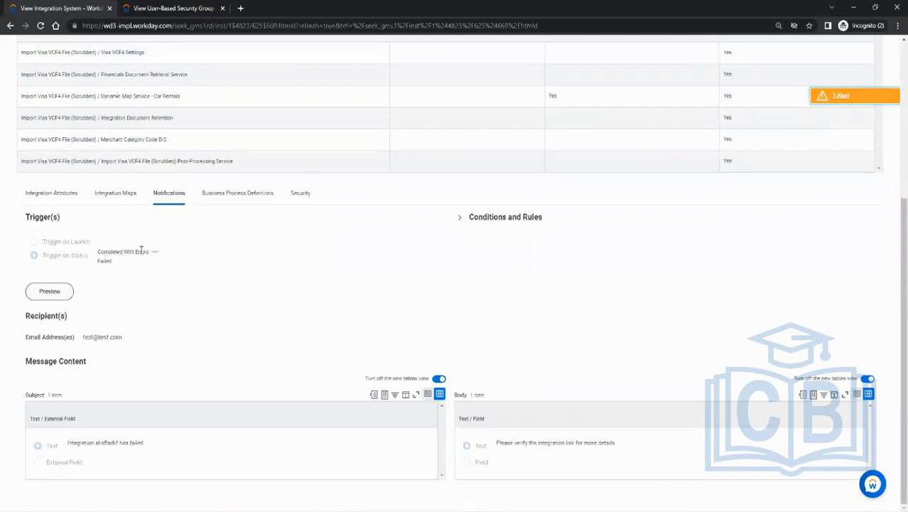
left_click_drag(141, 250, 88, 262)
left_click(230, 279)
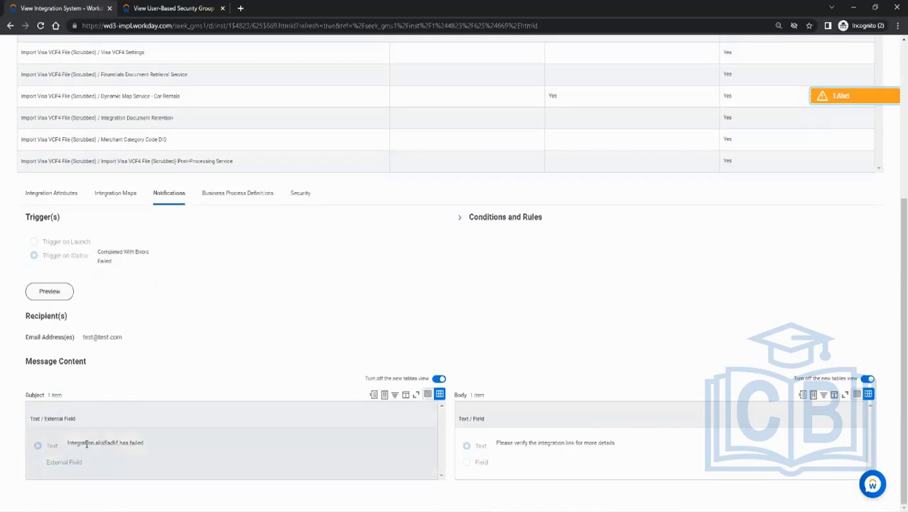
left_click_drag(87, 443, 280, 444)
left_click(650, 339)
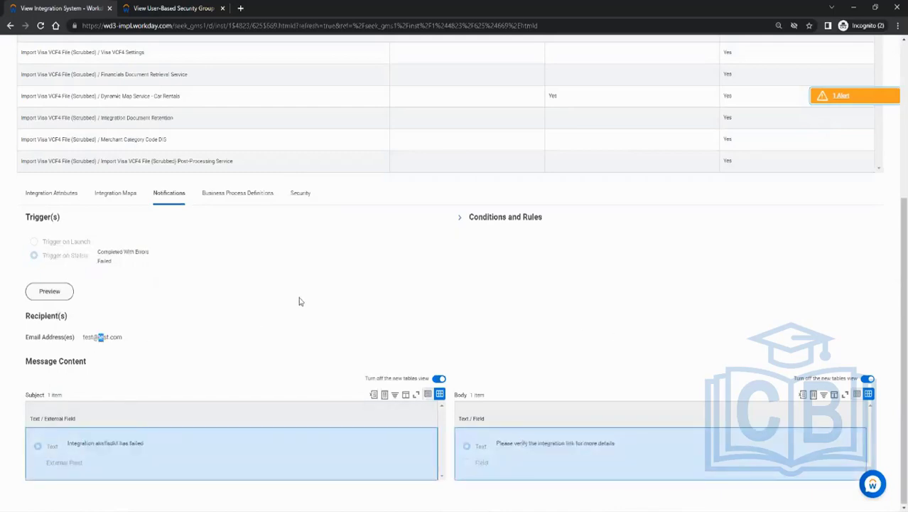
left_click(51, 195)
scroll(198, 238, "up", 4)
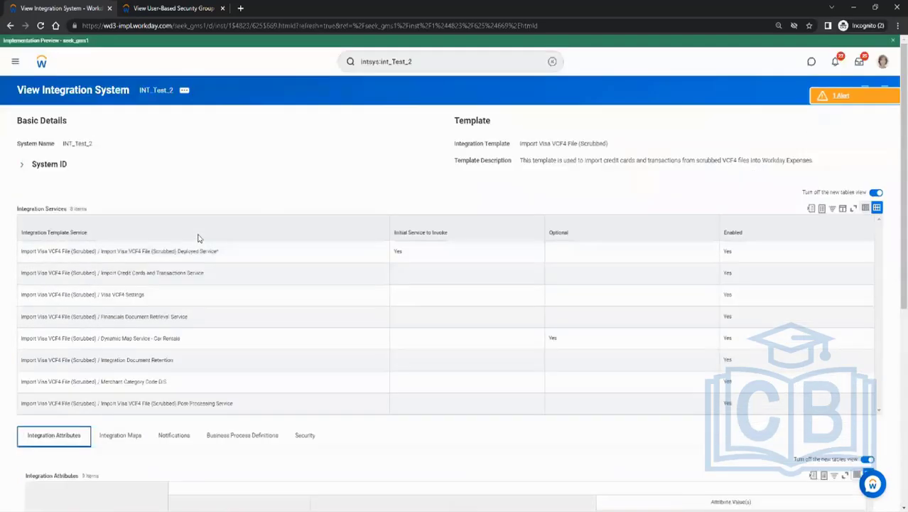
- Reopen Configure Integration Notifications for INT_Test_2 from its related actions
left_click(184, 90)
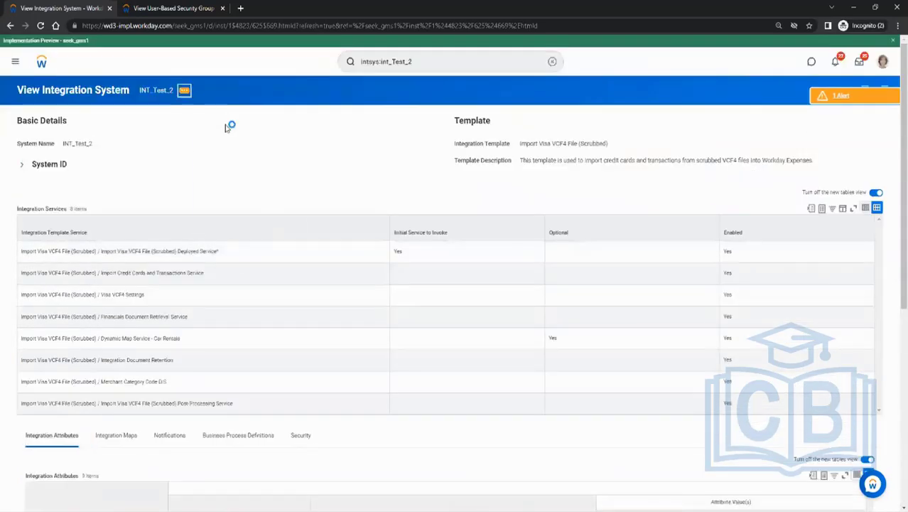
mouse_move(227, 123)
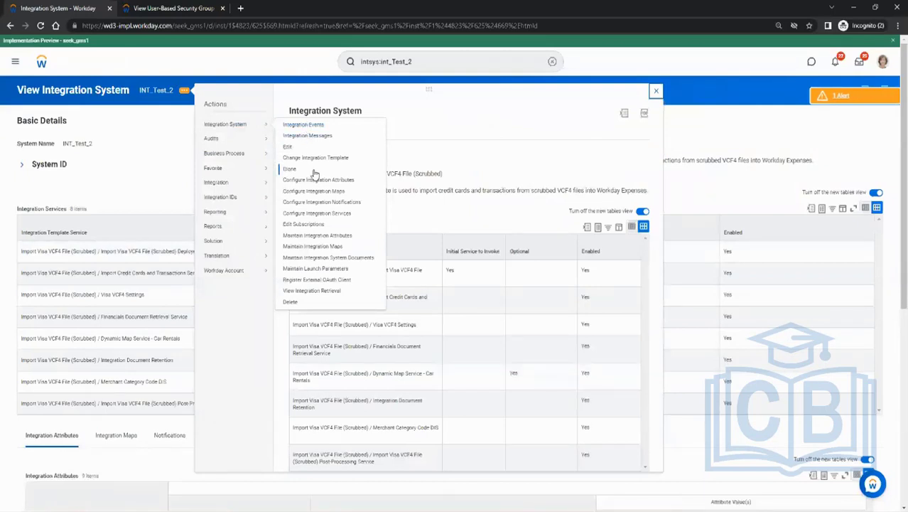
left_click(314, 204)
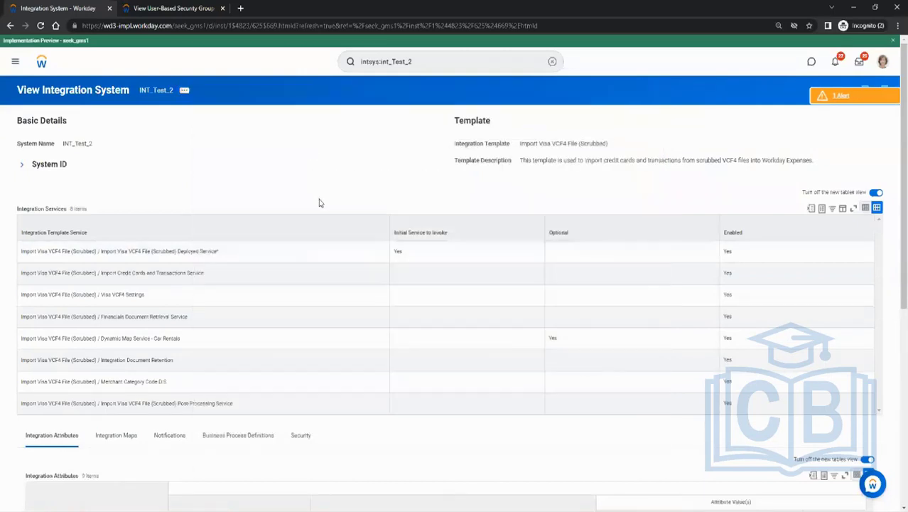
scroll(239, 253, "down", 3)
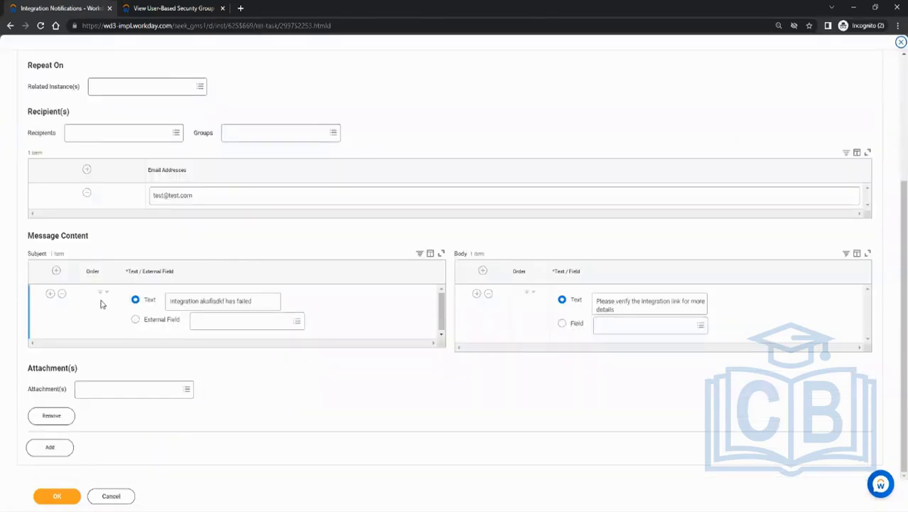
- Replace the fixed subject text with the Integration System external field
left_click(267, 301)
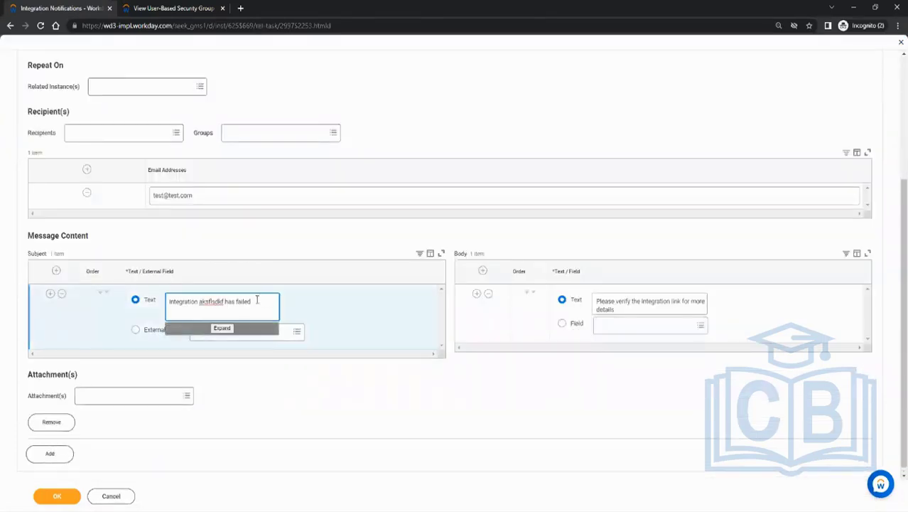
left_click_drag(258, 300, 112, 301)
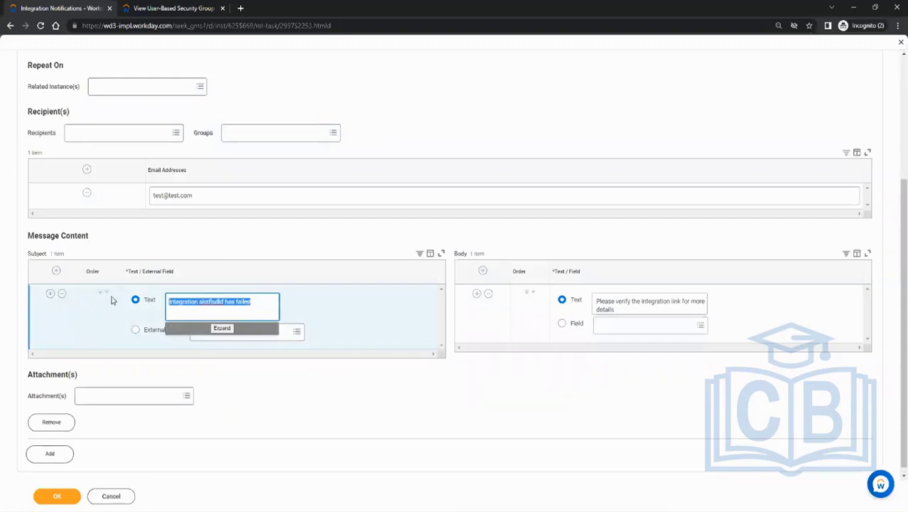
key("BackSpace")
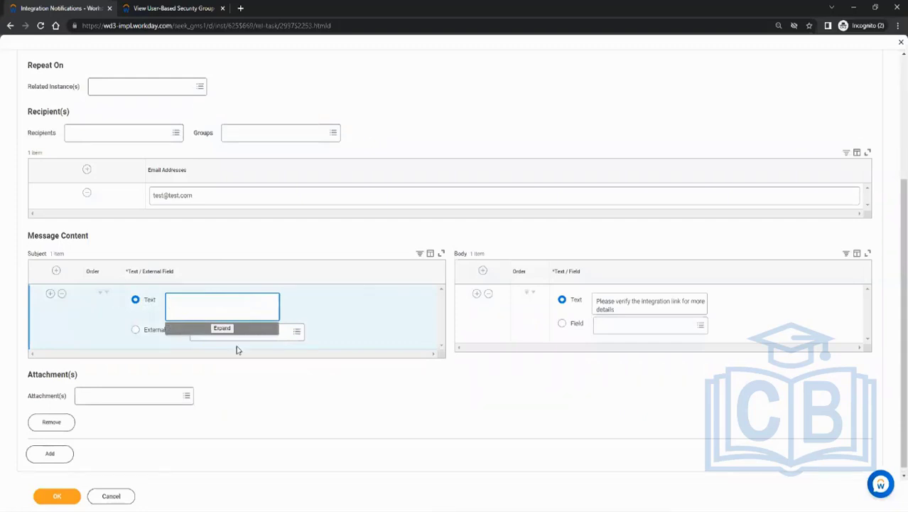
left_click(137, 332)
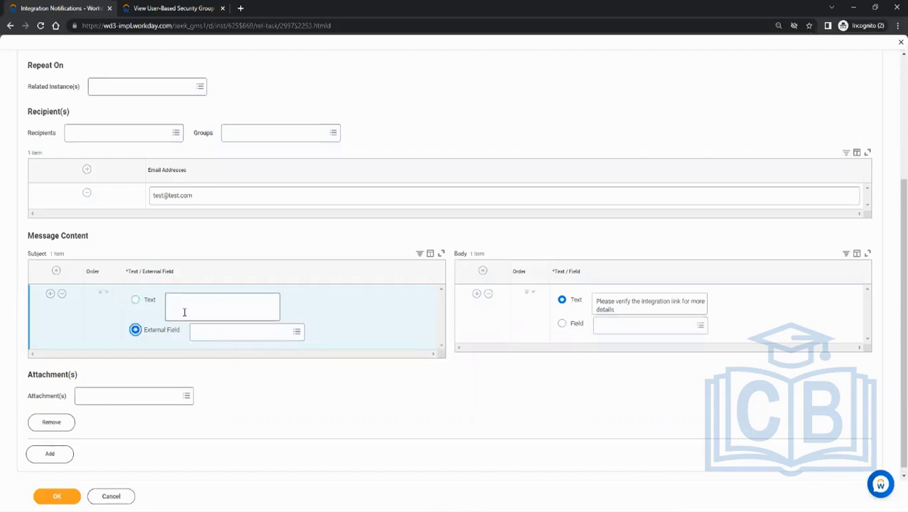
left_click(209, 335)
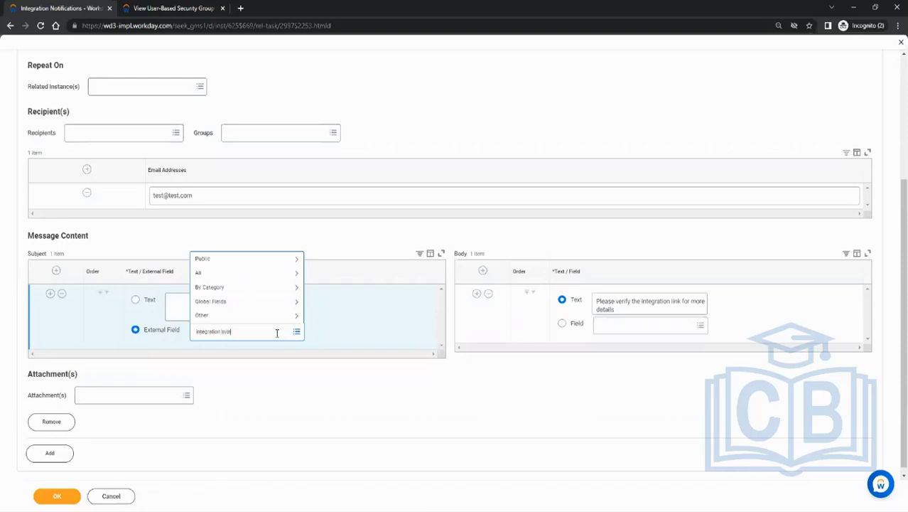
key("Return")
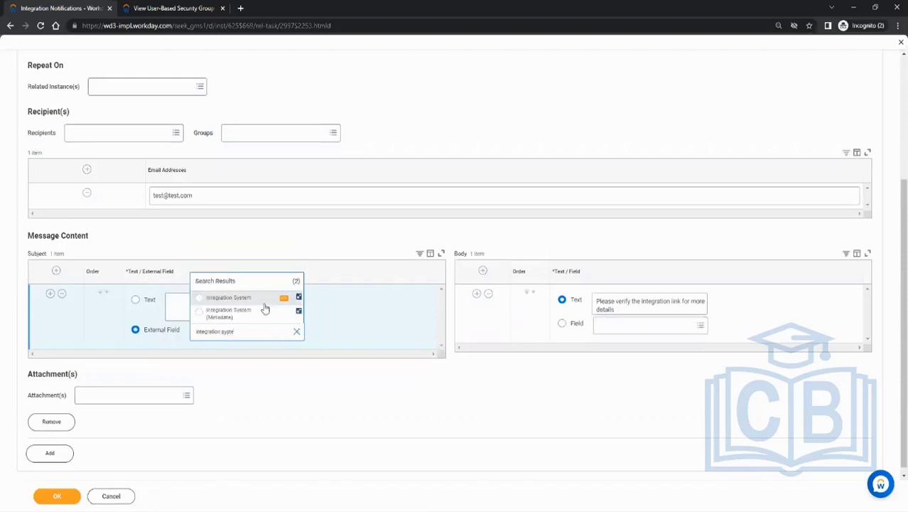
left_click(244, 302)
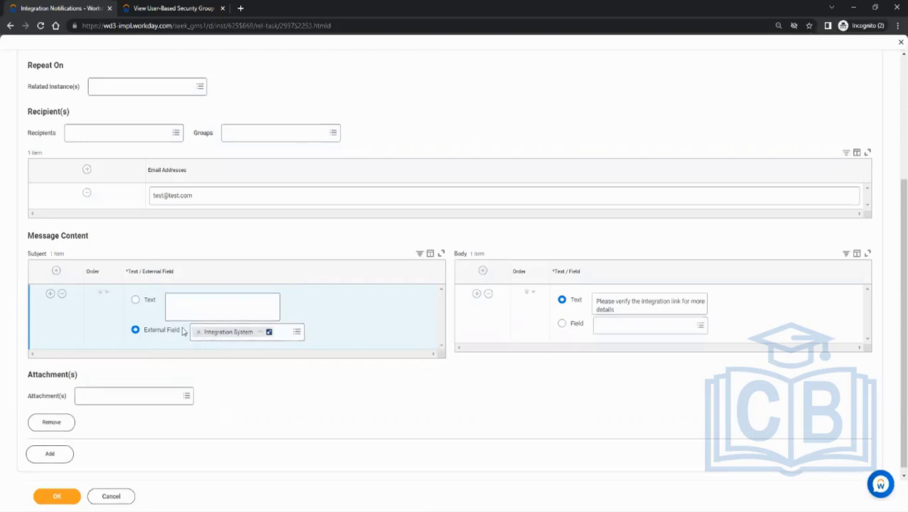
scroll(229, 261, "up", 3)
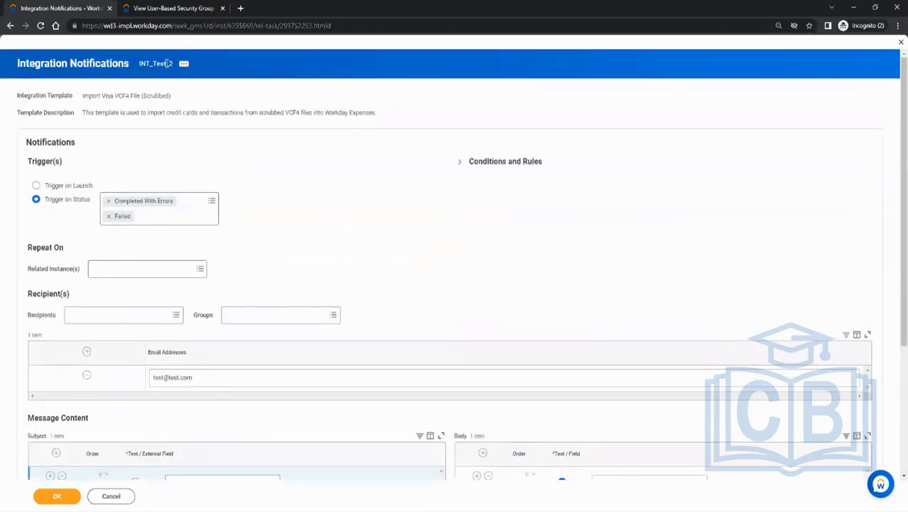
scroll(247, 185, "down", 5)
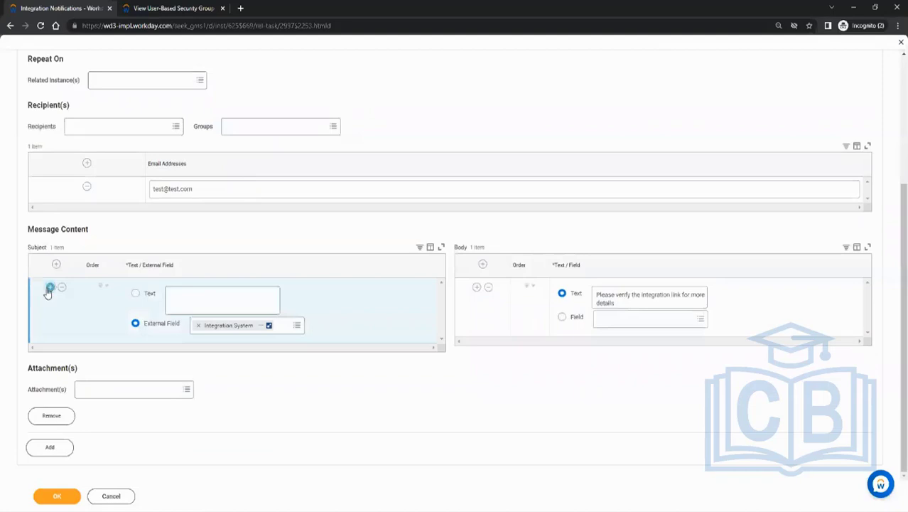
- Add a second subject part with the text 'has'
left_click(50, 287)
left_click(188, 351)
type("ha")
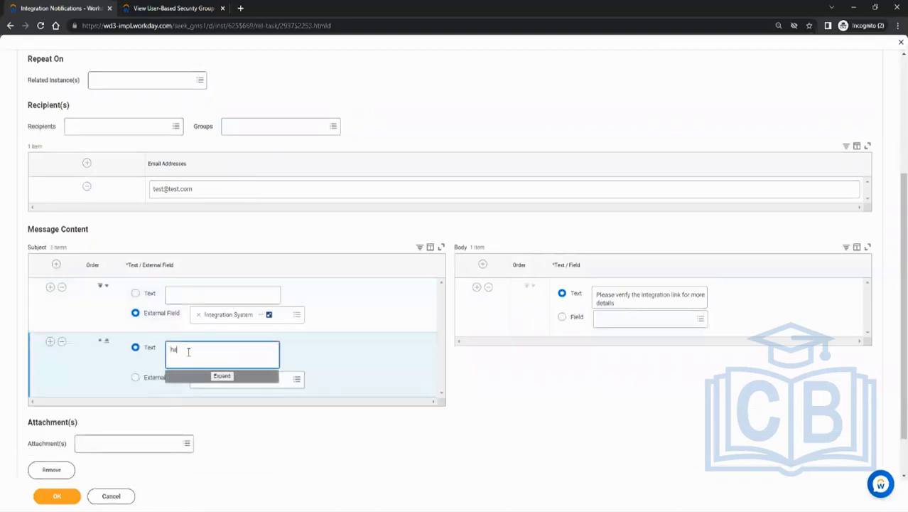
type("s f")
scroll(163, 206, "up", 5)
scroll(164, 223, "down", 1)
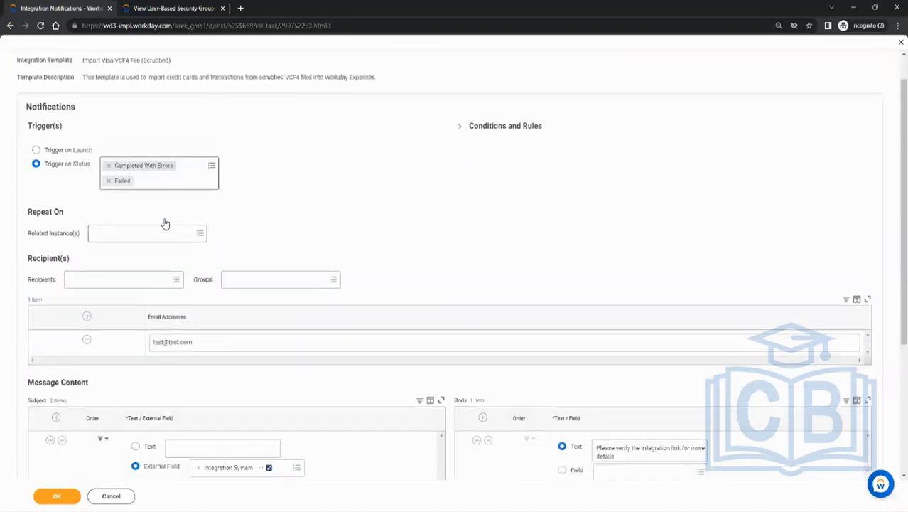
scroll(165, 223, "down", 3)
- Add a third subject part using the Integration Event Status external field
left_click(50, 287)
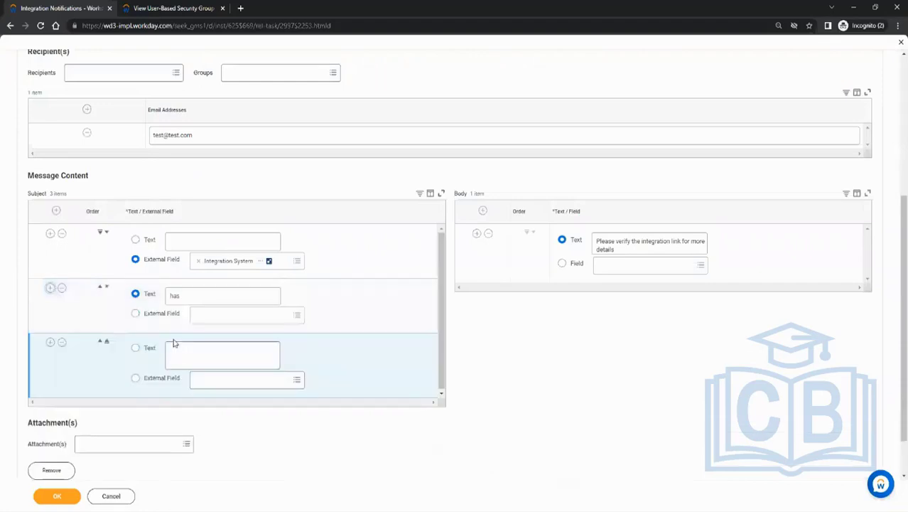
left_click(196, 382)
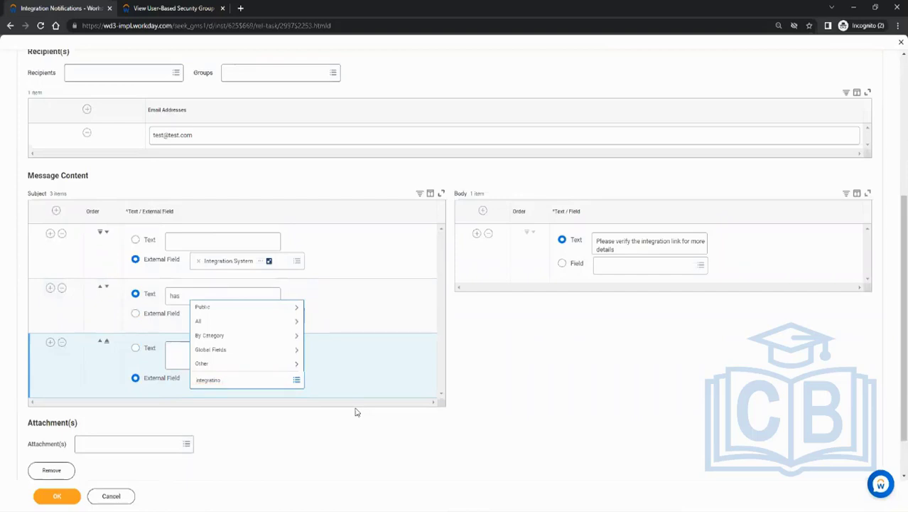
type("integratin even stat")
key("Return")
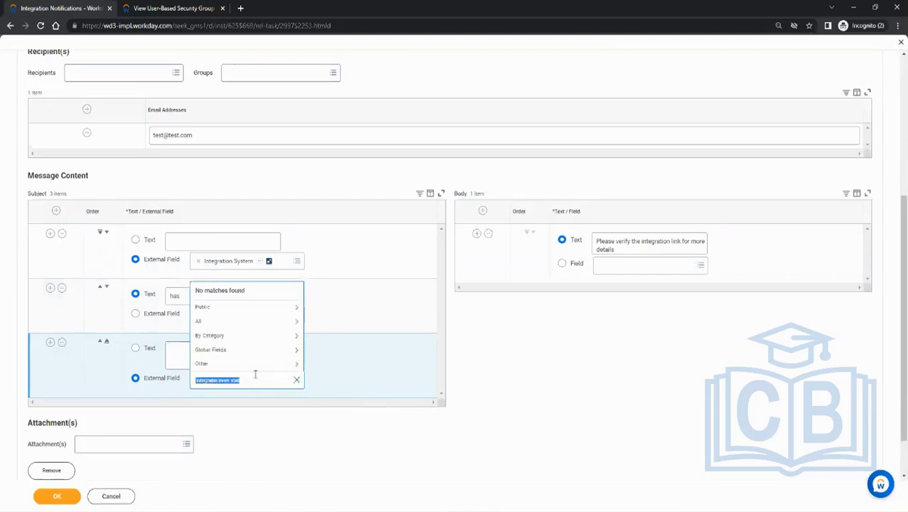
key("BackSpace")
type("integration stat")
key("Return")
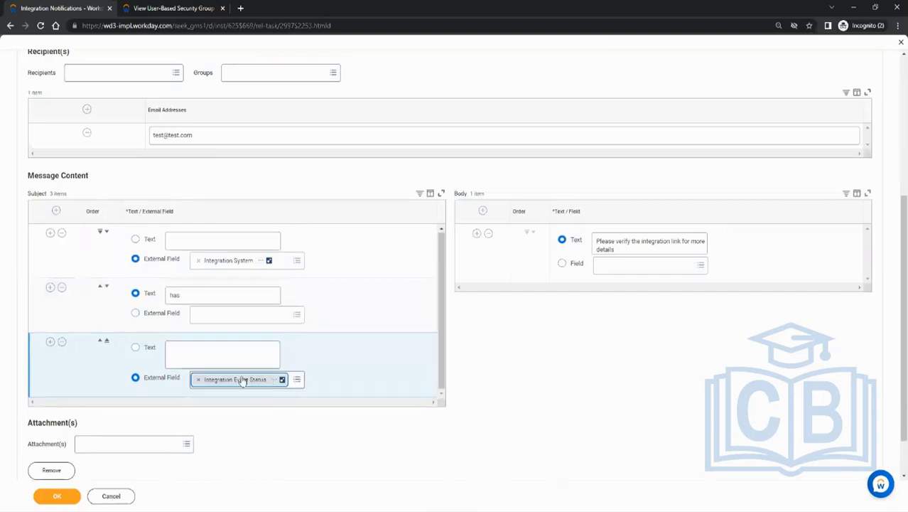
left_click(359, 436)
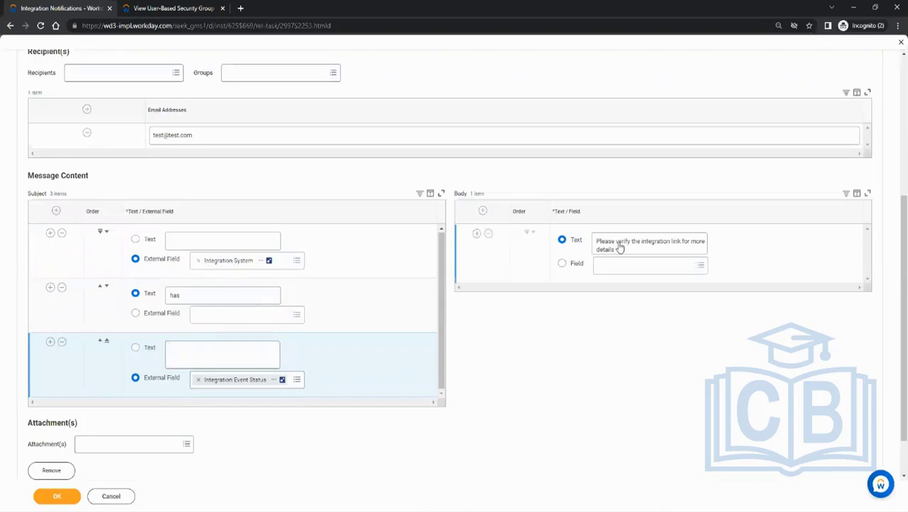
- Append the Integration Event field to the body after the verify-link text, then save
left_click(477, 233)
left_click(639, 329)
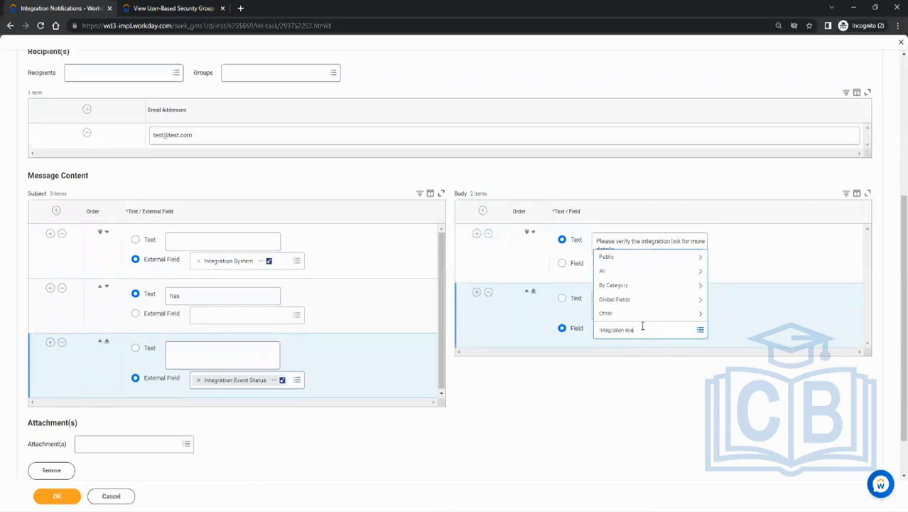
key("Return")
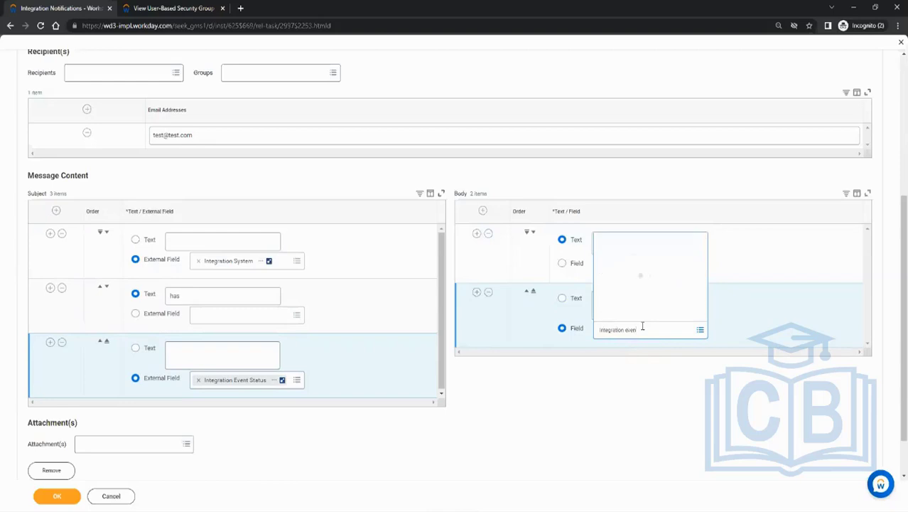
left_click(652, 283)
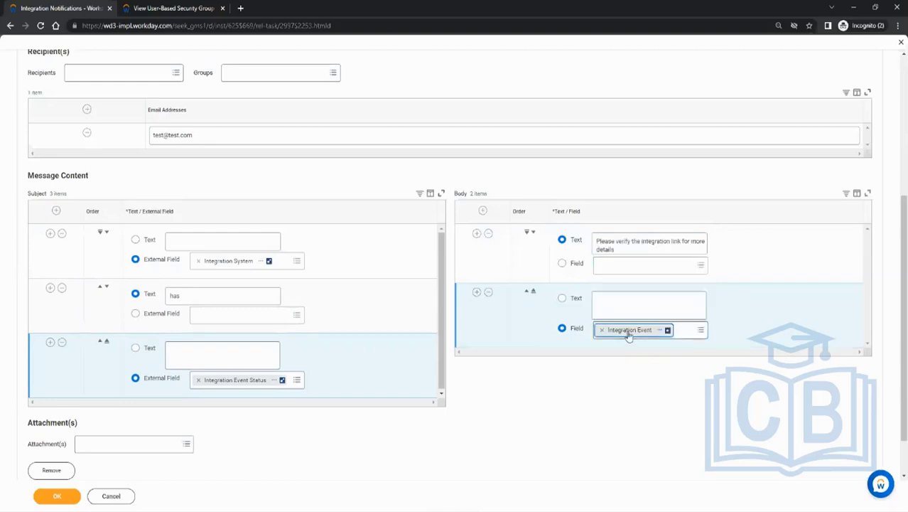
left_click(658, 329)
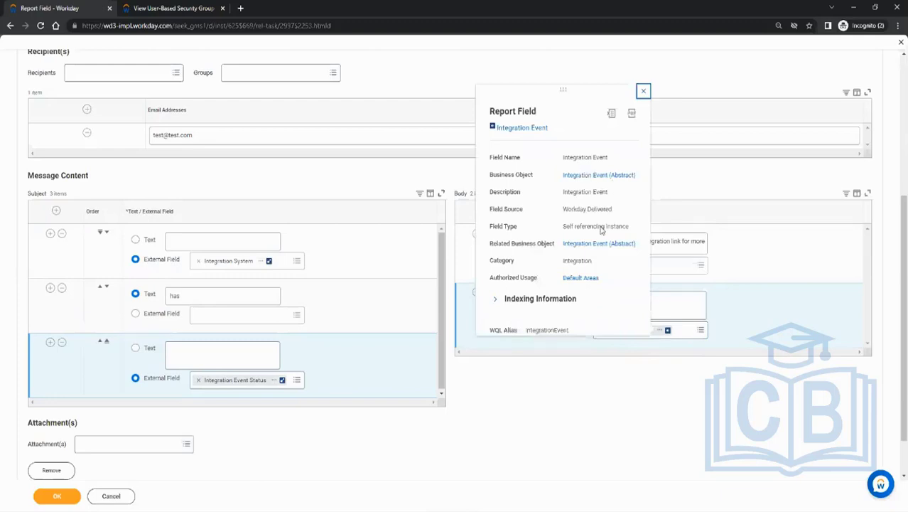
left_click(786, 300)
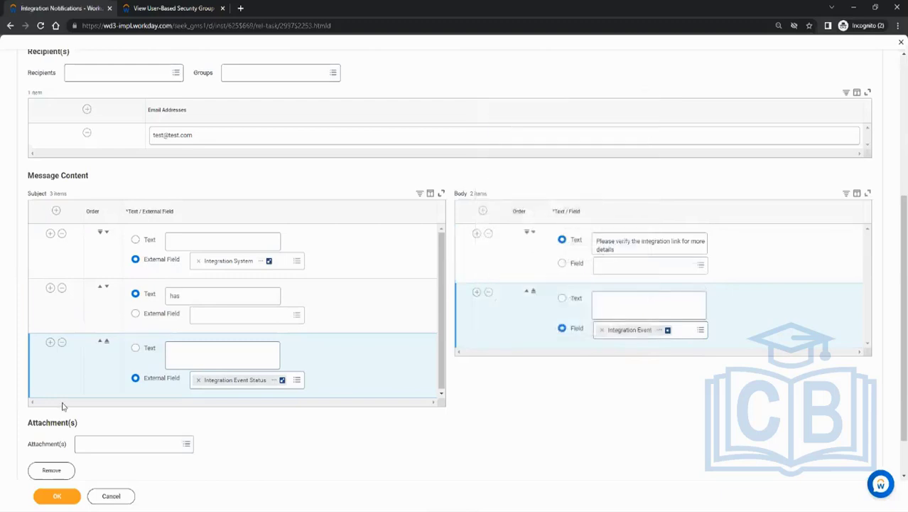
left_click(57, 495)
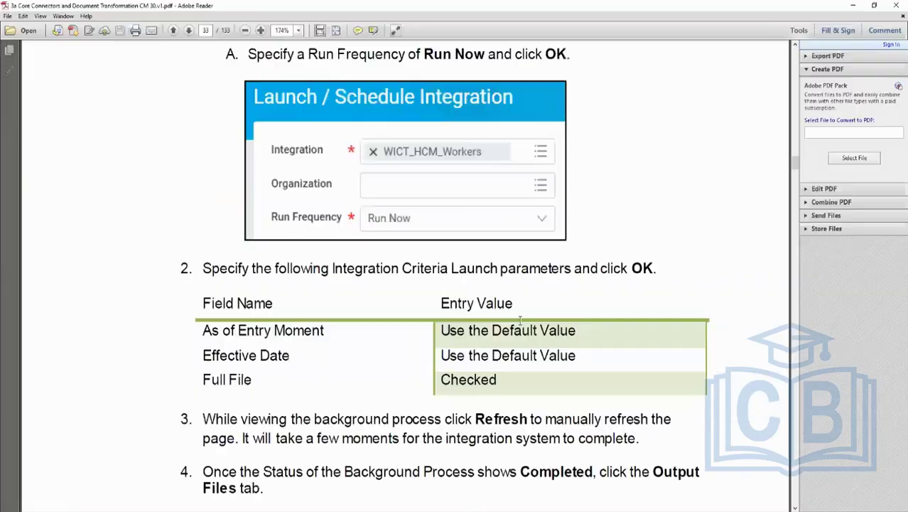
- Browse INT_Test_2's Integration Maps and Business Process Definitions, then show its Notifications triggers
scroll(520, 320, "down", 10)
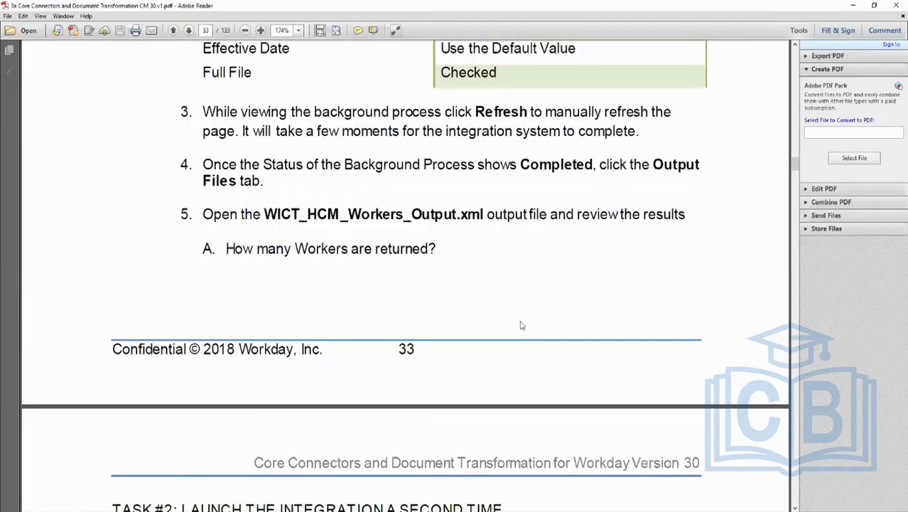
scroll(519, 321, "down", 6)
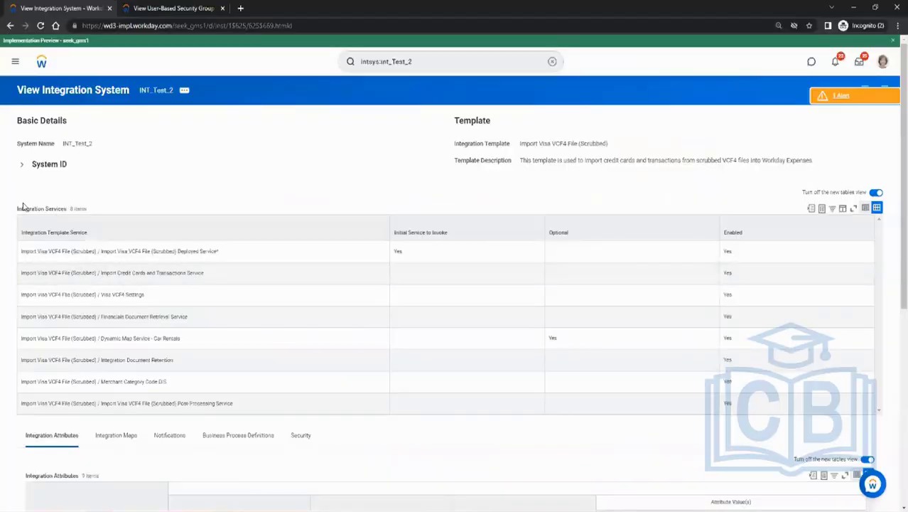
left_click_drag(20, 206, 188, 232)
scroll(257, 190, "down", 3)
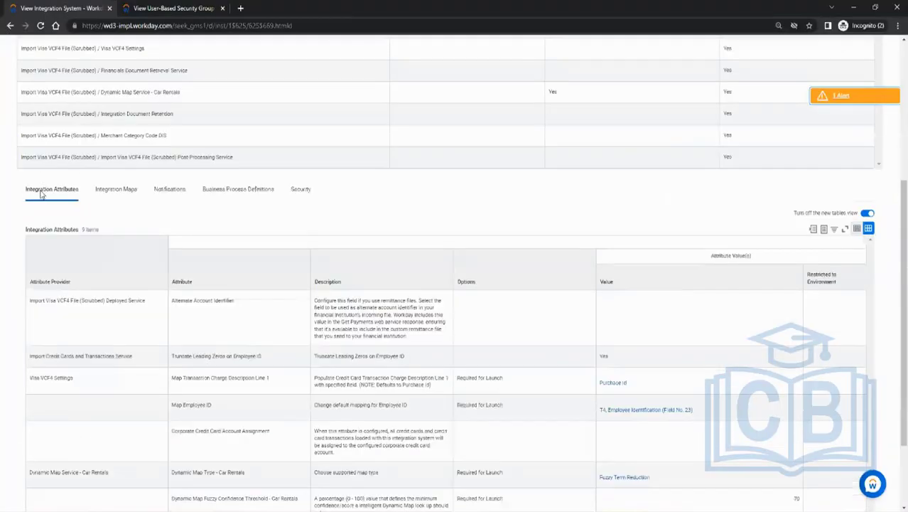
left_click(125, 191)
left_click(250, 191)
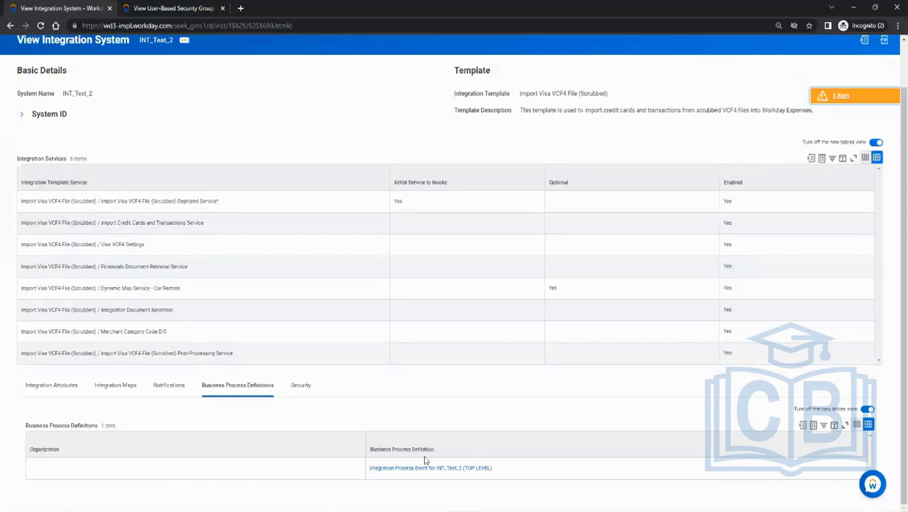
left_click(171, 385)
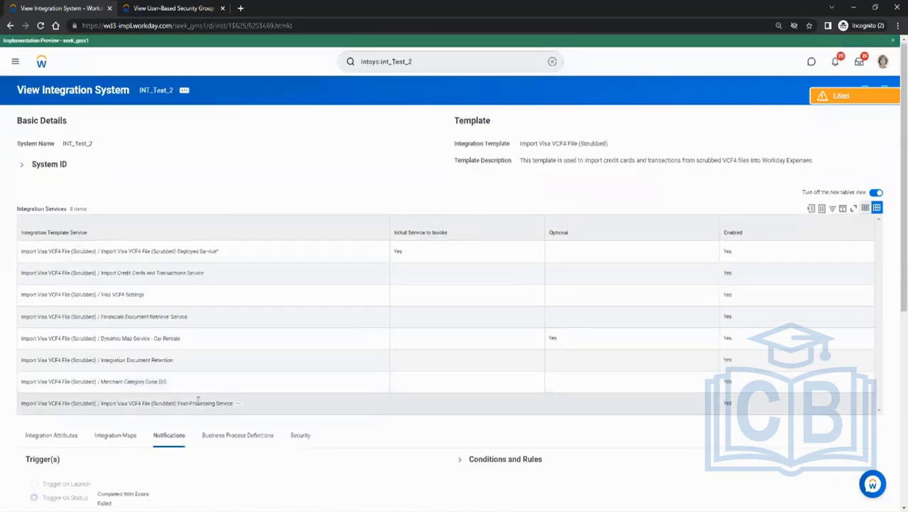
scroll(228, 382, "down", 5)
scroll(228, 381, "up", 5)
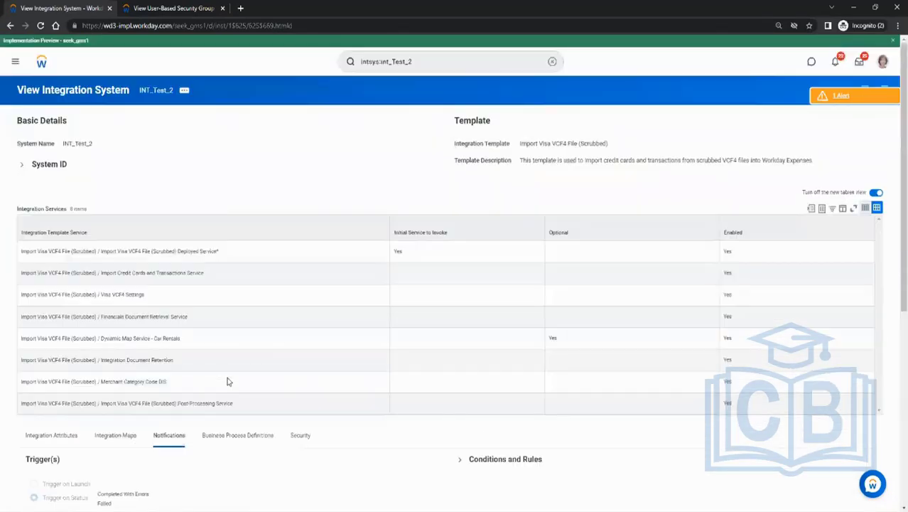